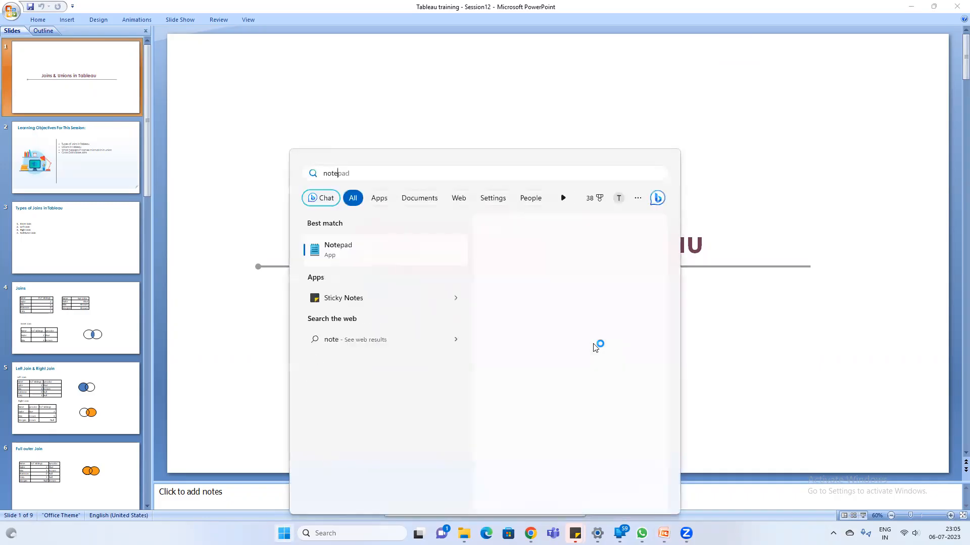
- List left join, right join, inner join and fullouter join on separate lines in a new Notepad note
text(left join)
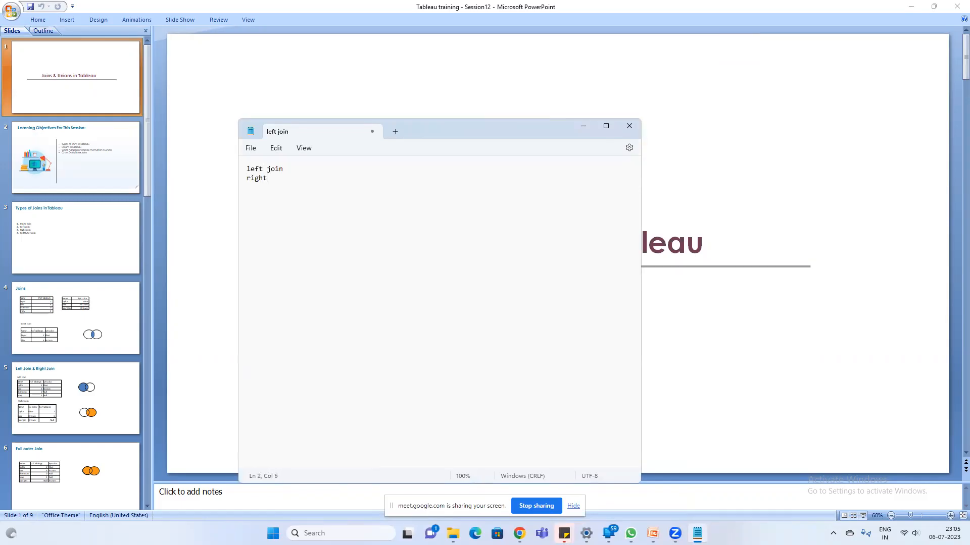
key(Return)
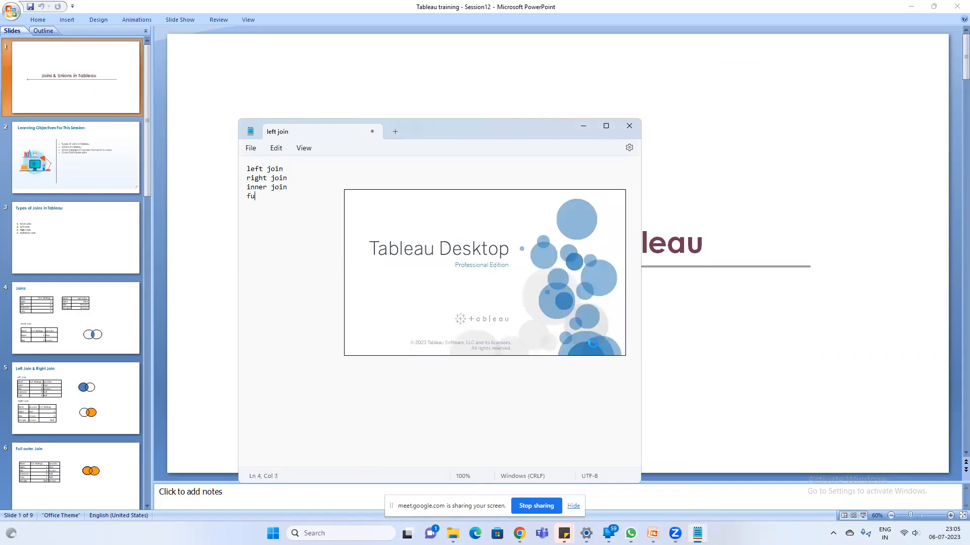
text(inner join fullouter jo)
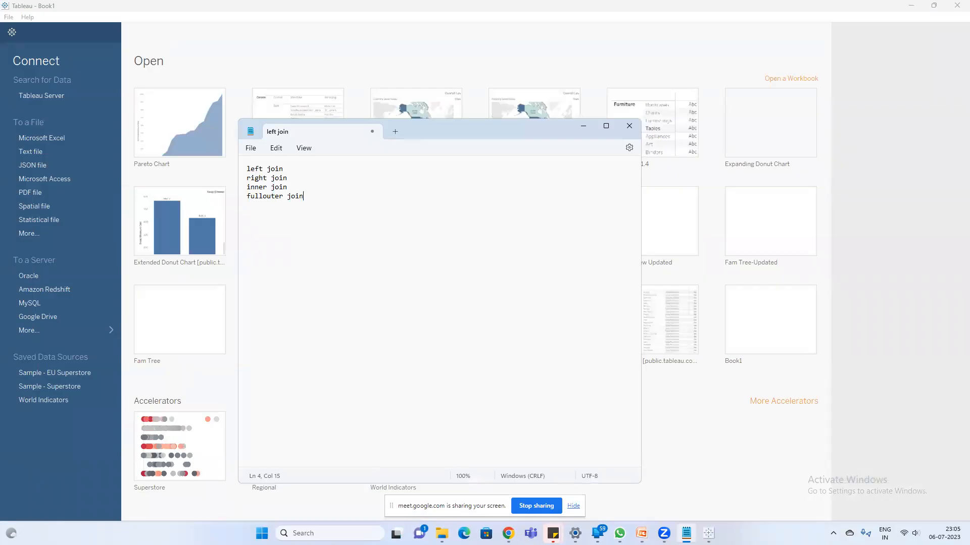
- Switch to the Tableau start page and dismiss the File Recovery list without opening a workbook
click(187, 63)
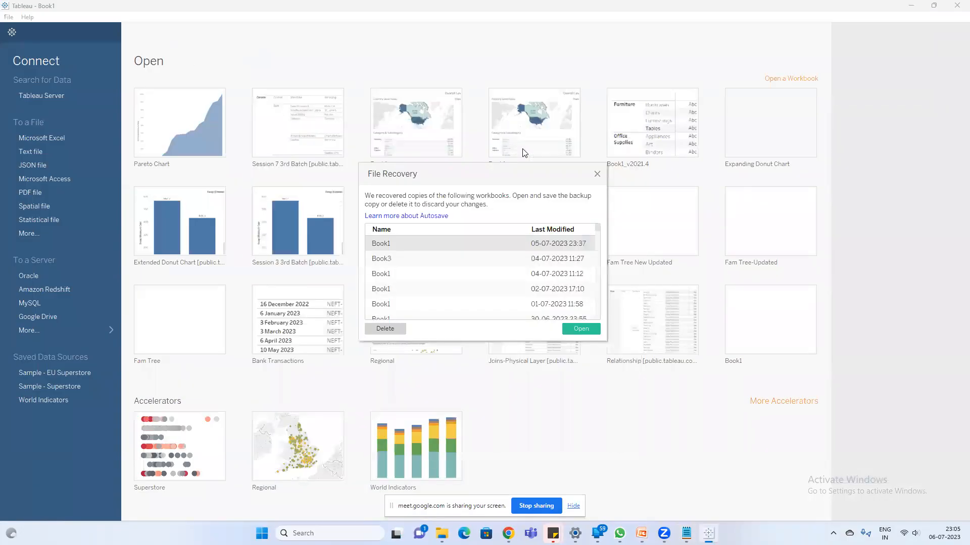
click(596, 173)
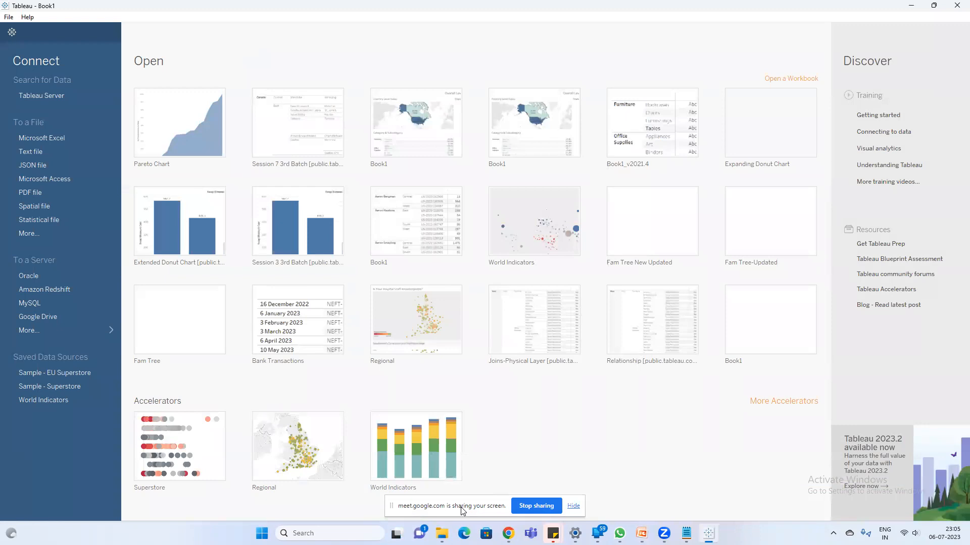
- In File Explorer, find the practice folder on New Volume (D:) and open the Joins & Unions Excel workbook
click(442, 533)
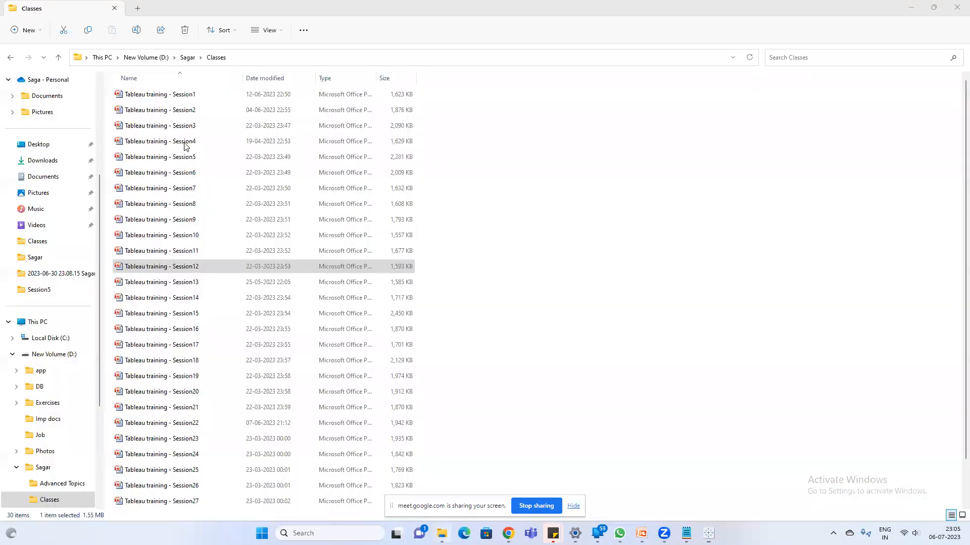
click(188, 57)
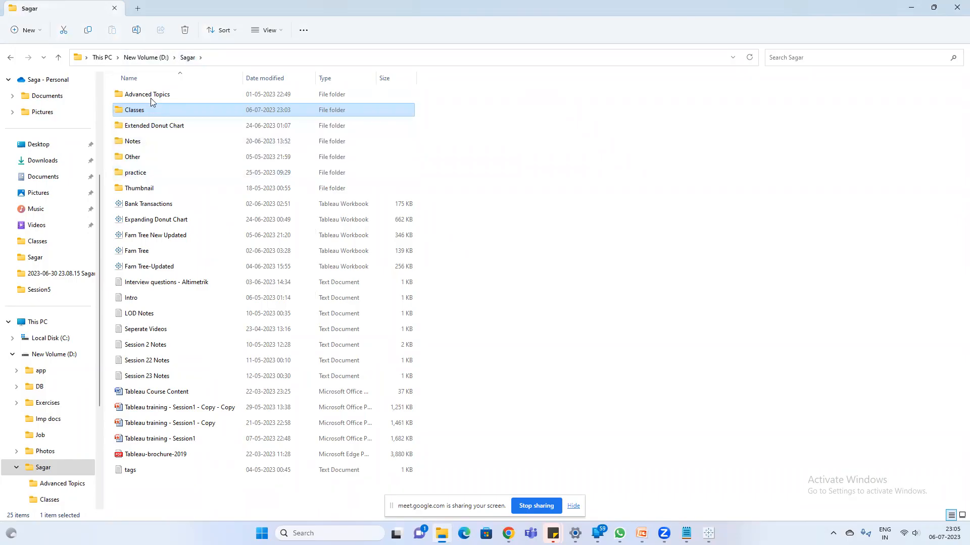
click(147, 57)
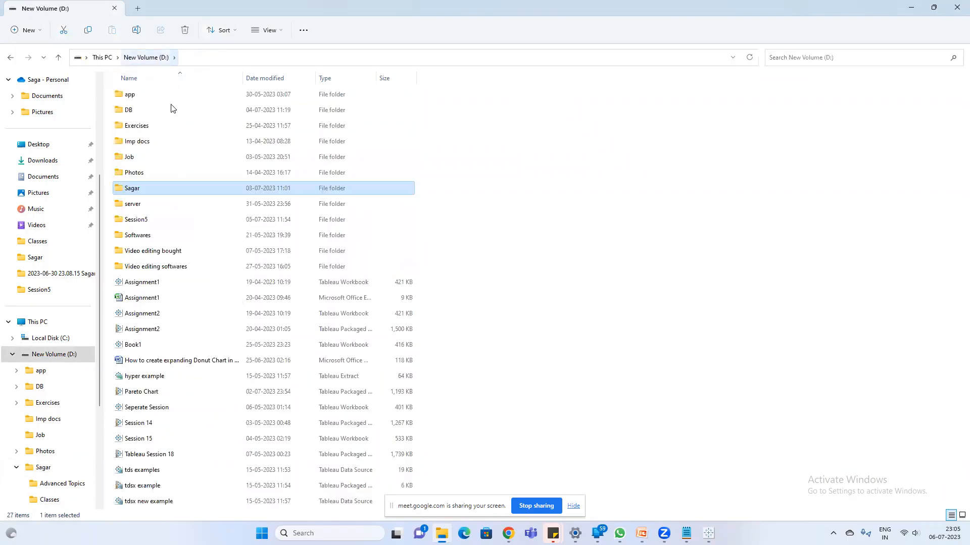
double_click(151, 129)
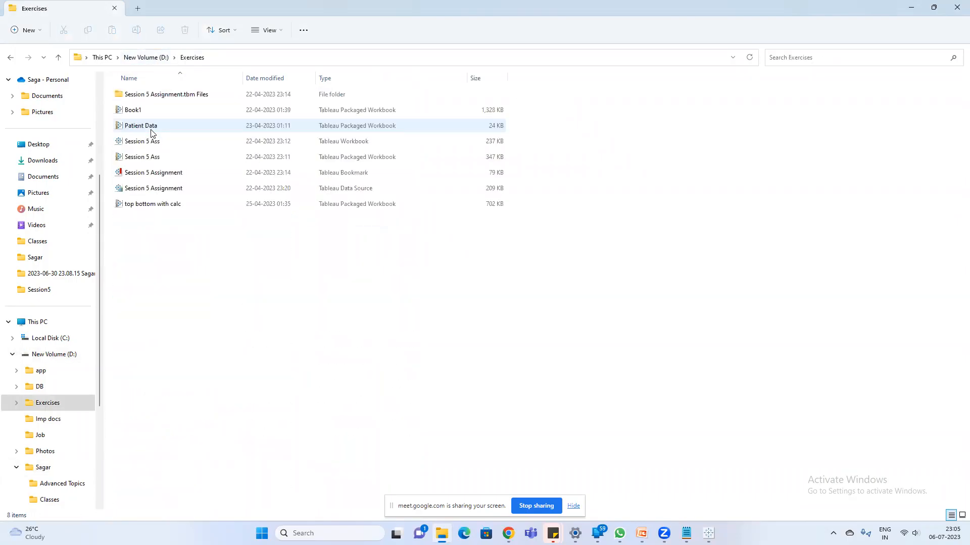
click(144, 57)
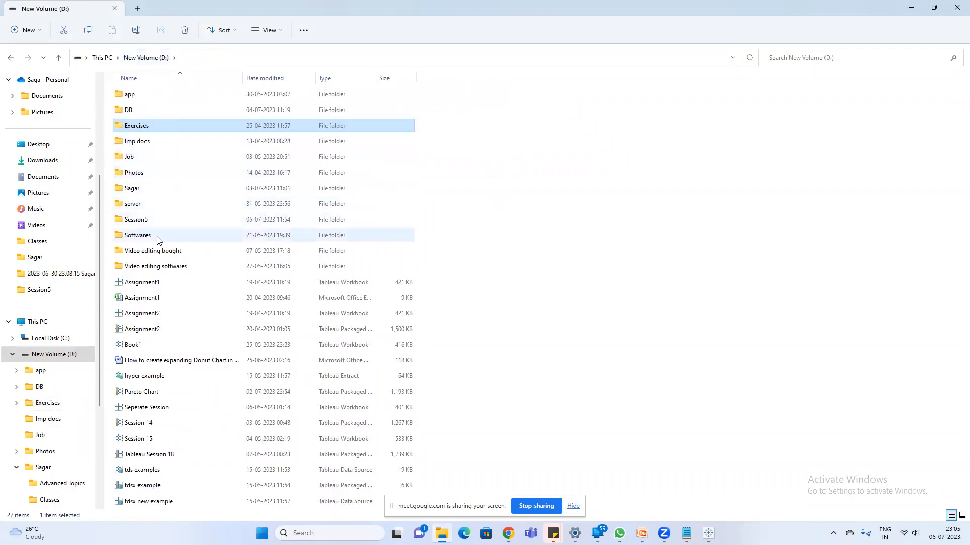
double_click(143, 189)
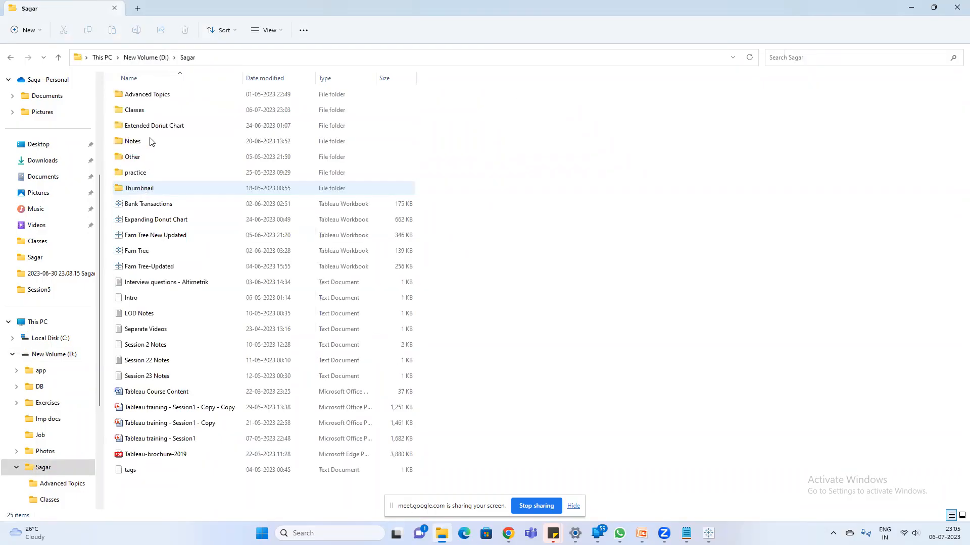
double_click(152, 112)
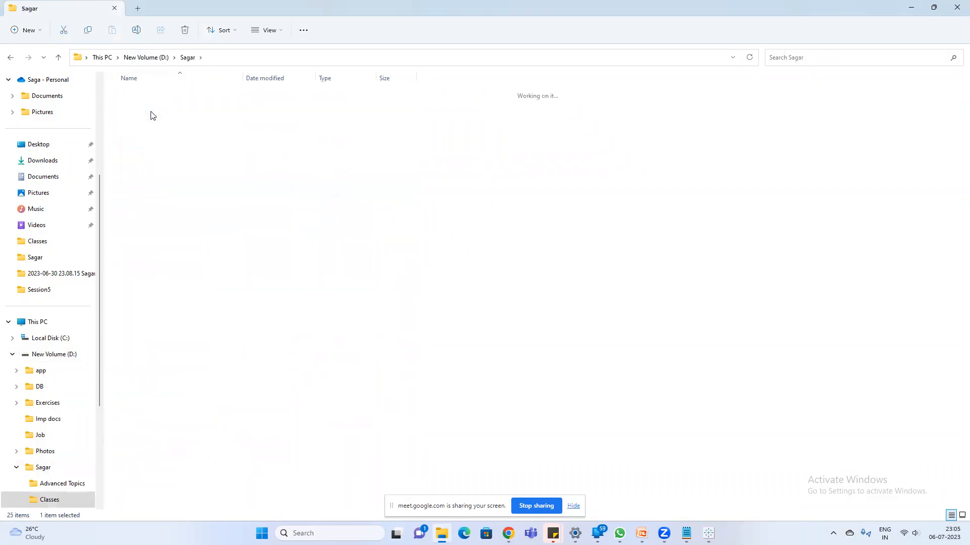
click(188, 57)
double_click(150, 173)
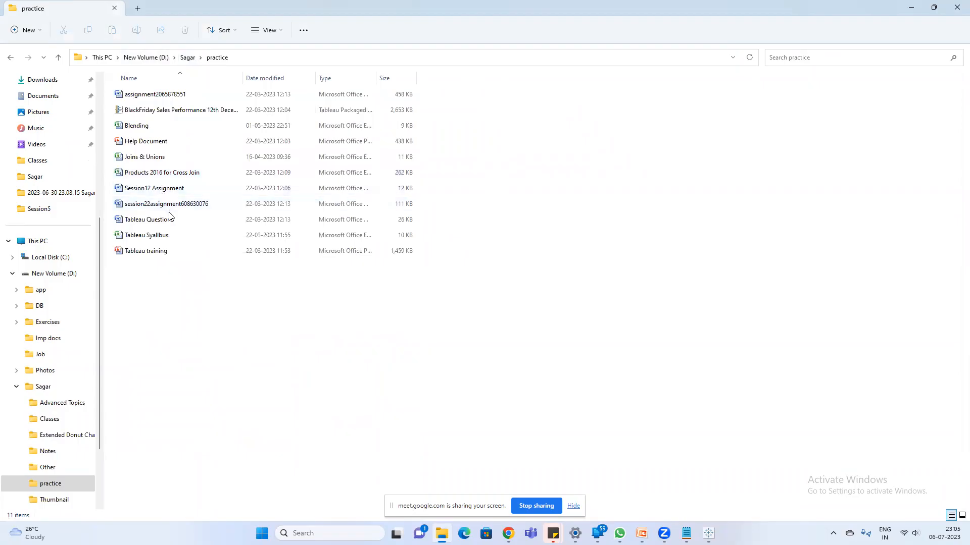
double_click(158, 161)
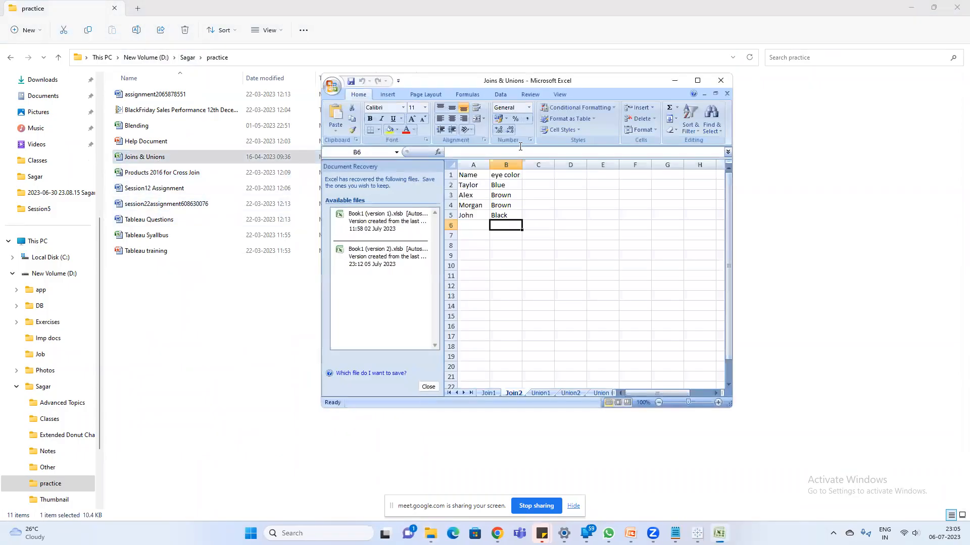
- Maximize the workbook window and close the Document Recovery pane, removing the recovered files
click(697, 81)
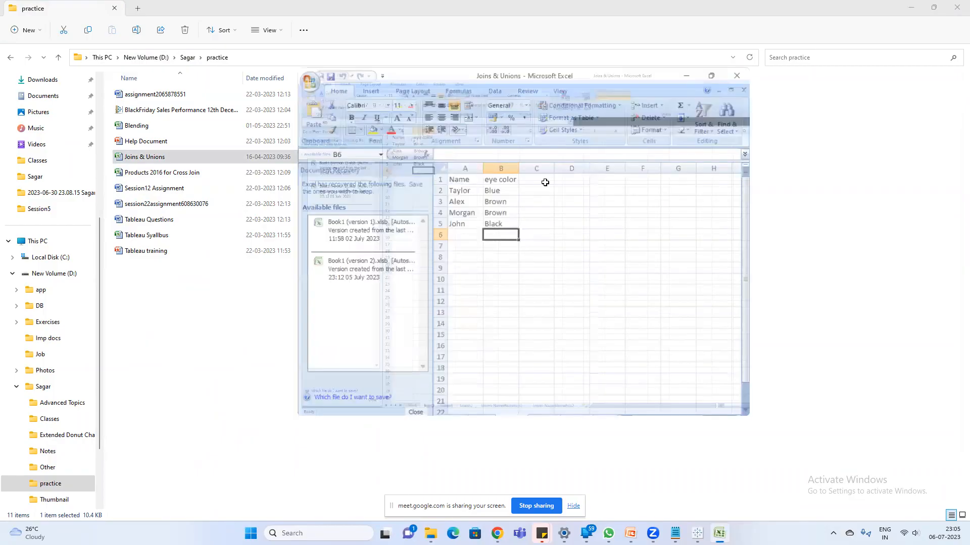
click(110, 500)
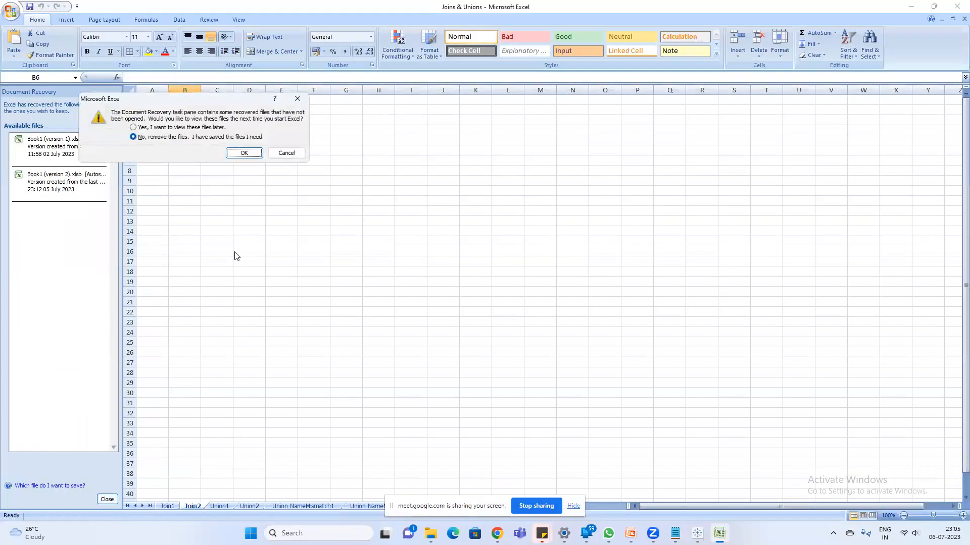
click(244, 153)
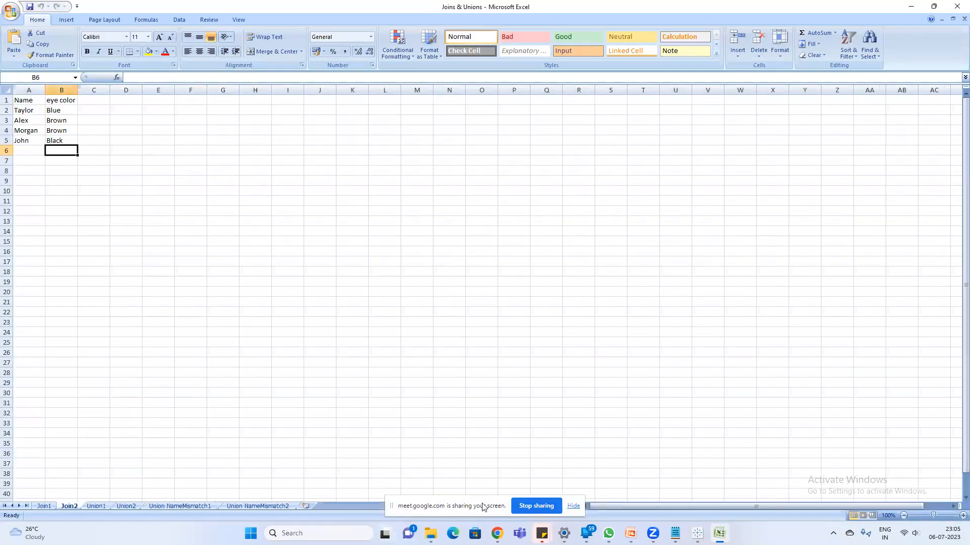
- Hide the screen-sharing bar and view the tables on the Join1 and Join2 sheets
click(572, 507)
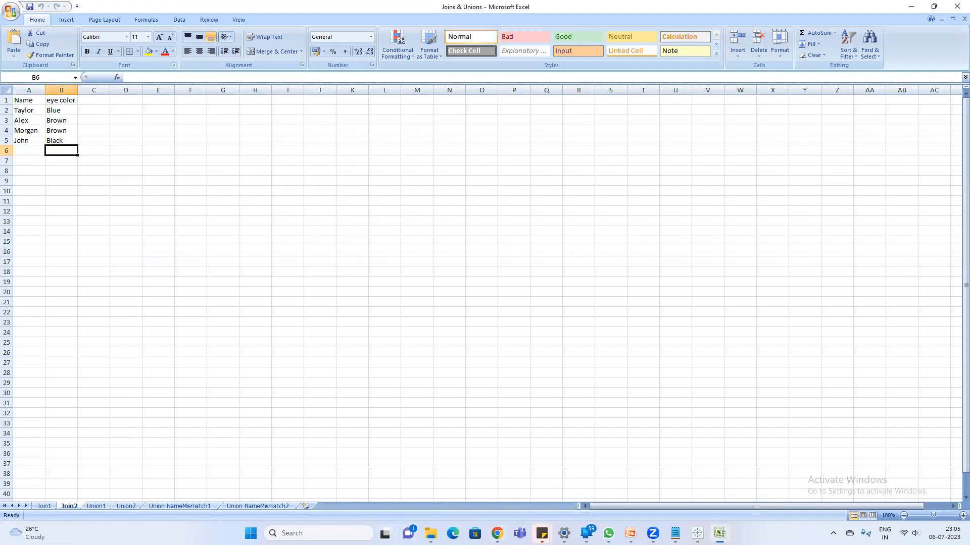
click(44, 506)
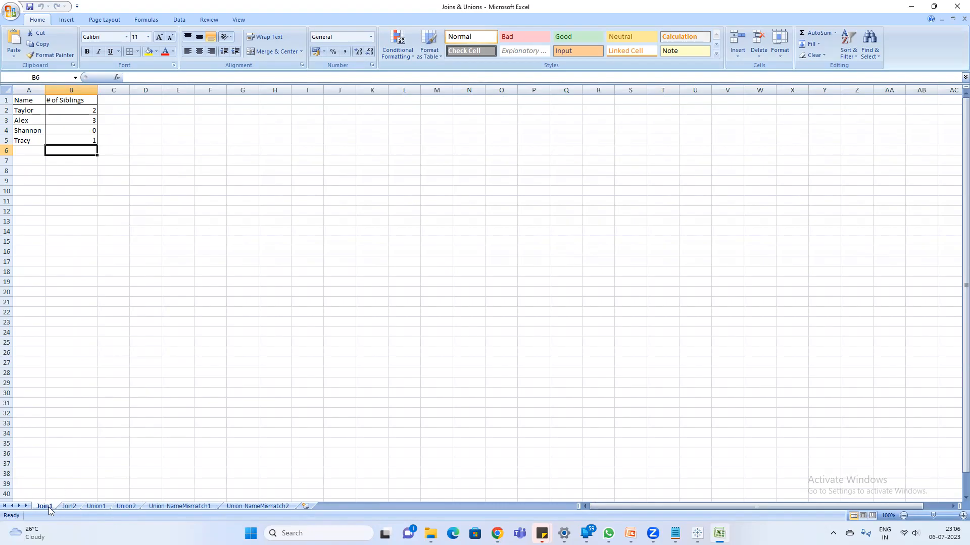
click(70, 506)
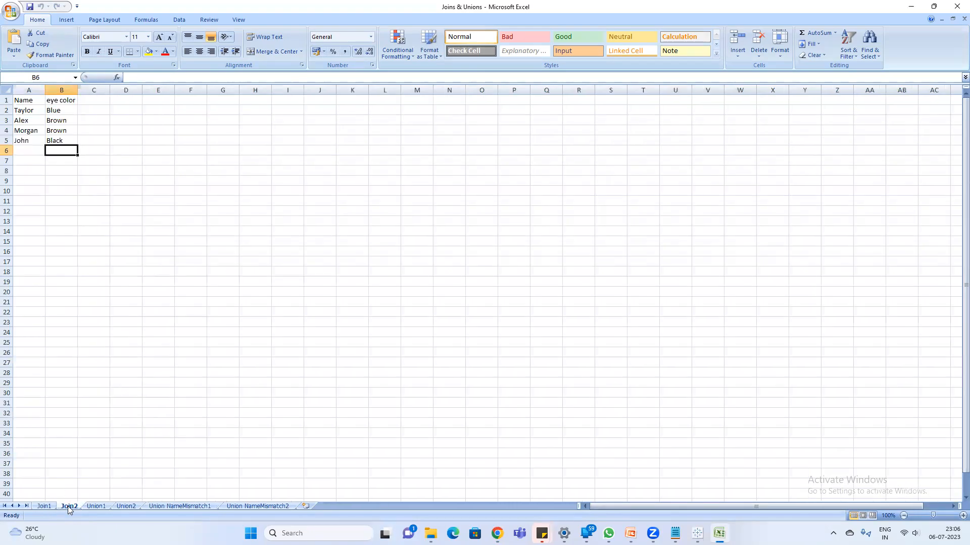
- Open the Windows display resolution settings and set the display scale to 125%
key(super)
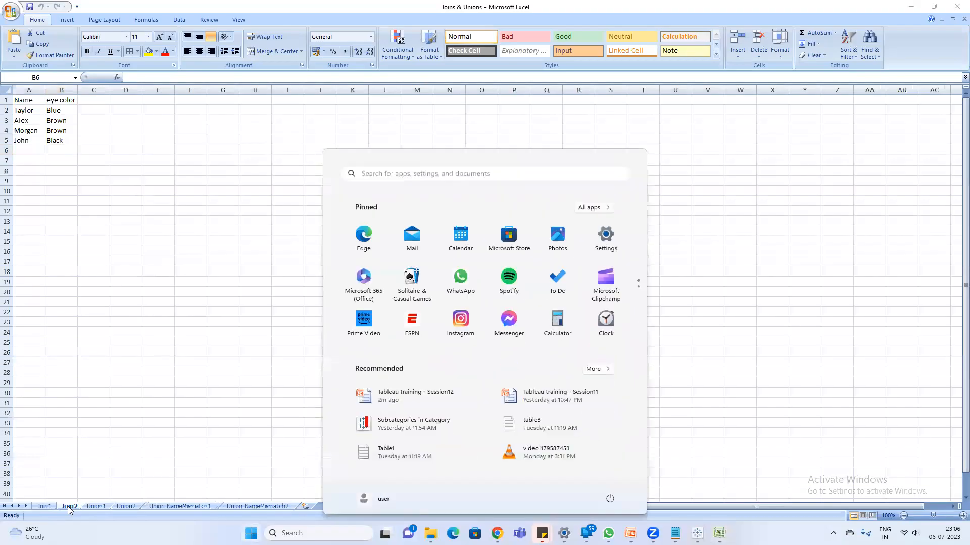
text(resolution)
key(Return)
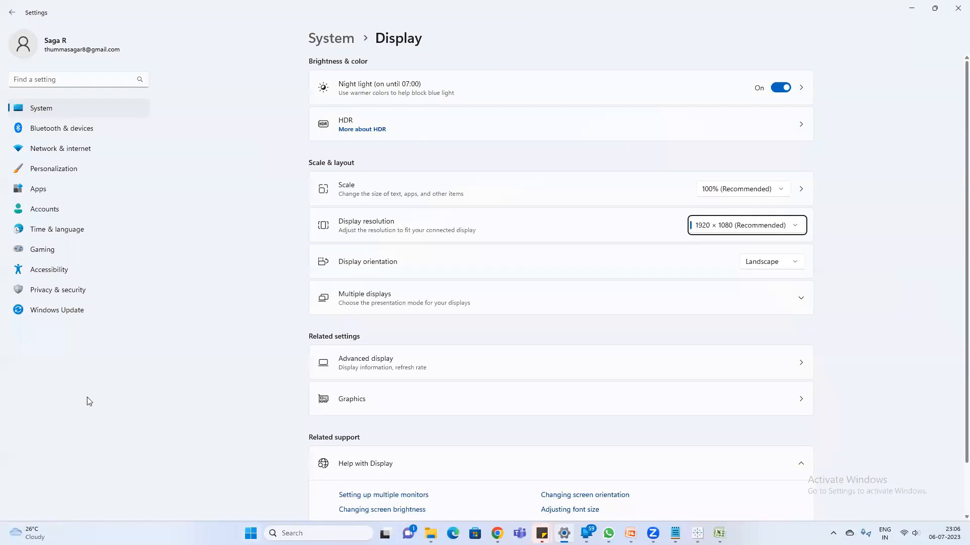
click(756, 189)
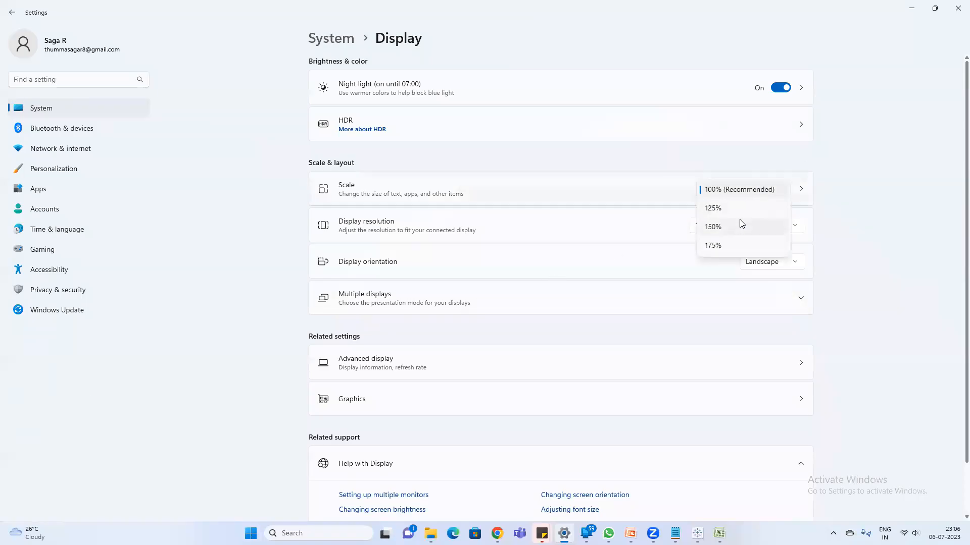
click(712, 227)
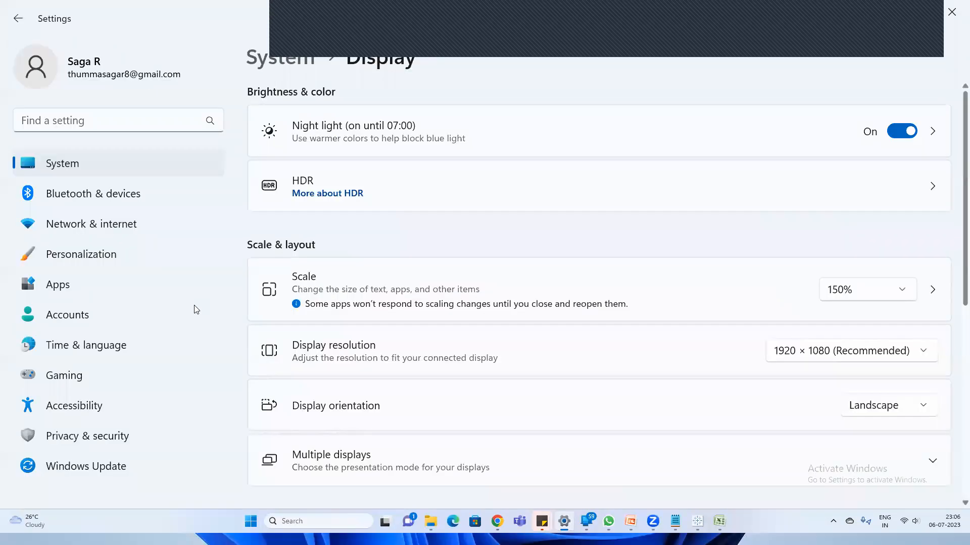
click(859, 291)
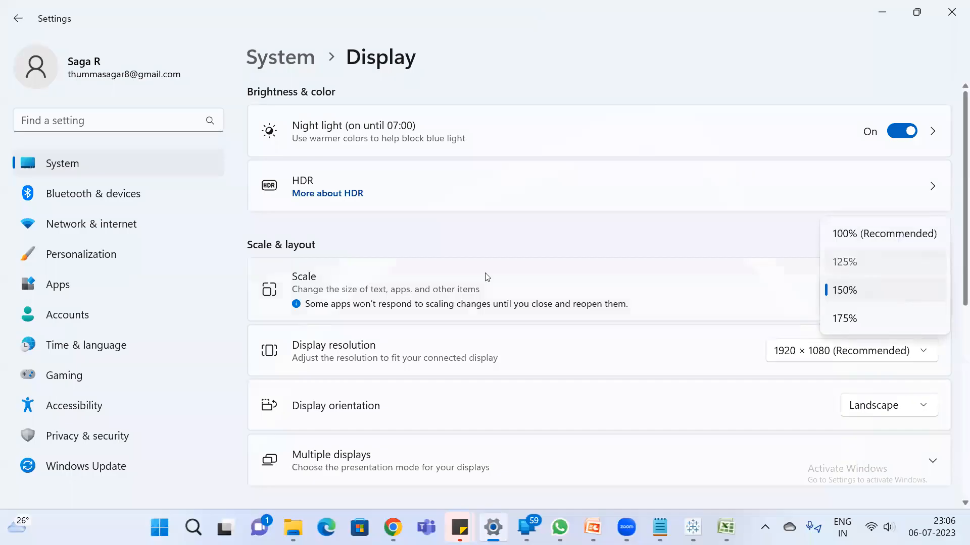
click(845, 261)
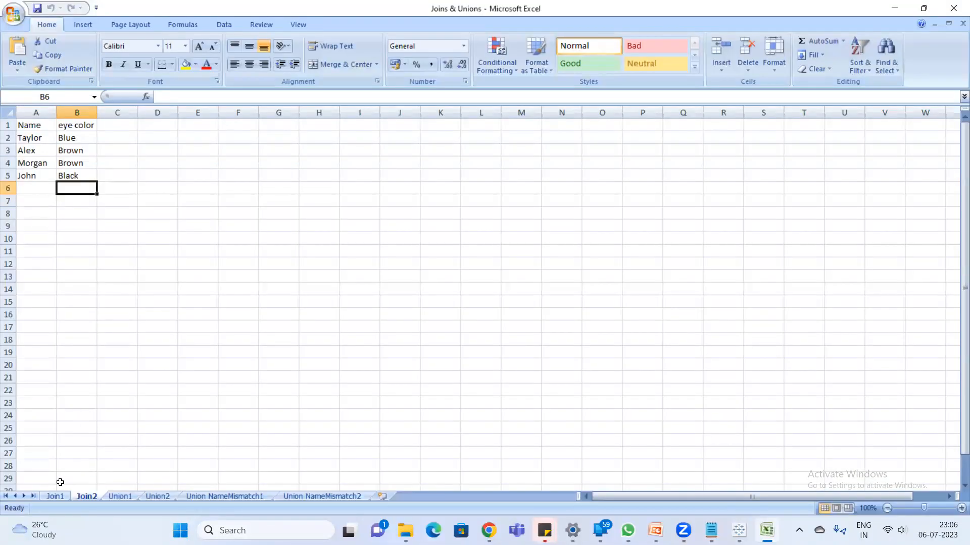
- Copy the name and eye color table A1:B5 from sheet Join2 into sheet Join1 starting at cell D1
click(55, 496)
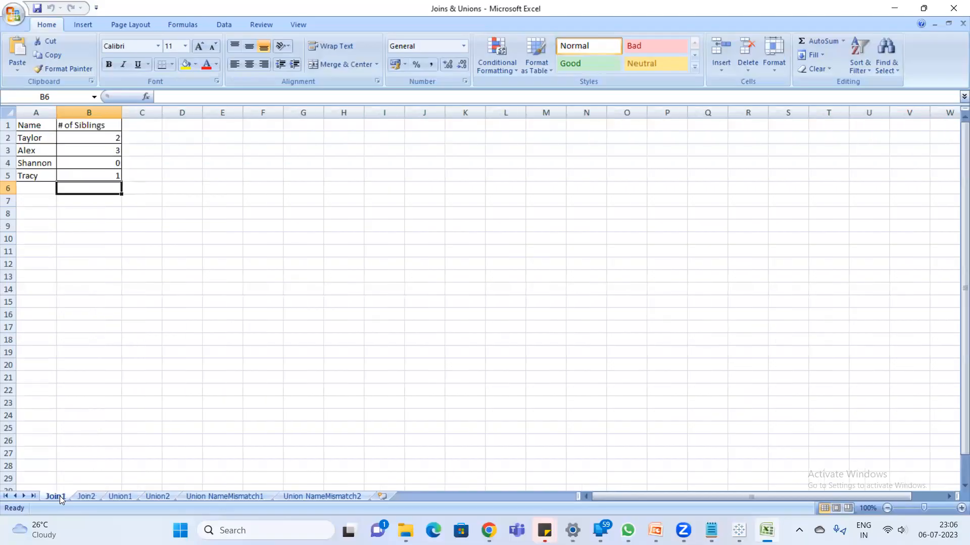
click(87, 497)
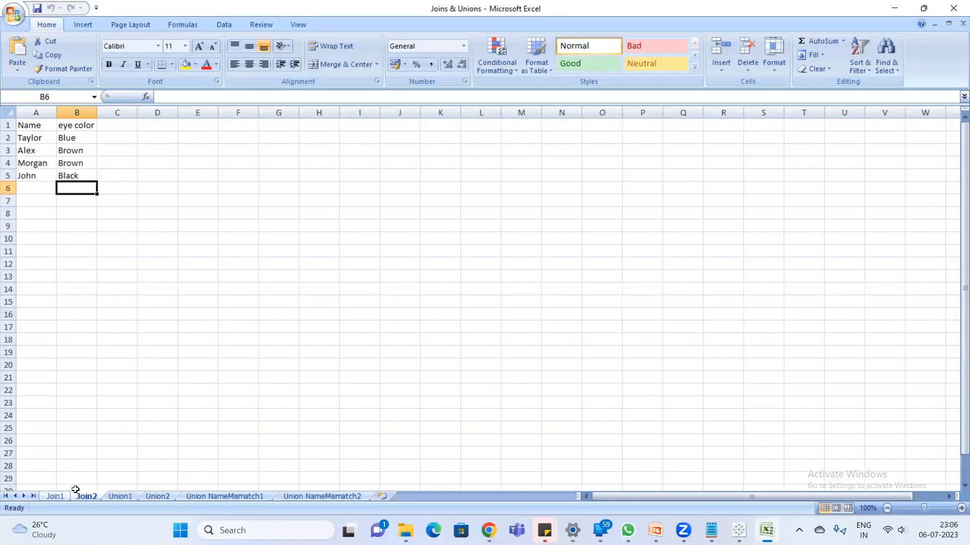
drag(26, 125, 79, 181)
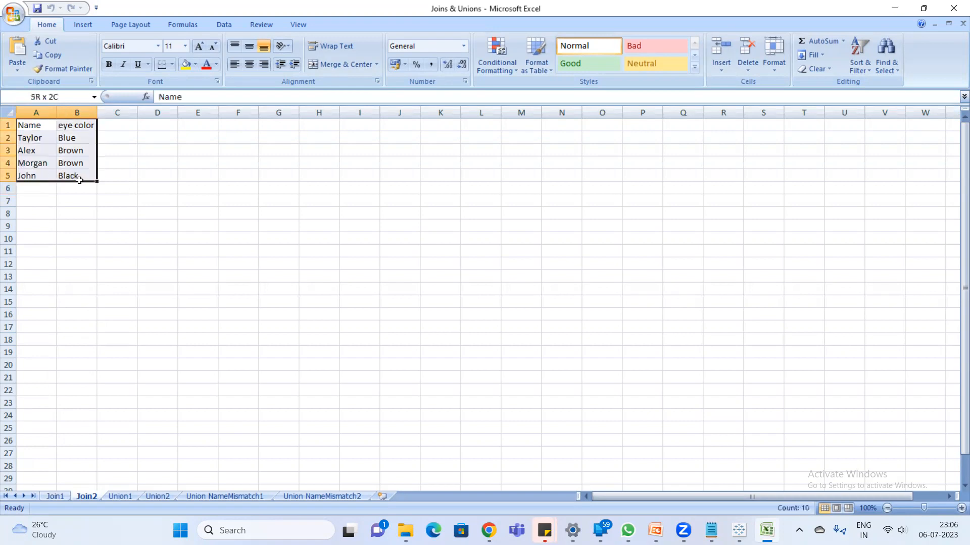
key(ctrl+c)
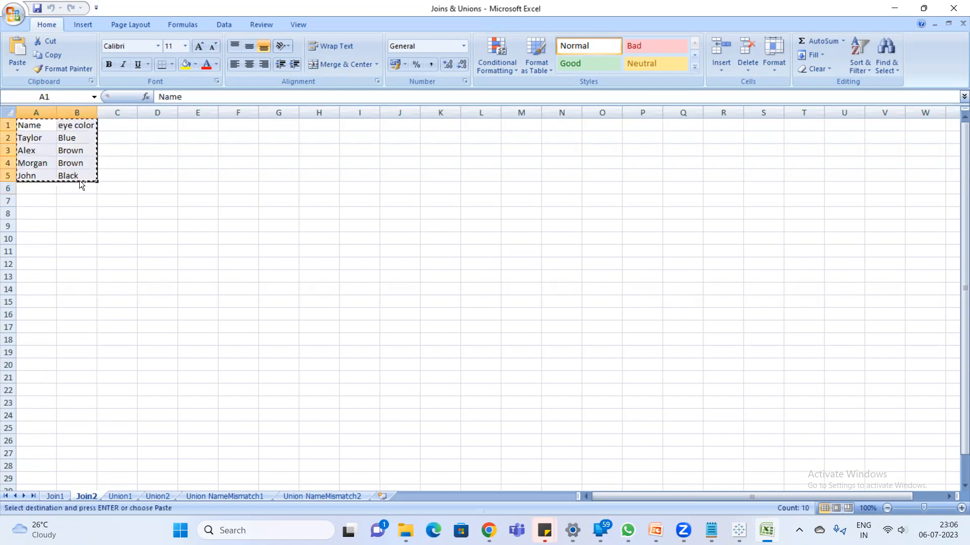
click(63, 498)
click(197, 126)
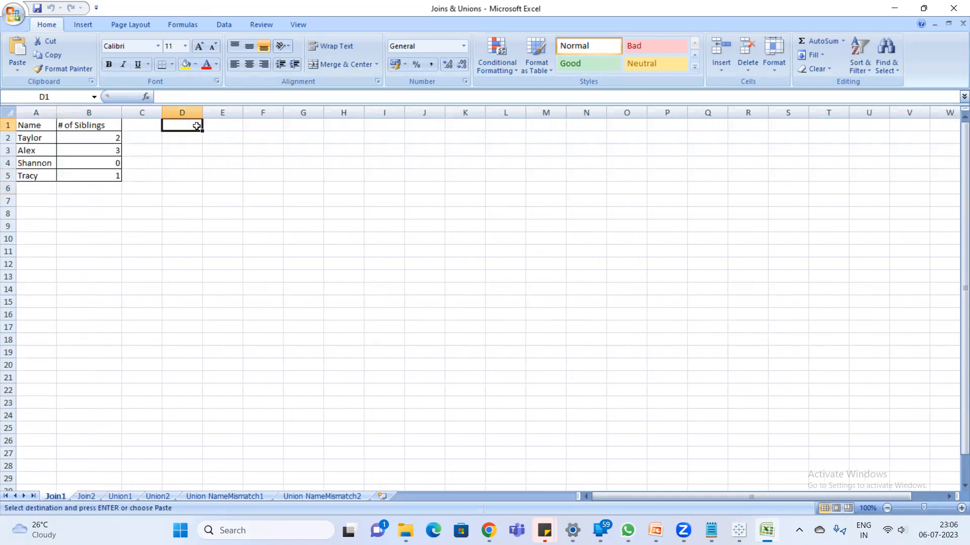
key(ctrl+v)
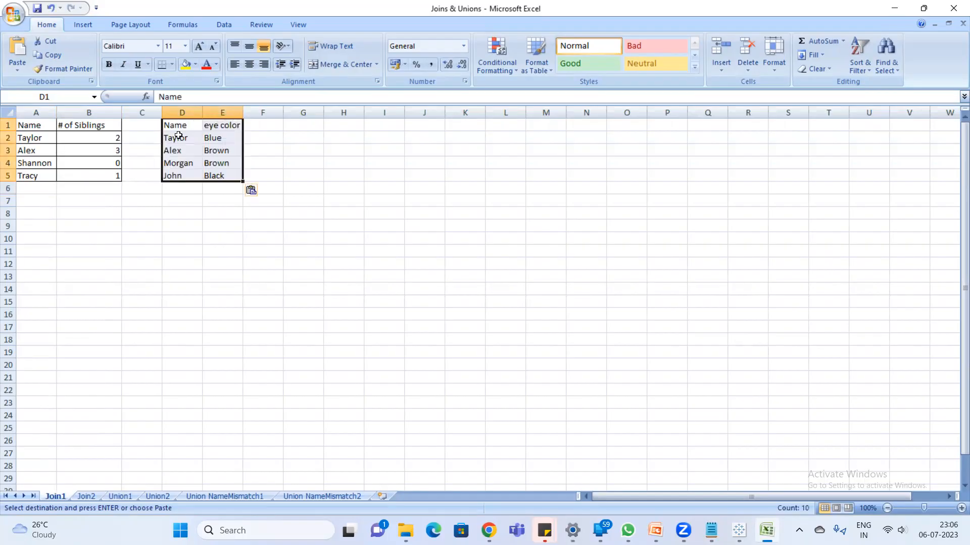
click(263, 138)
- Fill the siblings table in A1:B5 of sheet Join1 with yellow
drag(28, 128, 100, 174)
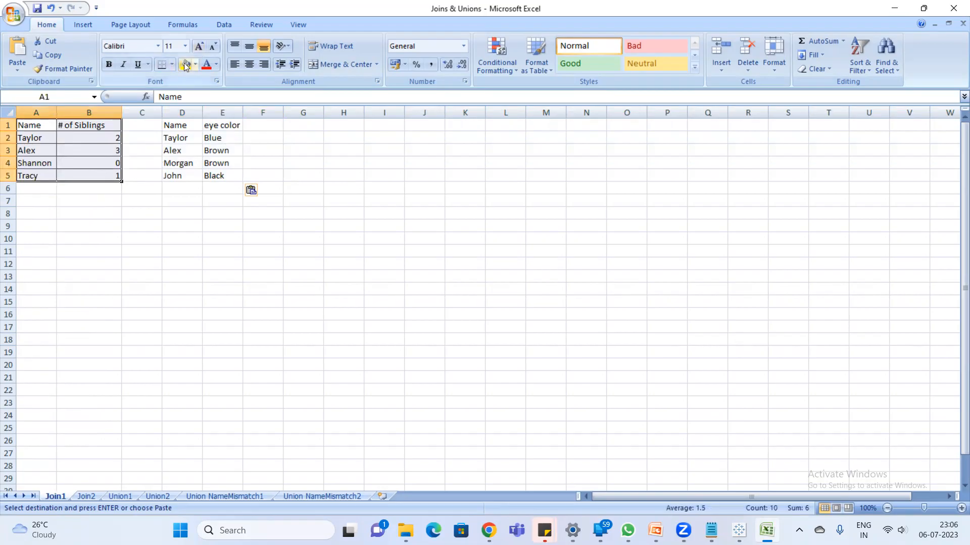
click(186, 65)
click(192, 203)
- Fill the name and eye color table in D1:E5 with blue
drag(176, 125, 242, 177)
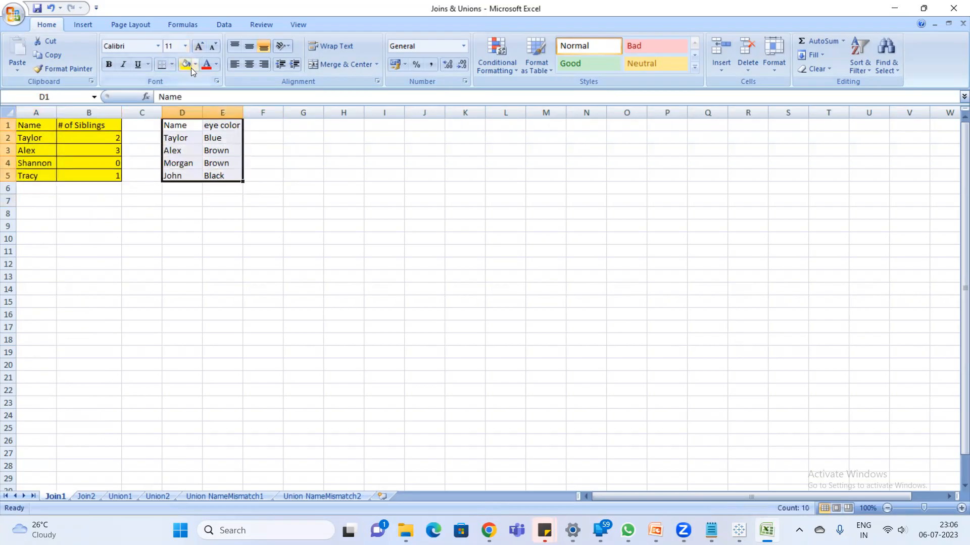
click(197, 63)
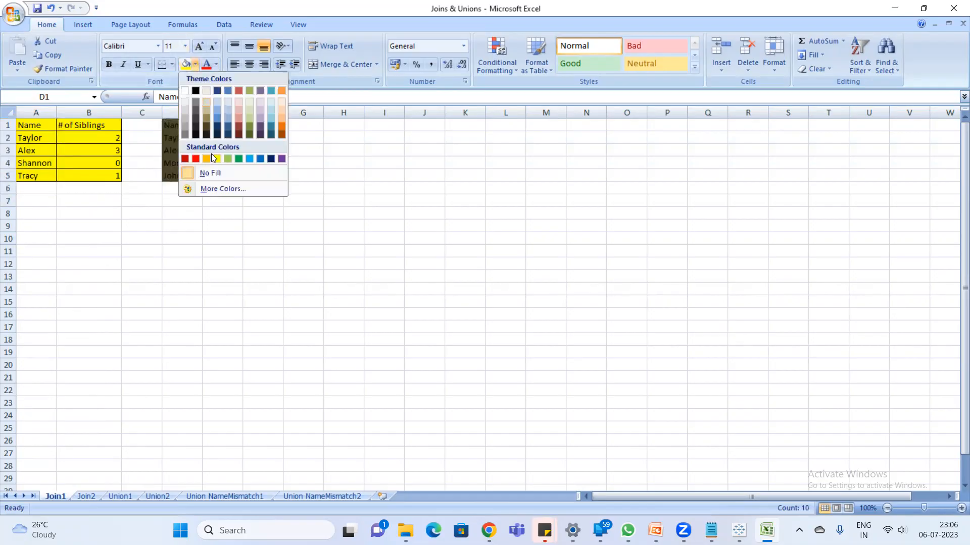
click(216, 120)
click(225, 238)
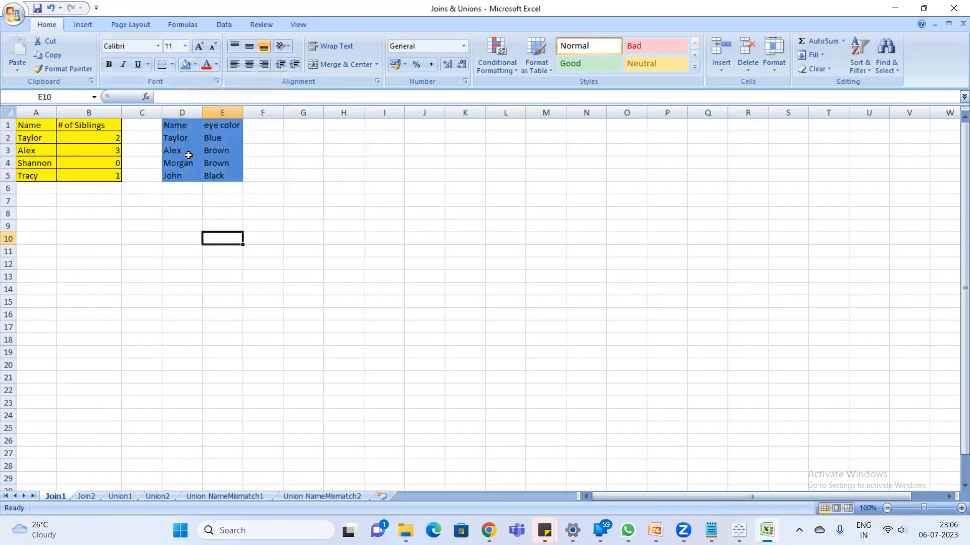
- Examine the Name columns of the yellow and blue tables as the field common to both
click(188, 154)
click(154, 238)
click(36, 112)
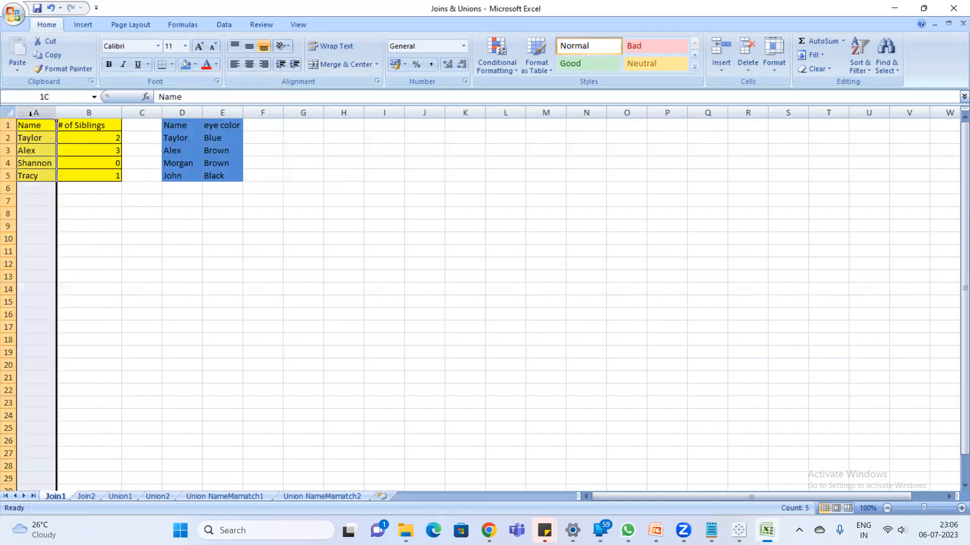
click(186, 133)
click(31, 128)
key(ctrl+a)
drag(174, 126, 218, 164)
click(37, 112)
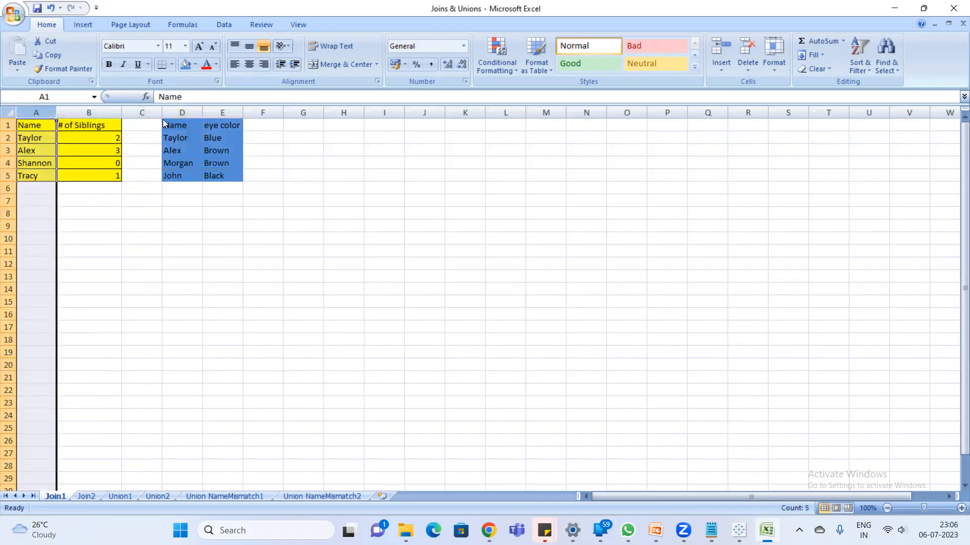
click(184, 112)
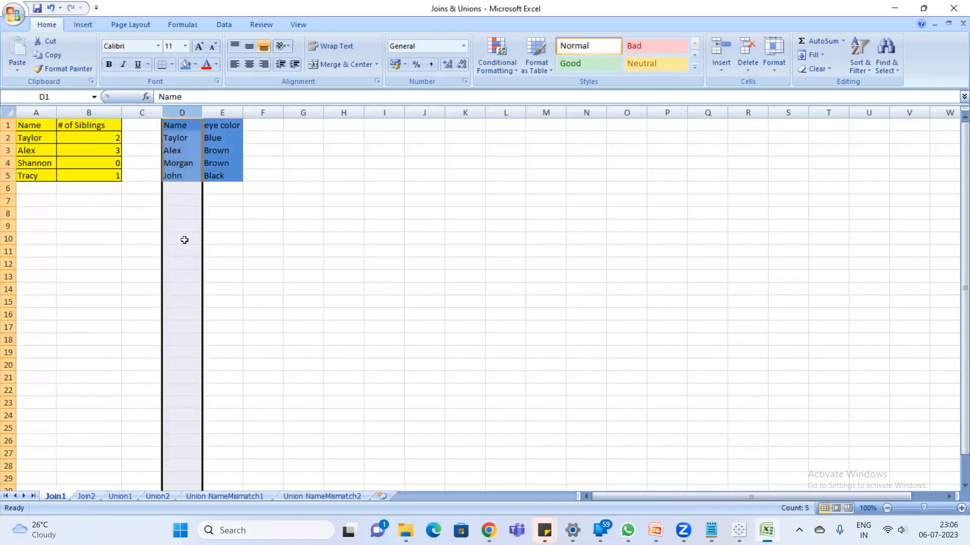
- Enter the note "Joining condition" in D12 and "one primary key" in D13
click(185, 263)
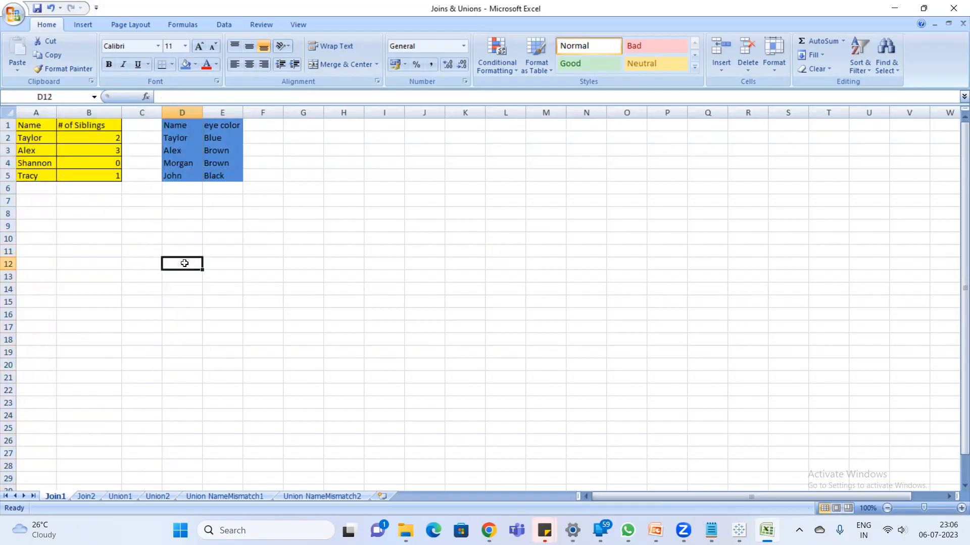
text(Joining condition)
key(Return)
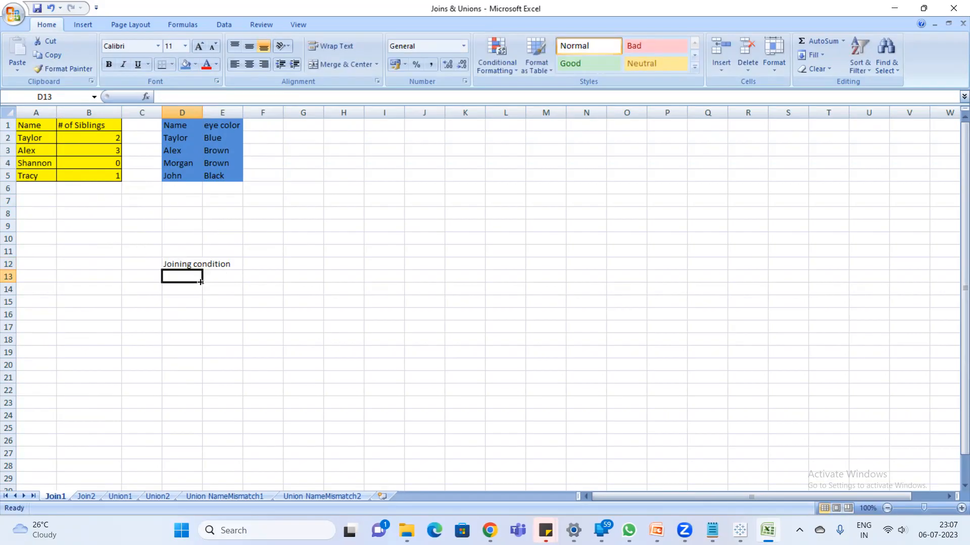
text(one primary key)
key(Return)
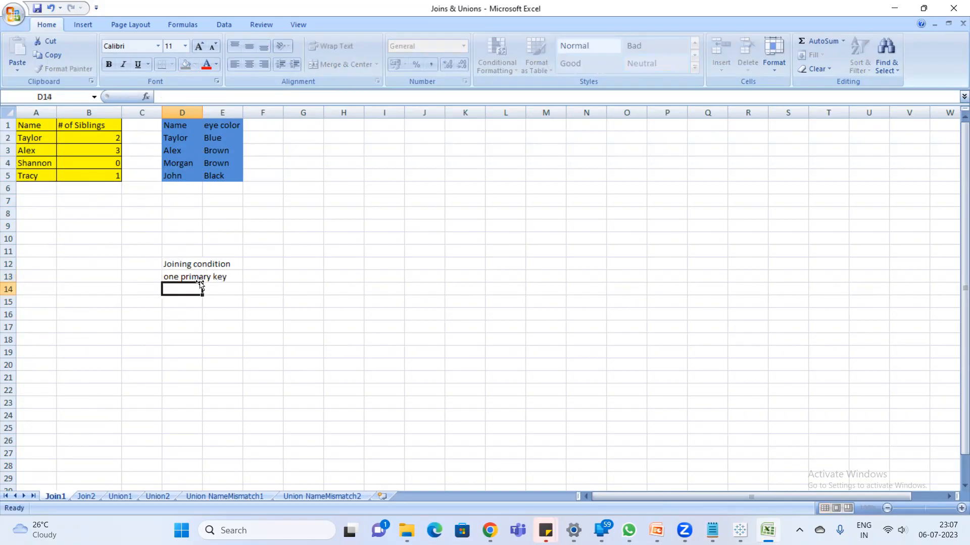
- Compare the first name entry in both tables and the joining notes, and review the list of join types in Notepad
click(29, 136)
click(171, 137)
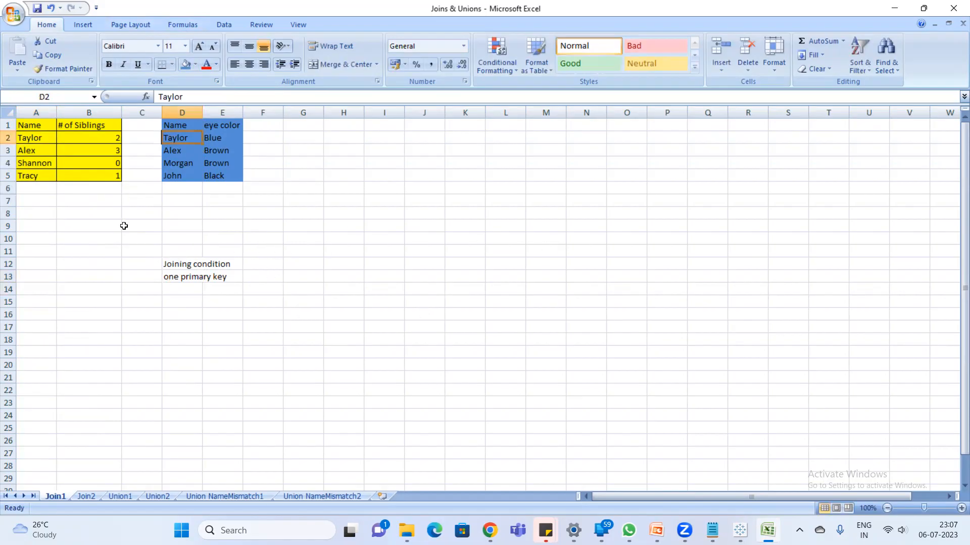
click(178, 264)
click(195, 300)
click(174, 264)
shift+click(190, 286)
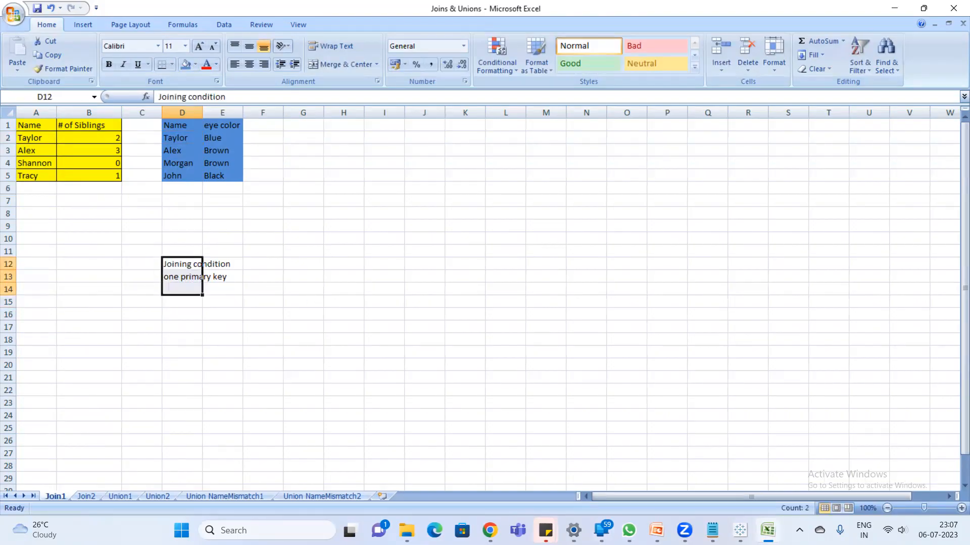
click(711, 531)
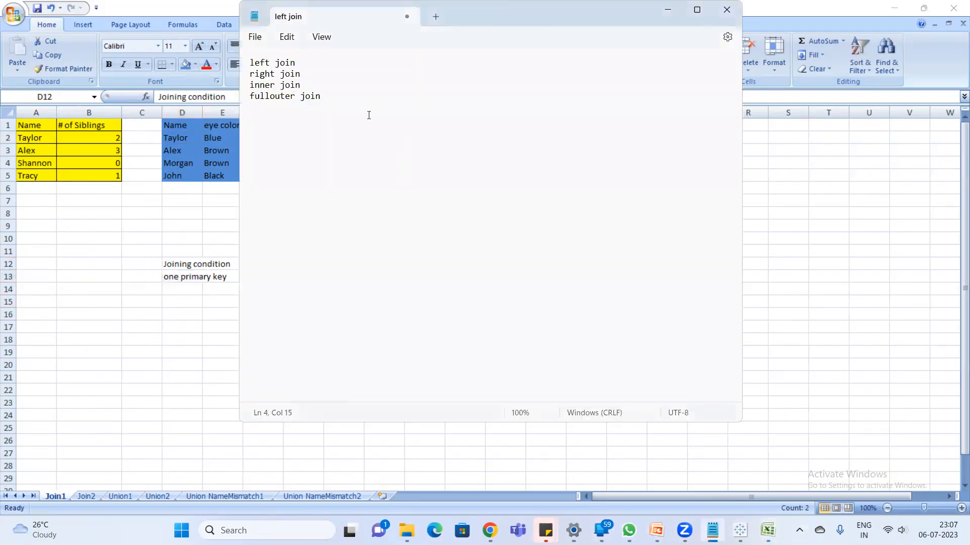
drag(333, 103, 249, 62)
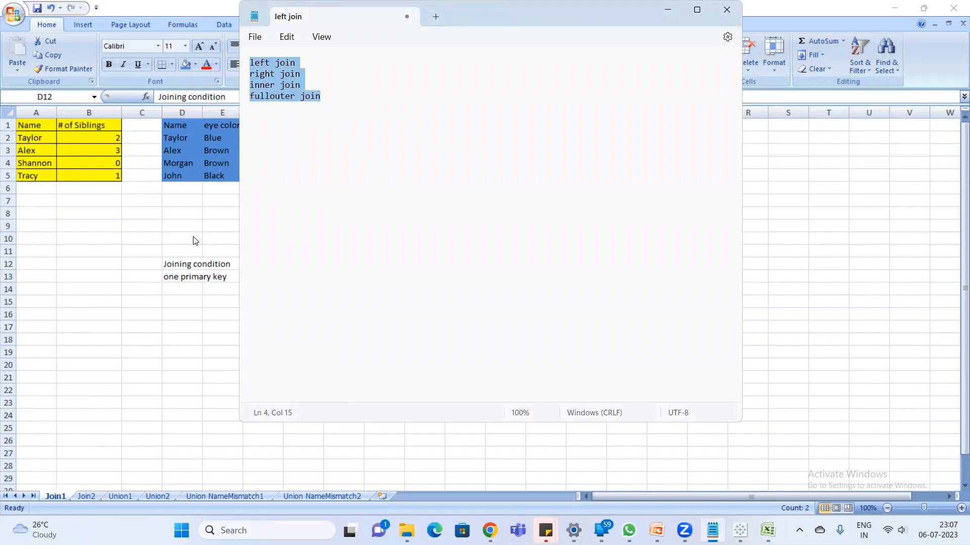
click(201, 289)
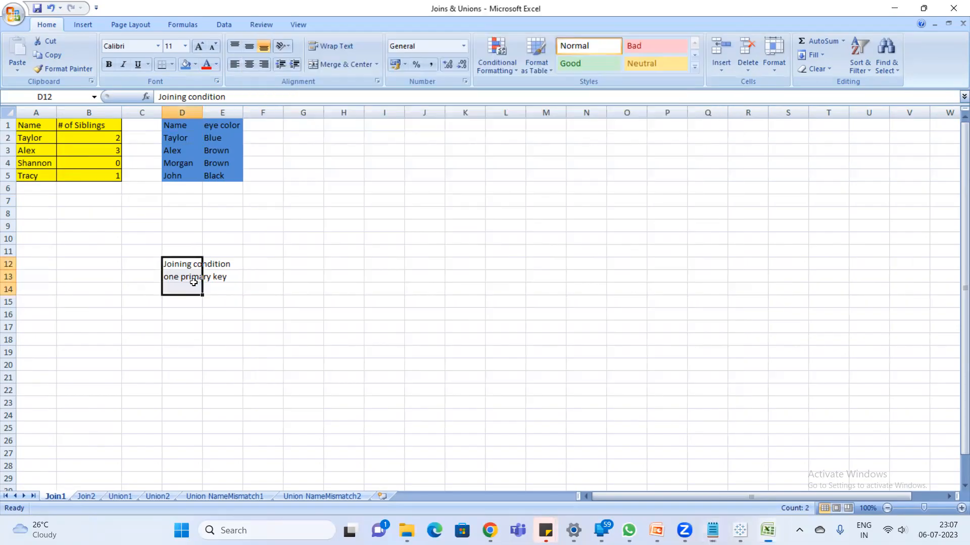
- Delete the joining condition and primary key notes from D12:E13
drag(190, 264, 204, 277)
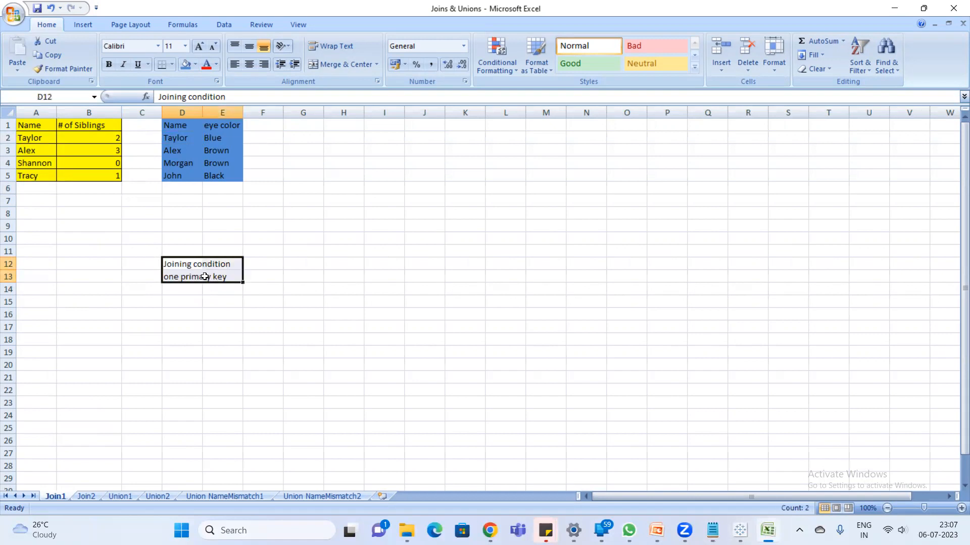
key(Delete)
click(260, 259)
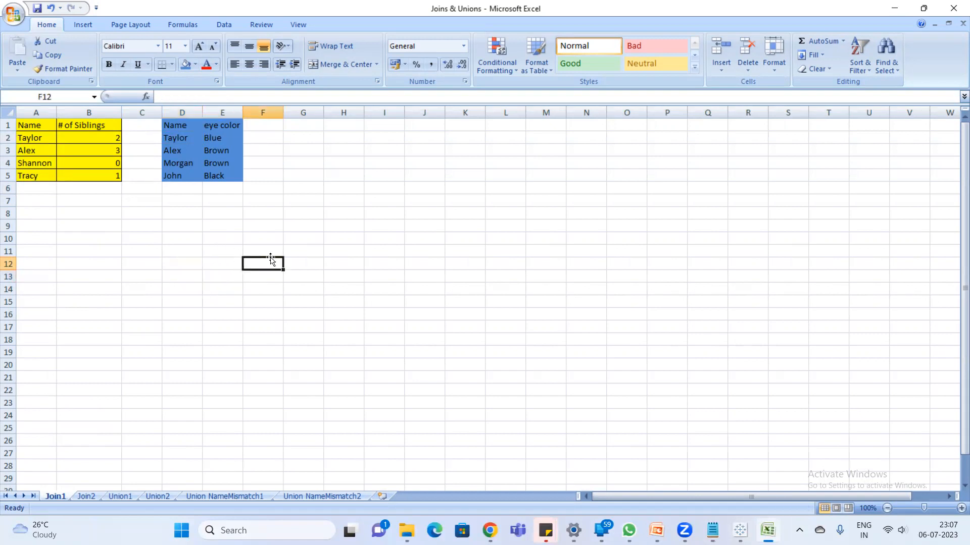
text(Lef)
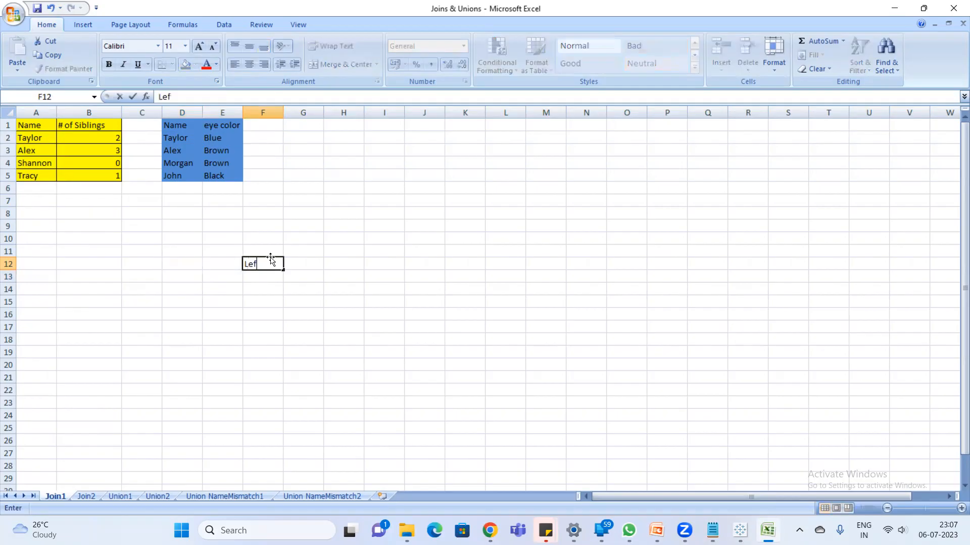
key(BackSpace)
key(BackSpace)
key(BackSpace)
- Insert a new column C after the siblings data and give it the heading "Table Name"
click(150, 112)
right_click(149, 111)
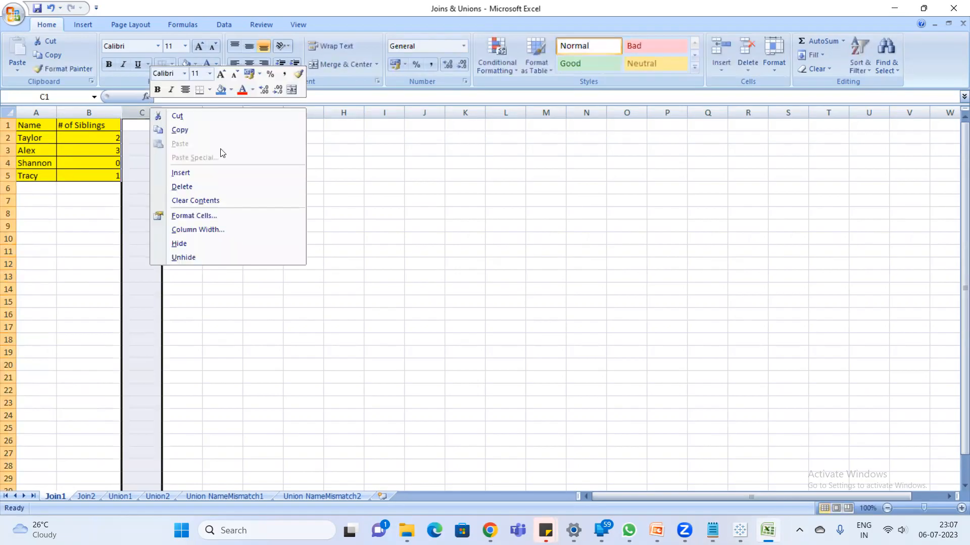
click(202, 172)
click(176, 128)
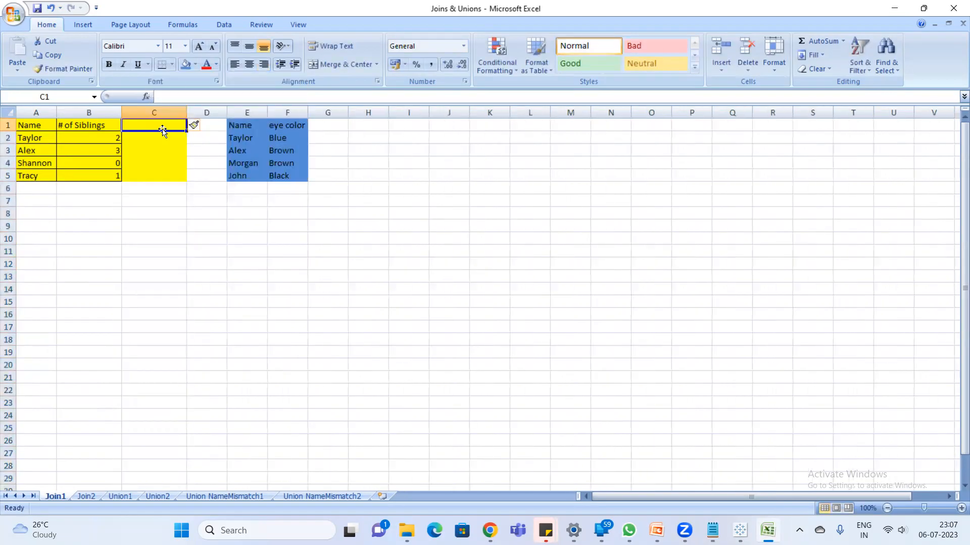
text(Table)
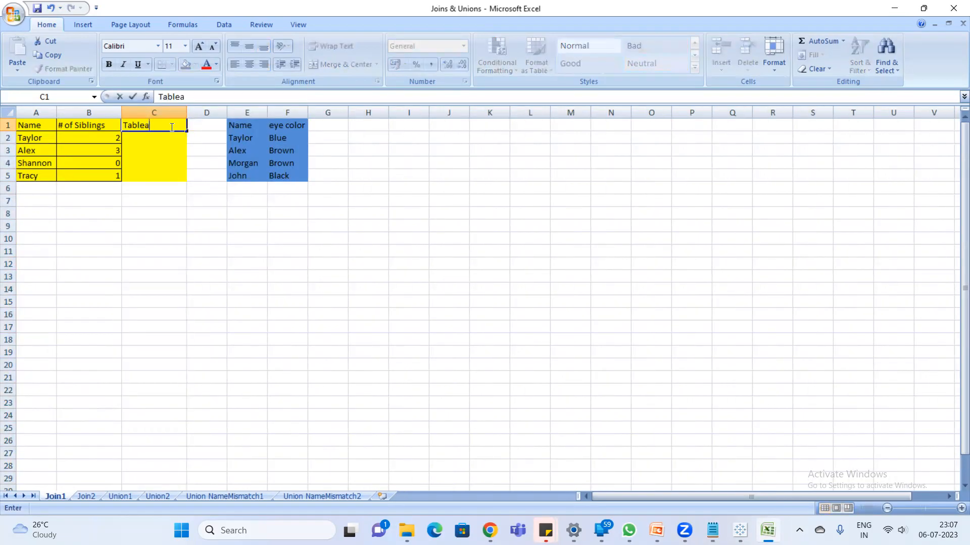
text( Name)
key(Return)
- Enter Join1 as the table name in every siblings row, C2:C5
text(Join1)
key(Return)
text(Join1)
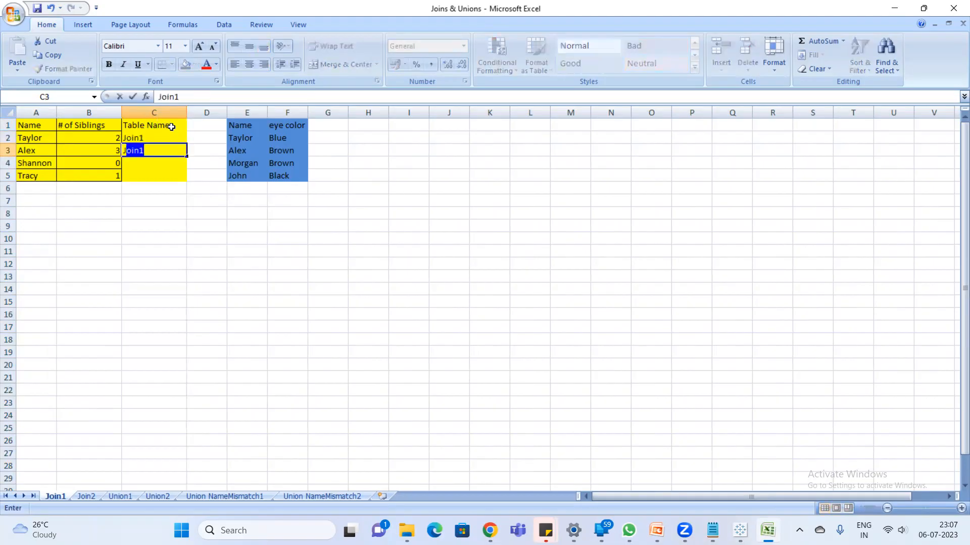
key(Return)
text(Join1)
key(Return)
key(Return)
text(Join1)
key(Return)
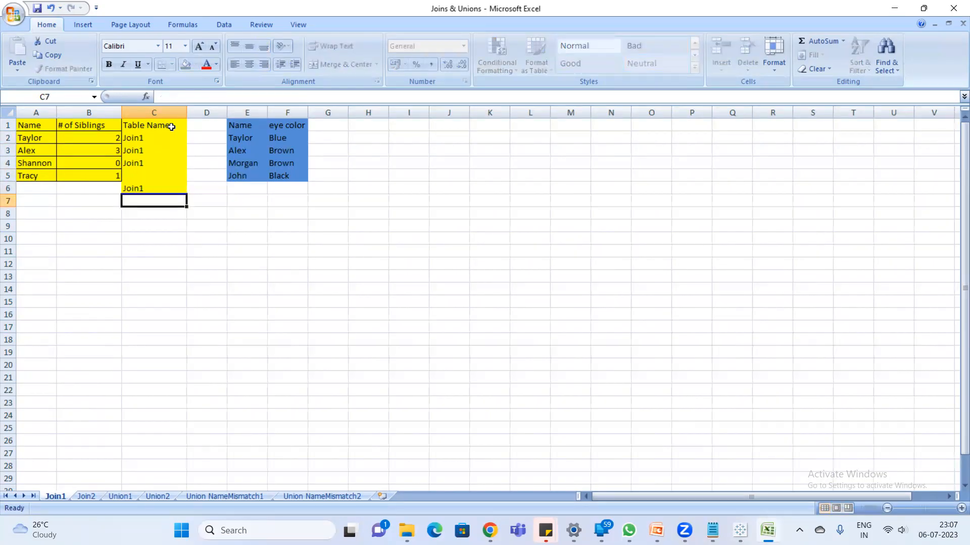
key(ctrl+z)
key(Up)
text(Join1)
key(Return)
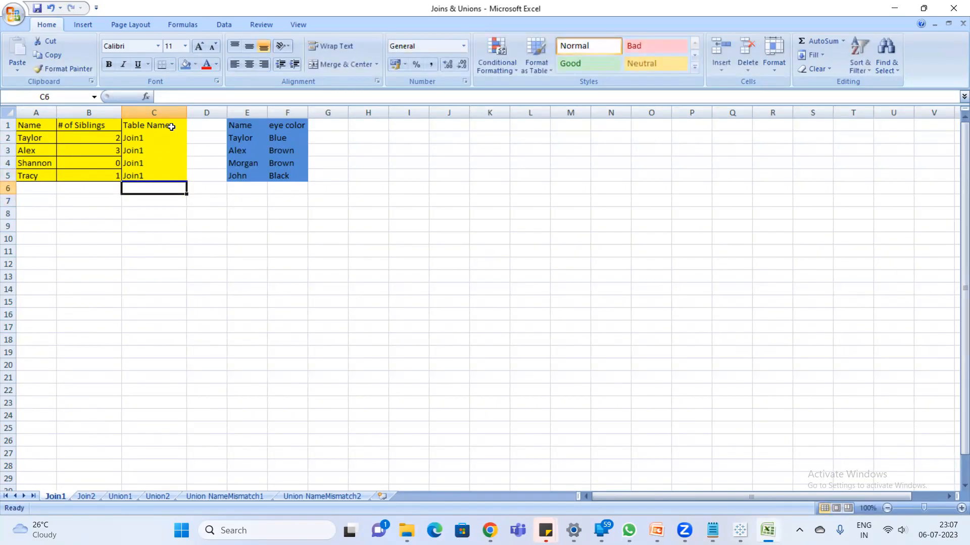
- Add a "Table Name" column in G1:G5 beside the eye color data, with Join2 in every row
click(329, 125)
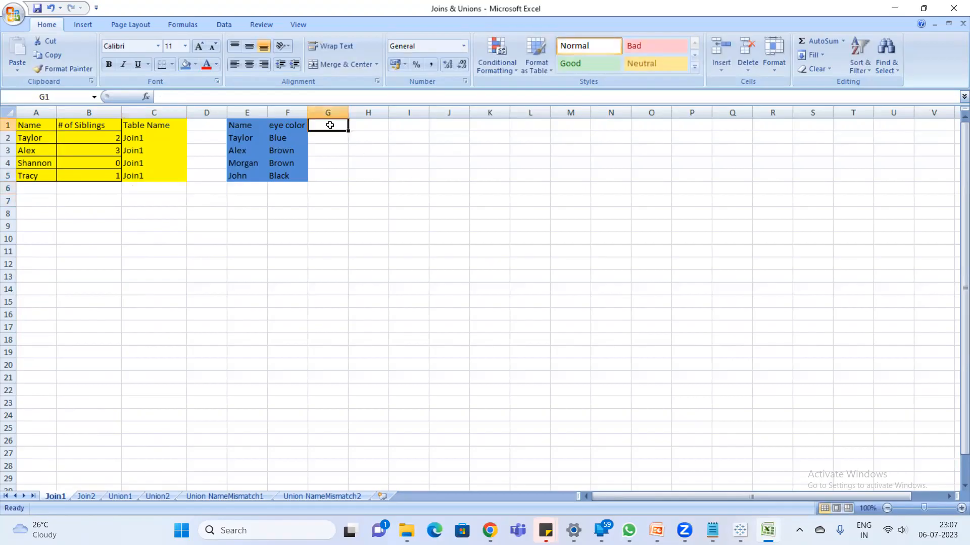
text(Table Name)
key(Return)
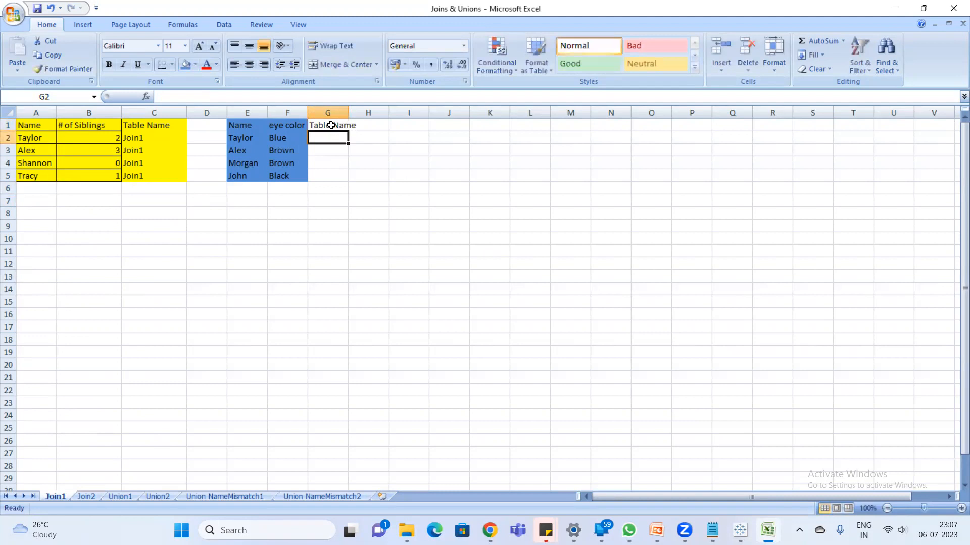
text(Join2)
key(Return)
text(j)
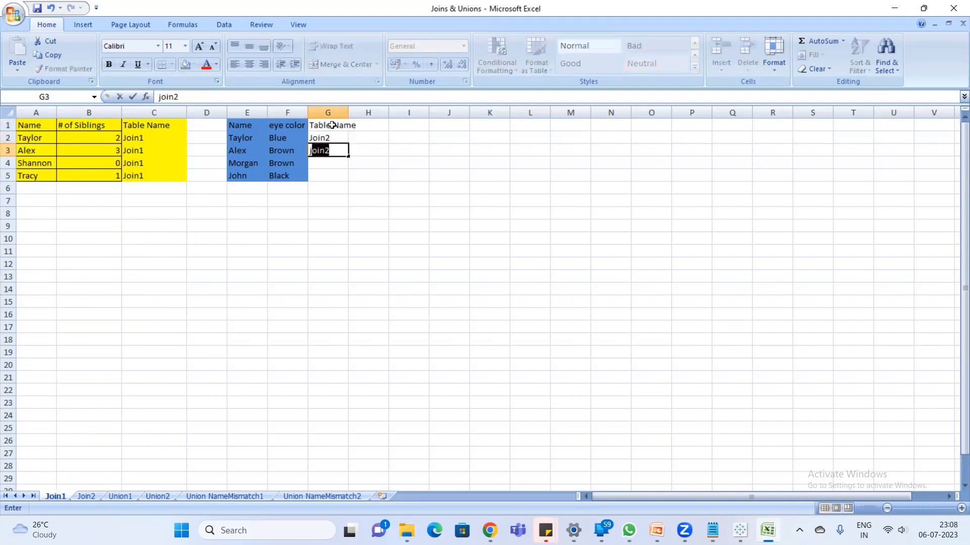
key(Return)
text(join2)
key(Return)
text(join2)
key(Return)
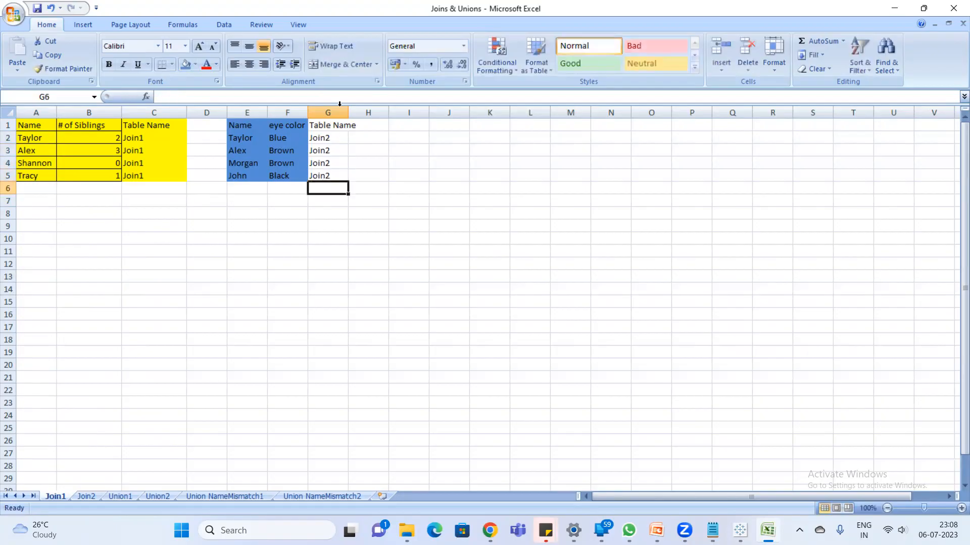
- Merge and center cells J11:O11 and enter the title "Left Join" in them
drag(317, 251, 533, 250)
click(456, 251)
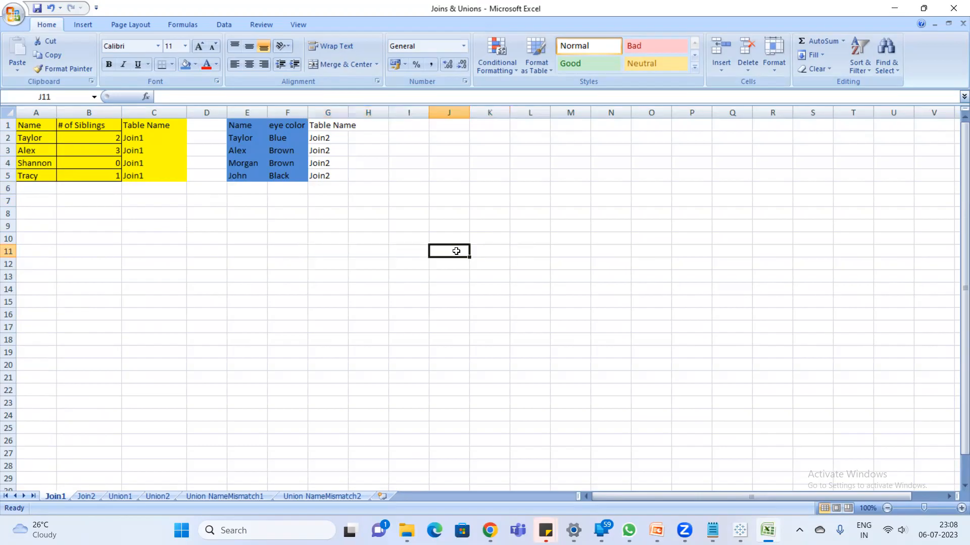
drag(448, 254, 643, 250)
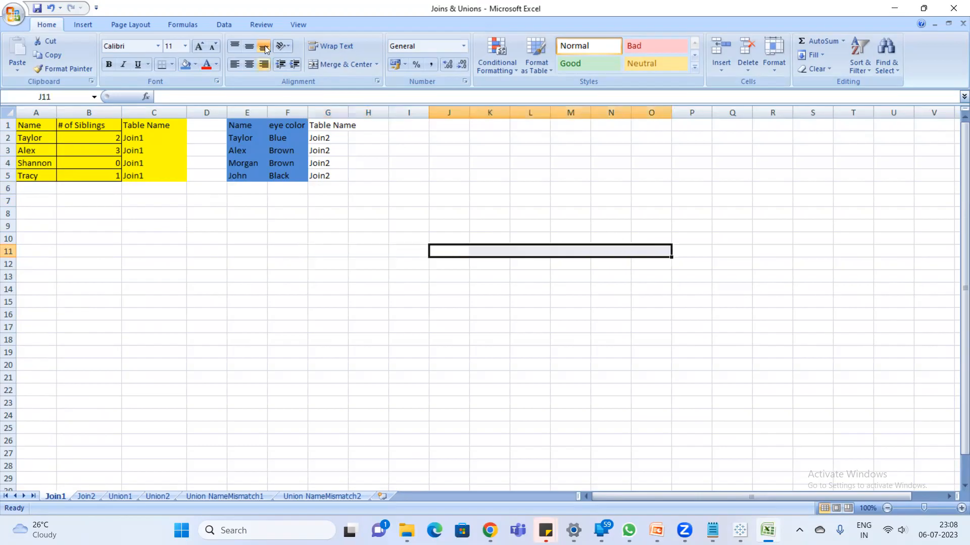
click(342, 64)
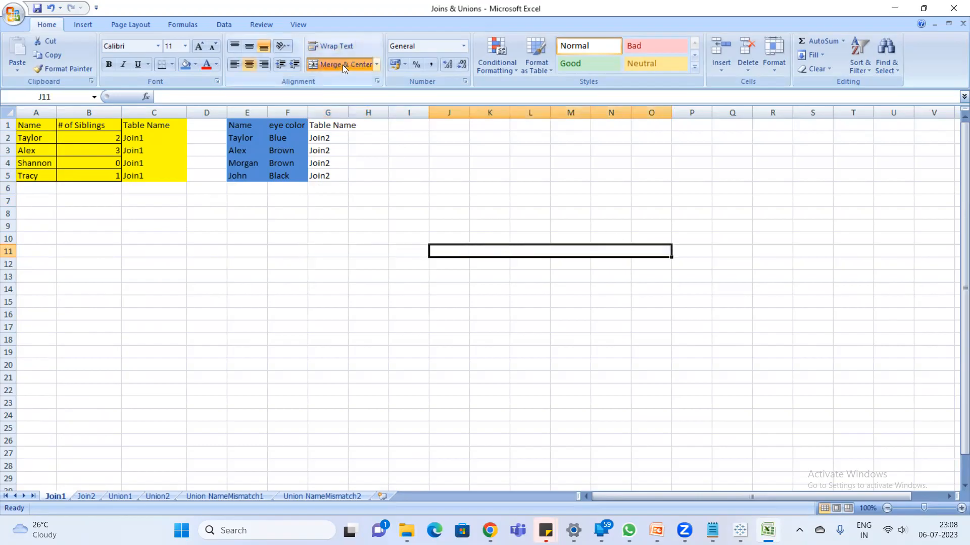
text(Left Join)
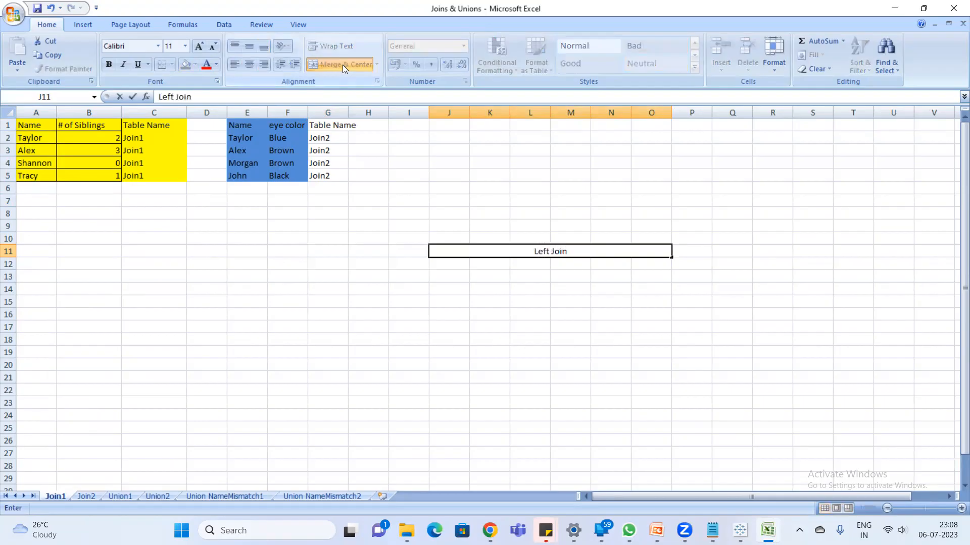
key(Return)
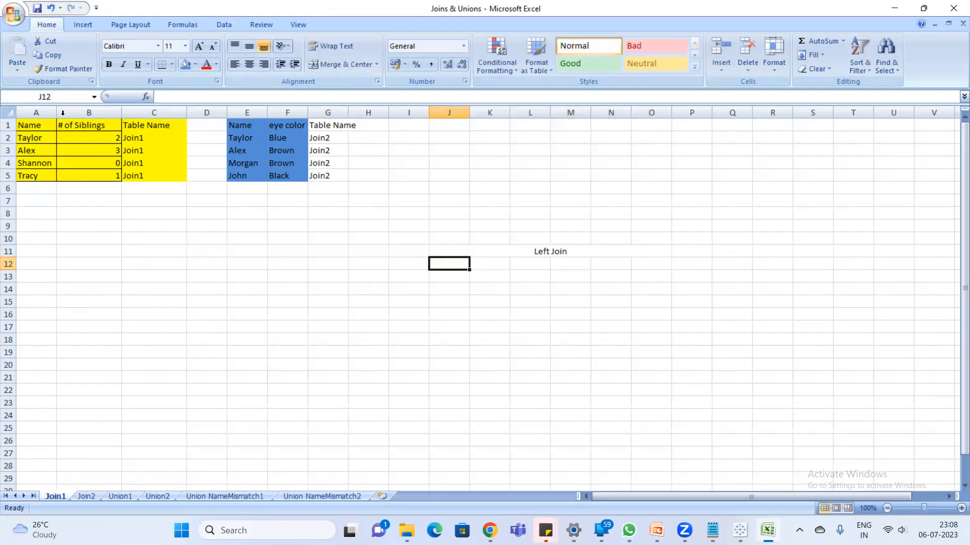
- Copy the yellow table's headings A1:C1 to J12, under the Left Join title
drag(38, 128, 180, 133)
key(ctrl+c)
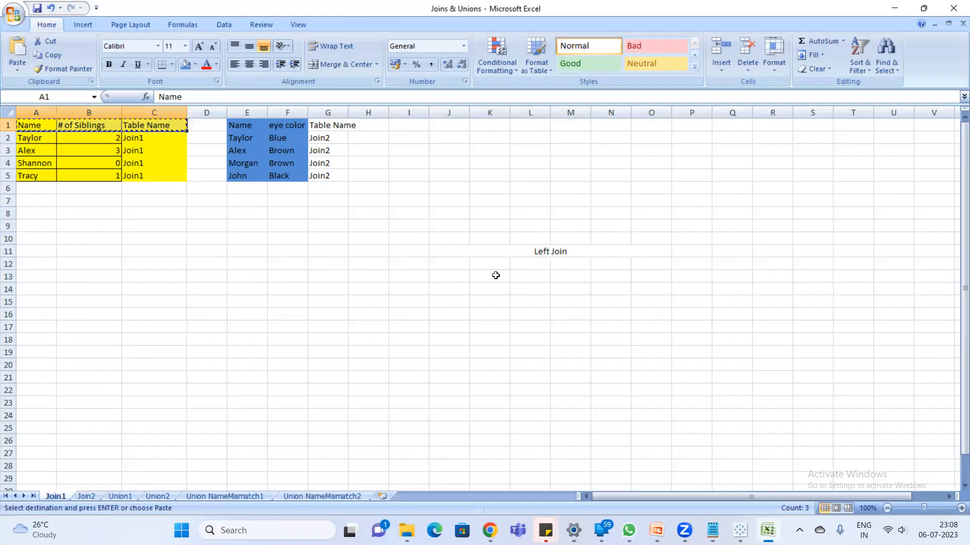
click(461, 265)
key(ctrl+v)
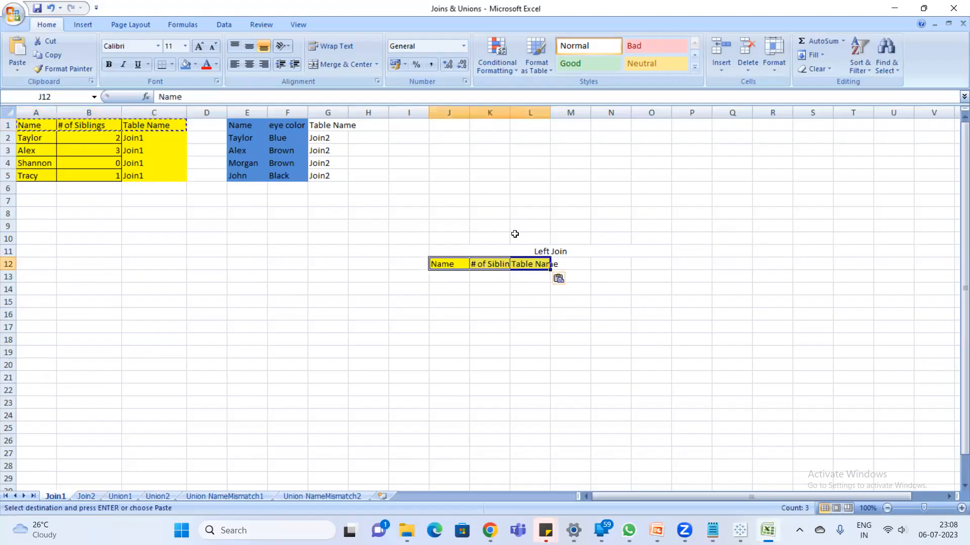
- Fill the second table's Table Name column G1:G5 with the same blue as its other columns
drag(313, 127, 322, 178)
click(185, 64)
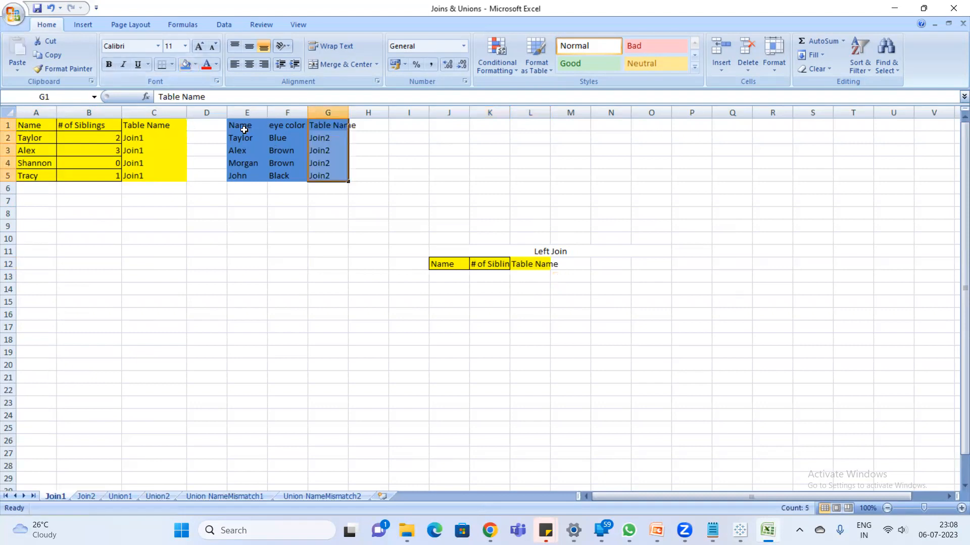
- Copy the blue table's headings E1:G1 to M12, beside the yellow headings, and widen column L to fit its heading
drag(246, 129, 351, 126)
key(ctrl+c)
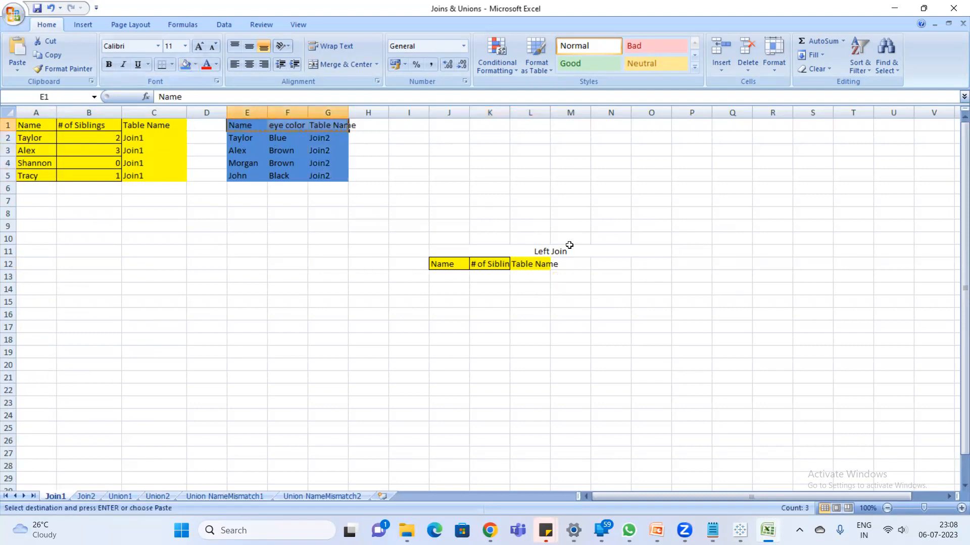
click(575, 268)
key(ctrl+v)
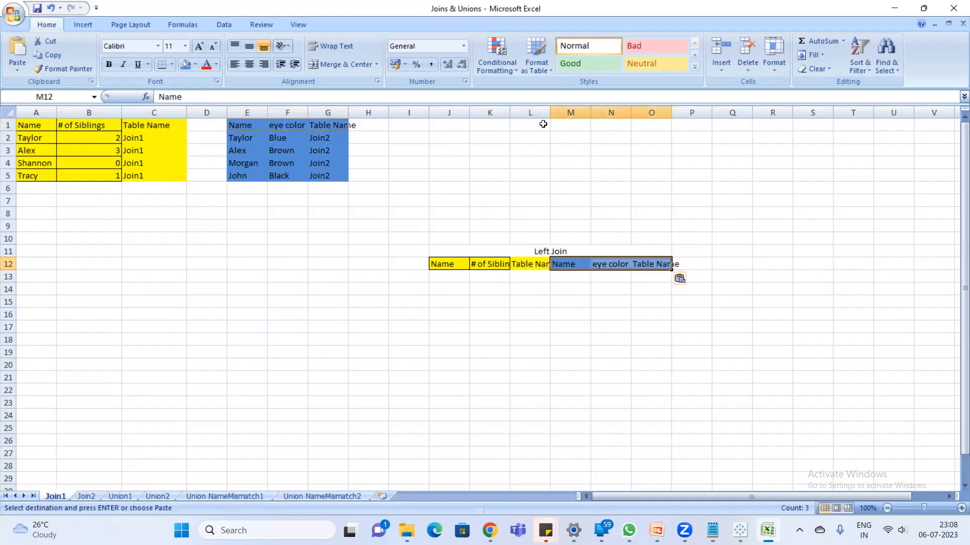
drag(550, 112, 560, 112)
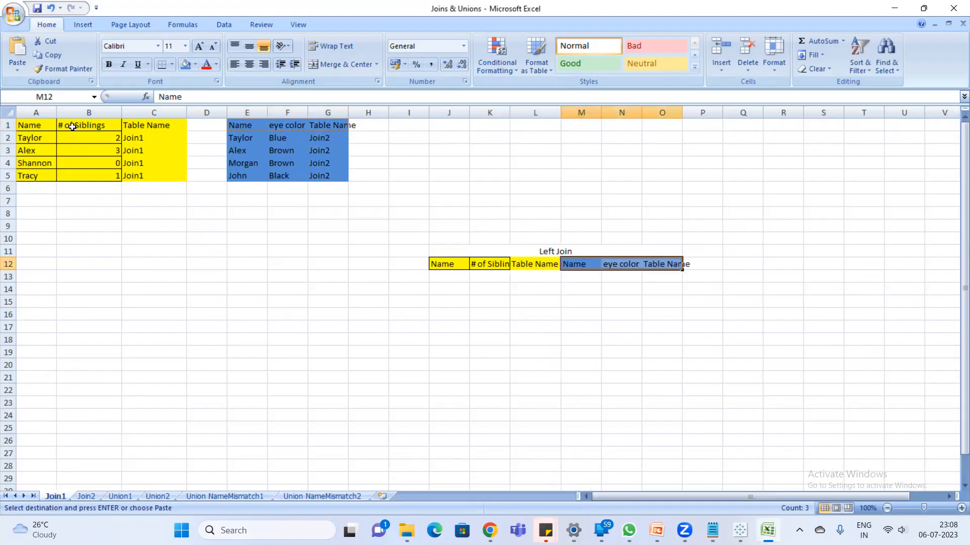
click(31, 126)
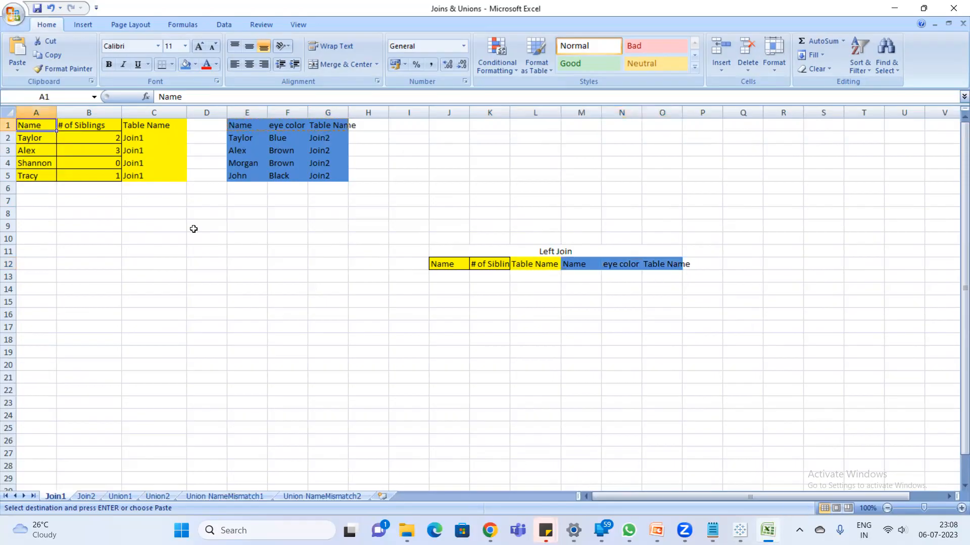
text(`)
key(Escape)
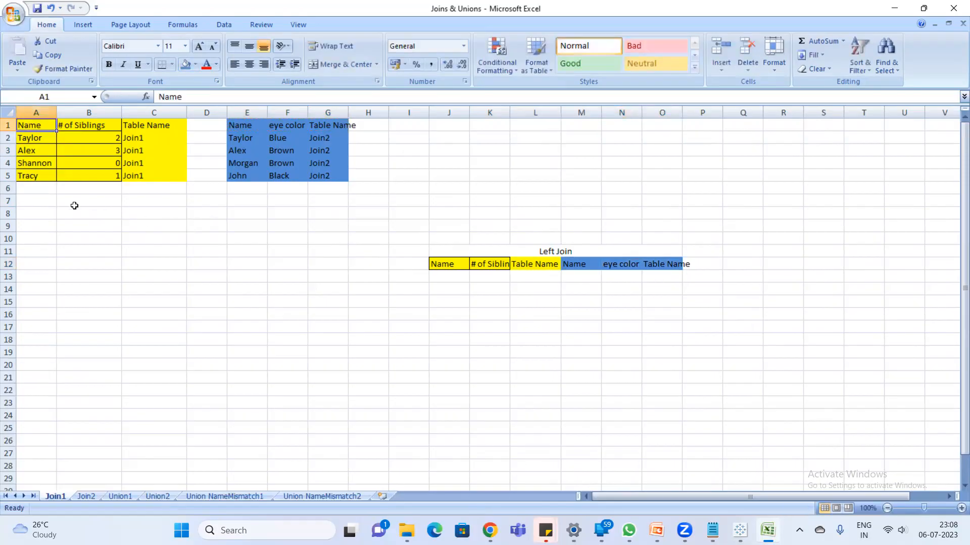
- Label the yellow table "Left" in B6 and the blue table "Right" in F6
click(84, 199)
click(85, 189)
text(Left)
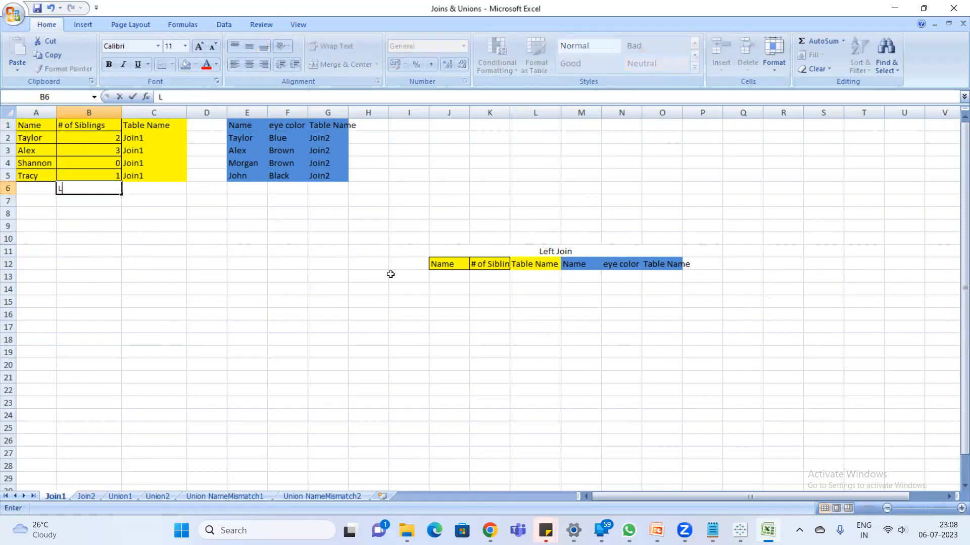
key(Return)
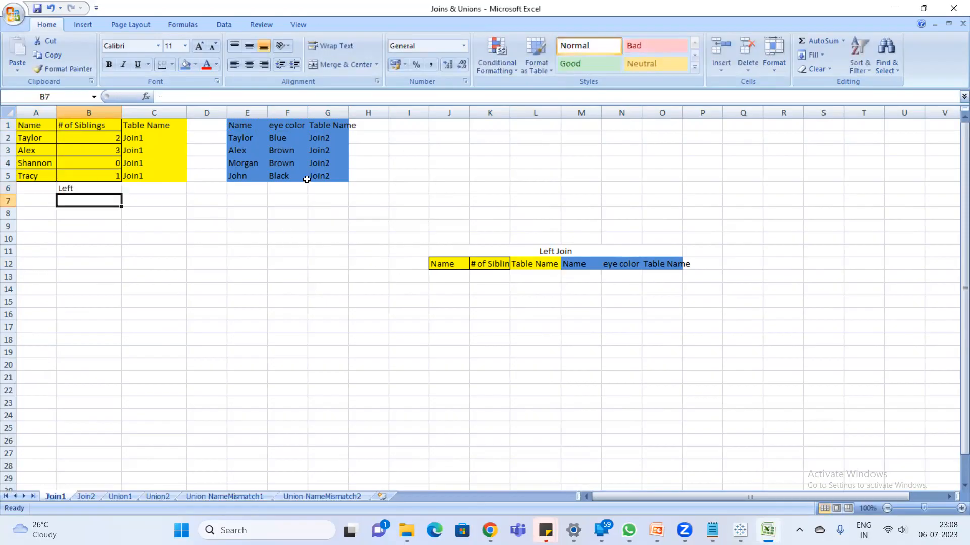
click(287, 188)
text(Right)
key(Return)
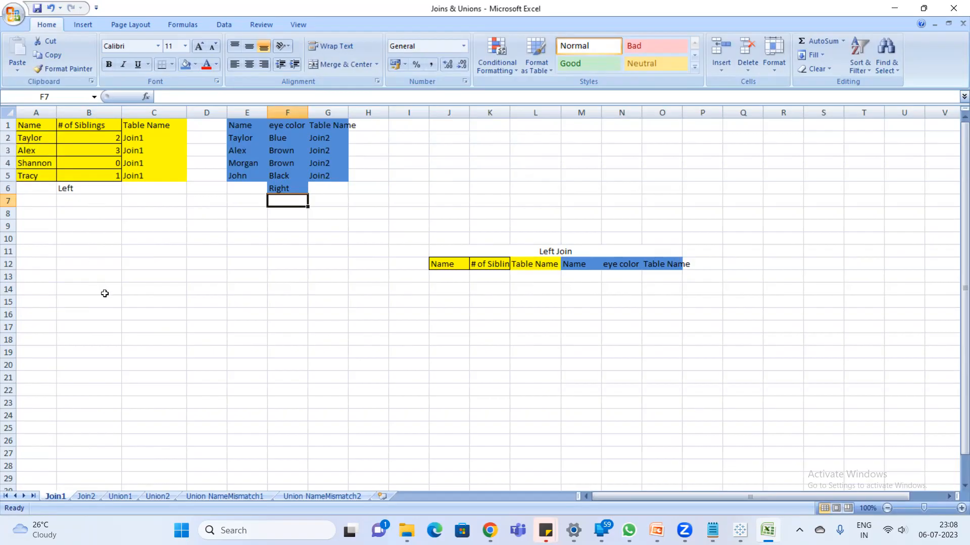
- Switch to Notepad and add "all the records from left table and matching records from right table" under the "left join" line
key(alt+Tab)
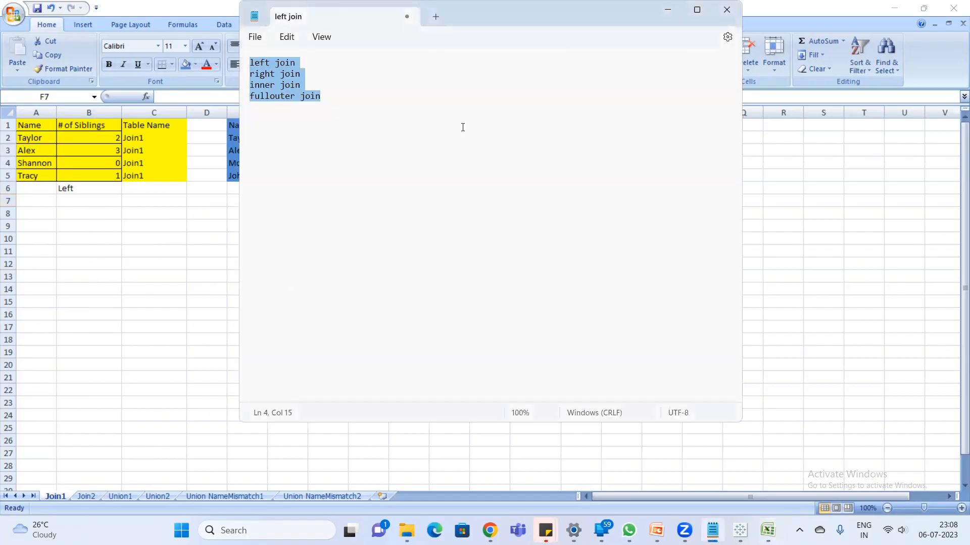
click(305, 59)
key(Return)
key(Return)
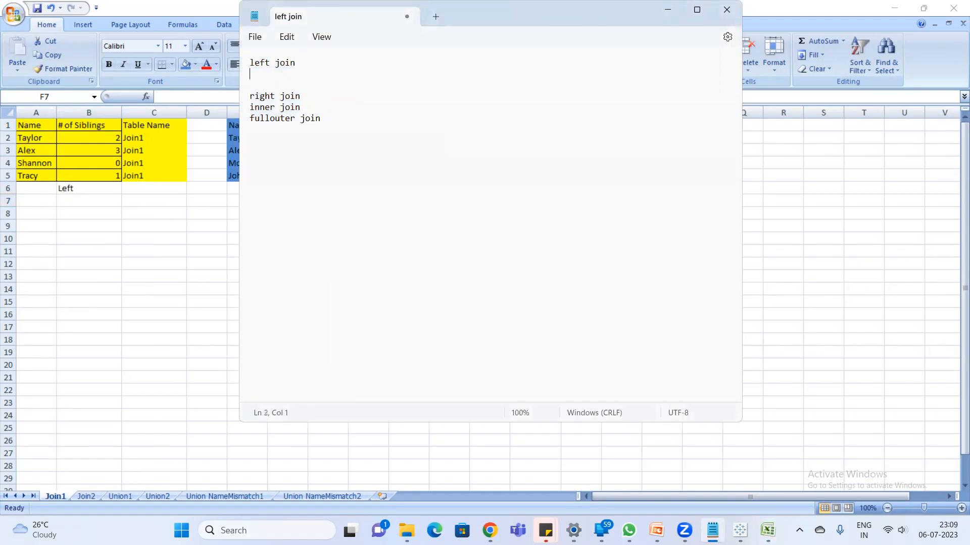
text(all the fecords from left table and mat)
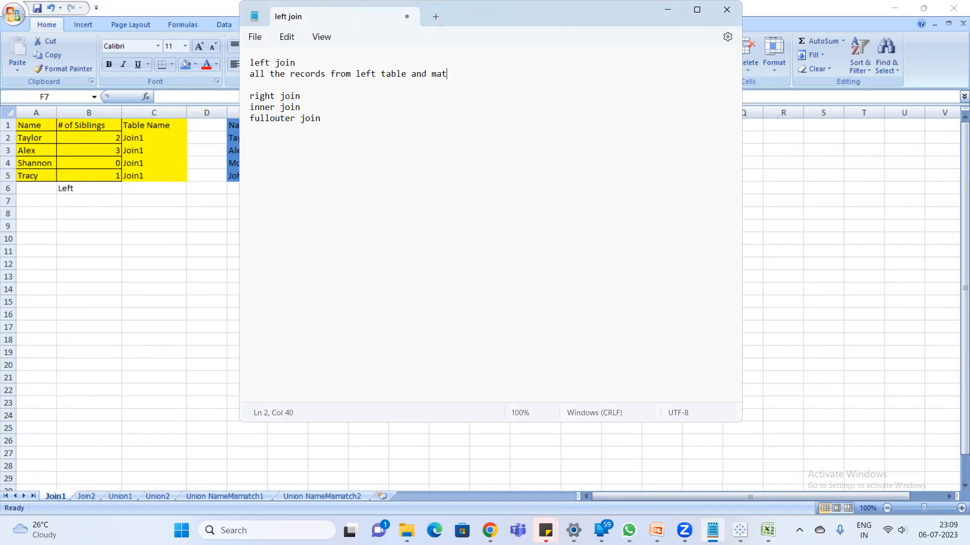
text(ching records from right table)
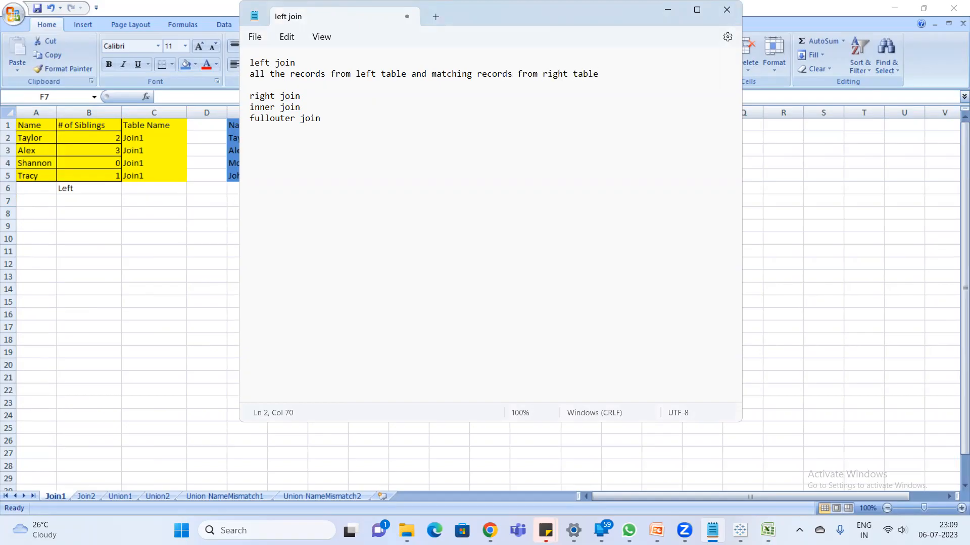
drag(406, 75, 239, 78)
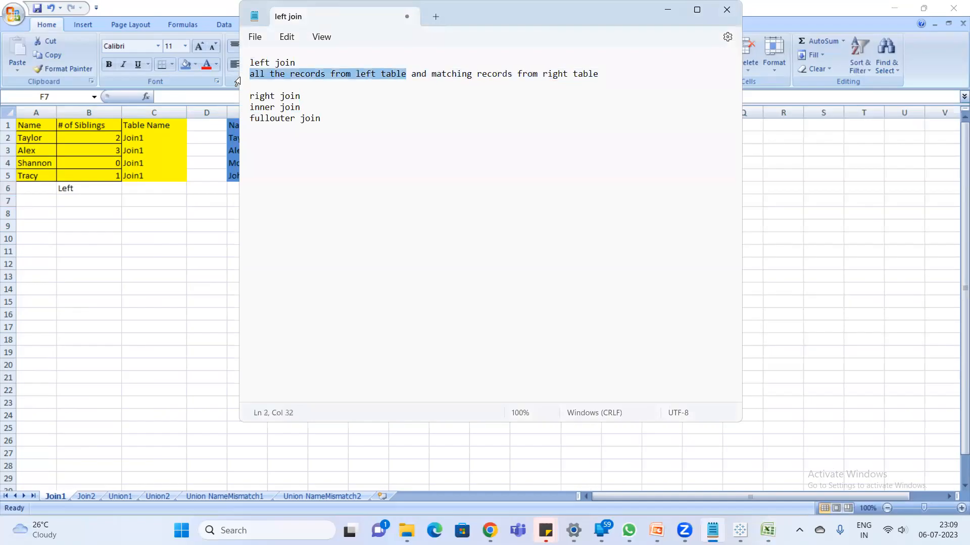
- Switch back to Excel and copy the yellow table's data rows A2:C5 to J13, under the Left Join headings
click(45, 159)
drag(20, 139, 135, 176)
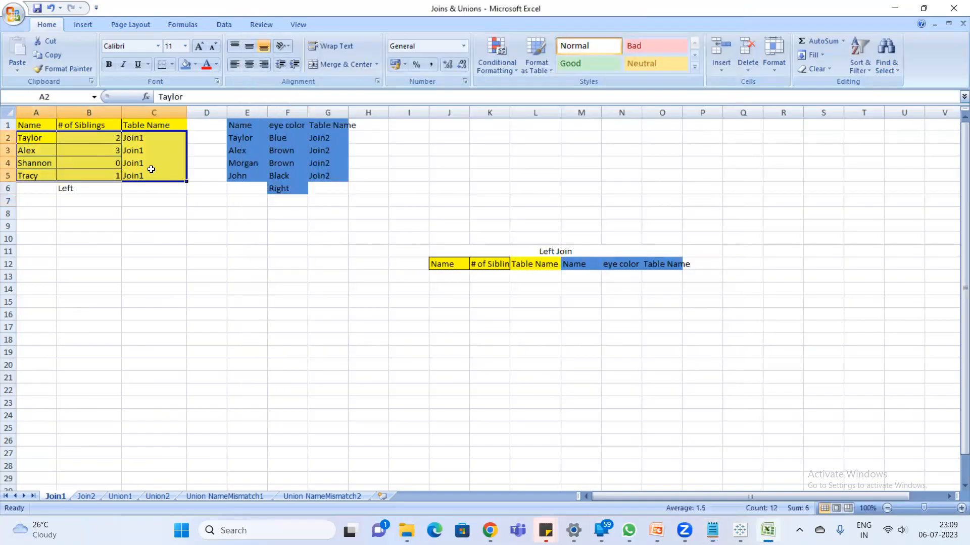
key(ctrl+c)
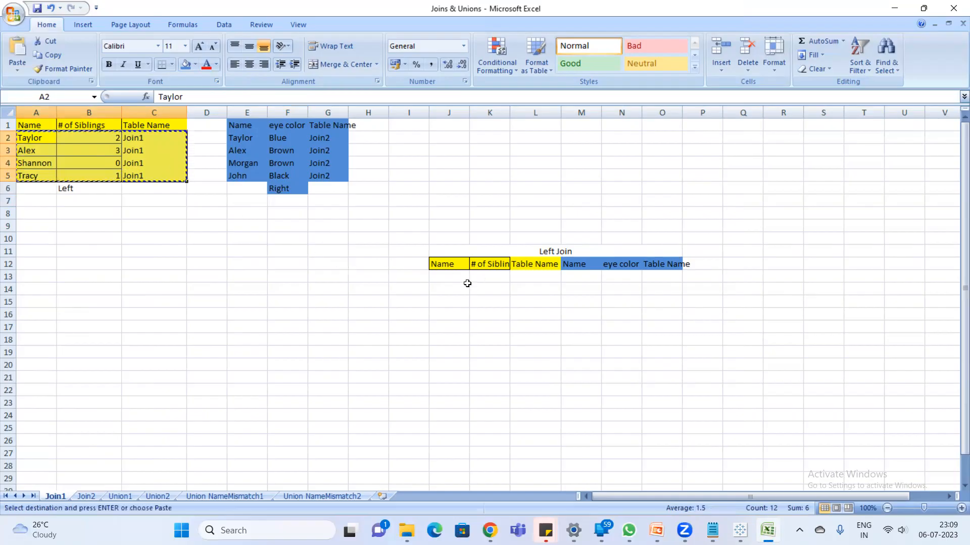
click(443, 282)
key(ctrl+v)
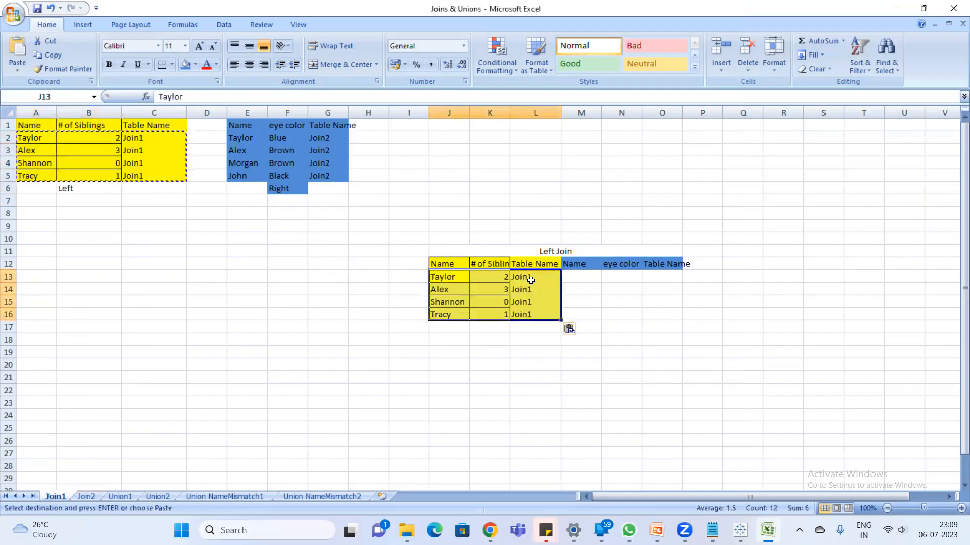
click(515, 290)
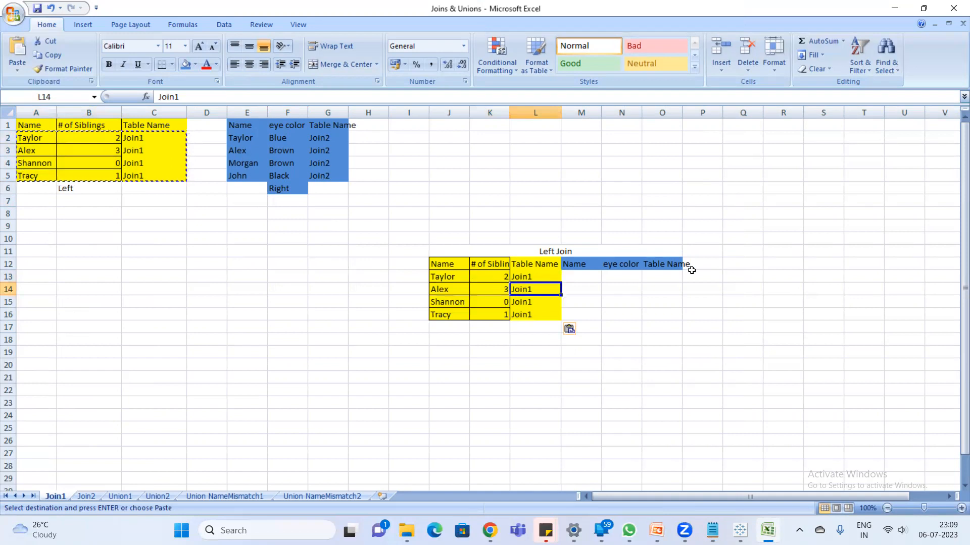
text(`)
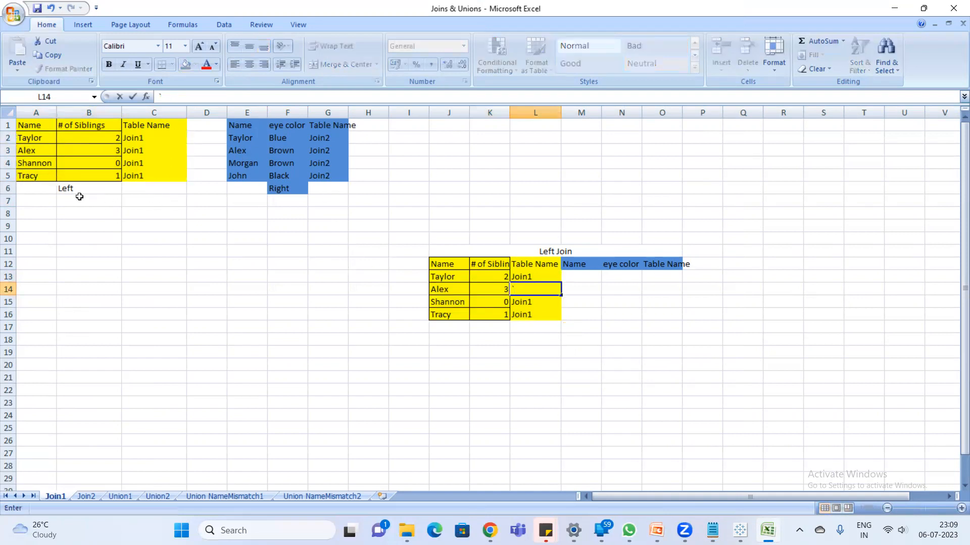
- Extend the merged title above the result table to "Left Join based on Name"
click(581, 253)
double_click(581, 254)
text(based on Name)
key(Return)
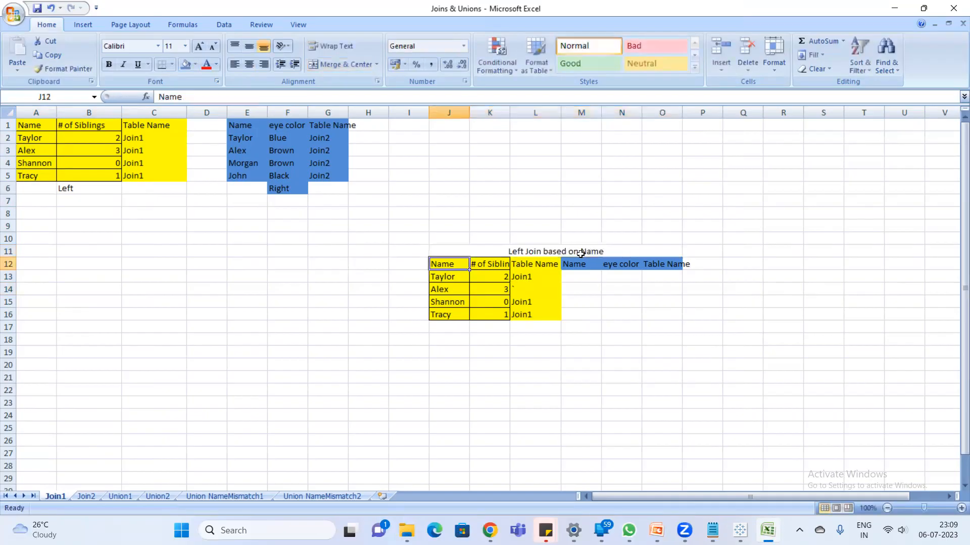
- Open Snipping Tool and capture the area containing the yellow and blue source tables with their Left and Right labels
click(40, 143)
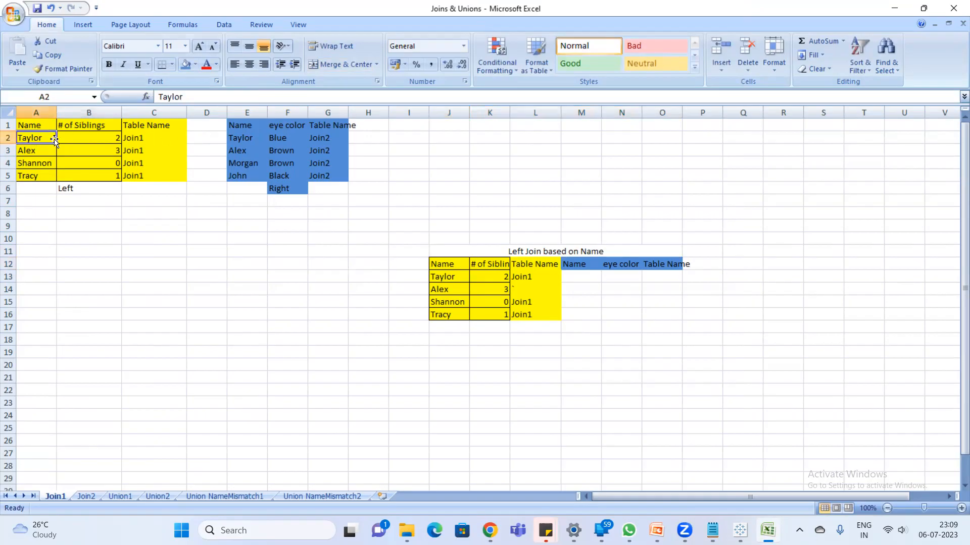
click(174, 212)
key(super)
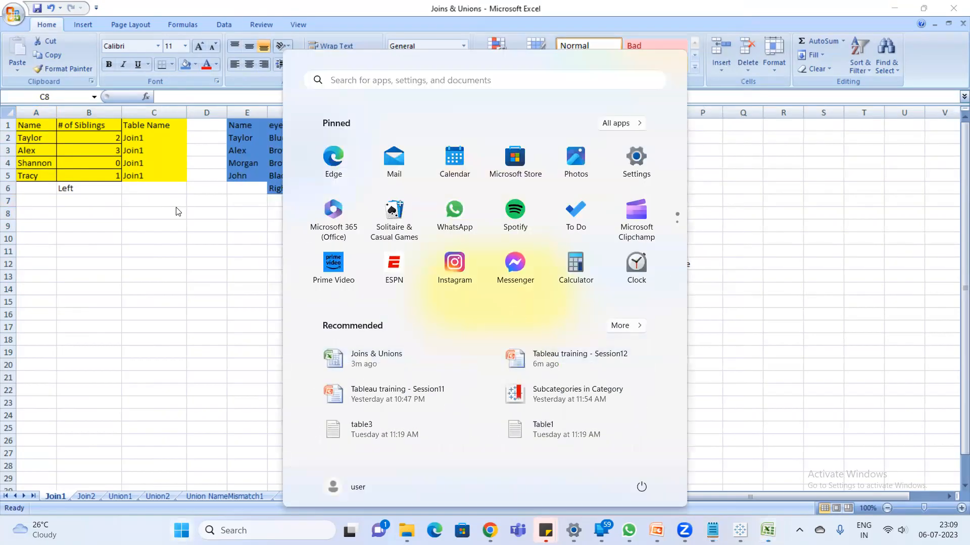
text(snipping tool)
key(Return)
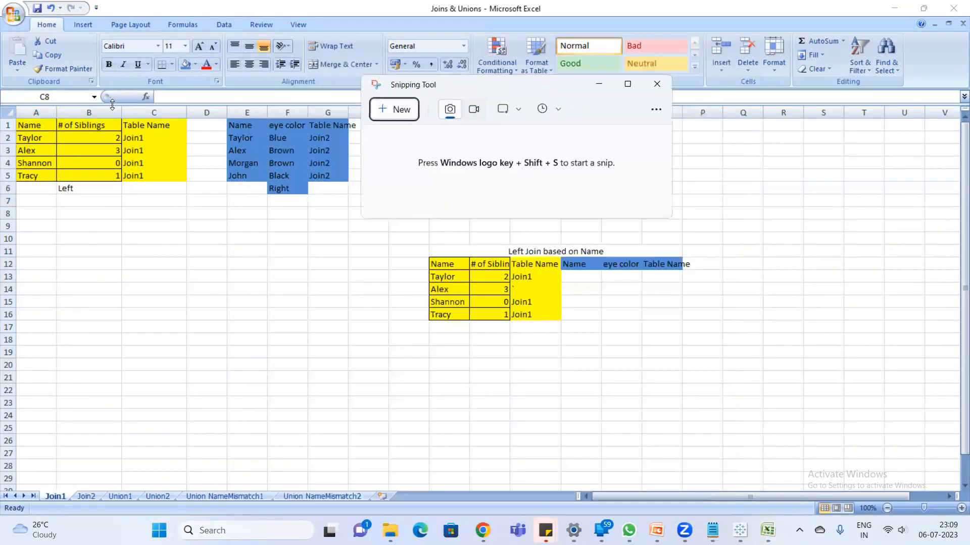
click(374, 112)
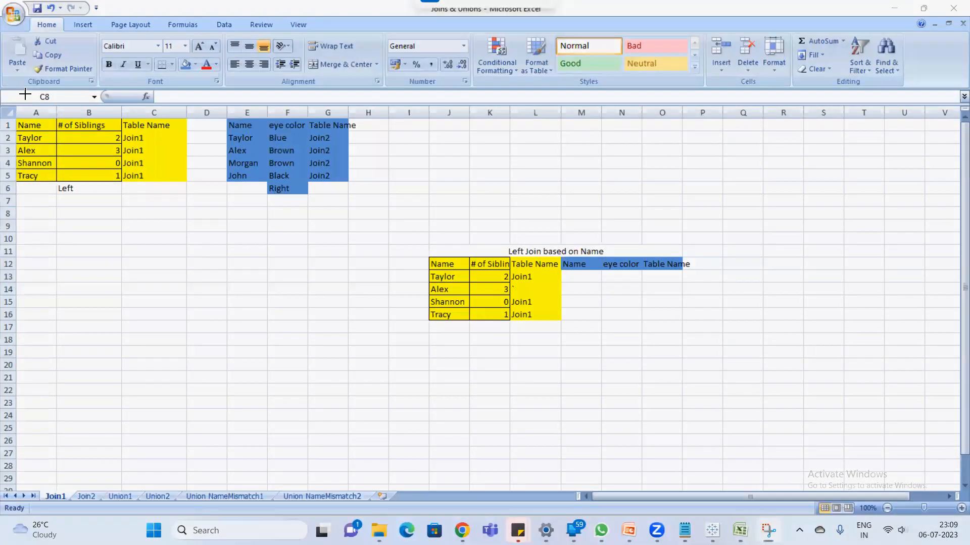
drag(10, 96, 372, 212)
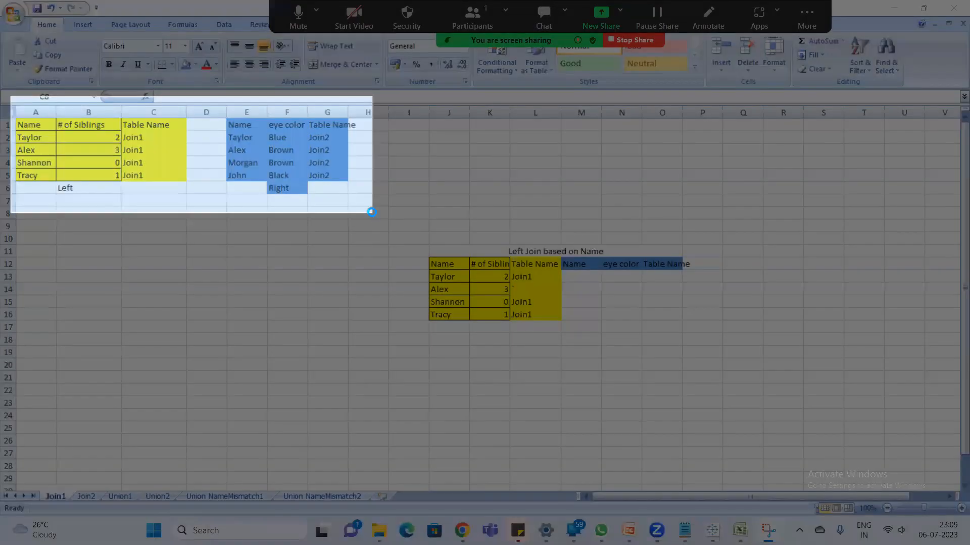
- Paste the snip into Paint, circle the yellow table's first name and draw a pencil arrow to its match in the blue table
key(super)
text(paint)
key(Return)
key(ctrl+v)
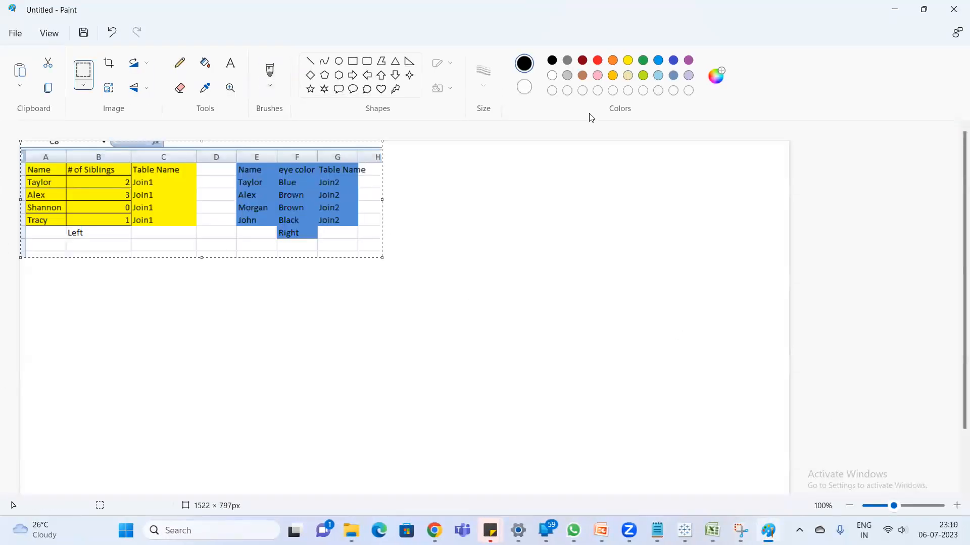
click(186, 69)
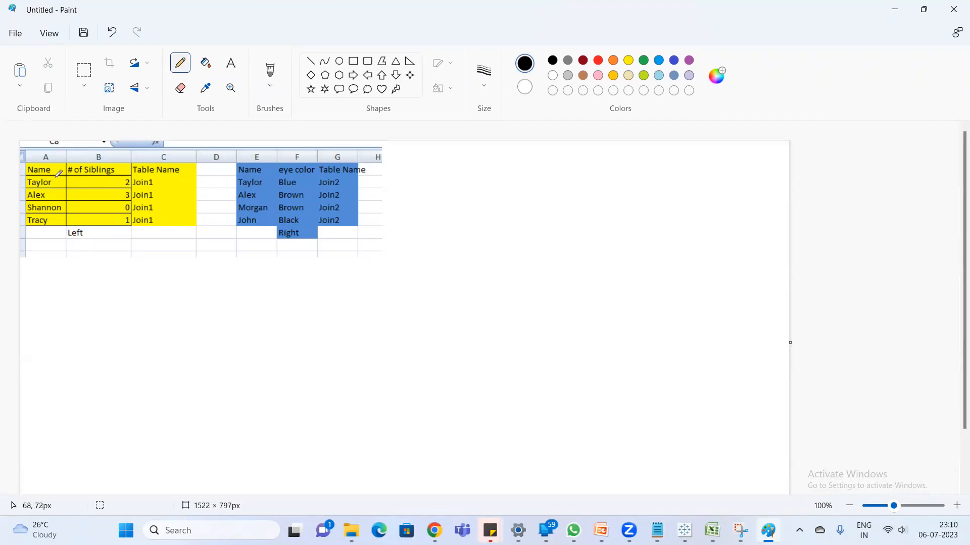
mouse_move(51, 173)
mouse_down()
mouse_move(32, 174)
mouse_move(43, 192)
mouse_move(118, 152)
mouse_move(209, 160)
mouse_move(230, 178)
mouse_up()
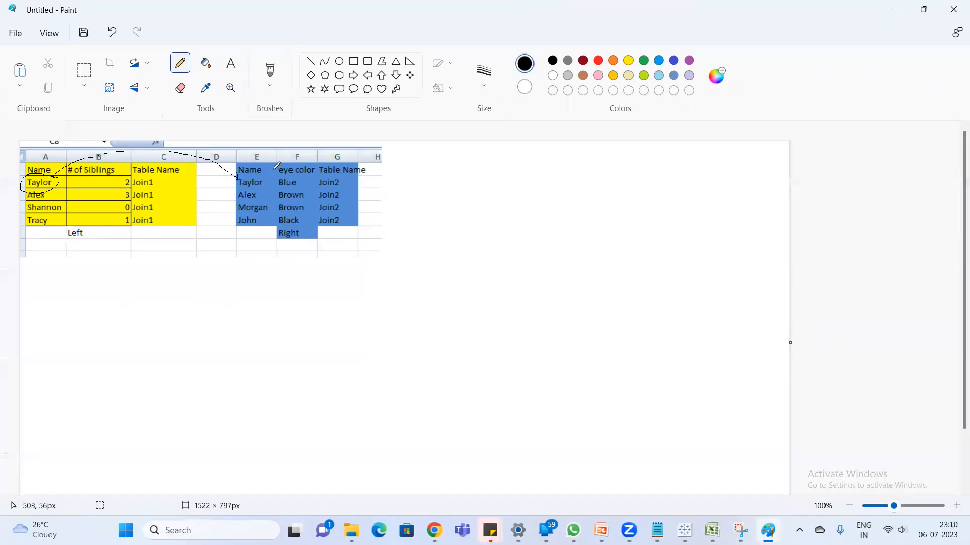
- Switch back to Excel and copy the blue table's first data row E2:G2 to M13 in the Left Join table
key(alt+Tab)
click(712, 530)
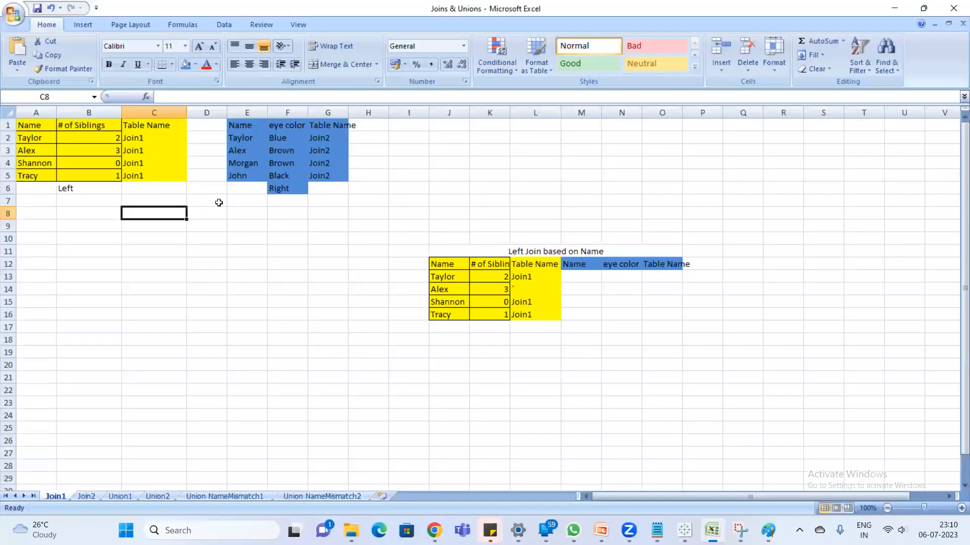
click(35, 137)
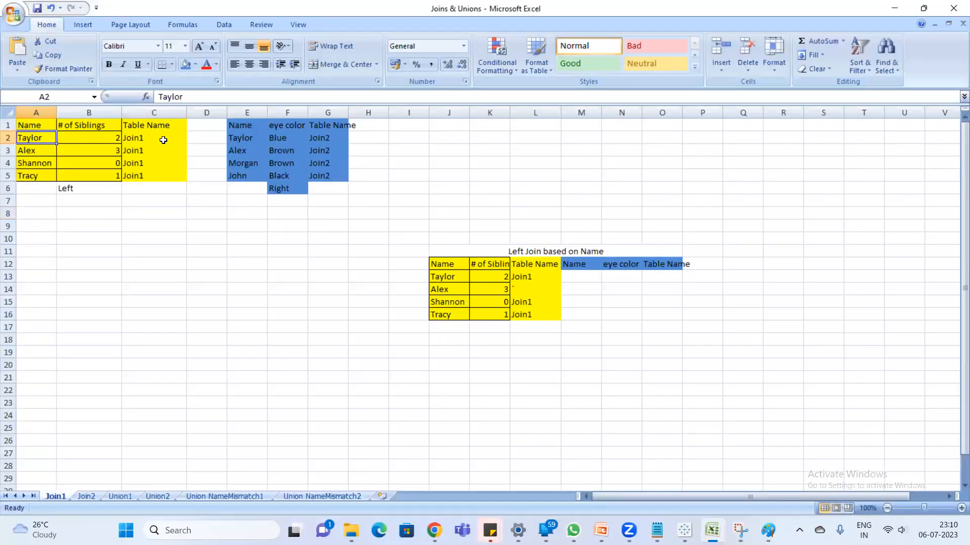
drag(241, 140, 328, 138)
key(ctrl+c)
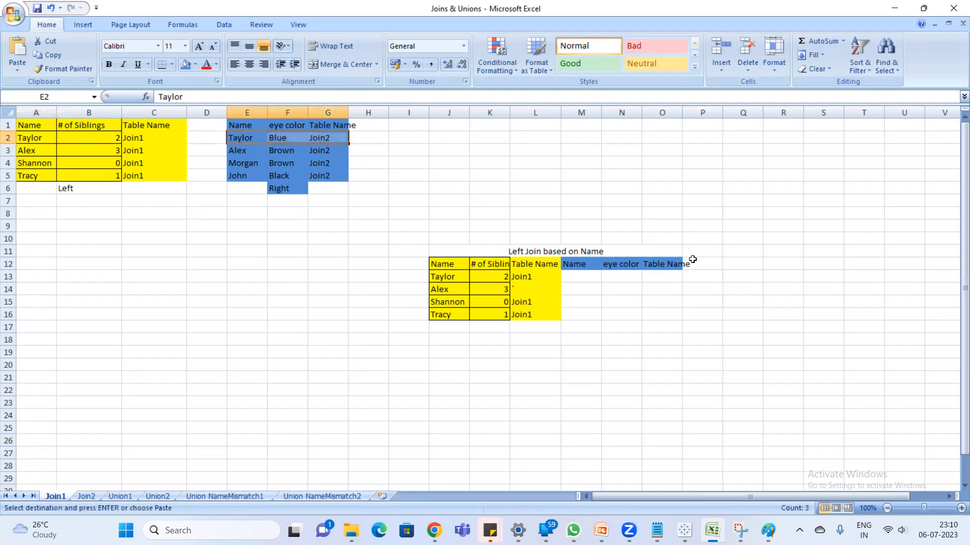
click(571, 277)
key(ctrl+v)
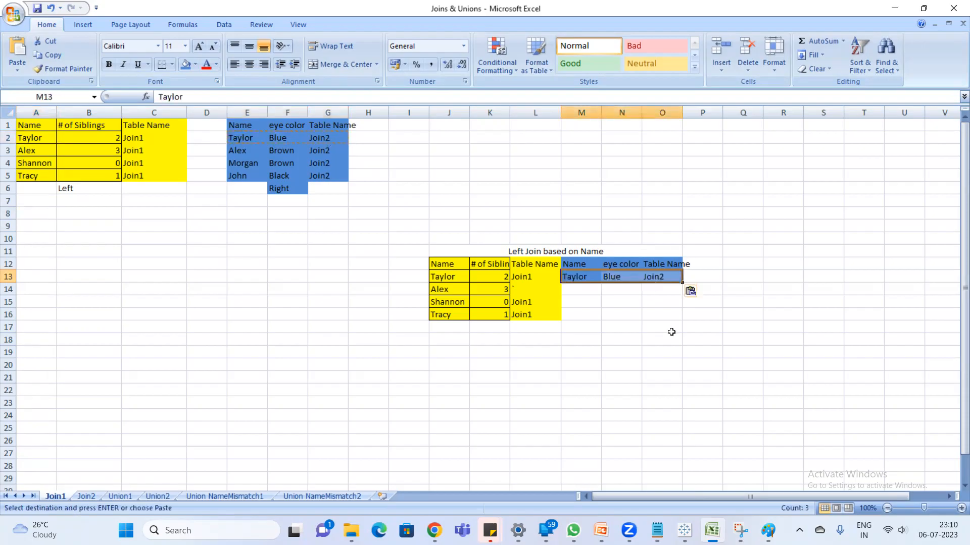
- In Paint, draw arrows from the first yellow name to the other blue names, then circle the second yellow name and link it to the first blue name
key(alt+Tab)
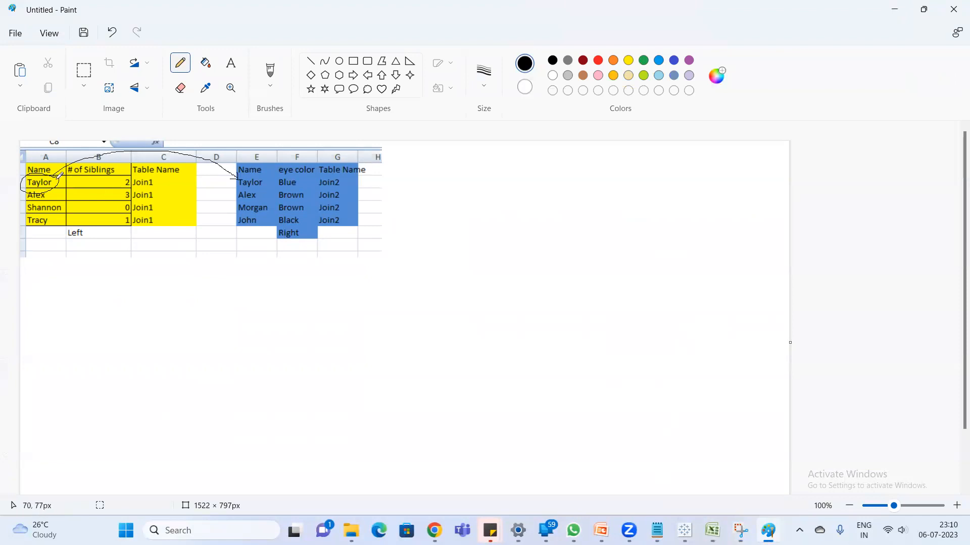
mouse_move(54, 179)
mouse_down()
mouse_move(152, 167)
mouse_move(236, 196)
mouse_up()
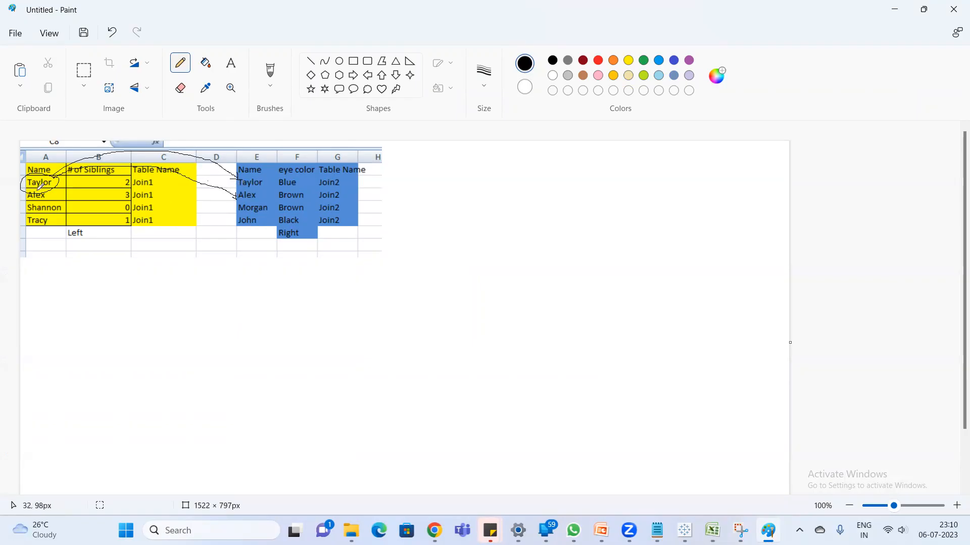
mouse_move(50, 177)
mouse_down()
mouse_move(142, 154)
mouse_move(205, 170)
mouse_move(236, 200)
mouse_up()
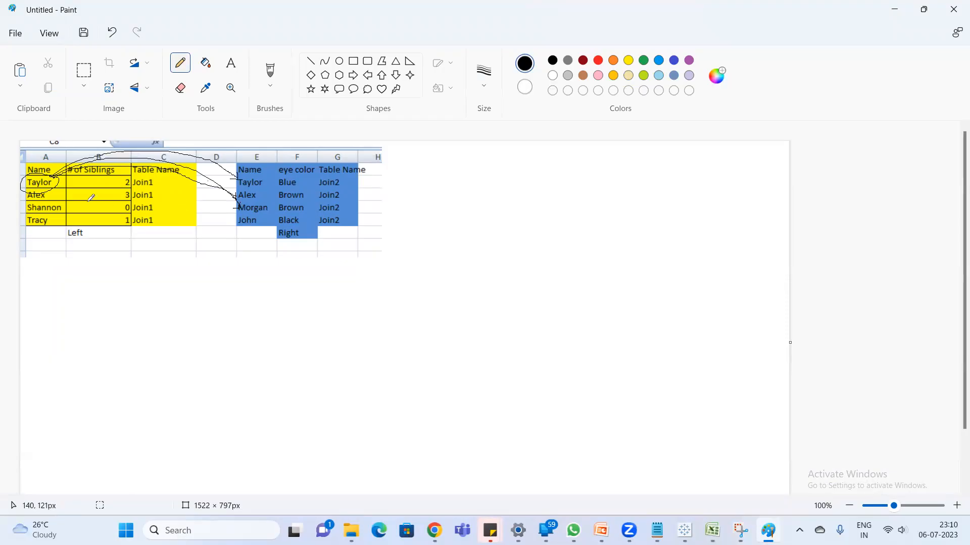
mouse_move(50, 175)
mouse_down()
mouse_move(104, 145)
mouse_move(193, 178)
mouse_move(234, 223)
mouse_up()
mouse_move(23, 196)
mouse_down()
mouse_move(45, 202)
mouse_move(151, 158)
mouse_move(224, 155)
mouse_move(244, 176)
mouse_up()
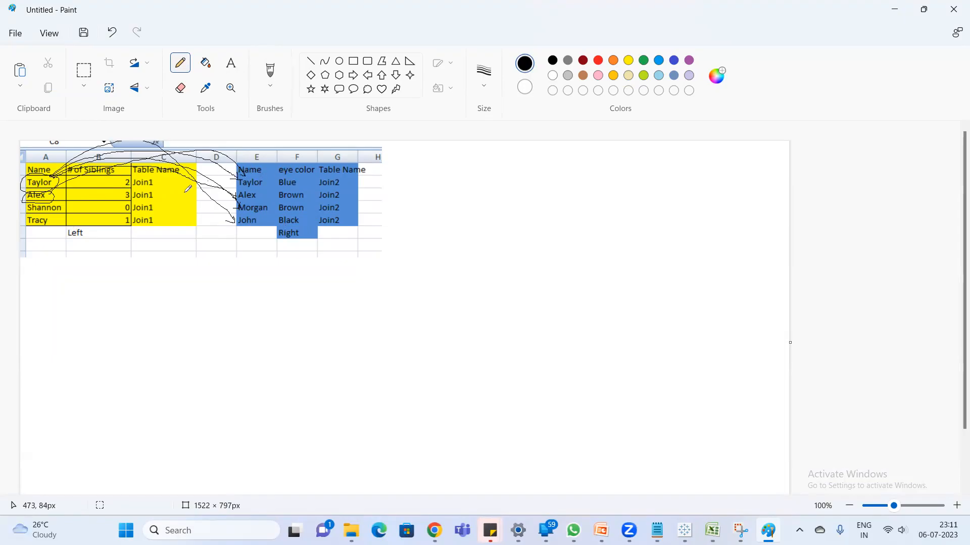
- Draw a pencil arrow from the second yellow name to its blue match and circle that blue row, checking the left join note in Notepad
mouse_move(53, 196)
mouse_down()
mouse_move(139, 157)
mouse_move(213, 156)
mouse_move(245, 191)
mouse_up()
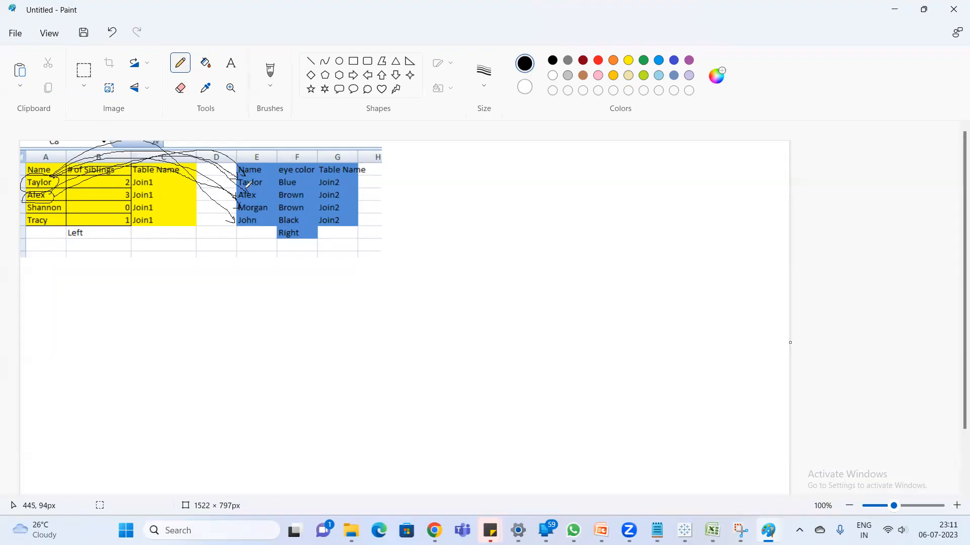
mouse_move(337, 189)
mouse_down()
mouse_move(232, 197)
mouse_move(321, 201)
mouse_up()
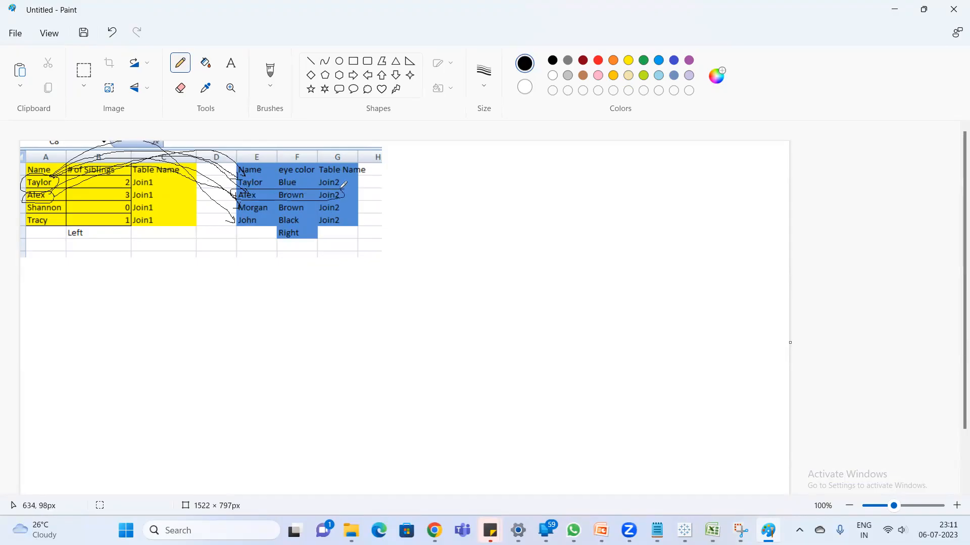
click(657, 530)
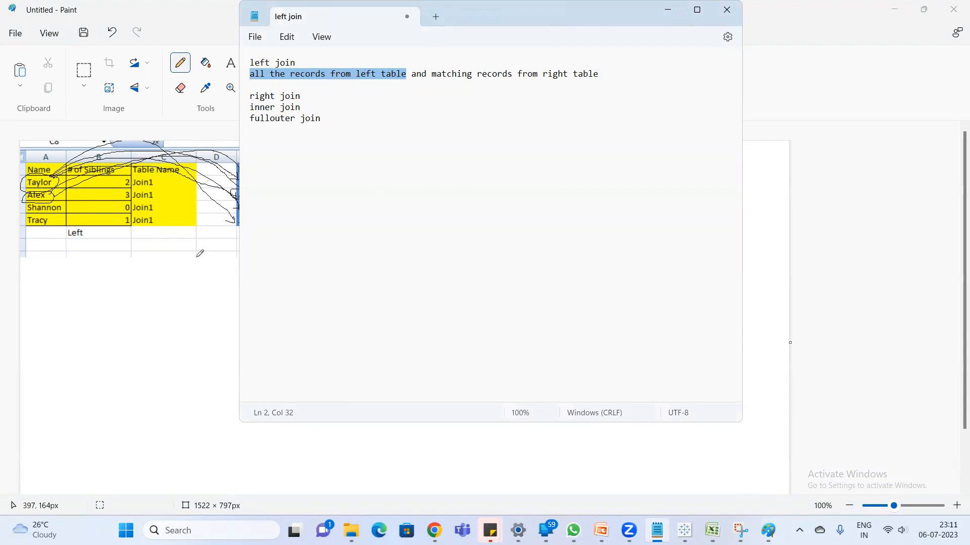
click(177, 300)
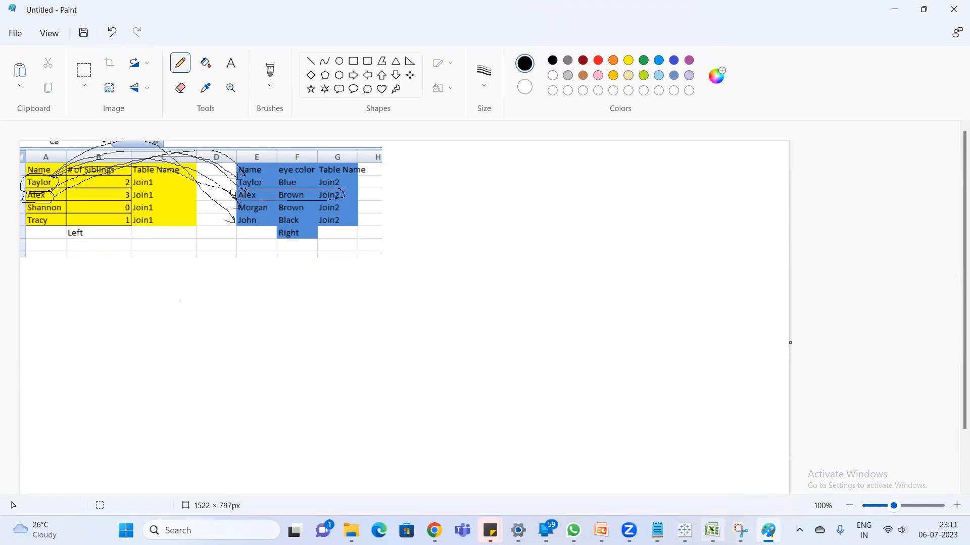
- Switch to Excel and copy the blue table's second data row E3:G3 to M14 in the Left Join table
click(712, 530)
drag(237, 154, 322, 153)
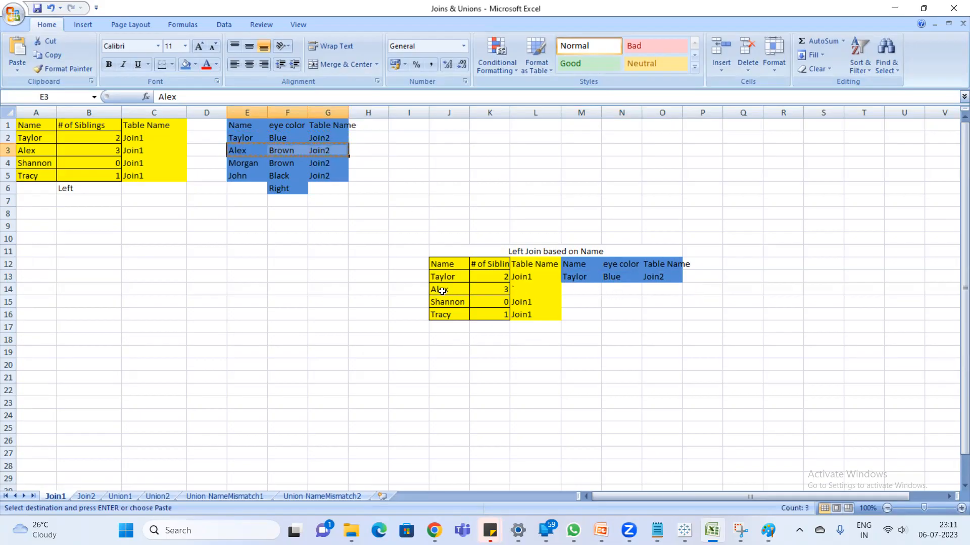
click(571, 289)
key(ctrl+v)
key(Escape)
- Replace the stray character in cell L14 of the Left Join table with Join1
click(530, 293)
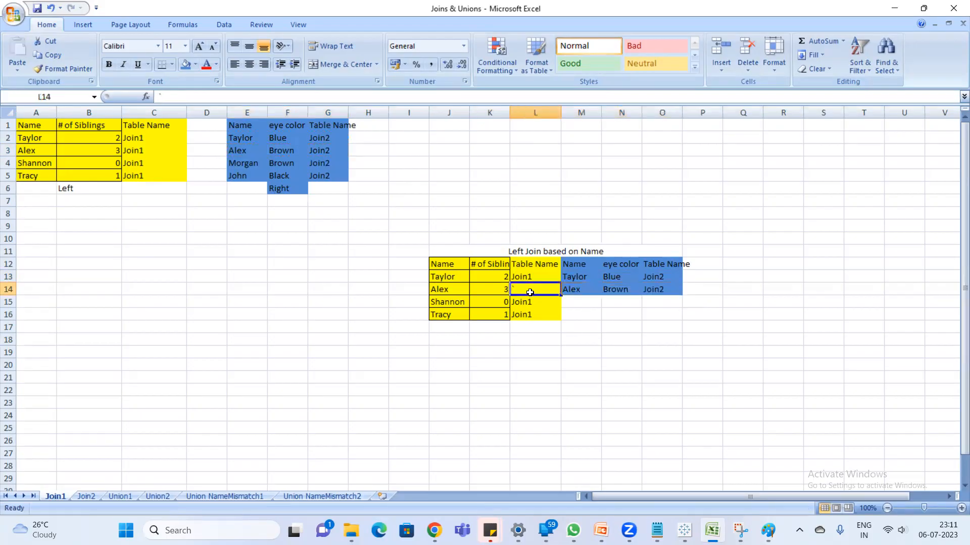
text(Join1)
key(Return)
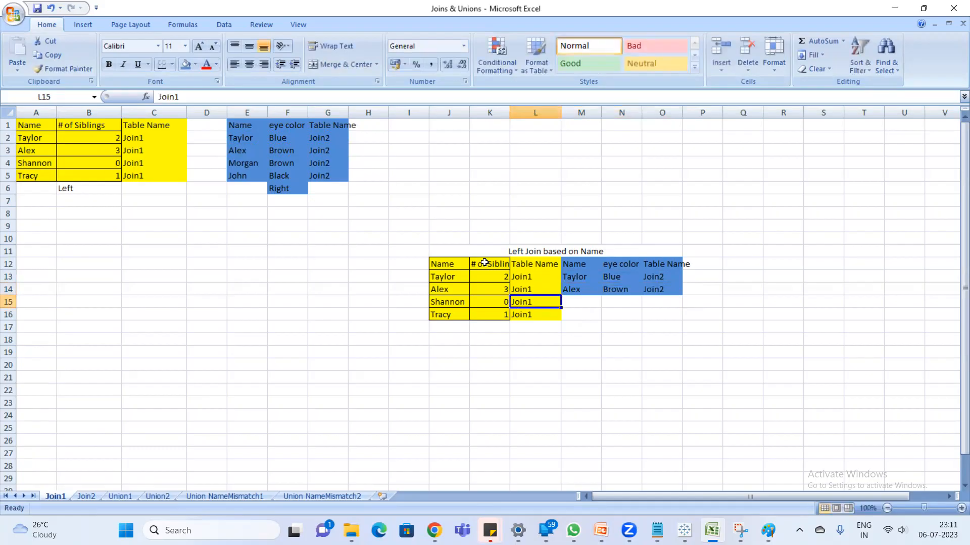
- In Paint, circle the third and fourth yellow names and draw pencil lines from them to the names in the blue table
key(alt+Tab)
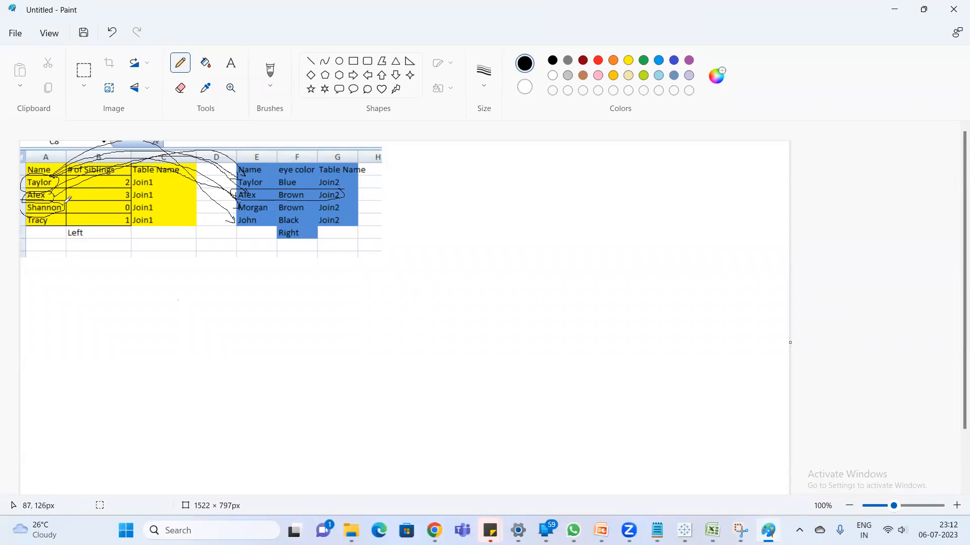
mouse_move(59, 202)
mouse_down()
mouse_move(162, 147)
mouse_move(244, 175)
mouse_up()
mouse_move(61, 202)
mouse_down()
mouse_move(191, 180)
mouse_move(241, 198)
mouse_up()
mouse_move(62, 206)
mouse_down()
mouse_move(129, 185)
mouse_move(237, 201)
mouse_up()
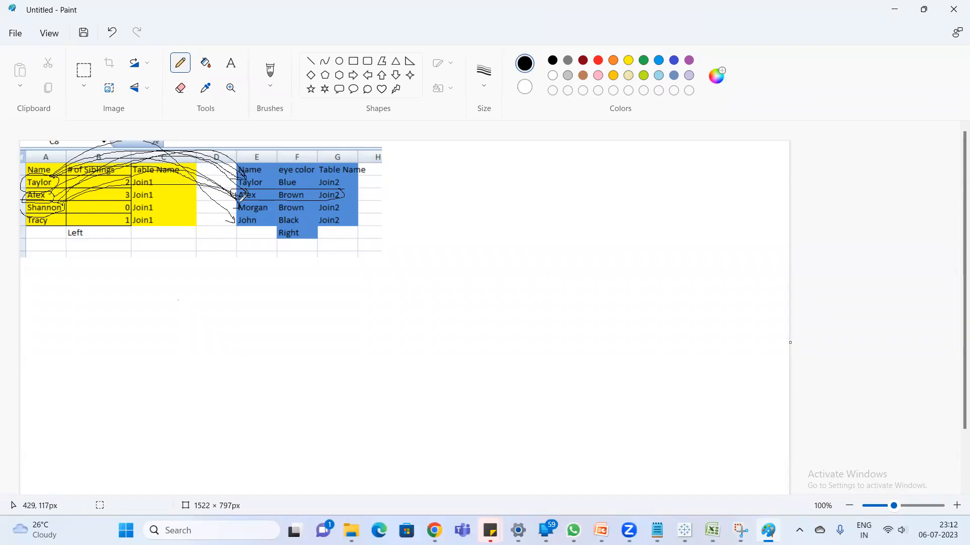
mouse_move(66, 207)
mouse_down()
mouse_move(121, 190)
mouse_move(247, 221)
mouse_up()
mouse_move(48, 213)
mouse_down()
mouse_move(29, 227)
mouse_move(202, 156)
mouse_move(240, 185)
mouse_up()
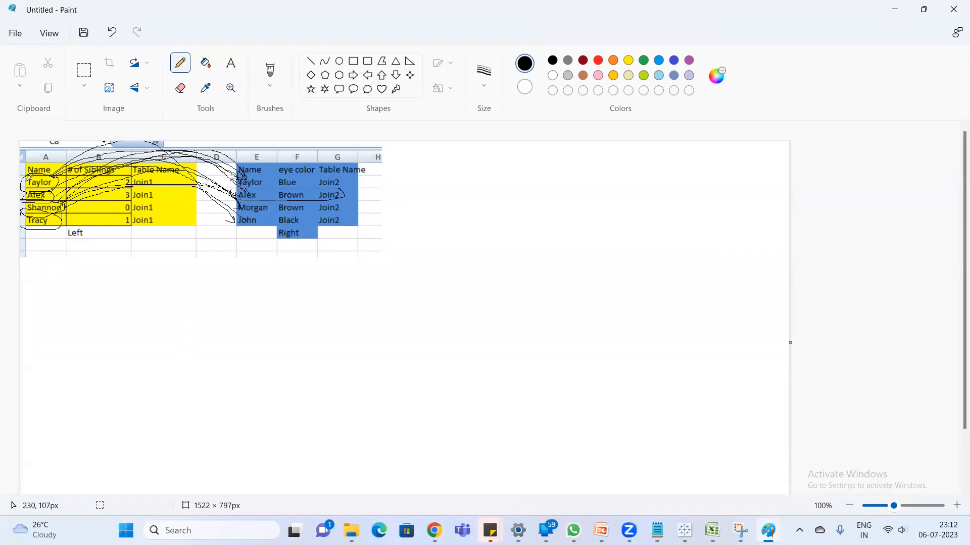
drag(65, 219, 217, 169)
- Switch back to Excel and widen columns O and K so the Left Join table's headers fit
key(alt+Tab)
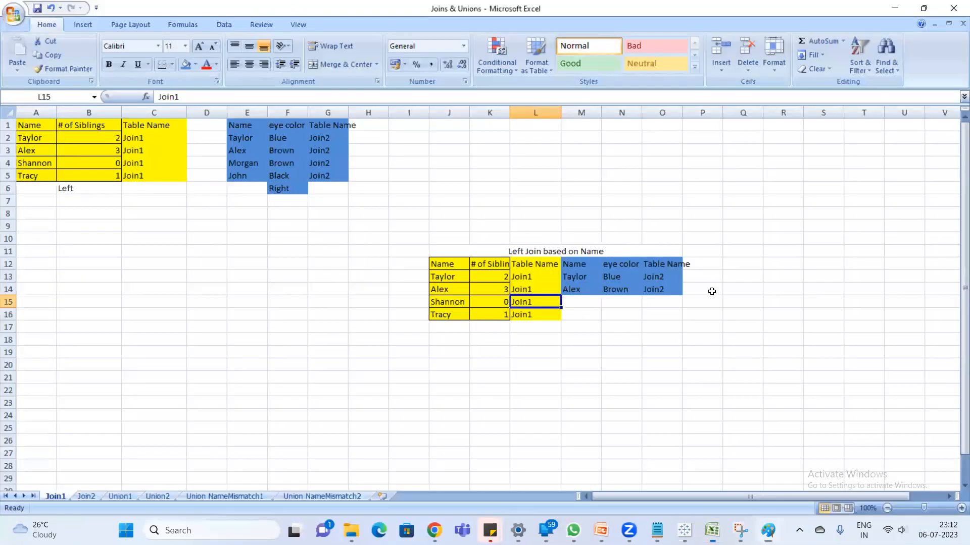
click(618, 362)
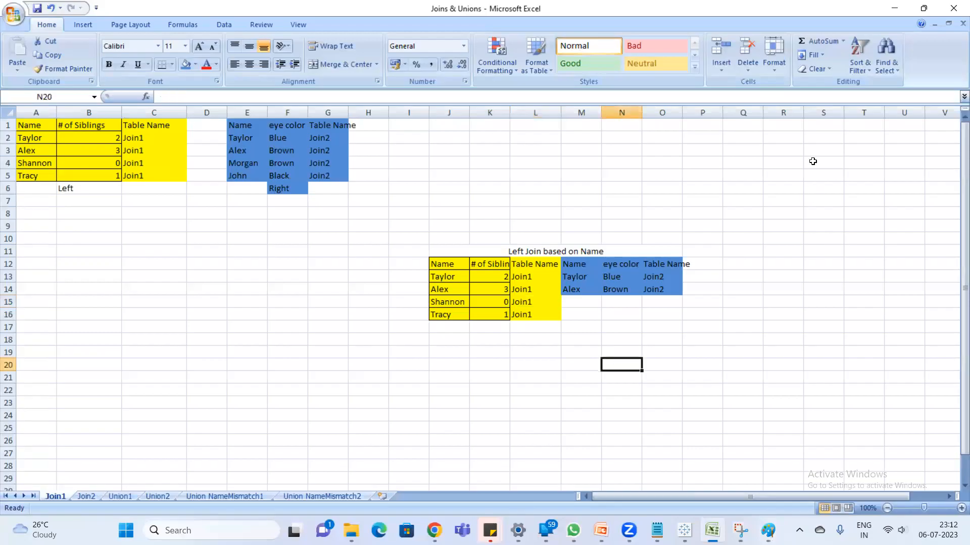
drag(680, 111, 702, 112)
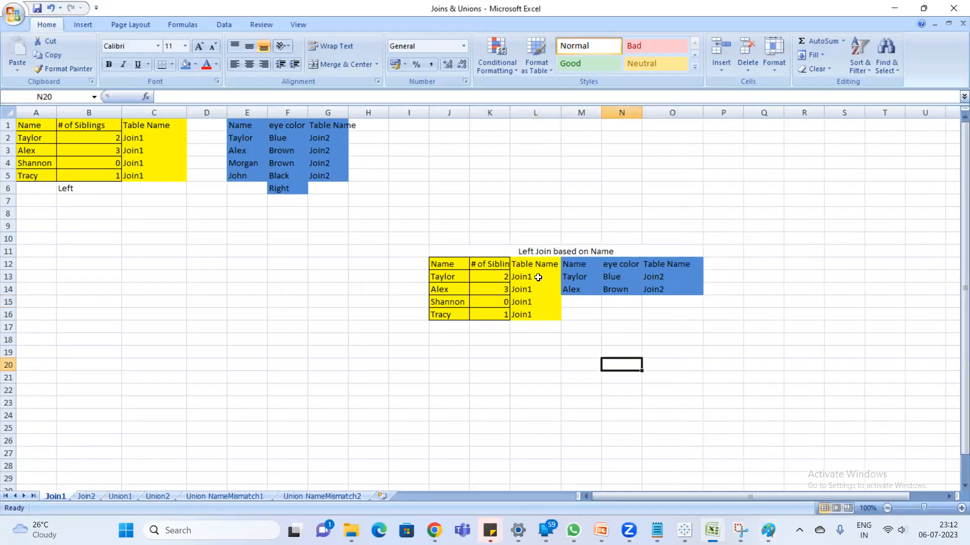
drag(510, 113, 528, 116)
- Apply All Borders to the Left Join table's cells J12:O16, including the empty unmatched cells
drag(441, 266, 684, 312)
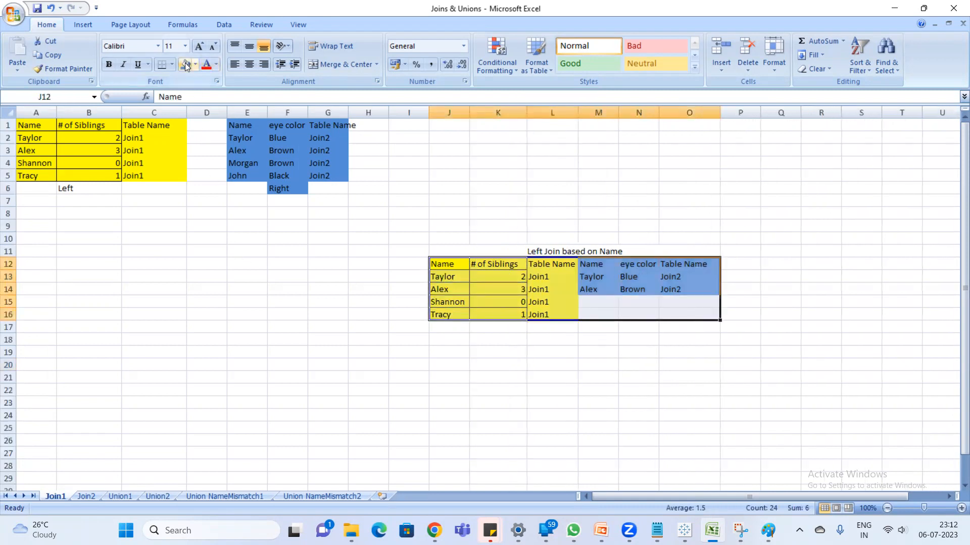
click(172, 64)
click(184, 161)
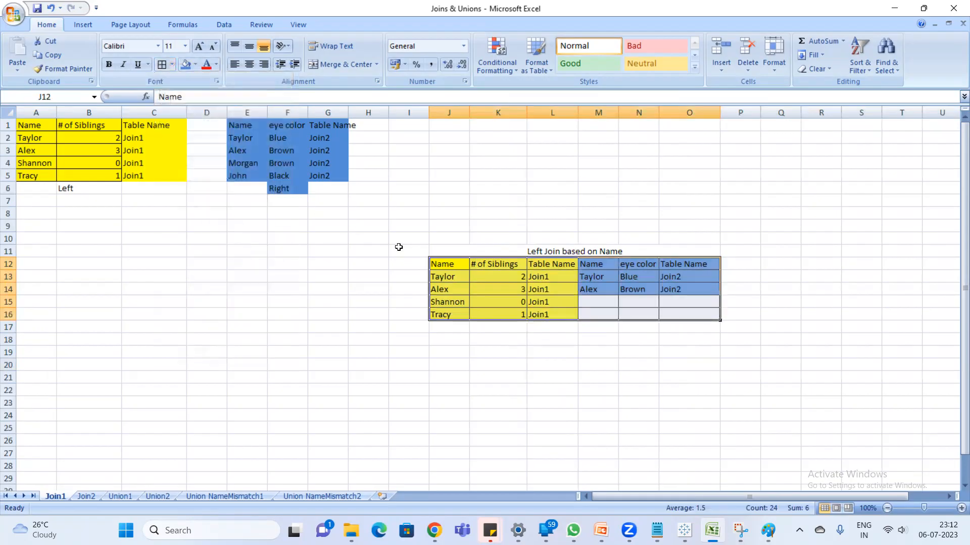
click(627, 251)
click(806, 242)
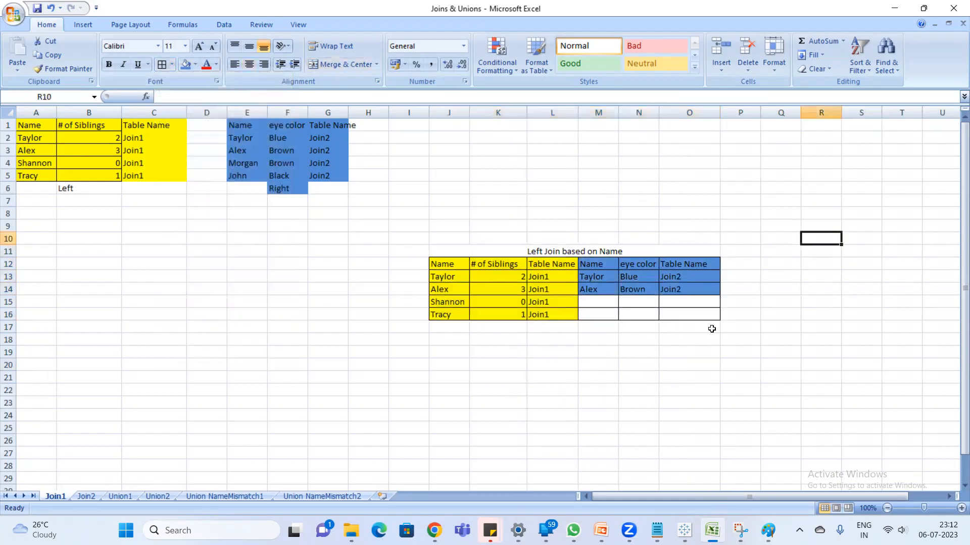
- Add a Thick Box Border around the whole Left Join block J11:O16, including its heading
drag(450, 249, 712, 317)
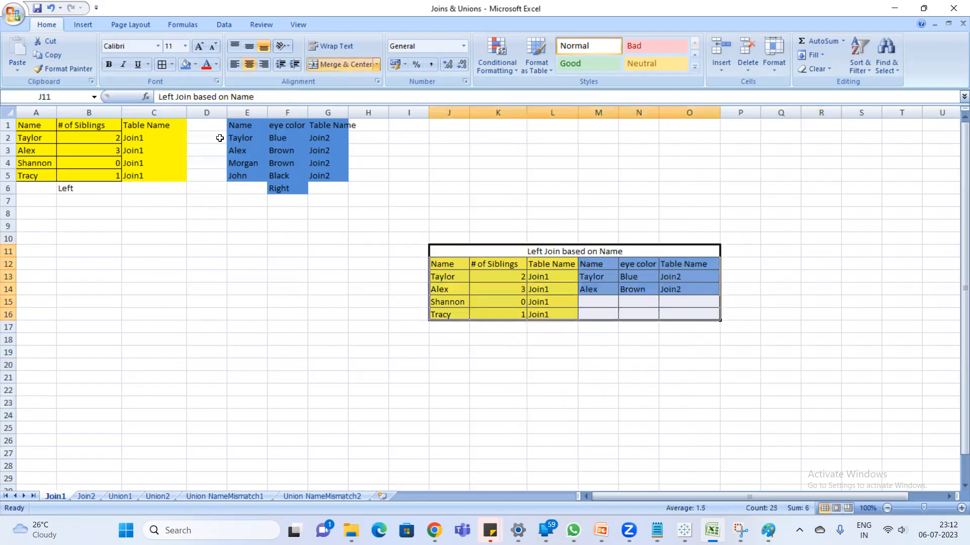
click(170, 64)
click(191, 191)
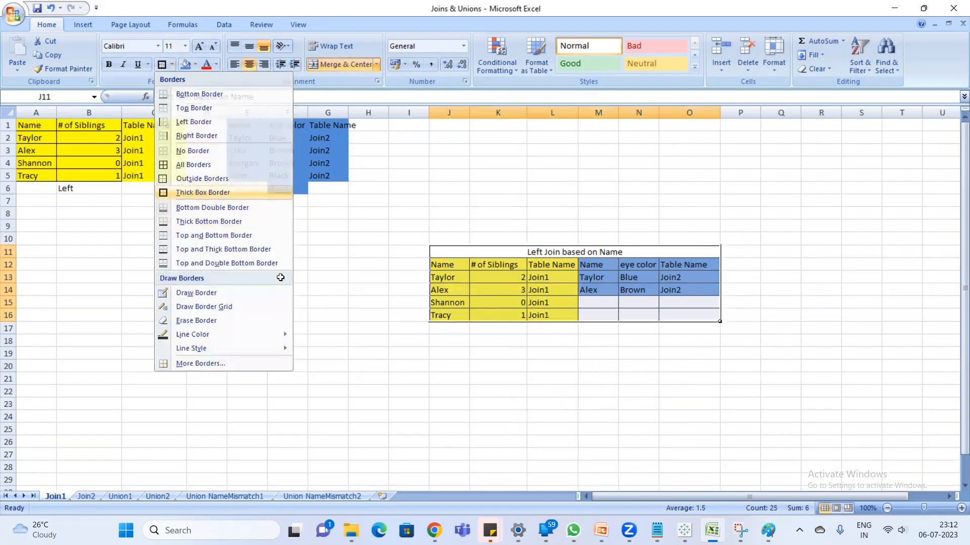
click(408, 366)
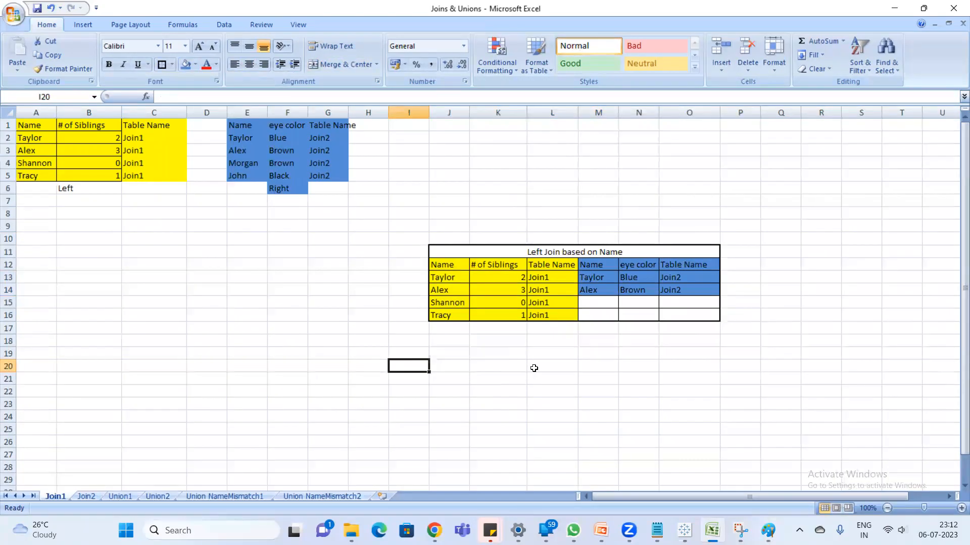
- Merge and center J18:O18 below the Left Join table and enter the heading "Right Join based on Name"
click(549, 343)
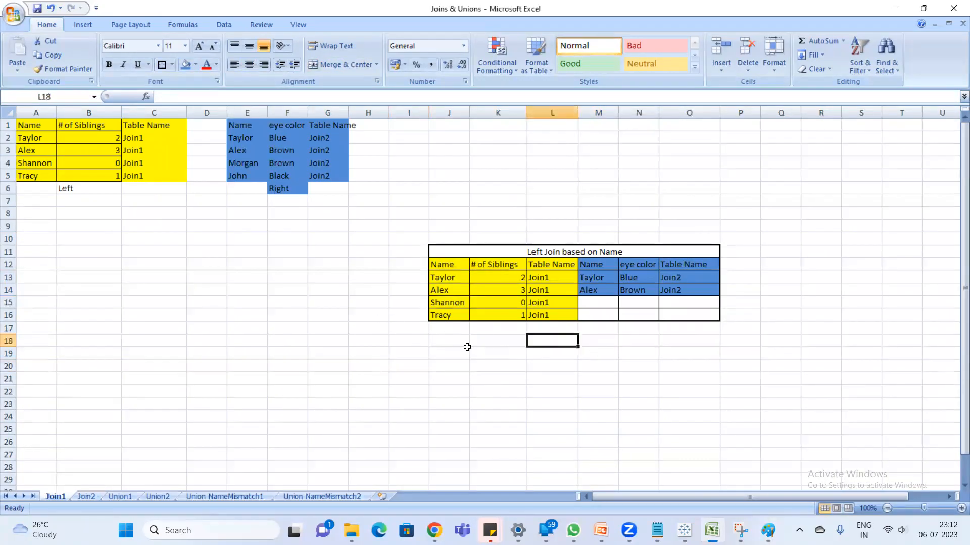
drag(439, 340, 697, 339)
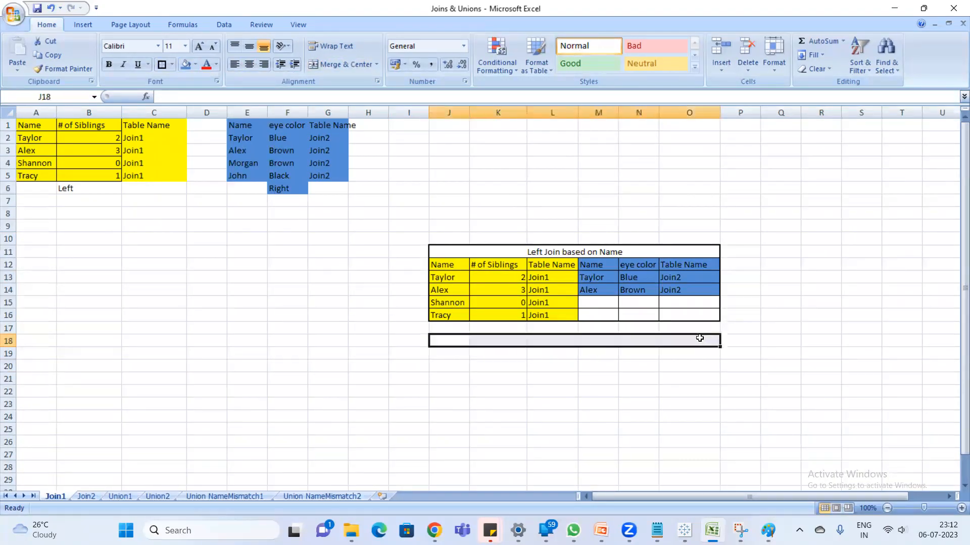
click(326, 59)
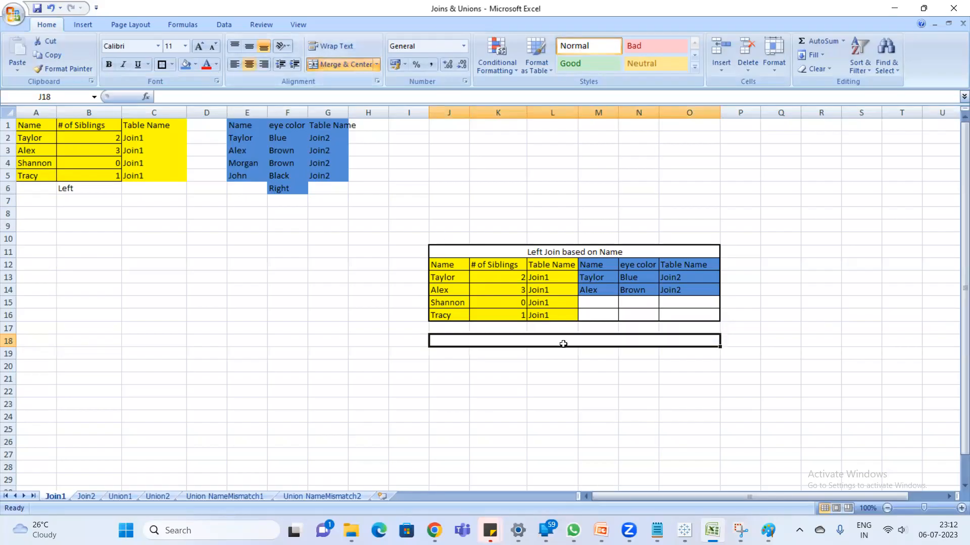
text(Ri)
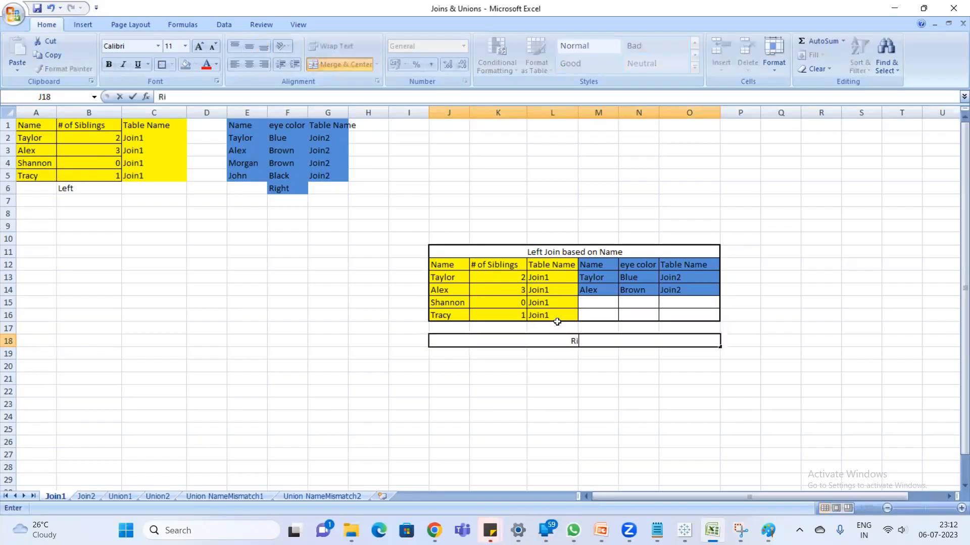
text(ght Join based on Name)
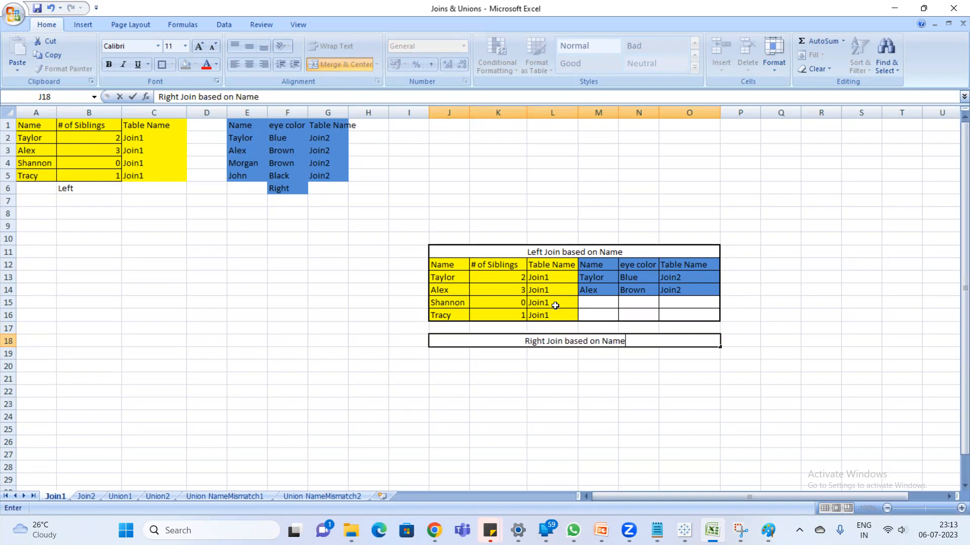
key(Return)
- In Notepad, add the line "all the records from right table and matching recors from left table" under right join
key(alt+Tab)
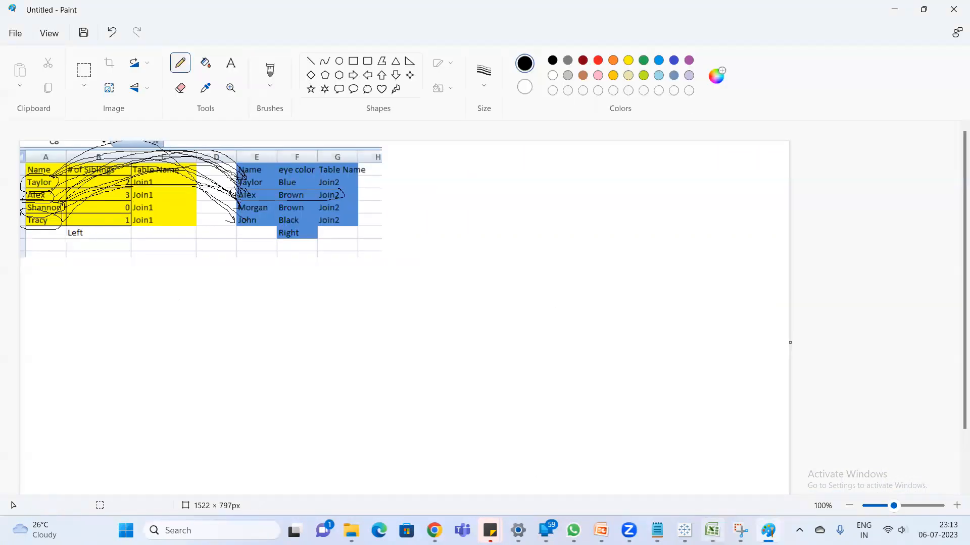
click(712, 531)
click(656, 530)
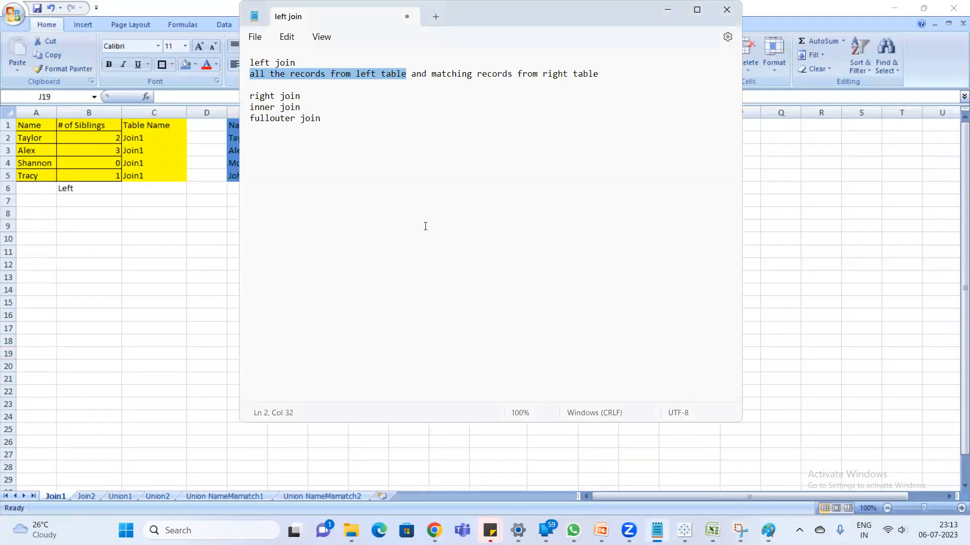
click(301, 96)
key(Return)
key(Return)
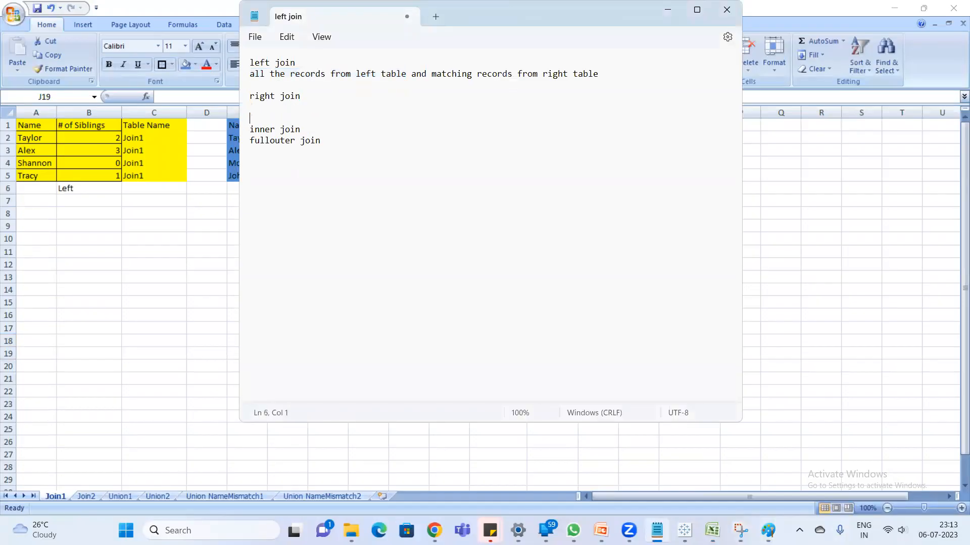
text(all the records from right table and matching recors from le)
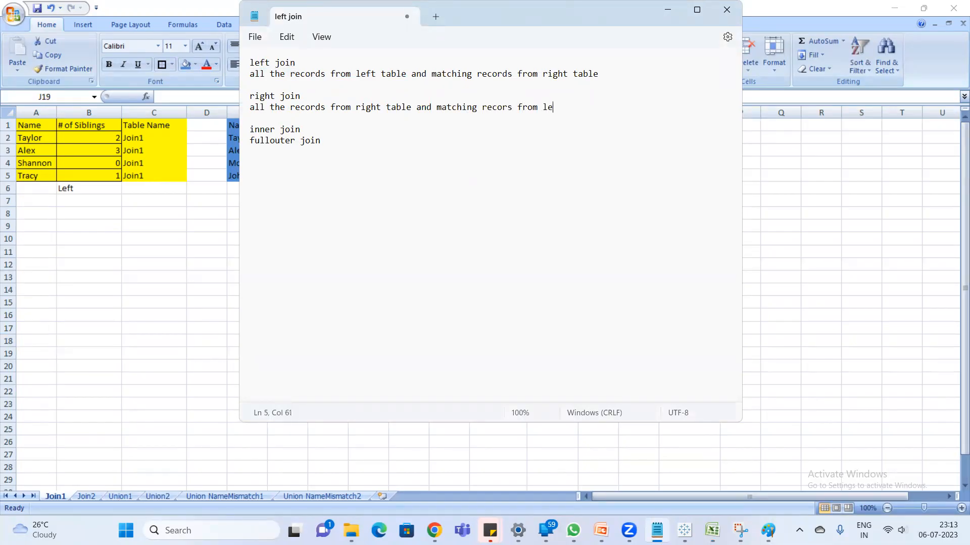
text(ft table)
- Switch to Excel and copy the blue table's data rows E2:G5 to M19 under the Right Join heading
key(alt+Tab)
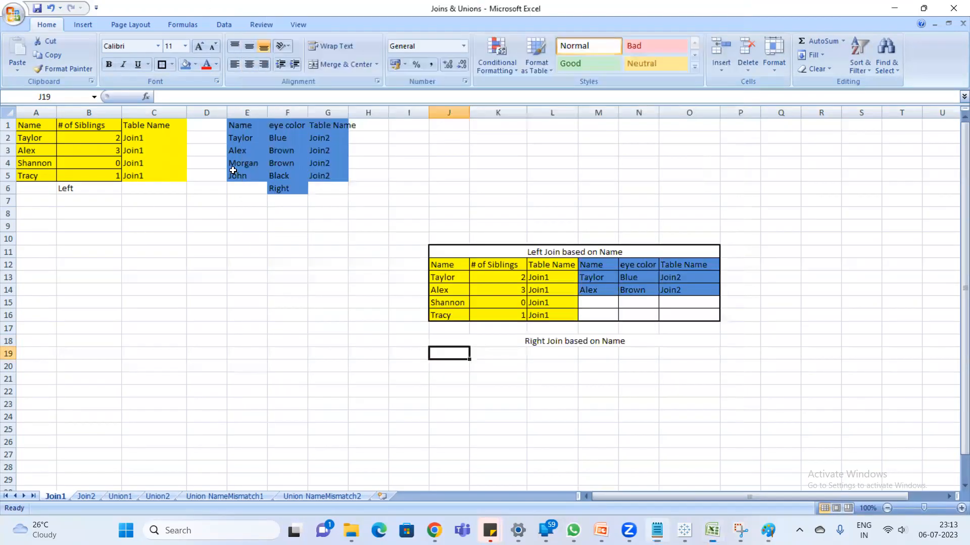
drag(246, 137, 327, 175)
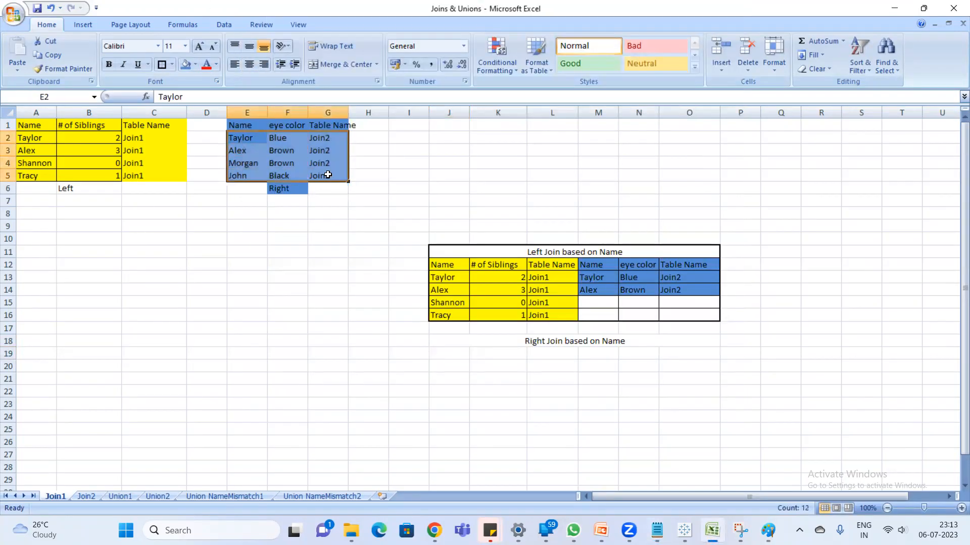
key(ctrl+c)
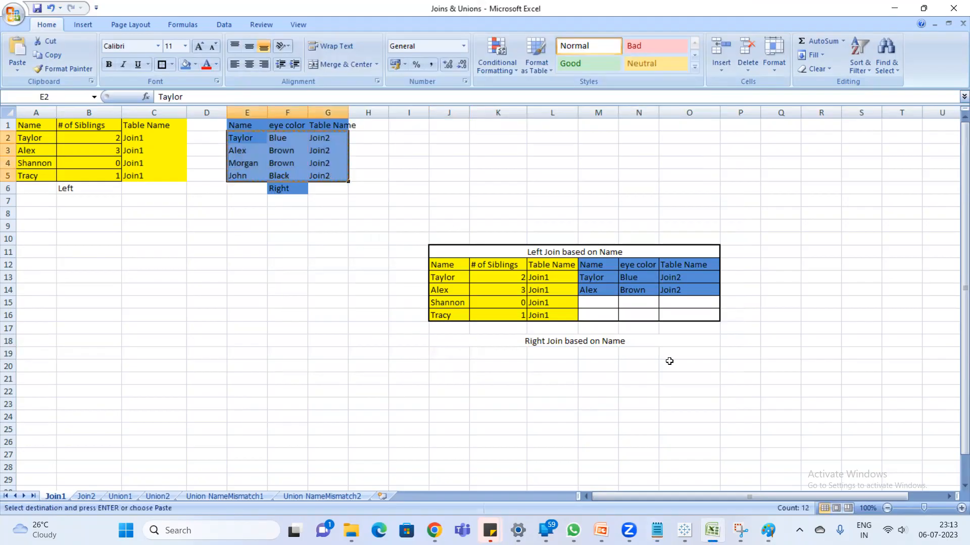
click(597, 353)
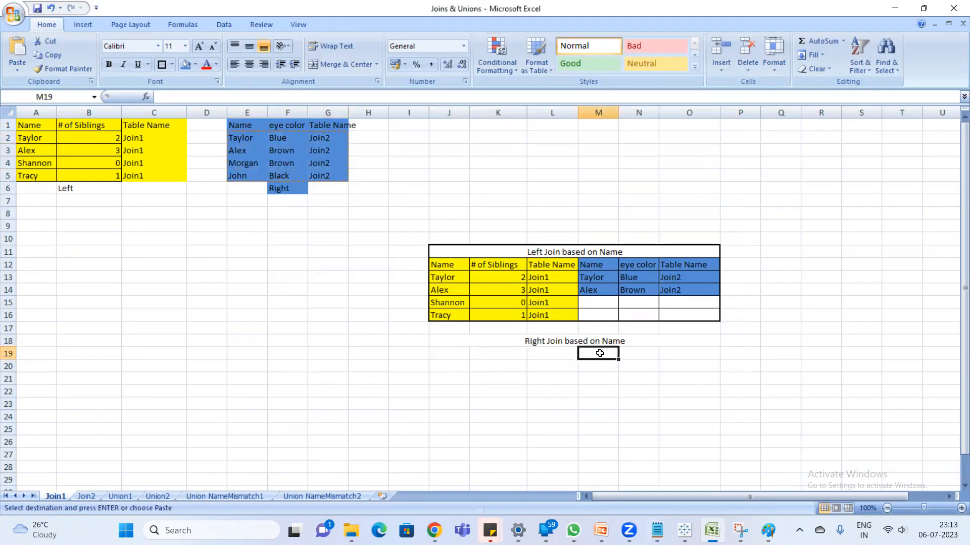
key(ctrl+v)
click(665, 404)
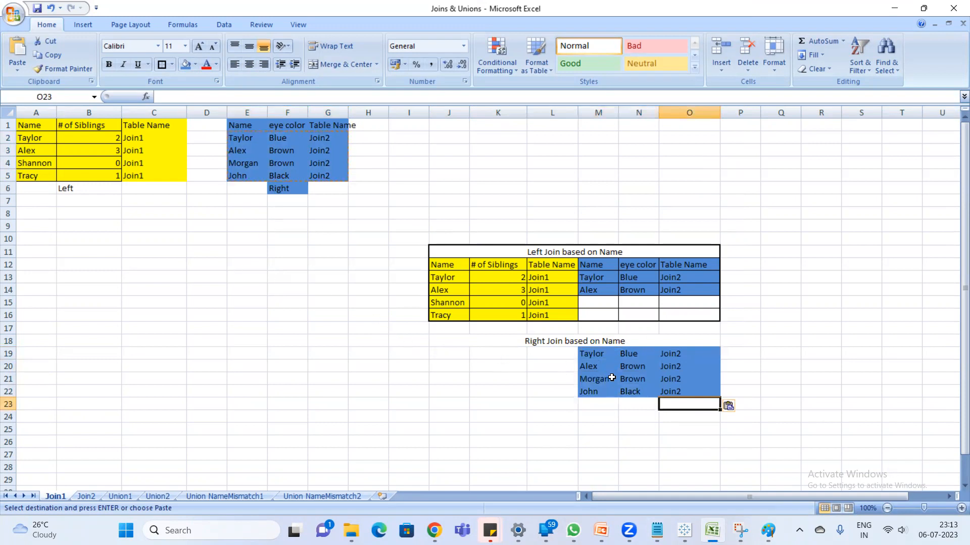
click(593, 367)
click(170, 354)
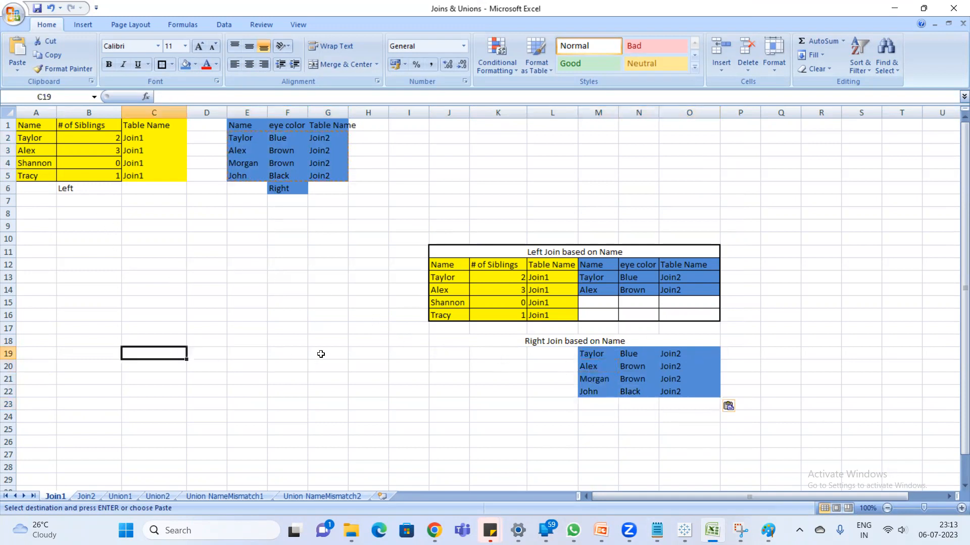
key(Escape)
- Capture a snip of the yellow and blue source tables, rows 1 to 9, with Snipping Tool
key(super)
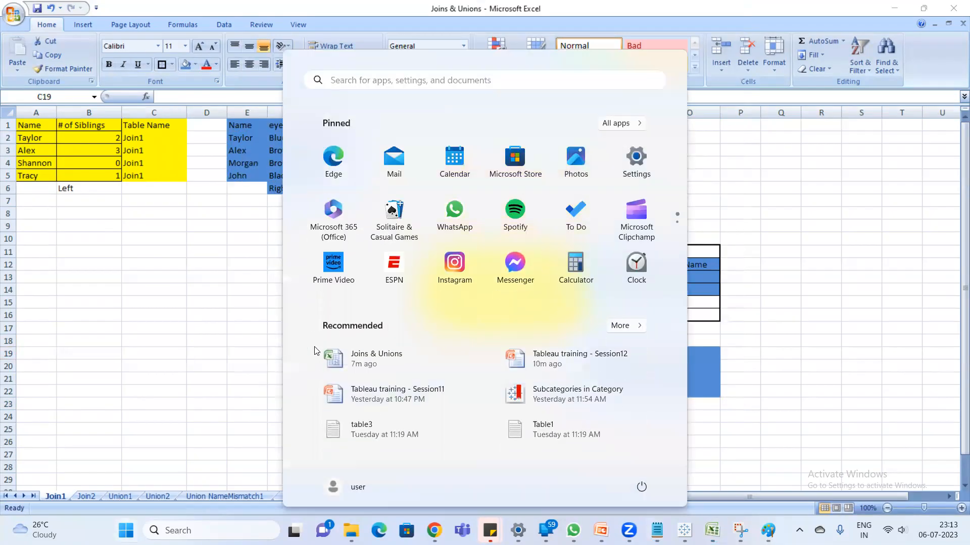
text(snipping tool)
key(Return)
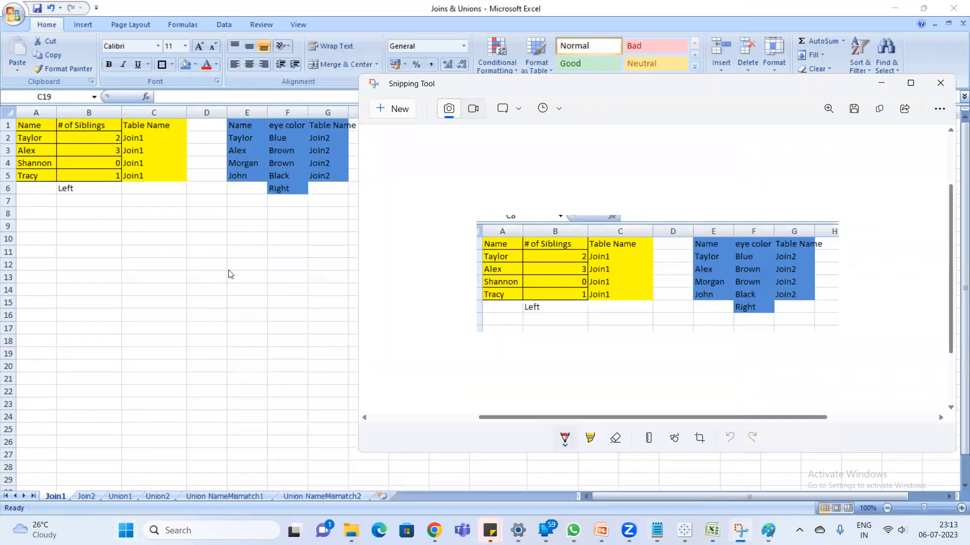
click(382, 117)
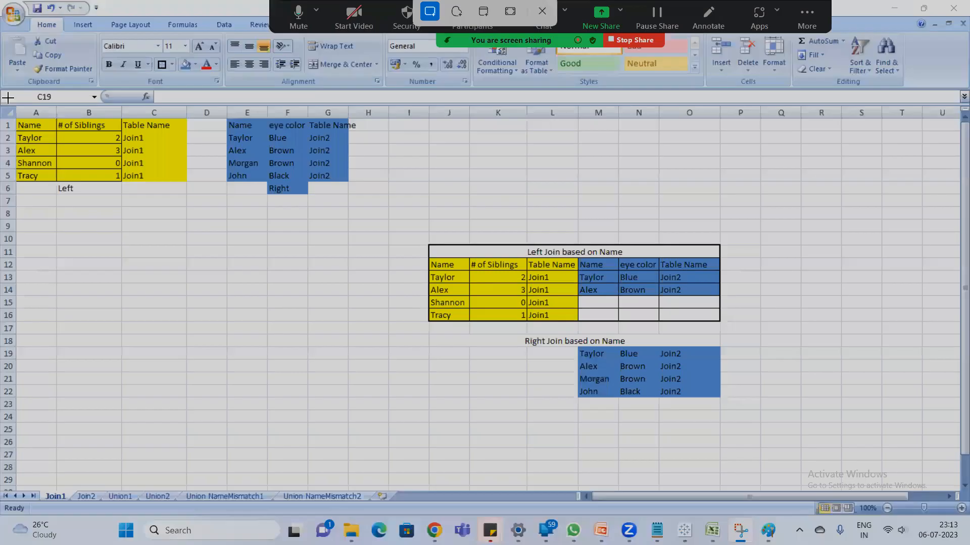
key(Escape)
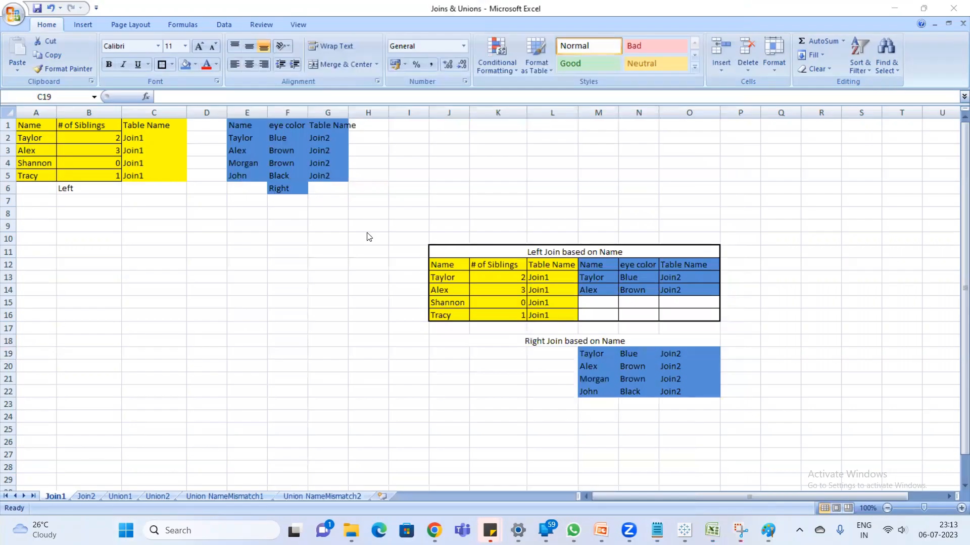
- Paste the snip into Paint and draw a pencil line from the blue table's first name to its match in the yellow table
key(super)
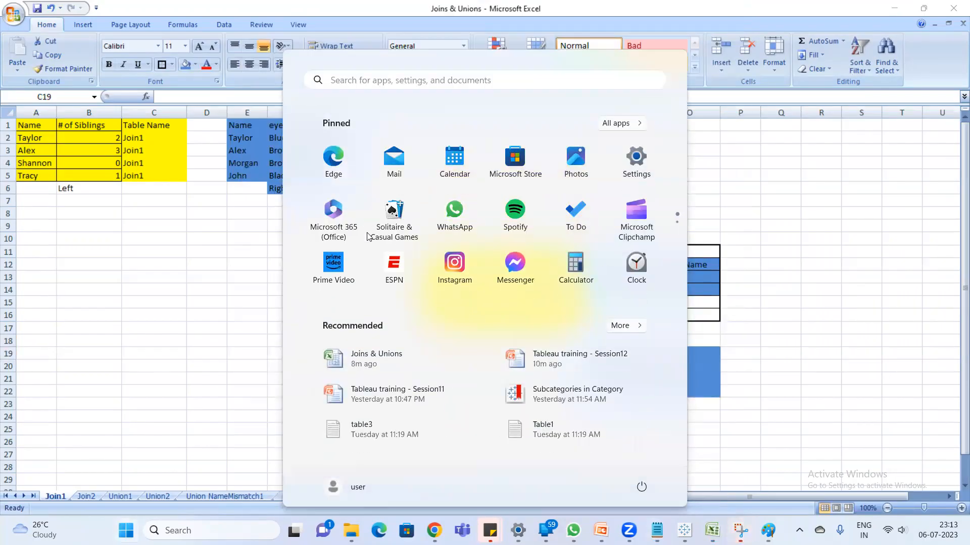
text(paint)
key(Return)
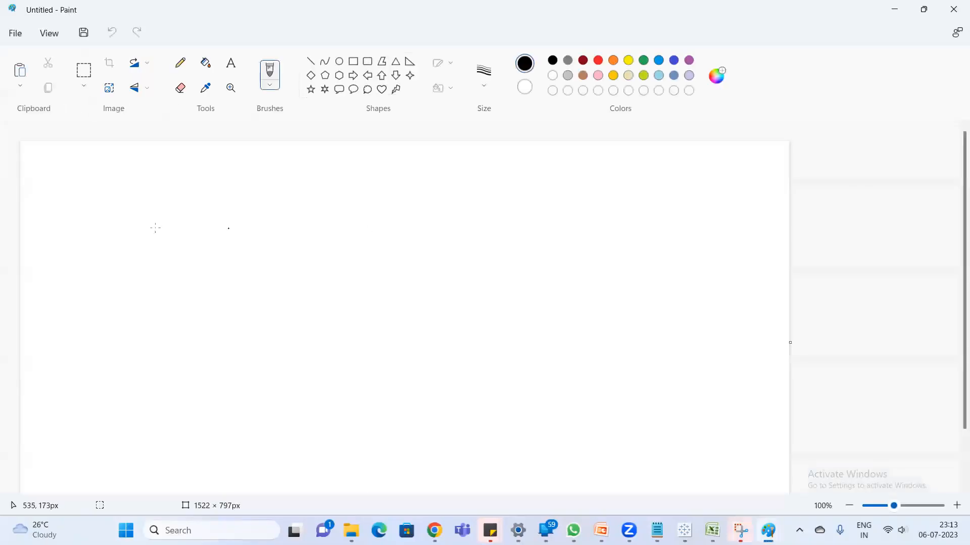
key(ctrl+v)
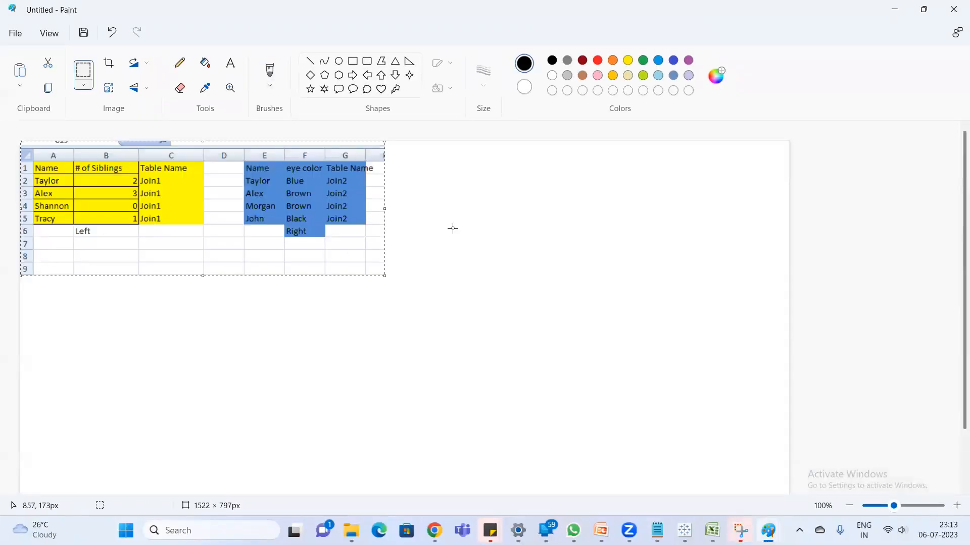
click(180, 62)
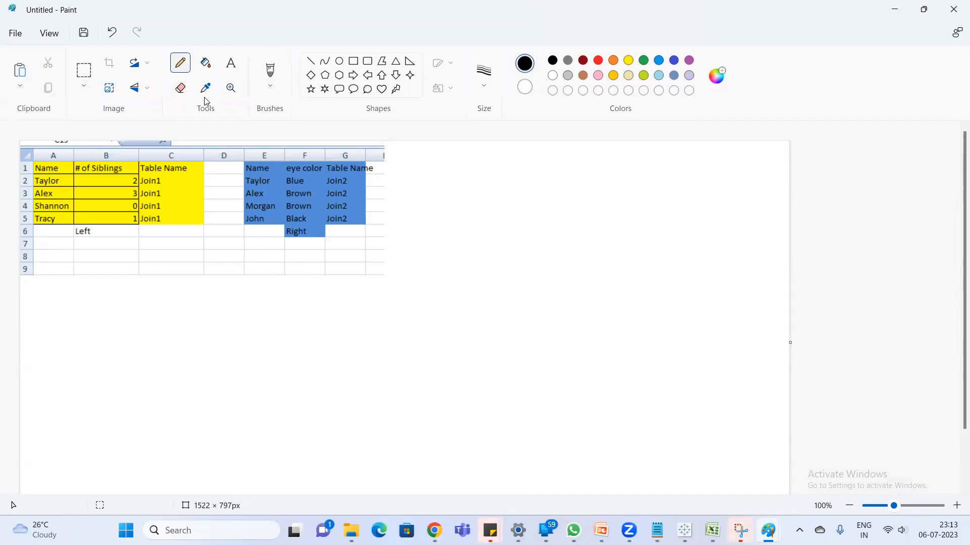
mouse_move(271, 176)
mouse_down()
mouse_move(253, 175)
mouse_move(244, 185)
mouse_move(252, 193)
mouse_move(272, 178)
mouse_move(167, 151)
mouse_move(65, 177)
mouse_move(75, 175)
mouse_up()
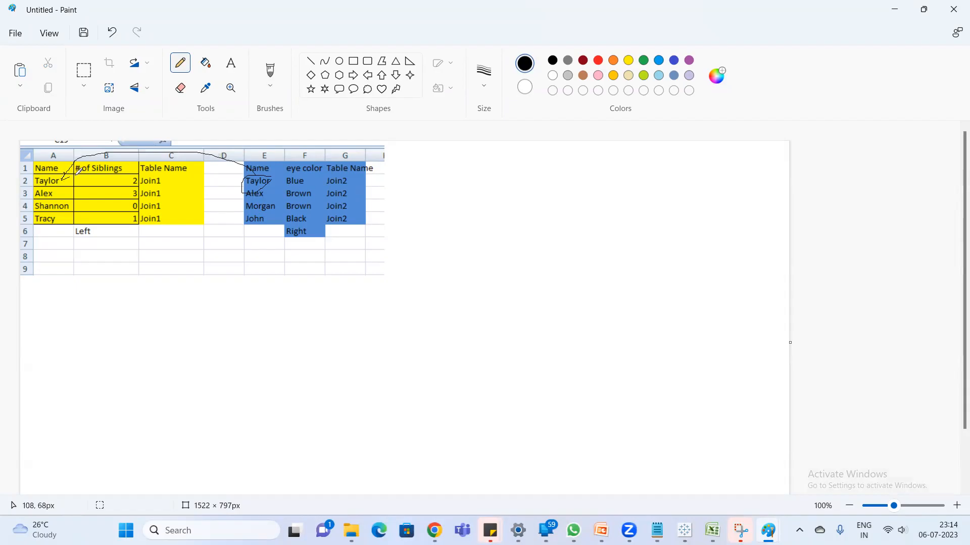
- Switch to Excel and copy the yellow table's row A2:C2 to J19, beside the matching blue row under the Right Join heading
key(alt+Tab)
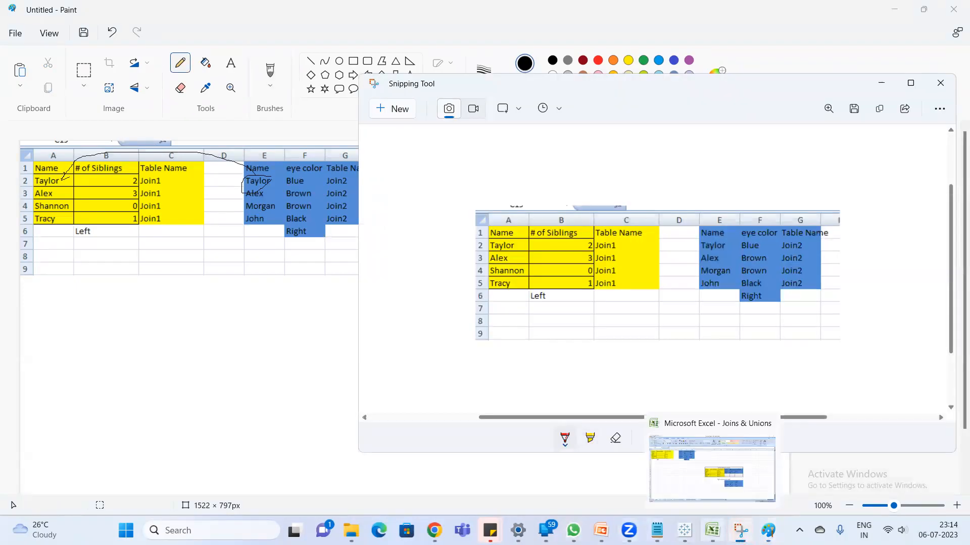
click(712, 531)
drag(36, 140, 151, 138)
key(ctrl+c)
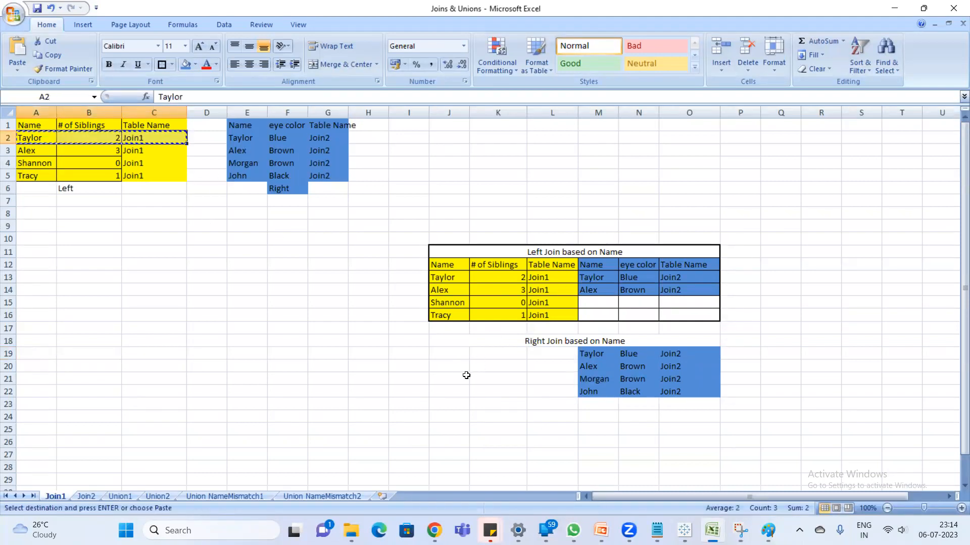
click(447, 355)
key(ctrl+v)
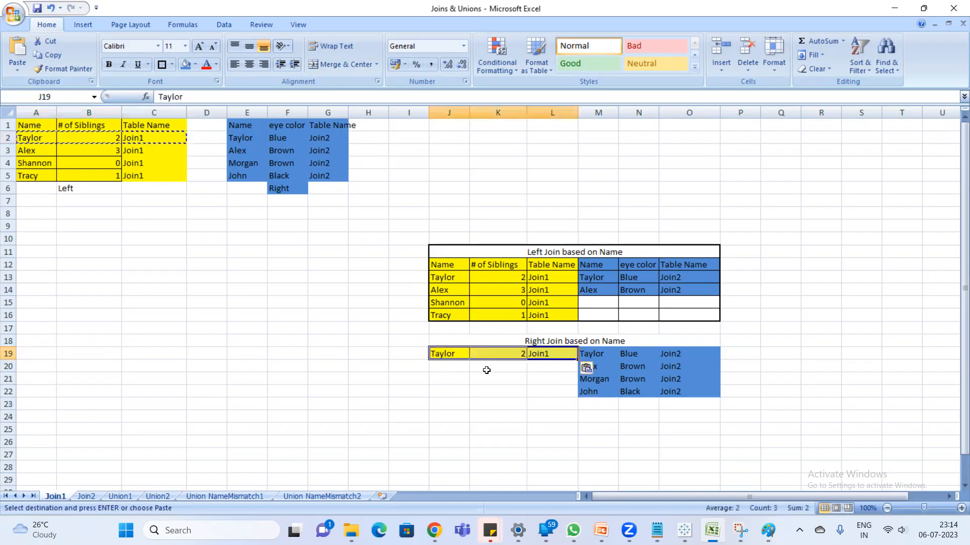
click(483, 402)
text(`)
- In Paint, pencil comparison lines from the blue table's second name to the yellow table's names, and mark the matching yellow row 3
key(alt+Tab)
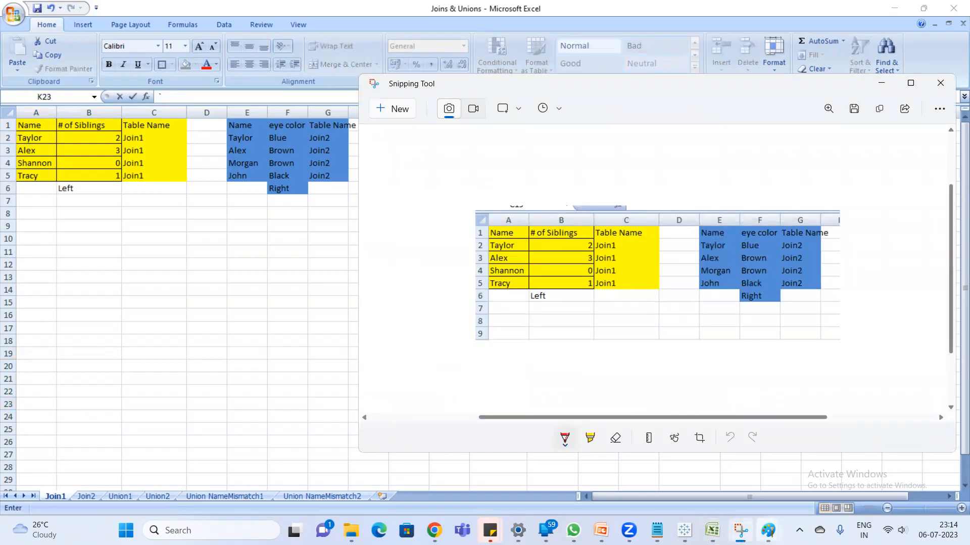
mouse_move(767, 530)
click(818, 487)
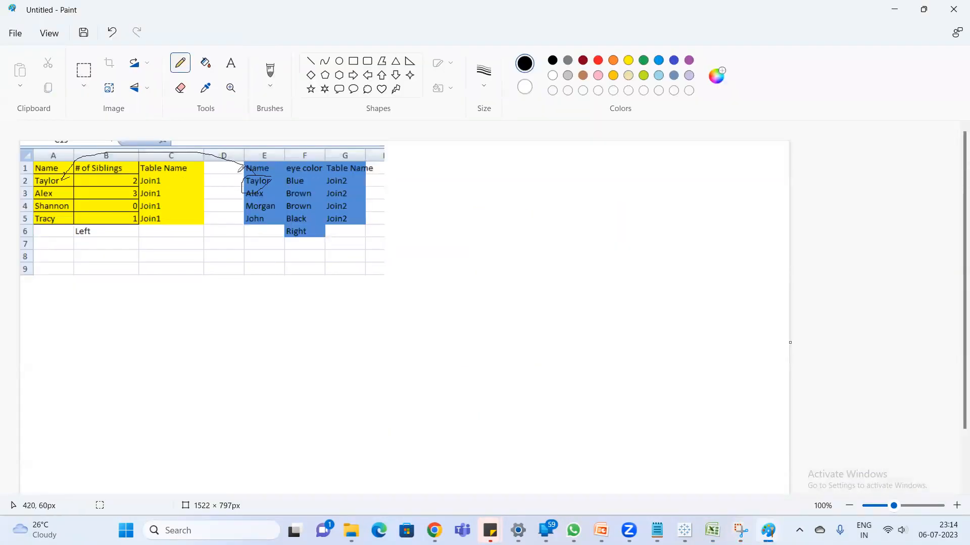
mouse_move(249, 177)
mouse_down()
mouse_move(143, 159)
mouse_move(73, 190)
mouse_up()
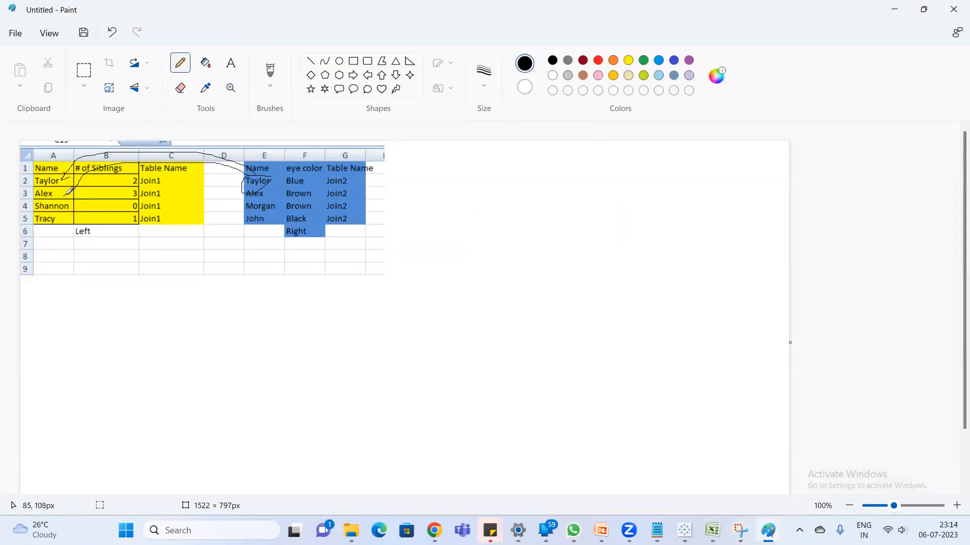
mouse_move(259, 177)
mouse_down()
mouse_move(177, 146)
mouse_move(57, 185)
mouse_move(53, 209)
mouse_up()
mouse_move(269, 182)
mouse_down()
mouse_move(77, 207)
mouse_move(62, 219)
mouse_move(91, 217)
mouse_up()
mouse_move(196, 147)
mouse_down()
mouse_move(66, 176)
mouse_move(96, 178)
mouse_up()
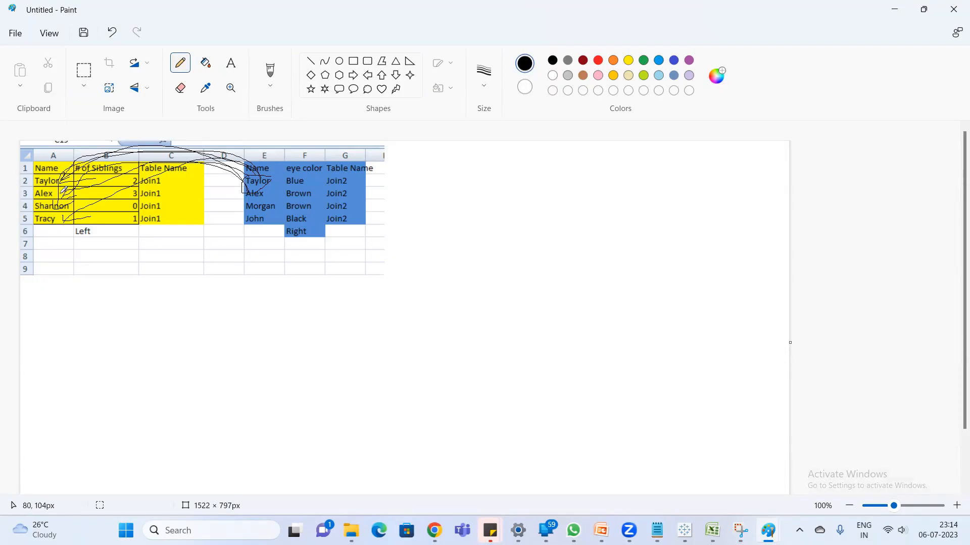
mouse_move(59, 195)
mouse_down()
mouse_move(166, 184)
mouse_move(32, 188)
mouse_move(79, 202)
mouse_move(169, 194)
mouse_up()
- Switch to Excel and copy the yellow table's row A3:C3 to J20, beside the matching blue row of the Right Join table
key(alt+Tab)
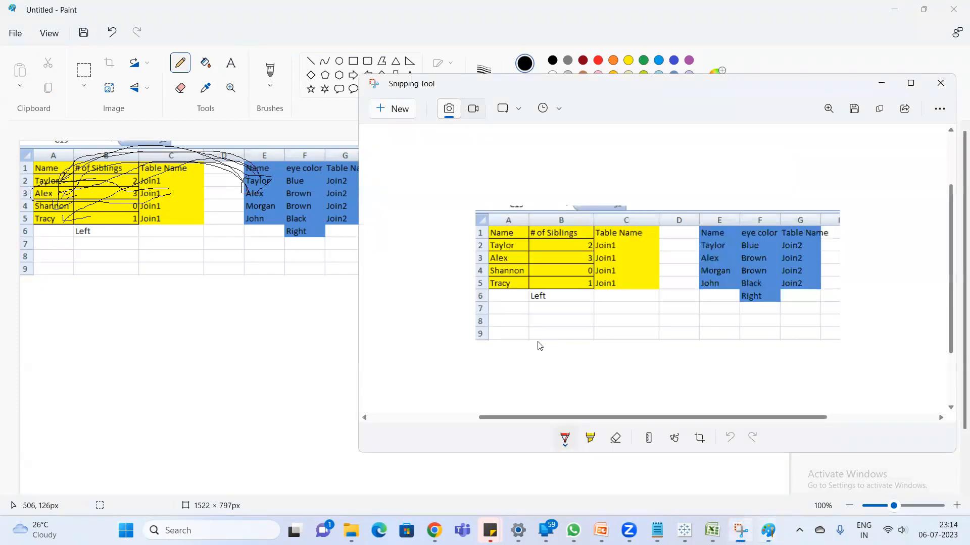
click(713, 532)
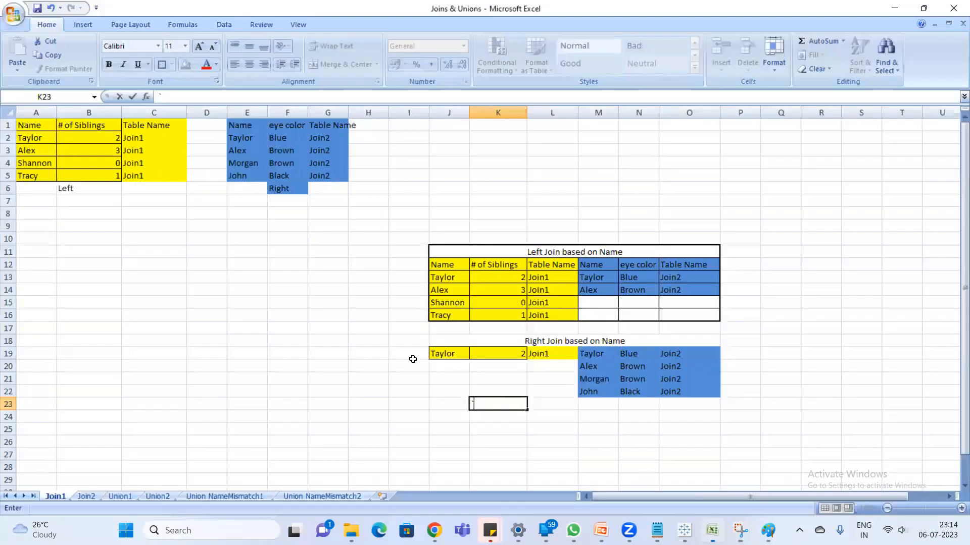
click(12, 147)
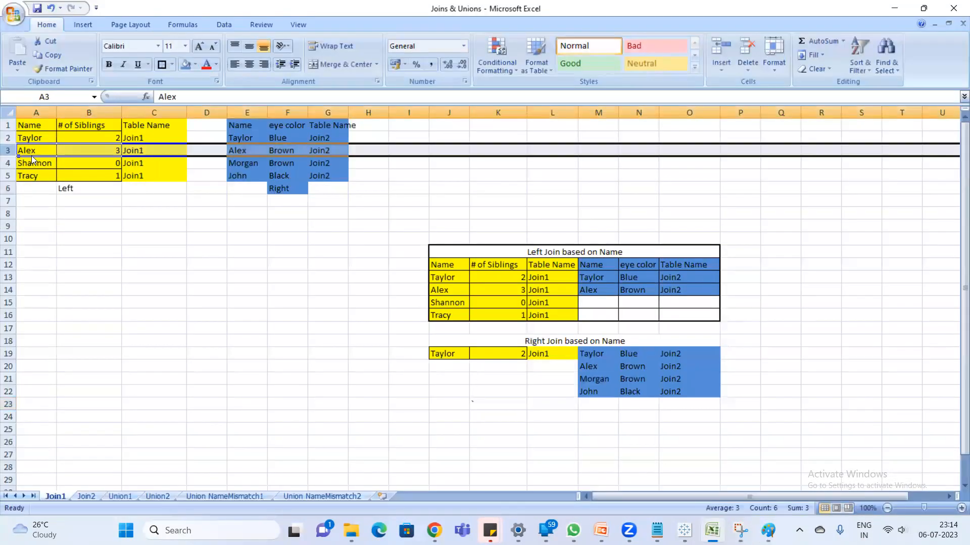
drag(31, 150, 135, 146)
key(ctrl+c)
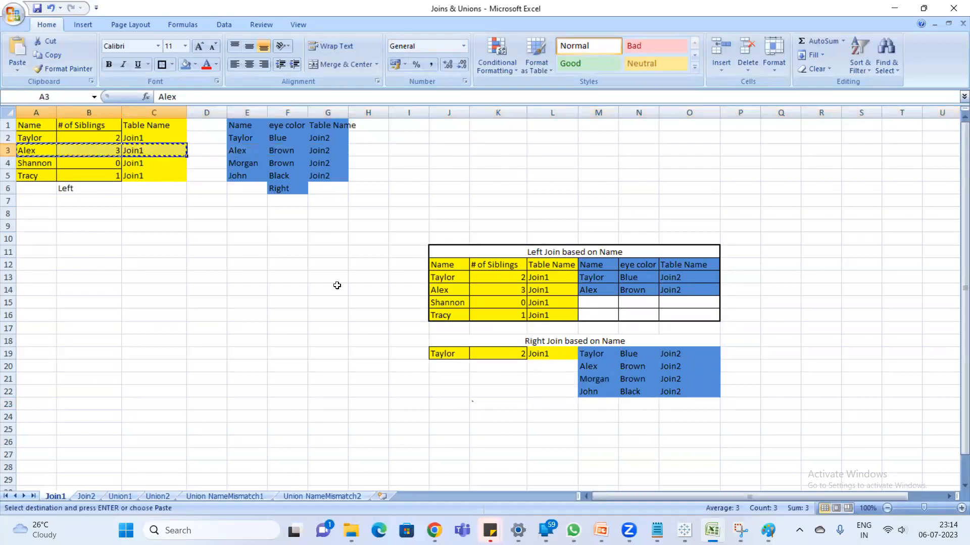
click(444, 365)
key(ctrl+v)
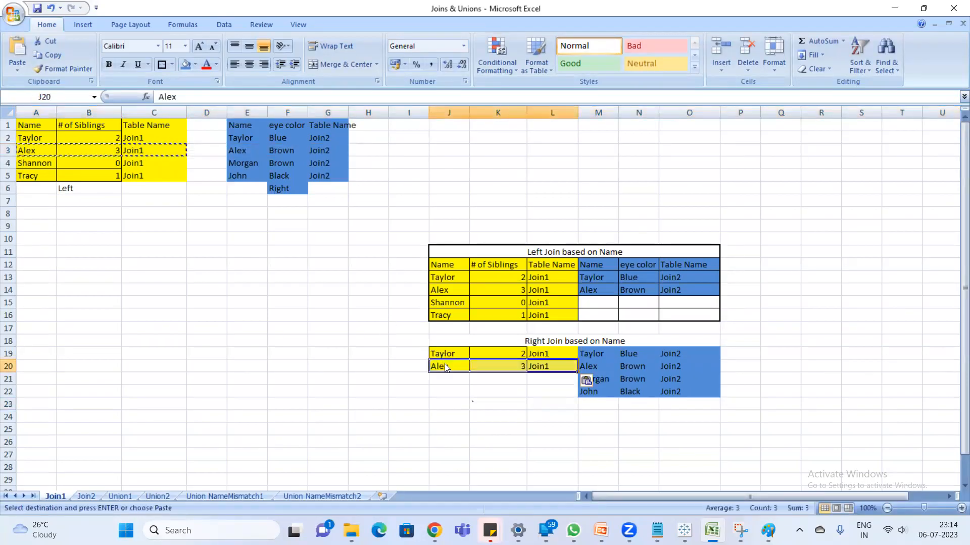
click(537, 411)
key(Escape)
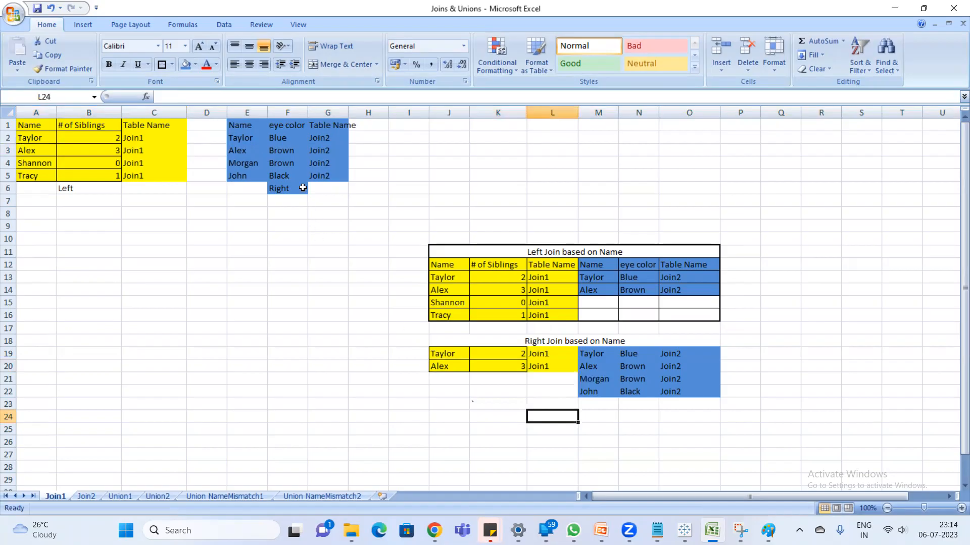
- In Paint, pencil lines comparing the blue table's remaining names with each name in the yellow table
key(alt+Tab)
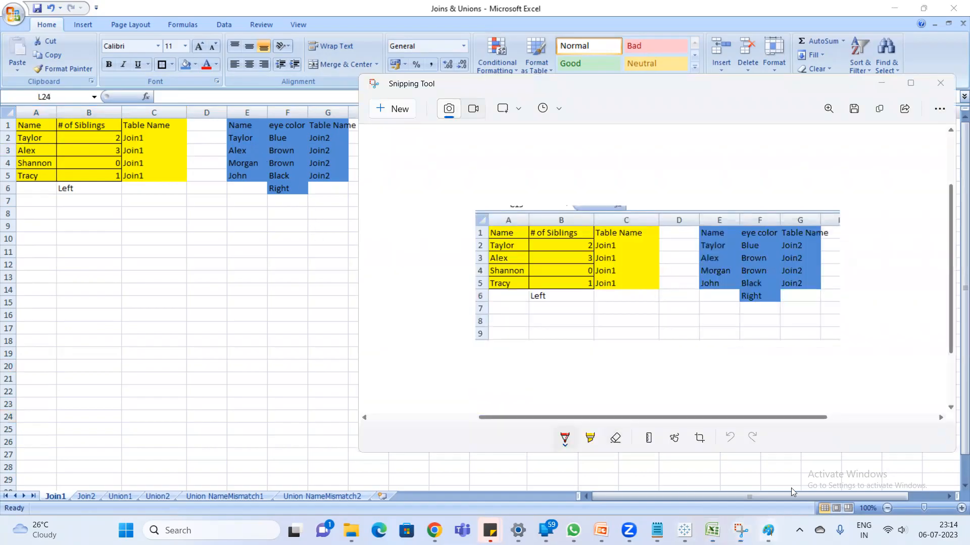
mouse_move(768, 530)
click(800, 482)
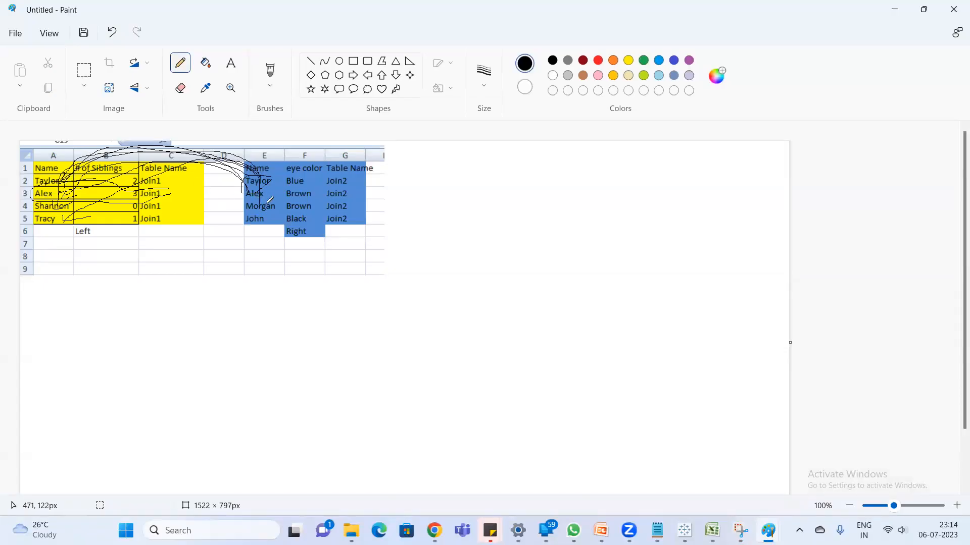
mouse_move(259, 176)
mouse_down()
mouse_move(69, 169)
mouse_move(58, 191)
mouse_up()
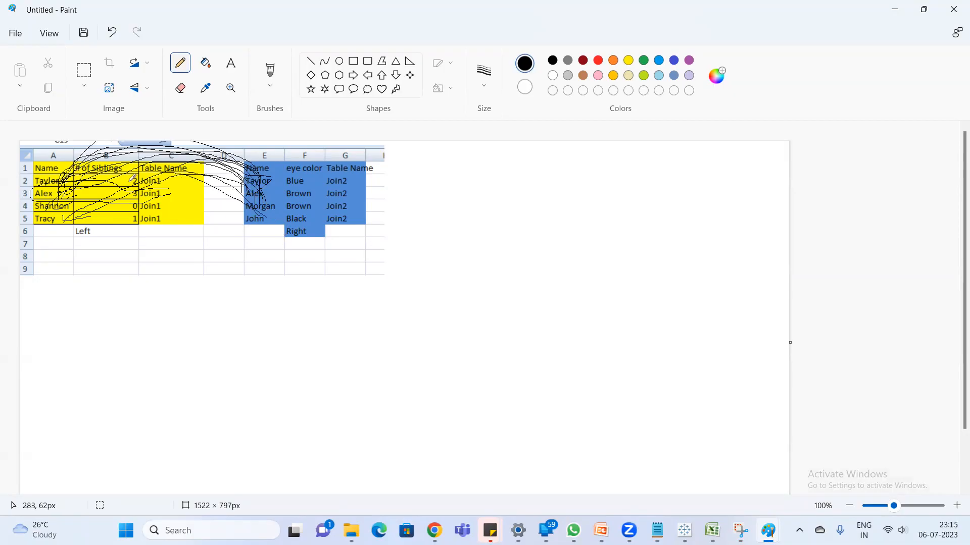
mouse_move(219, 181)
mouse_down()
mouse_move(54, 191)
mouse_move(65, 209)
mouse_up()
drag(209, 161, 34, 218)
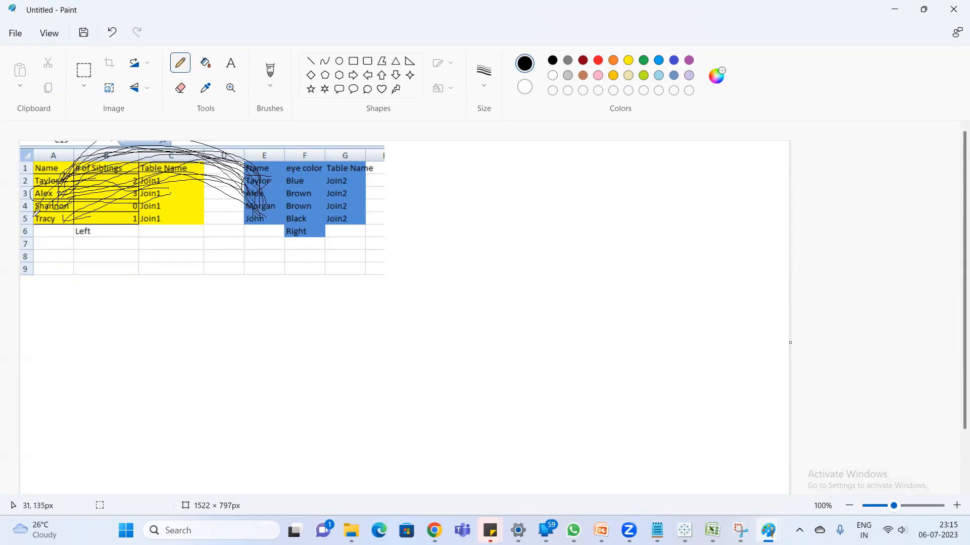
- Switch to Excel and apply All Borders to the Right Join rows J19:O22, including the empty yellow-side cells
key(alt+Tab)
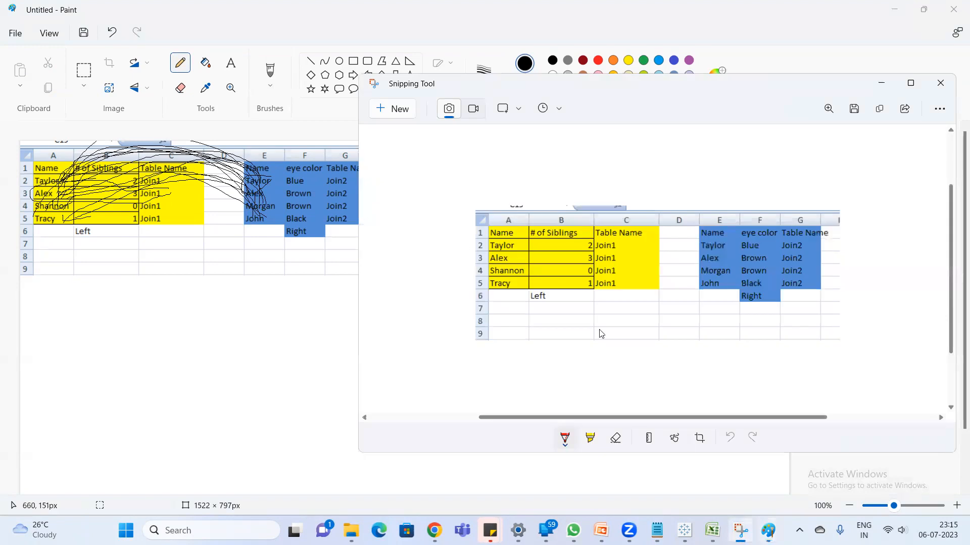
mouse_move(684, 530)
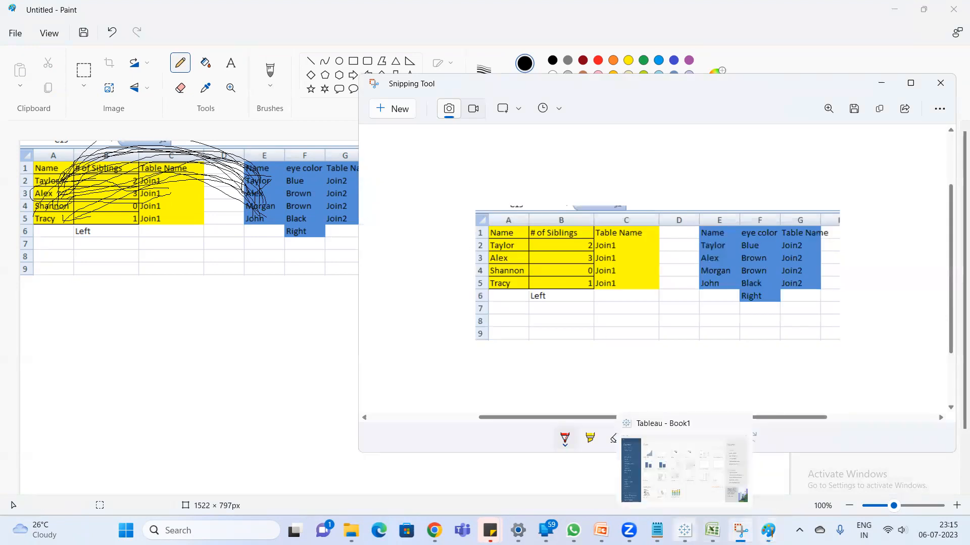
click(712, 531)
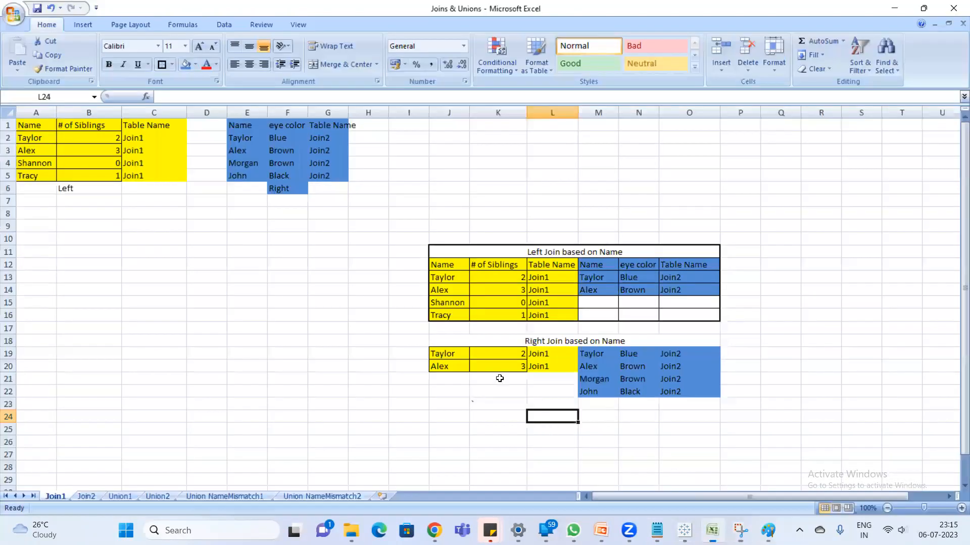
drag(437, 380, 553, 391)
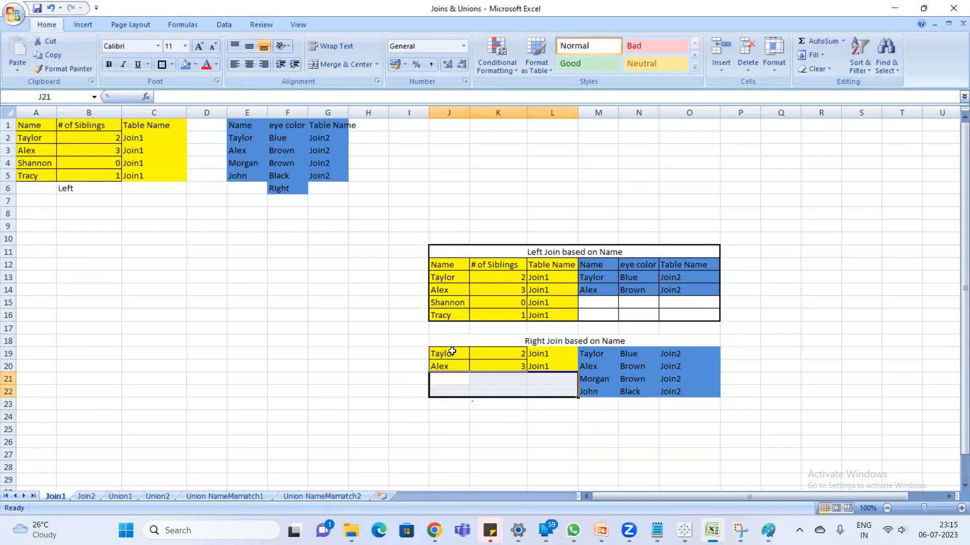
drag(448, 353, 691, 391)
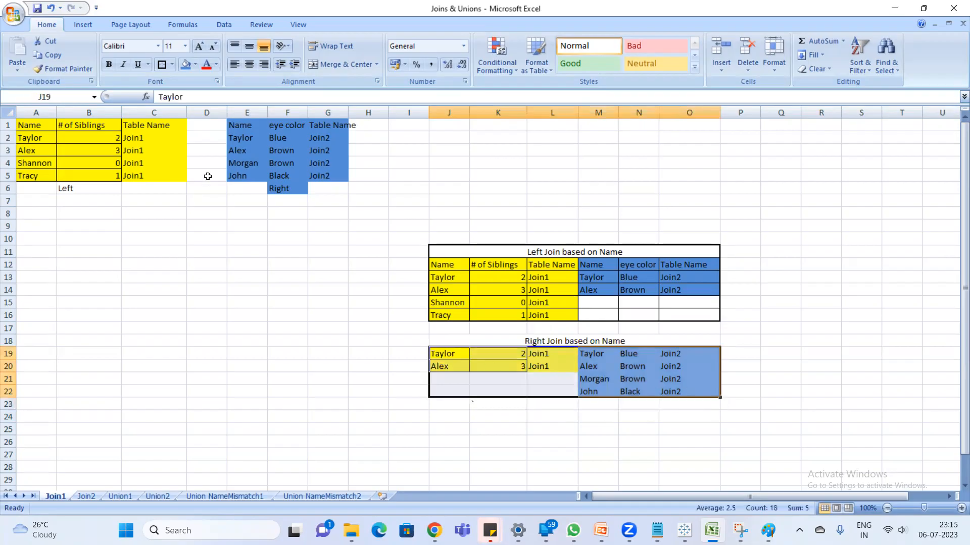
click(171, 66)
click(191, 168)
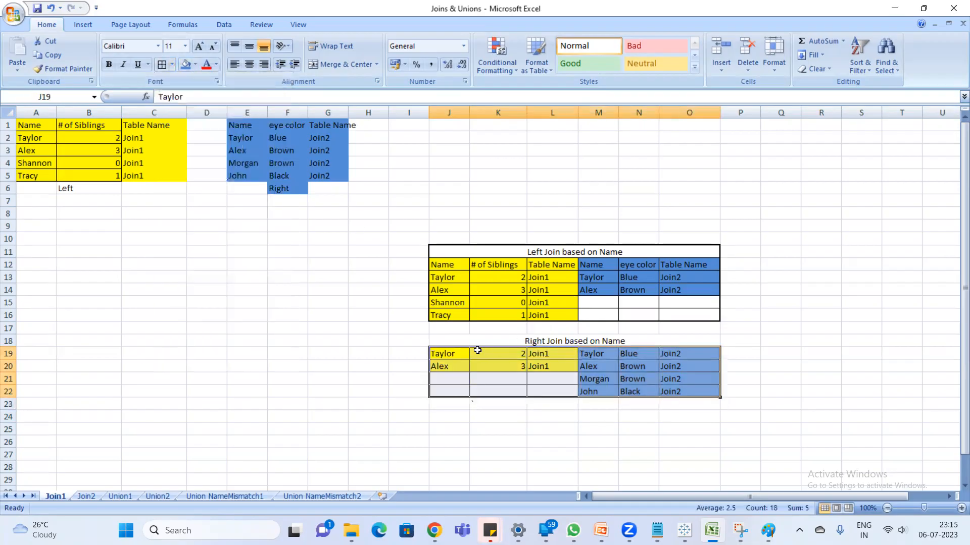
- Add a Thick Box Border around the whole Right Join block J18:O22, including its heading
drag(449, 341, 687, 391)
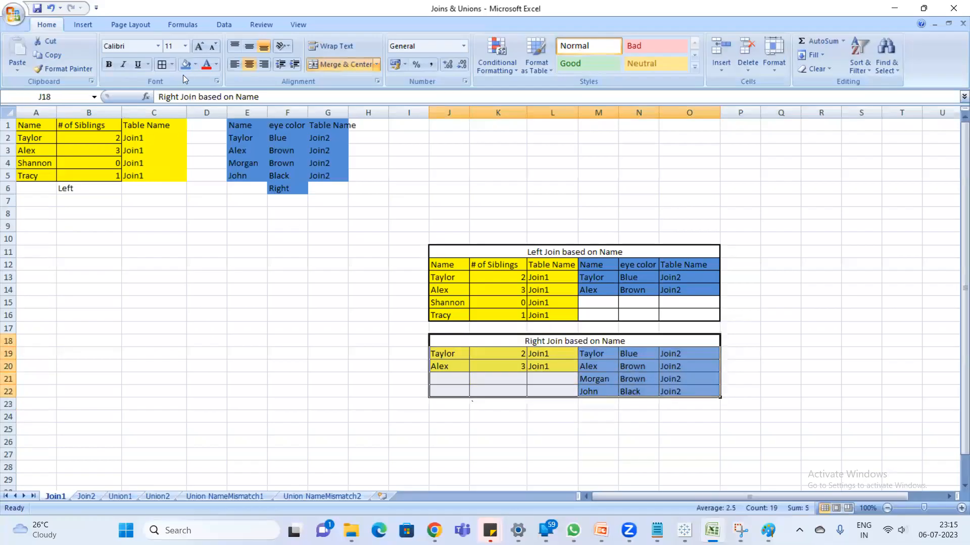
click(171, 64)
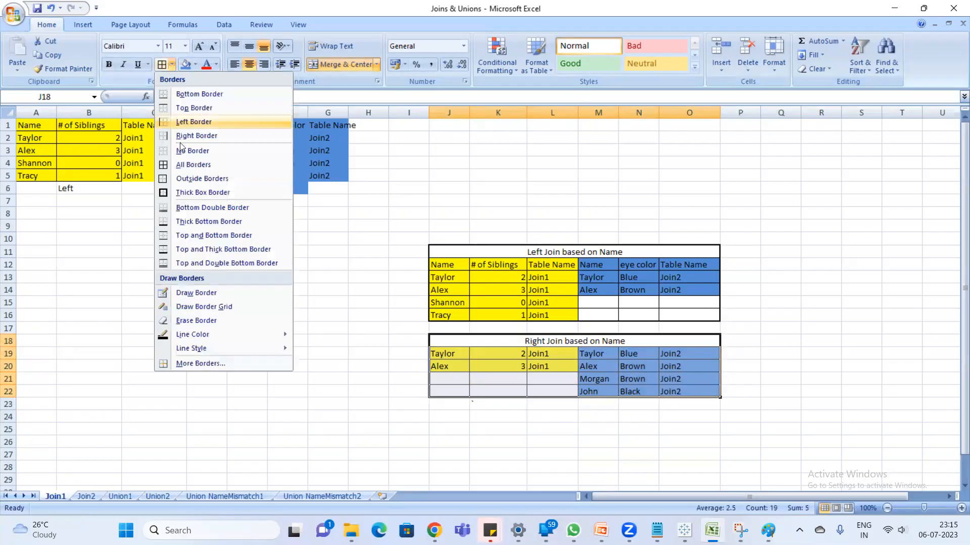
click(186, 192)
click(749, 325)
click(803, 317)
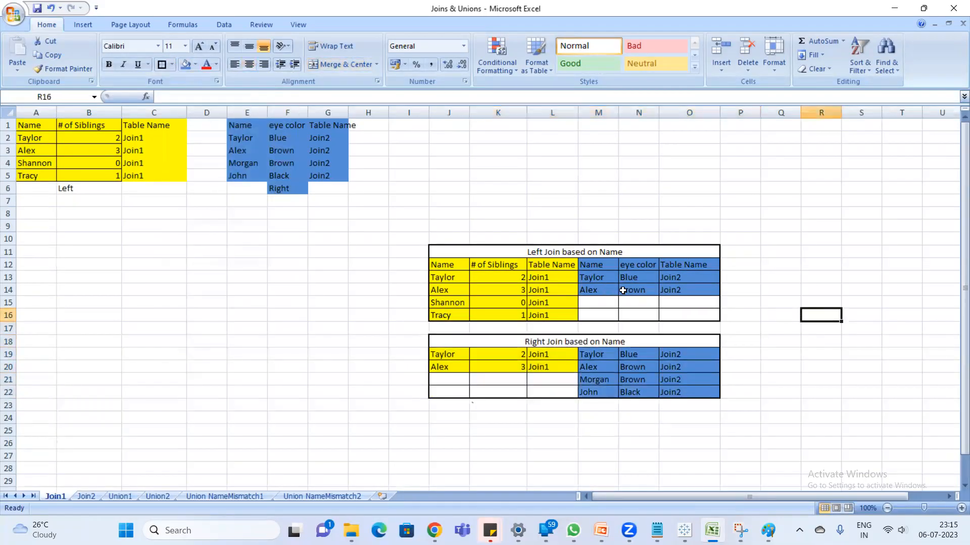
- Examine the yellow columns of the Left Join table, and the blue columns and empty yellow-side cells of the Right Join table
drag(436, 265, 555, 316)
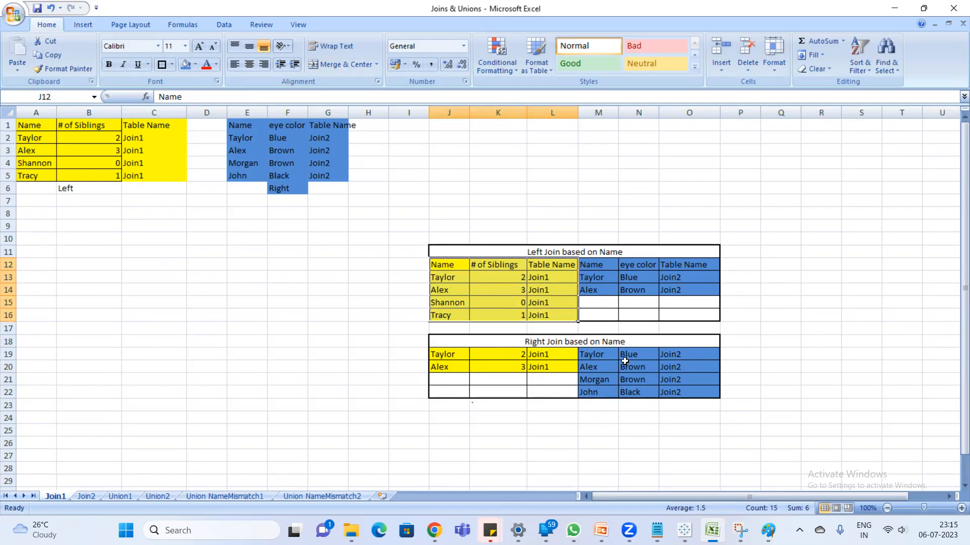
click(606, 354)
drag(600, 359, 684, 391)
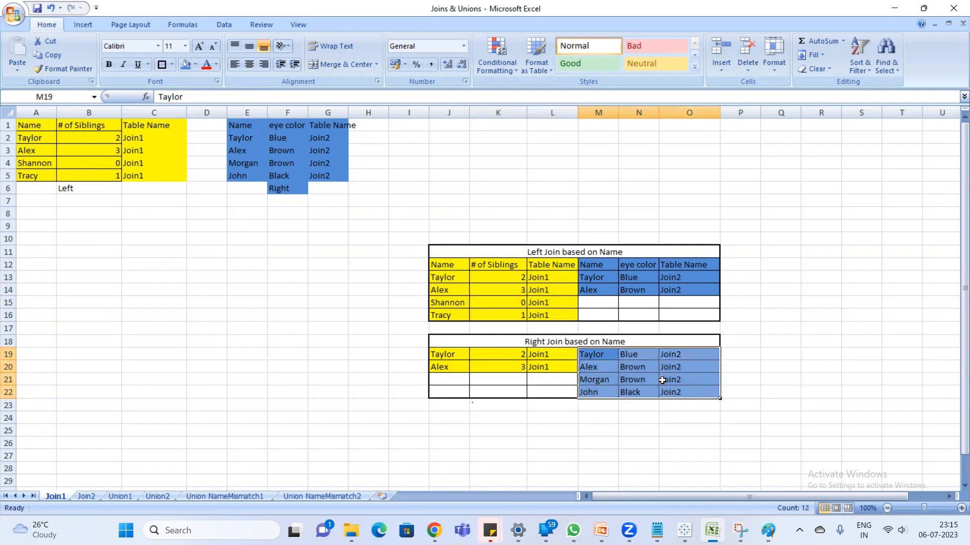
click(467, 389)
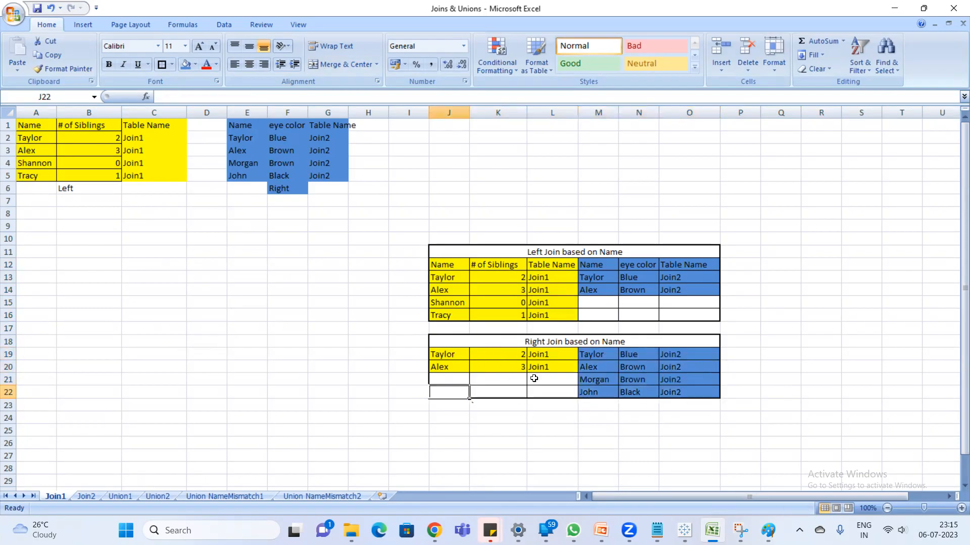
click(559, 379)
scroll(560, 380, down, 2)
scroll(559, 381, up, 2)
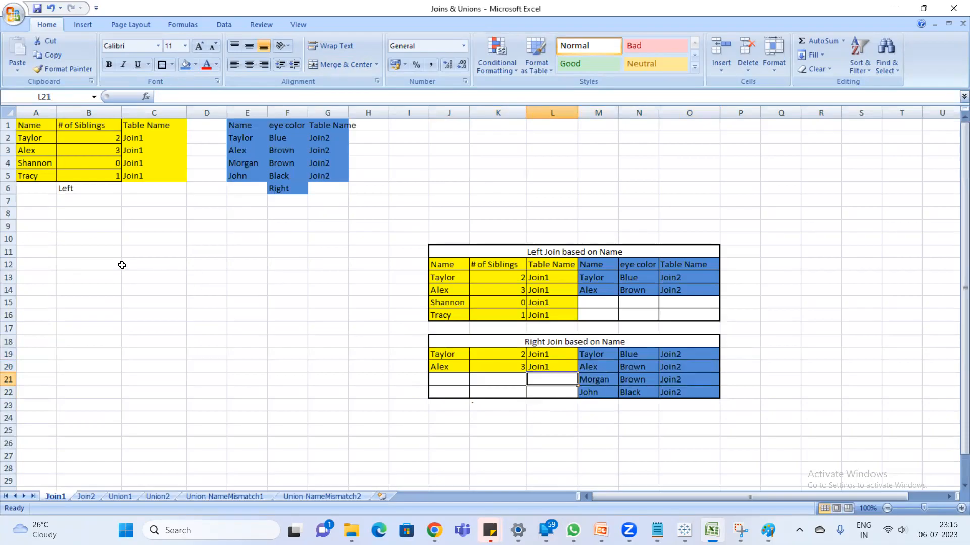
- Merge and center B11:G11 and enter the heading "Inner join based on Name"
drag(95, 251, 316, 253)
click(326, 63)
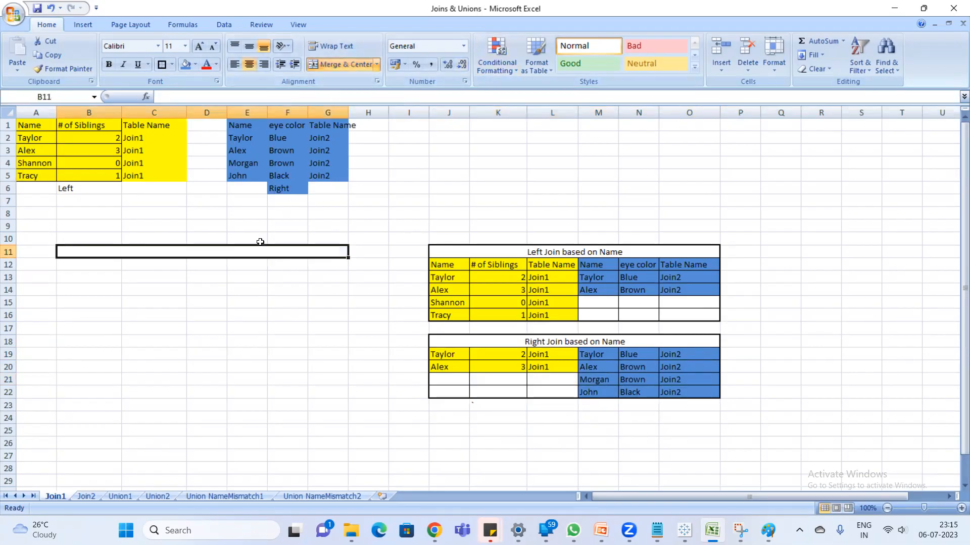
text(Inner join ba)
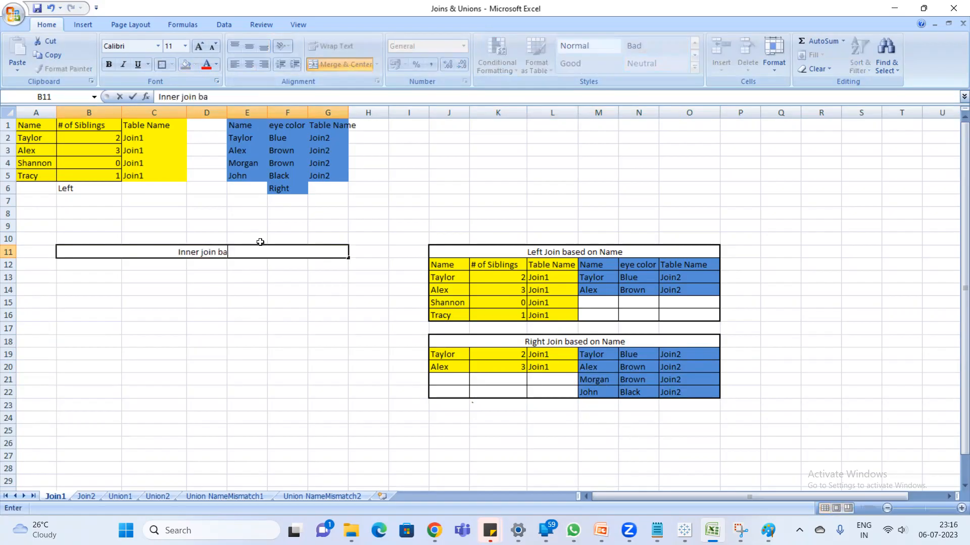
text(sed on Name)
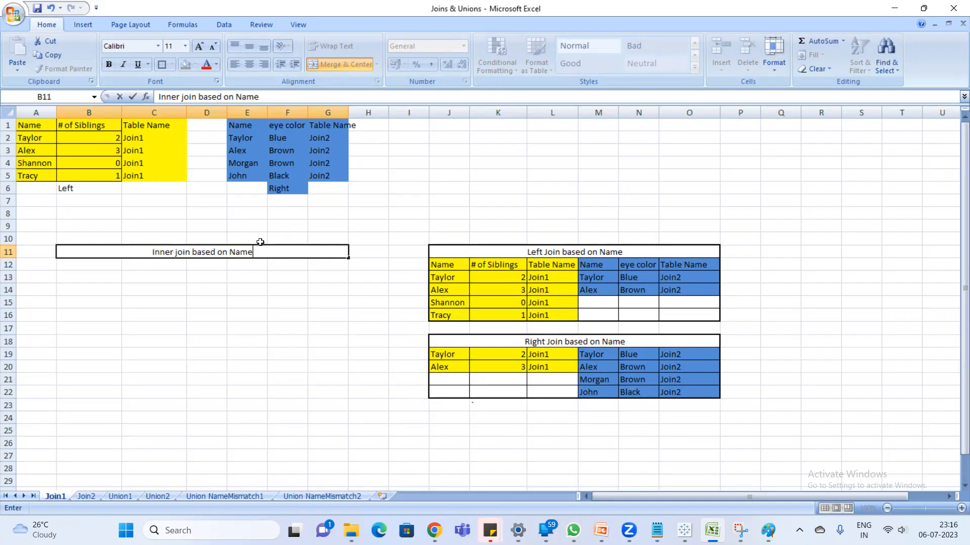
key(Return)
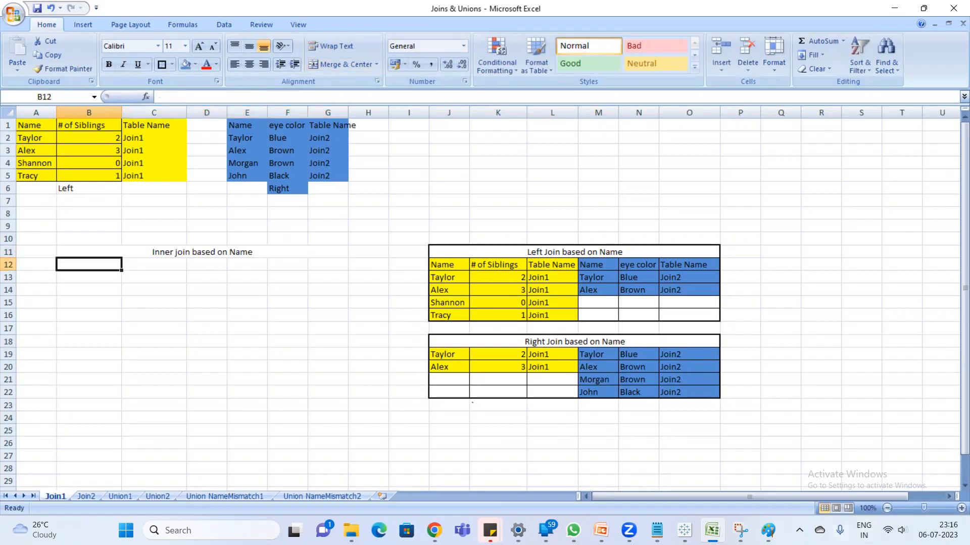
- Switch to Notepad and add the definition "matching records from both the tables" under the inner join line
click(657, 530)
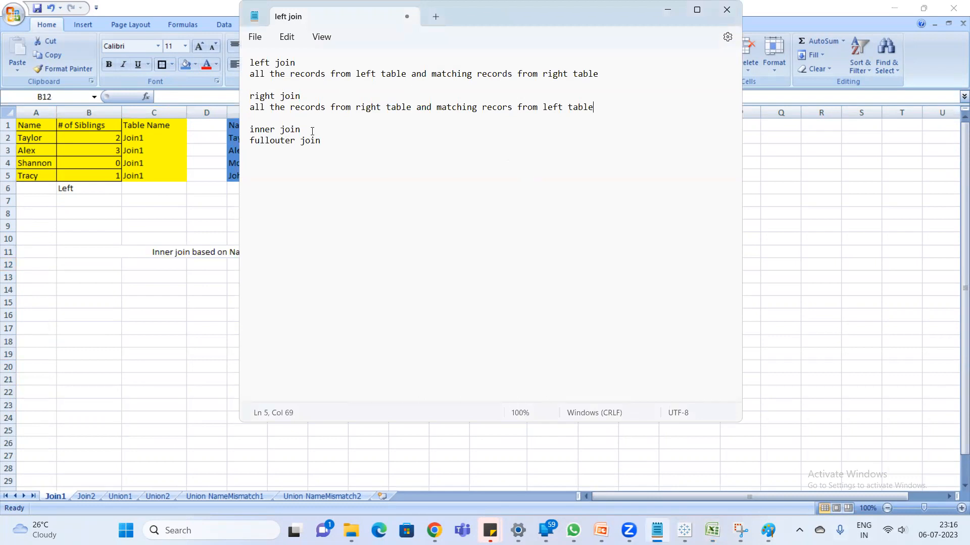
key(Return)
key(Return)
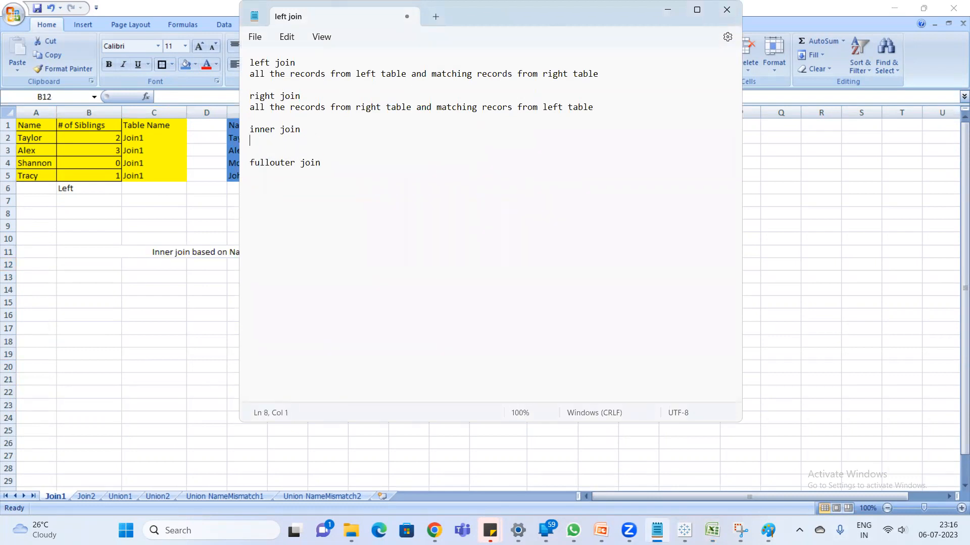
text(matching records from b)
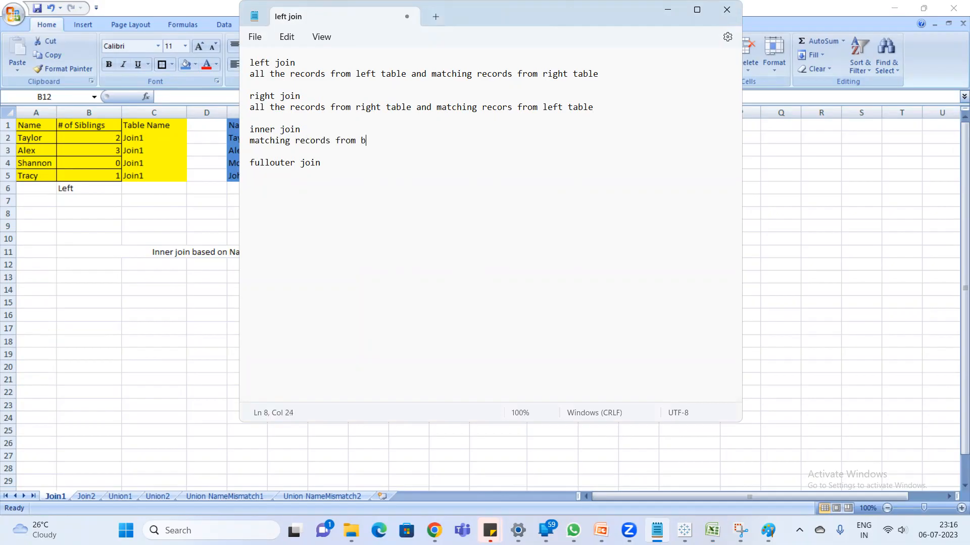
text(oth the tables)
key(Return)
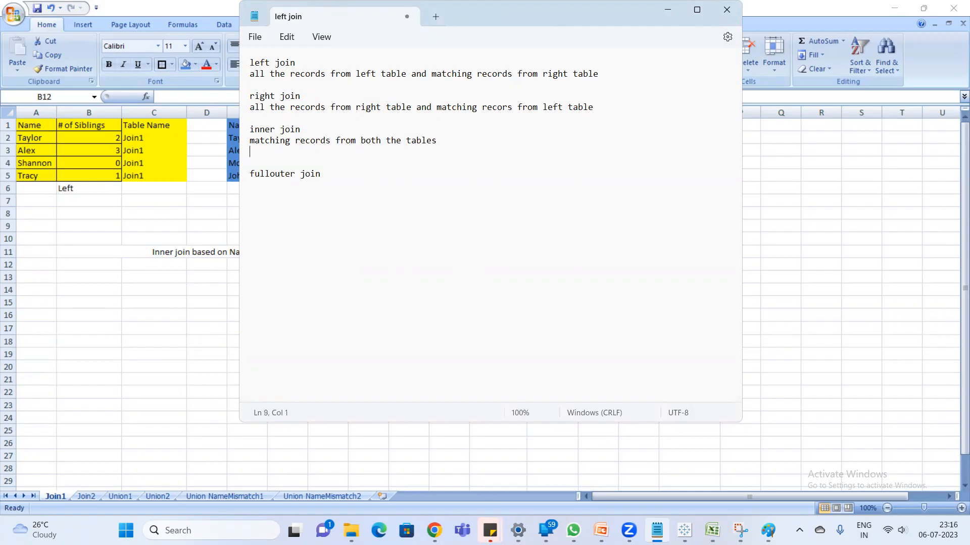
- Return to Excel and capture a snip of the yellow and blue source tables with Snipping Tool
key(alt+Tab)
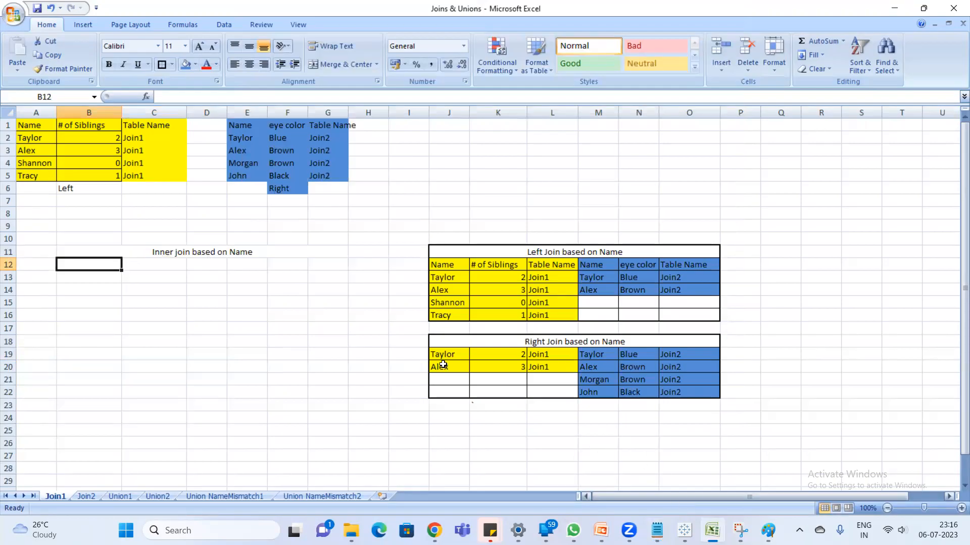
click(202, 379)
mouse_move(712, 530)
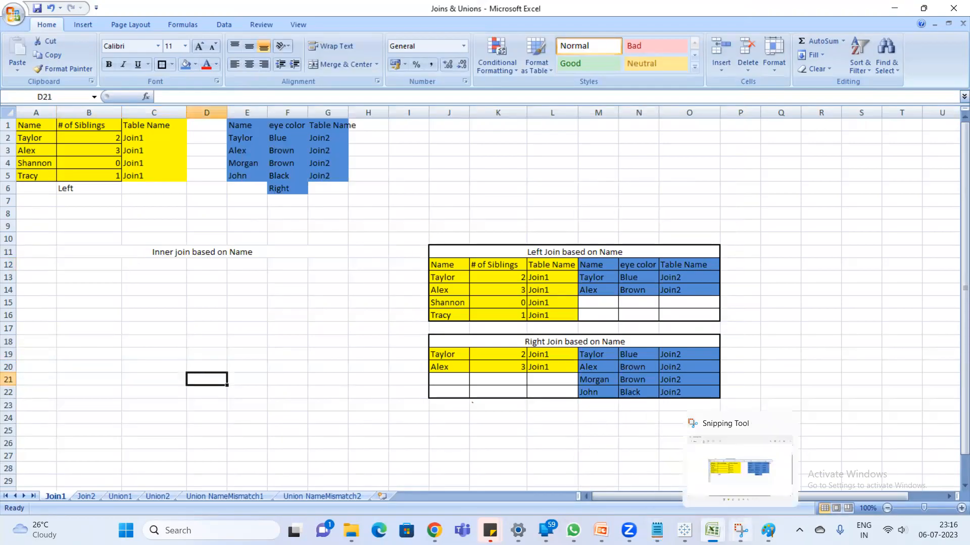
click(767, 422)
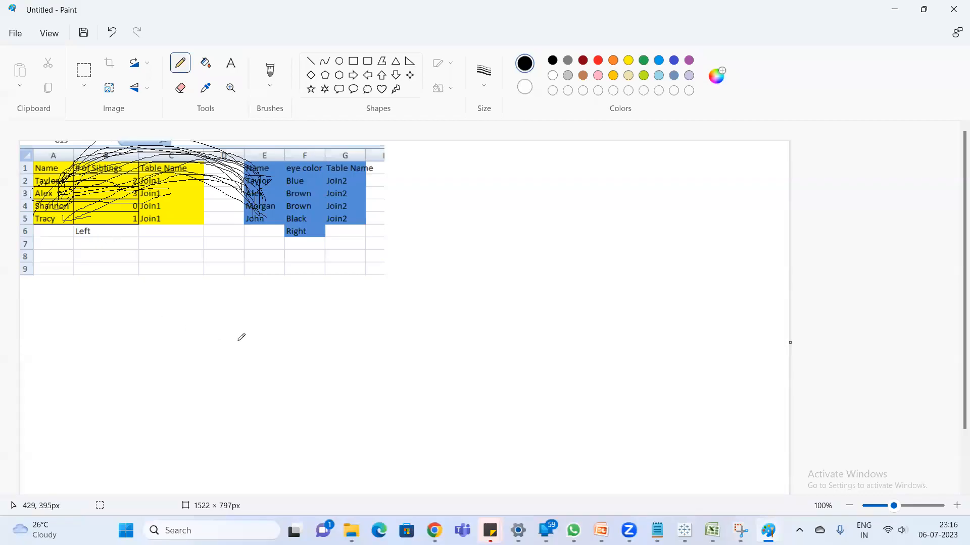
key(alt+Tab)
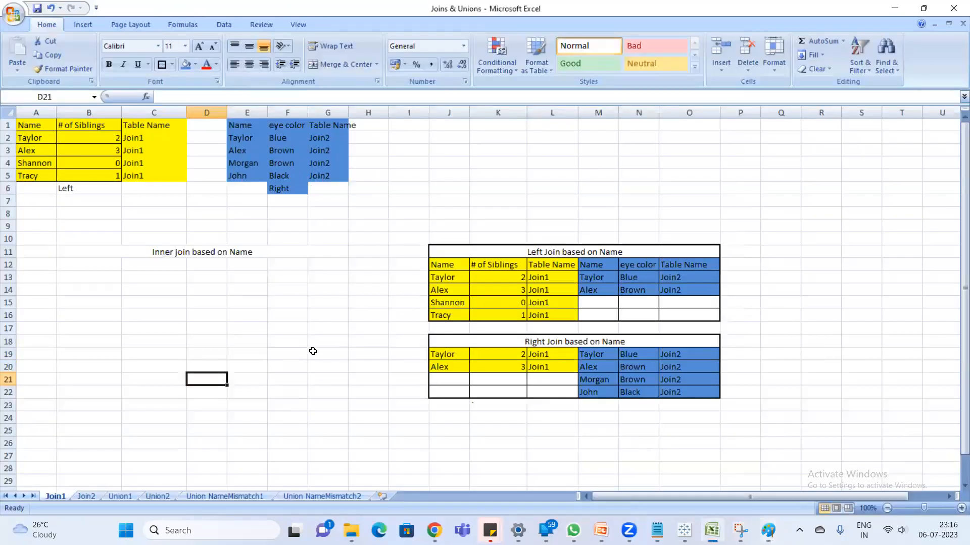
key(super)
text(sn)
key(Return)
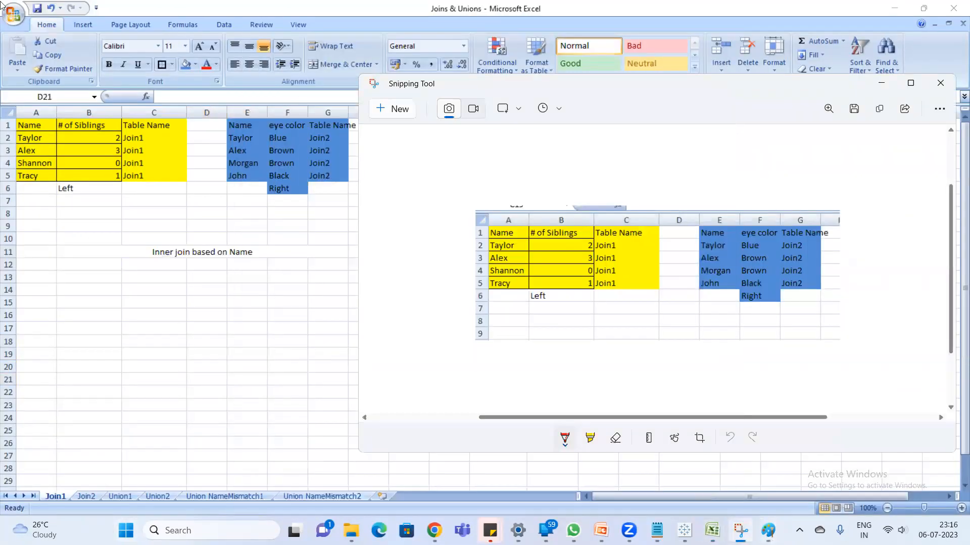
click(392, 109)
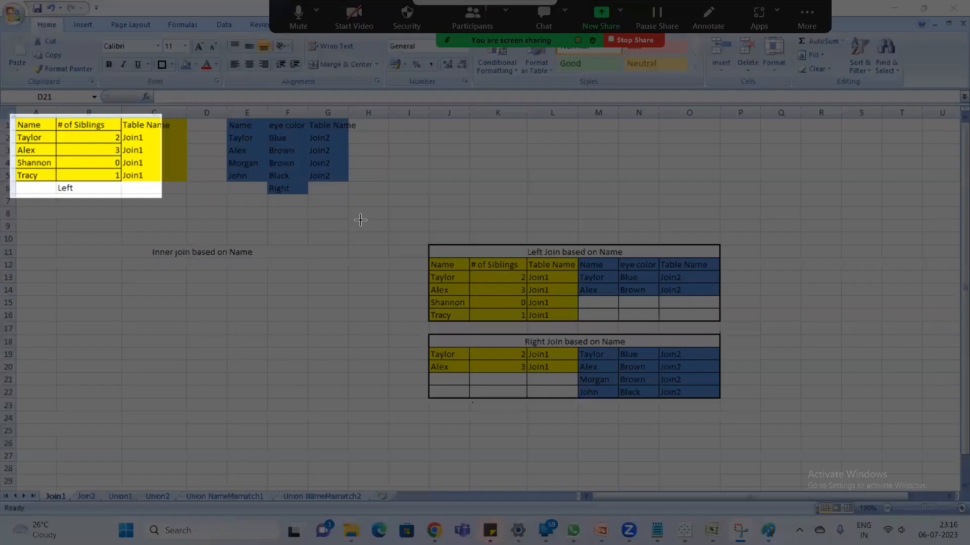
key(Escape)
- Open a new Paint window and paste the image of the yellow and blue tables onto the blank canvas
key(super)
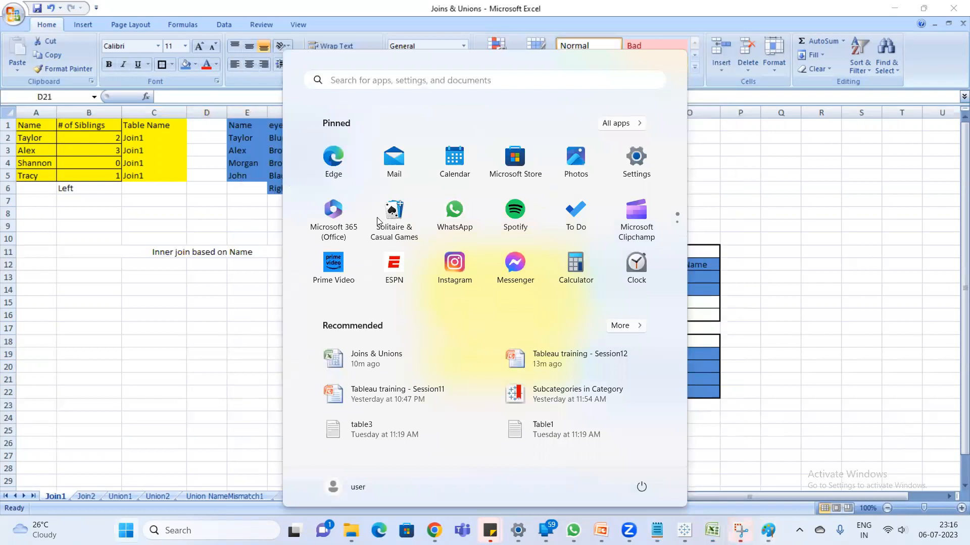
text(paint)
key(Return)
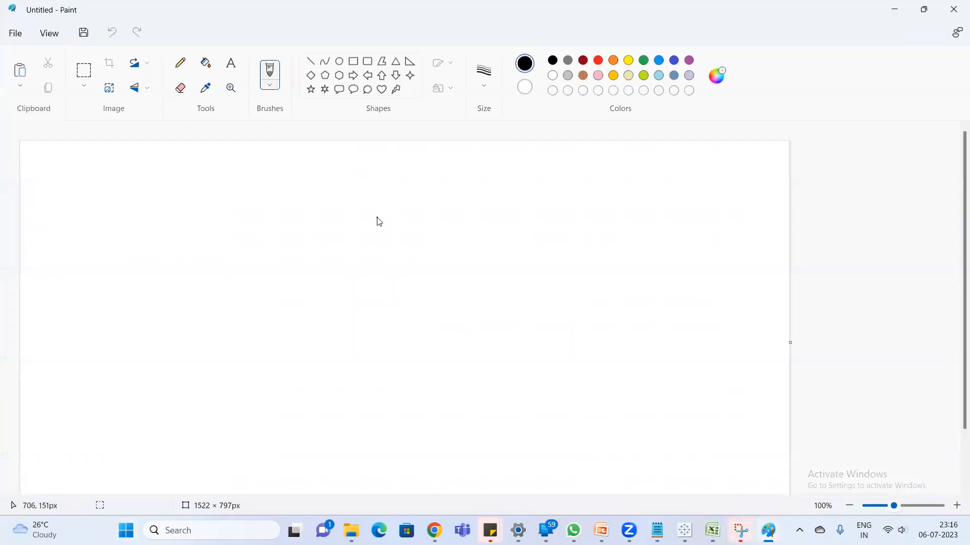
key(ctrl+v)
click(104, 247)
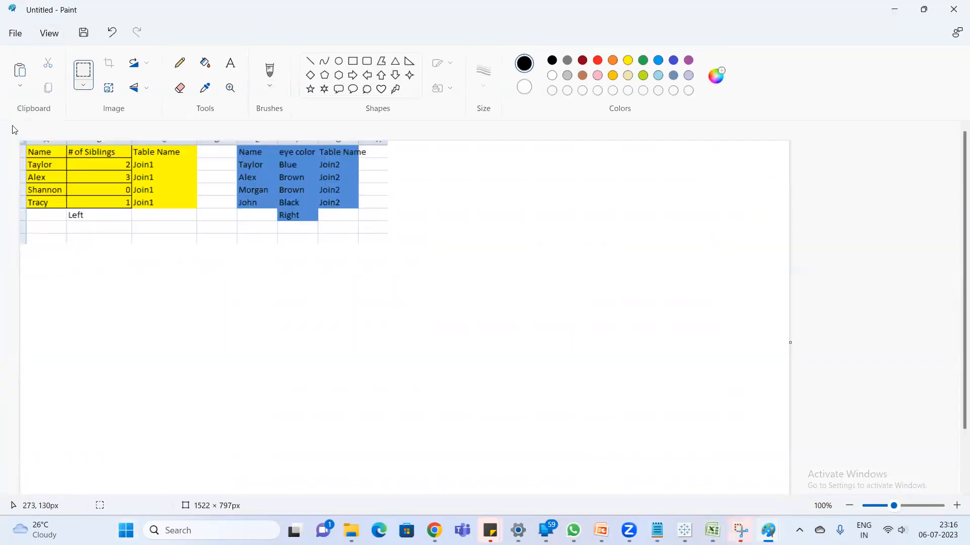
- Pencil circles around Taylor and Alex in both tables, connect the matching names, and scribble a mark below the blue Name column
click(180, 63)
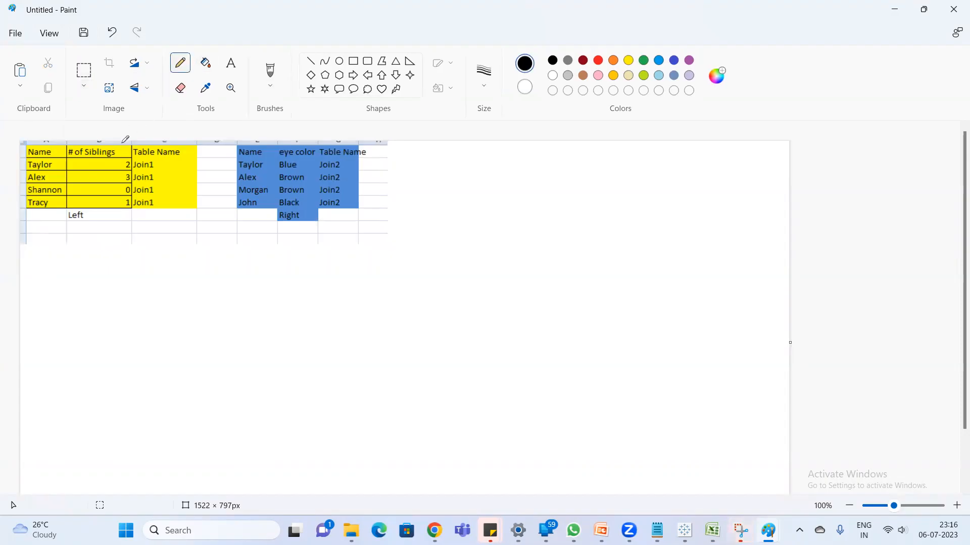
mouse_move(65, 164)
mouse_down()
mouse_move(48, 149)
mouse_move(25, 177)
mouse_move(61, 166)
mouse_up()
mouse_move(263, 154)
mouse_down()
mouse_move(233, 172)
mouse_move(259, 181)
mouse_move(267, 157)
mouse_move(258, 153)
mouse_up()
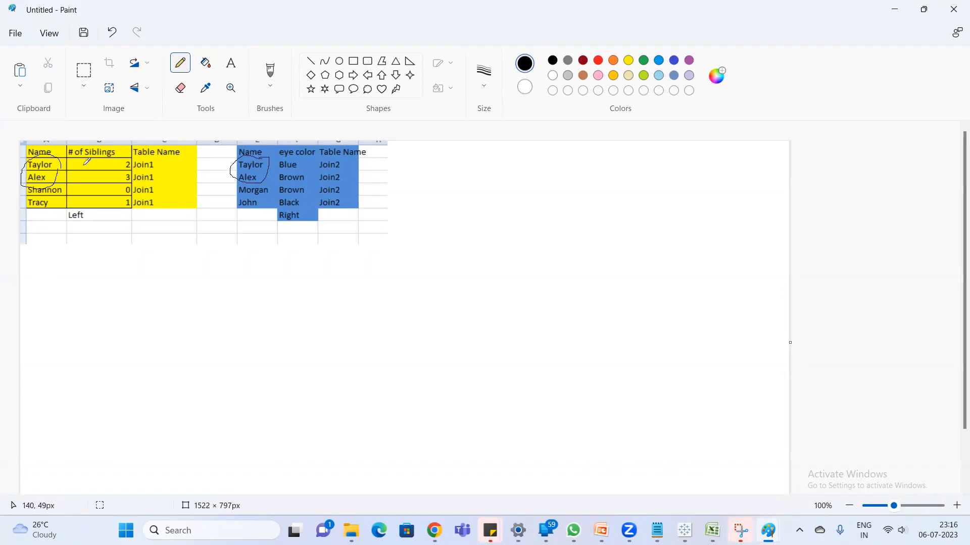
mouse_move(56, 162)
mouse_down()
mouse_move(237, 146)
mouse_move(256, 161)
mouse_up()
drag(44, 180, 248, 172)
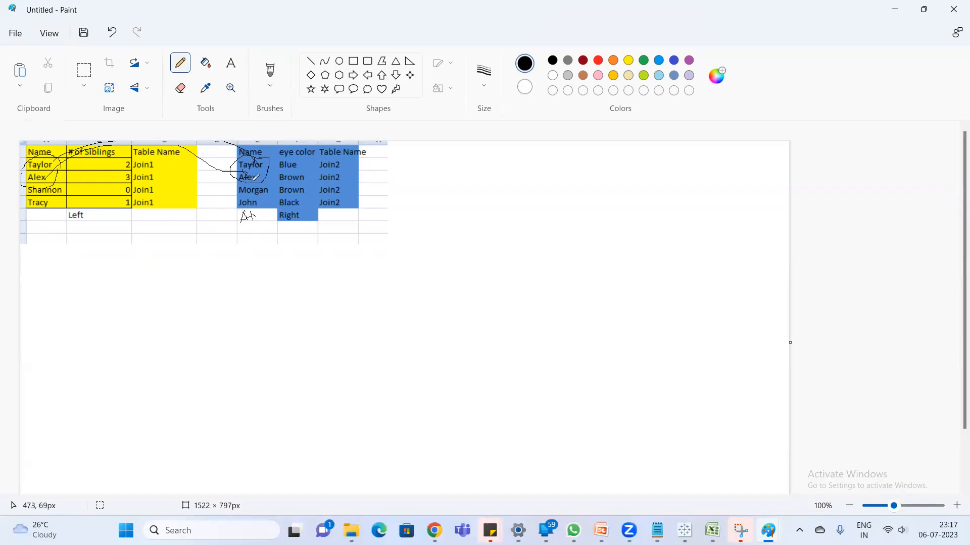
drag(255, 211, 264, 211)
- Return to Excel and copy the yellow Taylor and Alex rows A2:C3 to B12, under the Inner join heading
click(894, 9)
drag(25, 144, 131, 150)
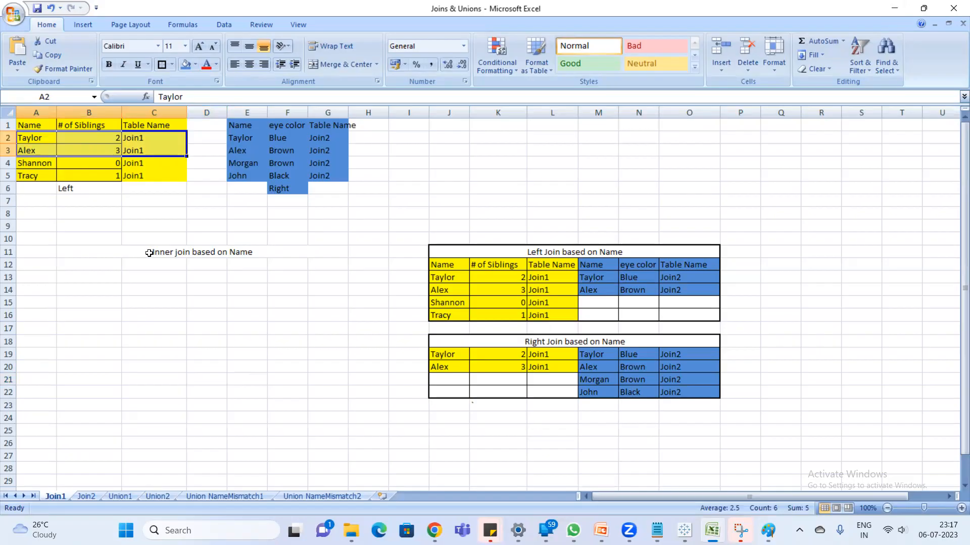
key(ctrl+c)
click(93, 264)
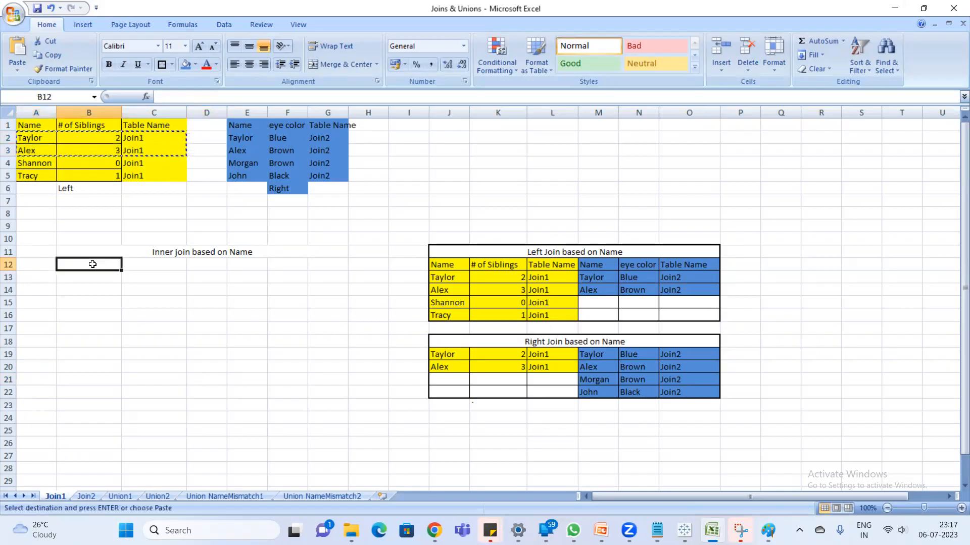
key(ctrl+v)
- Copy the blue Taylor and Alex rows E2:G3 to E12, beside the matching yellow rows of the Inner join table
drag(250, 140, 322, 150)
key(ctrl+c)
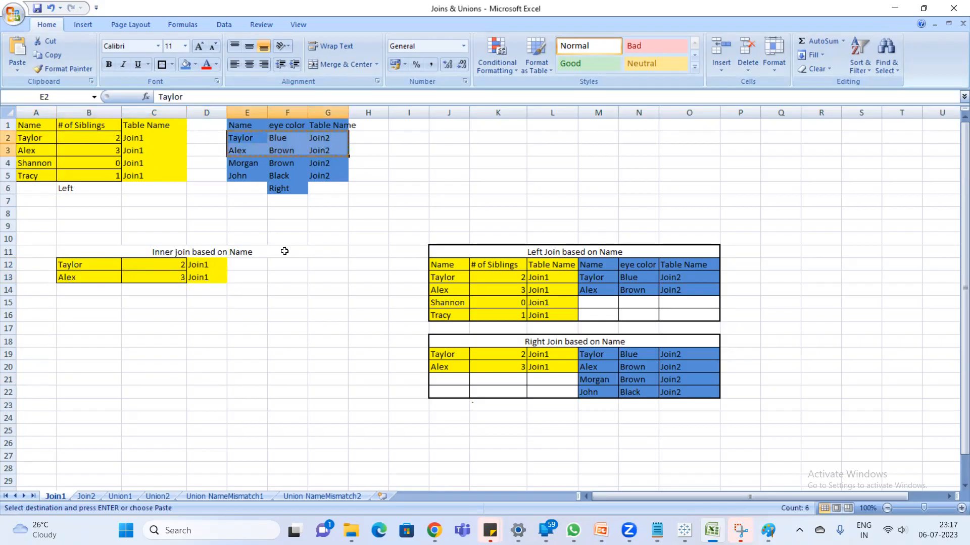
click(246, 266)
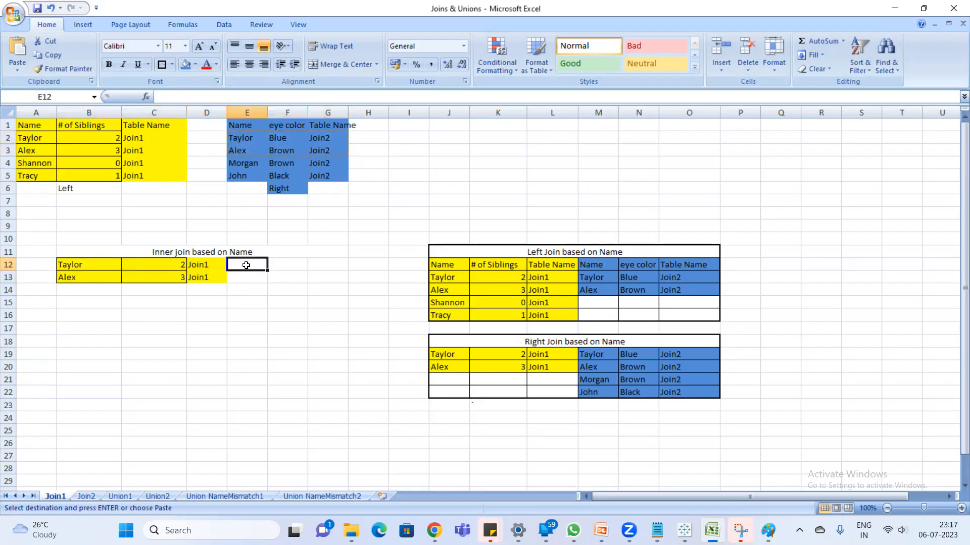
key(ctrl+v)
click(223, 305)
- Add a Thick Box Border around the Inner join block B11:G13 and apply All Borders to its data rows B12:G13
drag(78, 252, 224, 277)
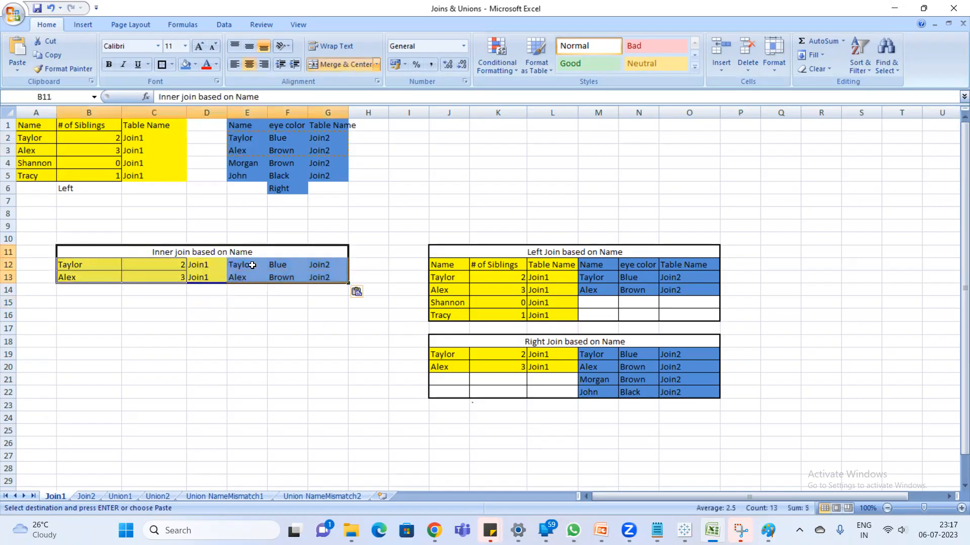
drag(78, 269, 320, 276)
click(172, 64)
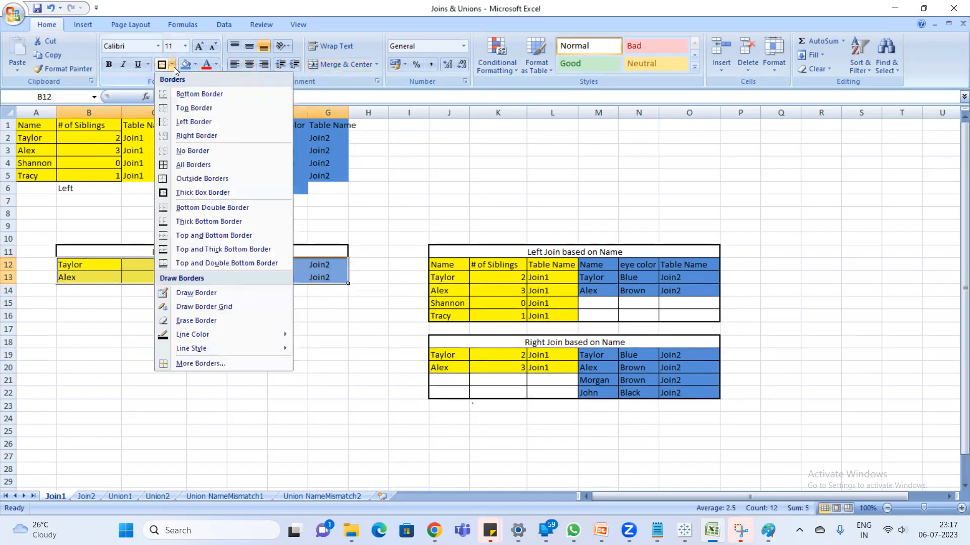
click(203, 165)
click(238, 357)
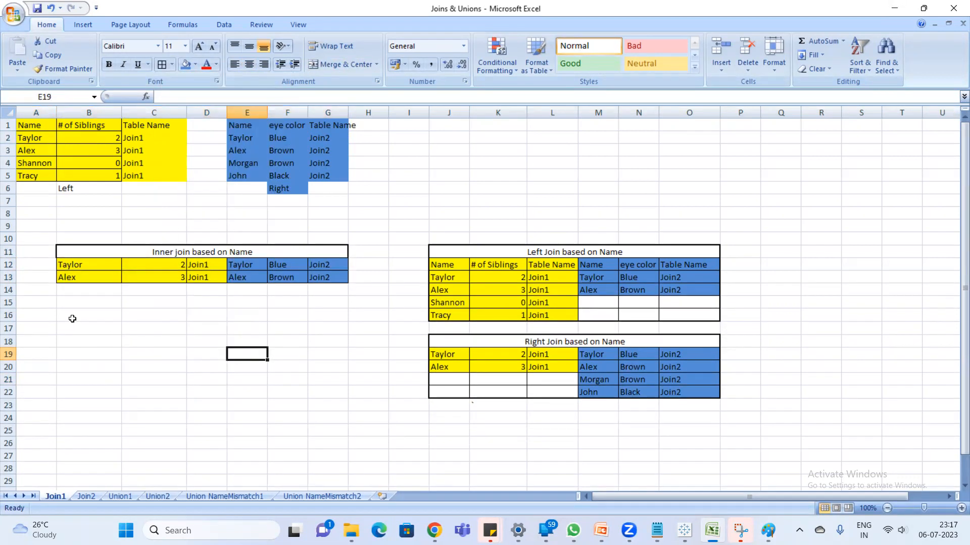
- Merge and center B16:G16 and enter the heading "Full outer Join"
drag(72, 318, 287, 347)
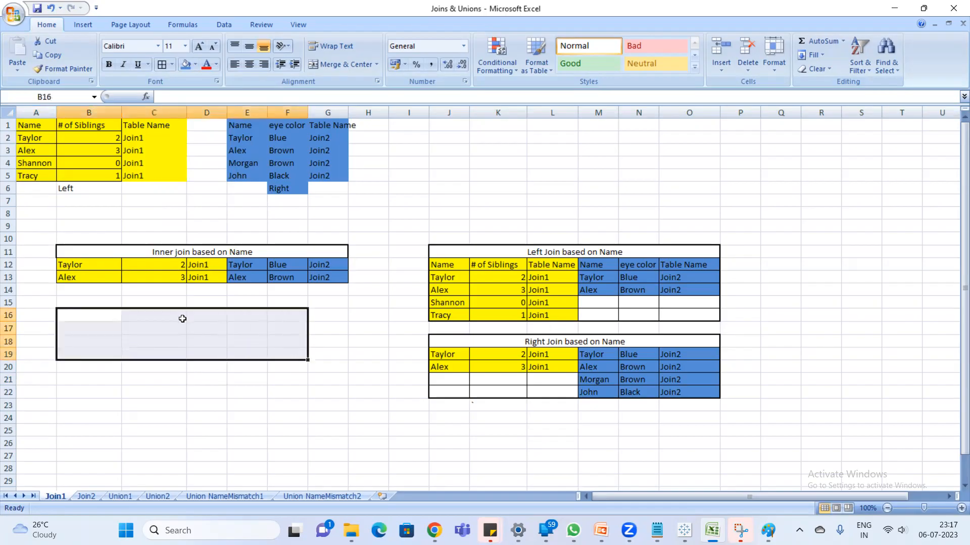
click(153, 313)
drag(85, 310, 323, 314)
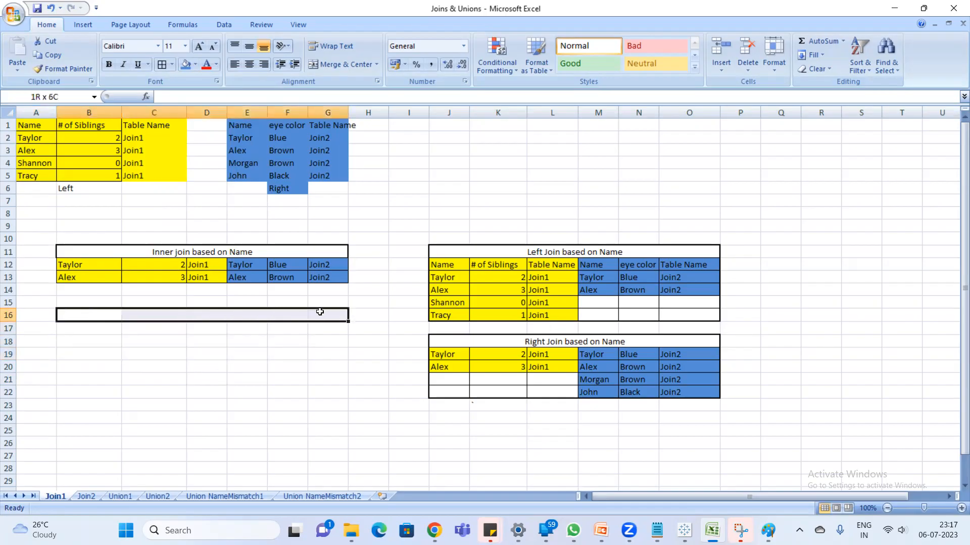
click(343, 64)
text(Ful)
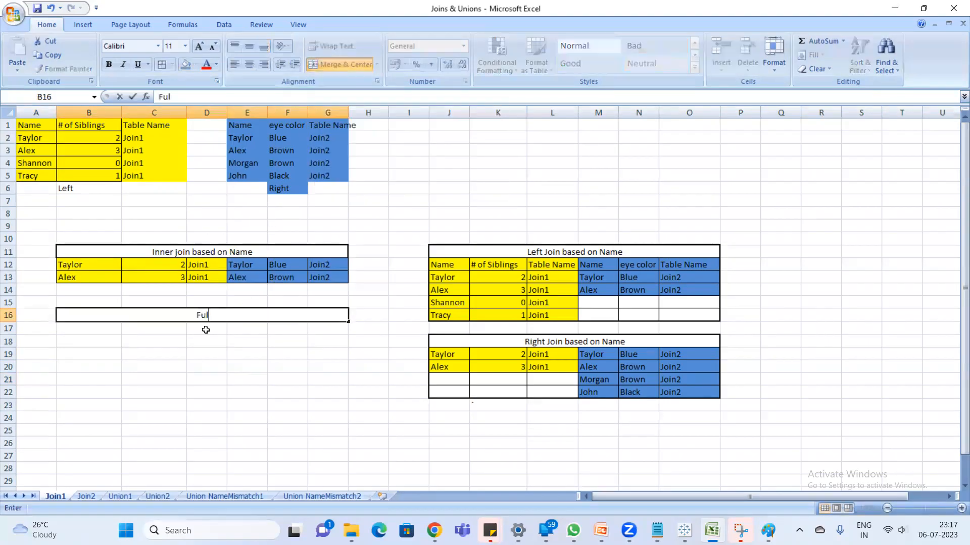
text(l outer Join)
key(Return)
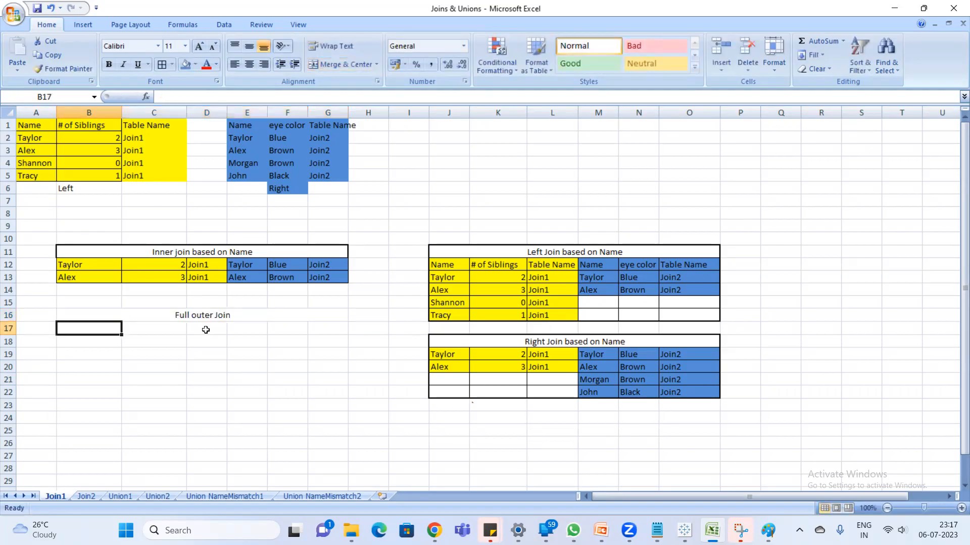
- Switch to Notepad and add "matching records from both the tables and unmatched records from both tables" below the "fullouter join" line
click(768, 531)
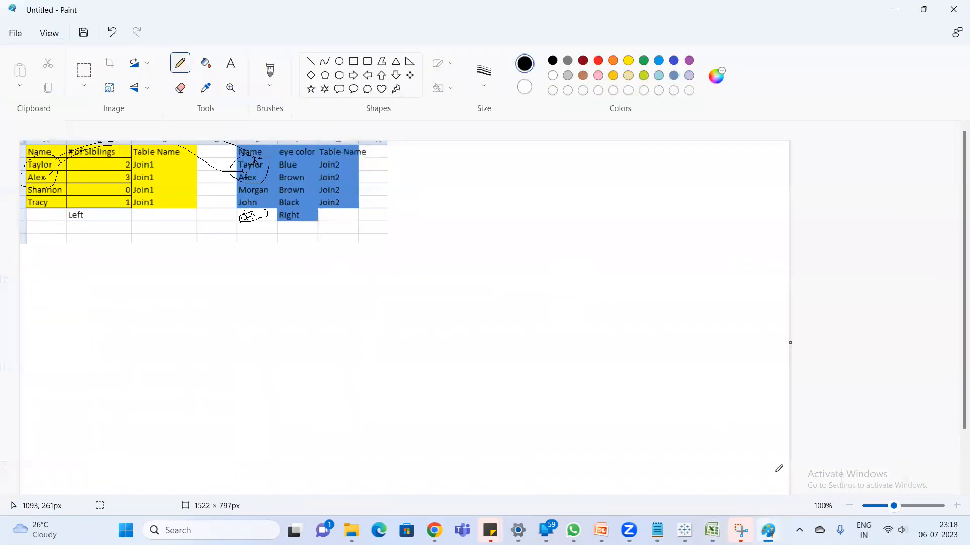
click(657, 530)
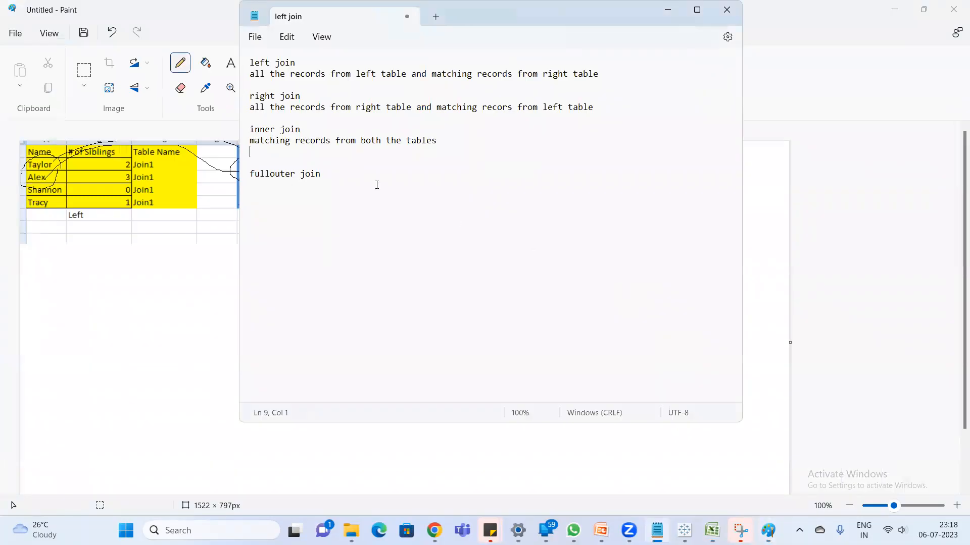
click(346, 174)
key(Return)
key(Return)
text(matching records from both the )
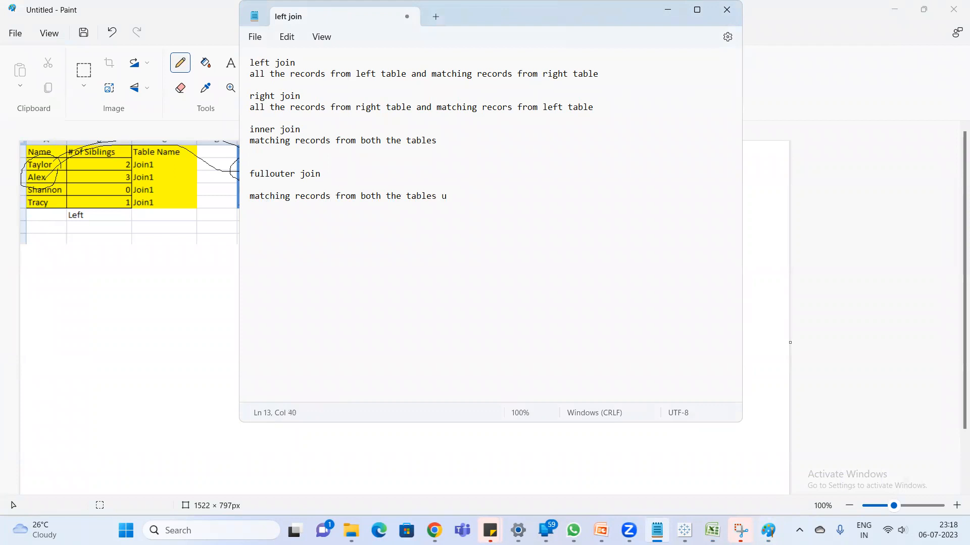
text(tables and unmatched records from both tables)
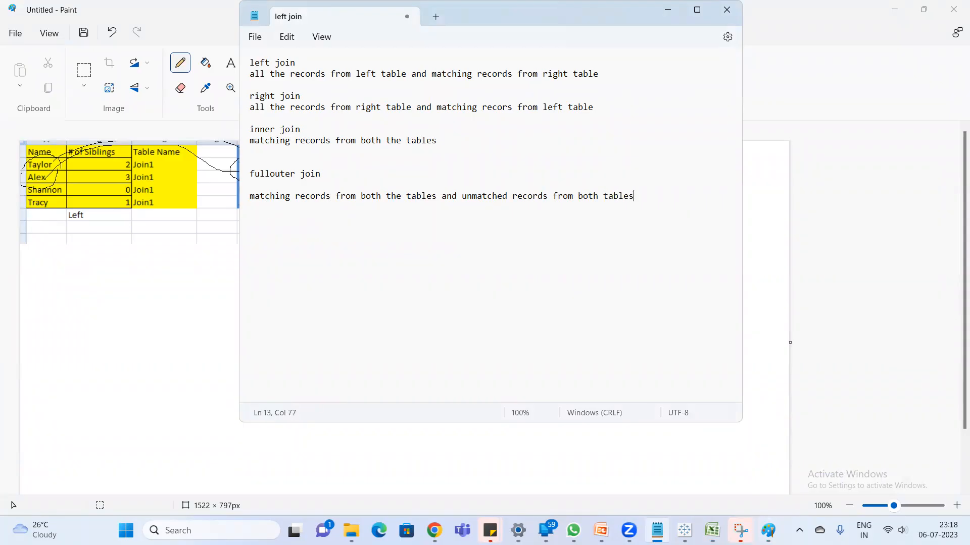
- Return to Excel and copy the matching yellow Join1 rows A2:C3 to B17, under the Full outer Join heading
key(alt+Tab)
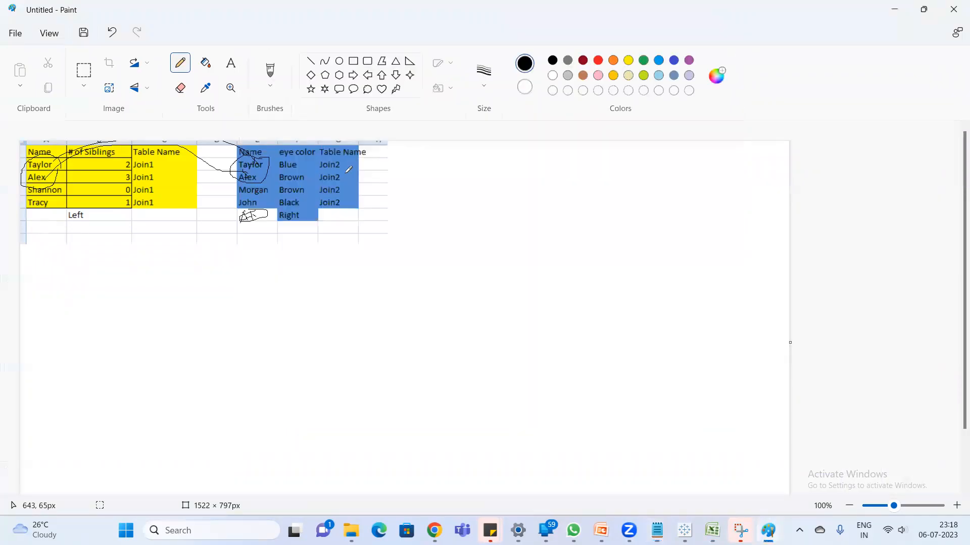
click(894, 9)
click(94, 381)
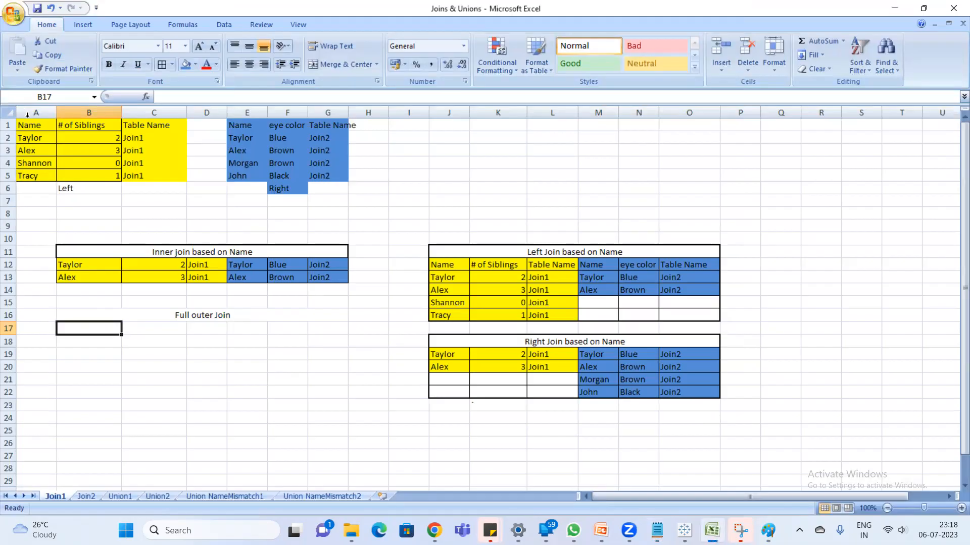
click(24, 138)
drag(24, 139, 140, 152)
key(ctrl+c)
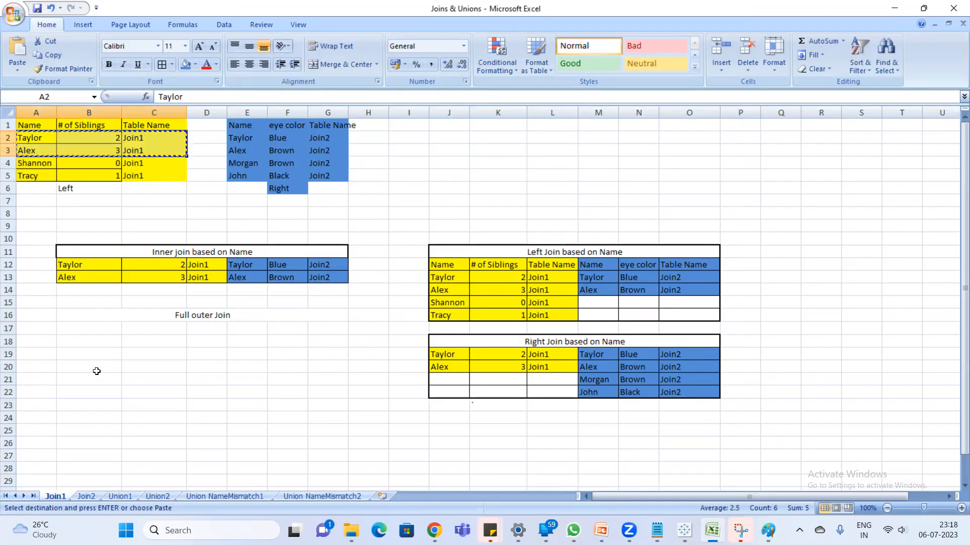
click(92, 328)
key(ctrl+v)
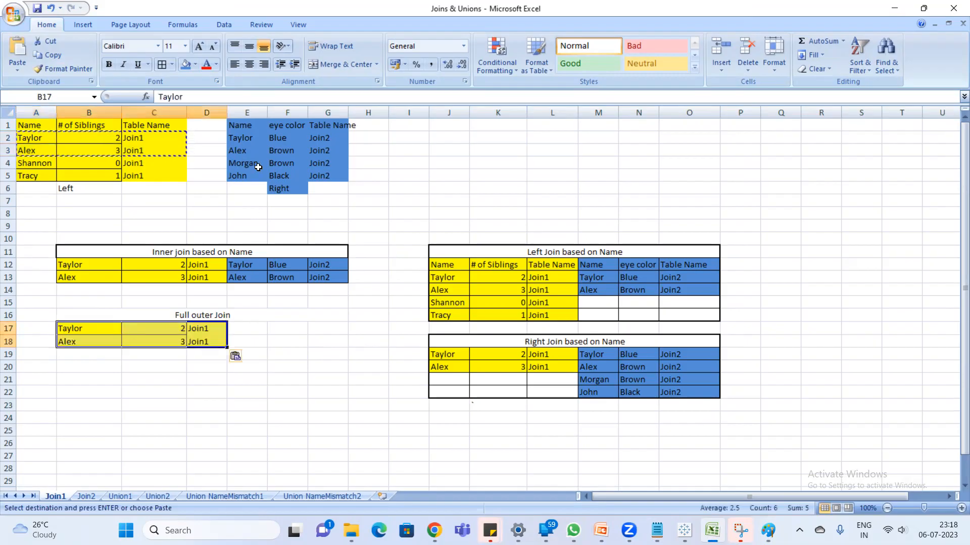
- Copy the matching blue Join2 rows E2:G3 to E17, beside the yellow rows of the Full outer Join table
drag(247, 140, 329, 155)
key(ctrl+c)
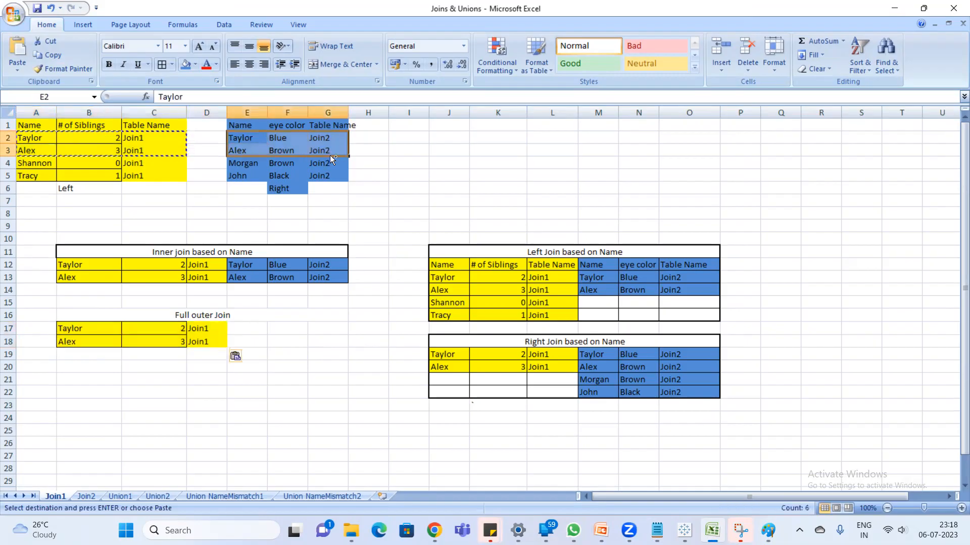
click(247, 329)
key(ctrl+v)
click(256, 363)
key(Escape)
click(78, 329)
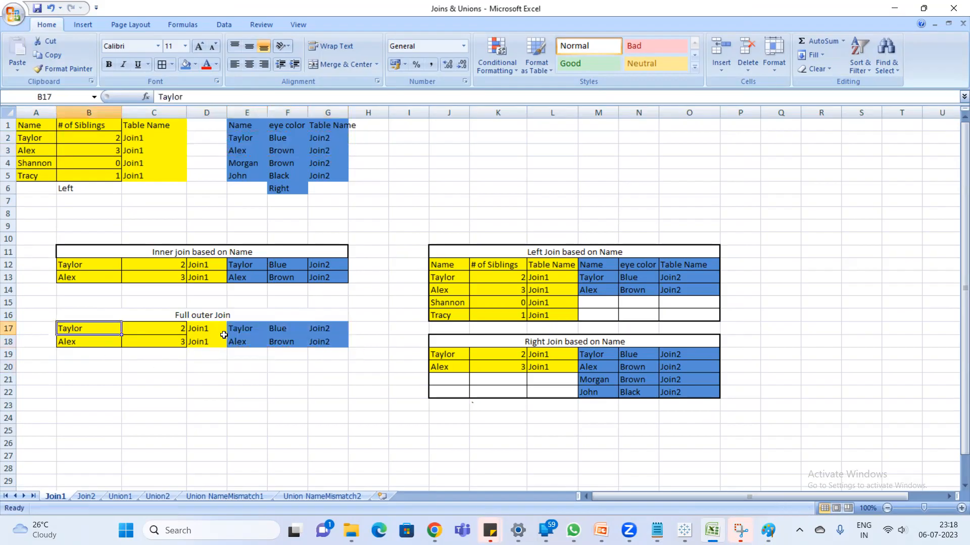
click(88, 343)
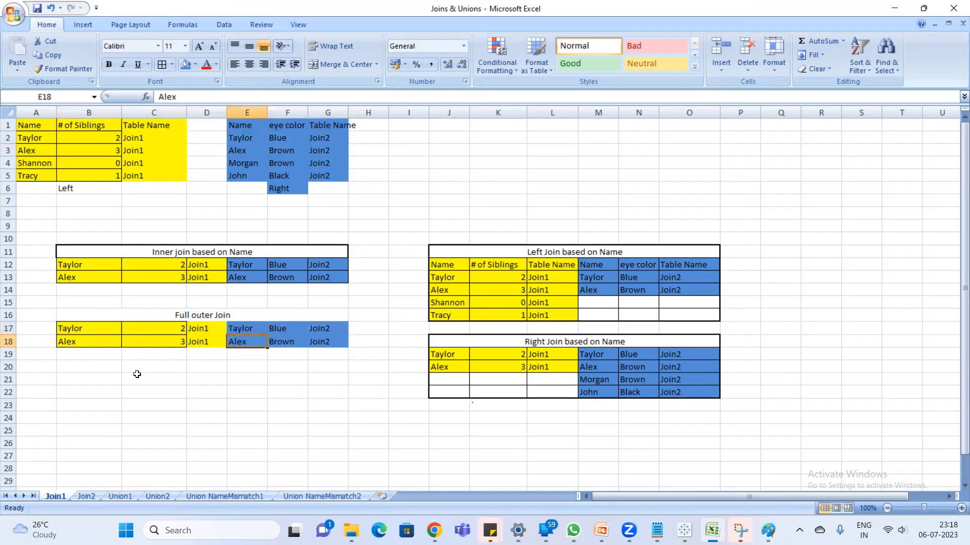
- Copy the unmatched yellow Join1 rows A4:C5 to B19, below the matched rows of the Full outer Join table
drag(24, 161, 156, 177)
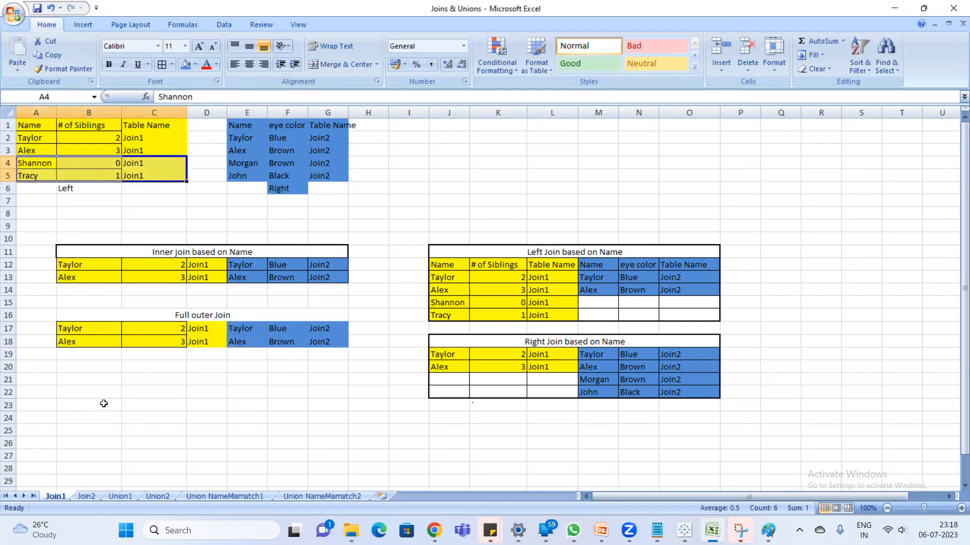
key(ctrl+c)
click(91, 355)
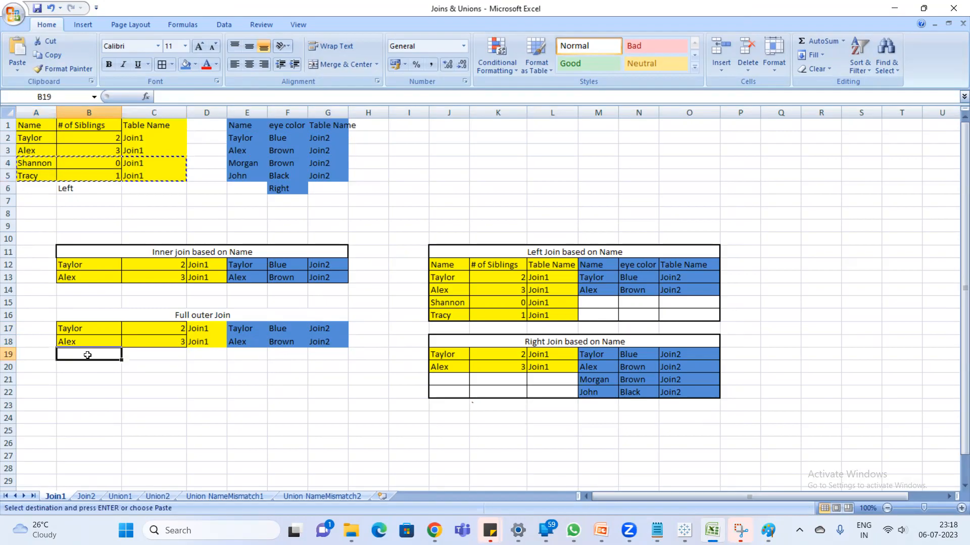
key(ctrl+v)
key(Escape)
click(251, 355)
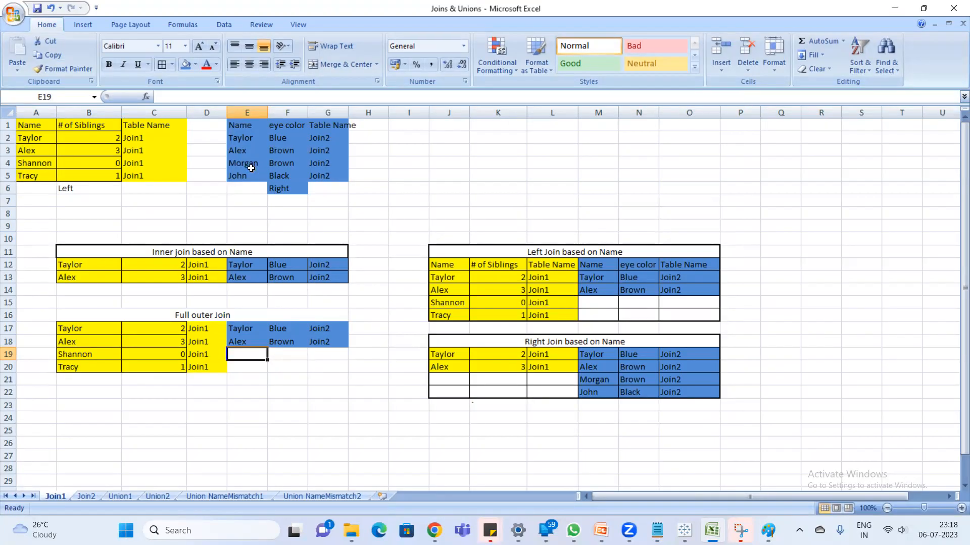
- Copy the unmatched blue Join2 rows E4:G5 to E21, below the other rows of the Full outer Join table
drag(244, 164, 325, 179)
key(ctrl+c)
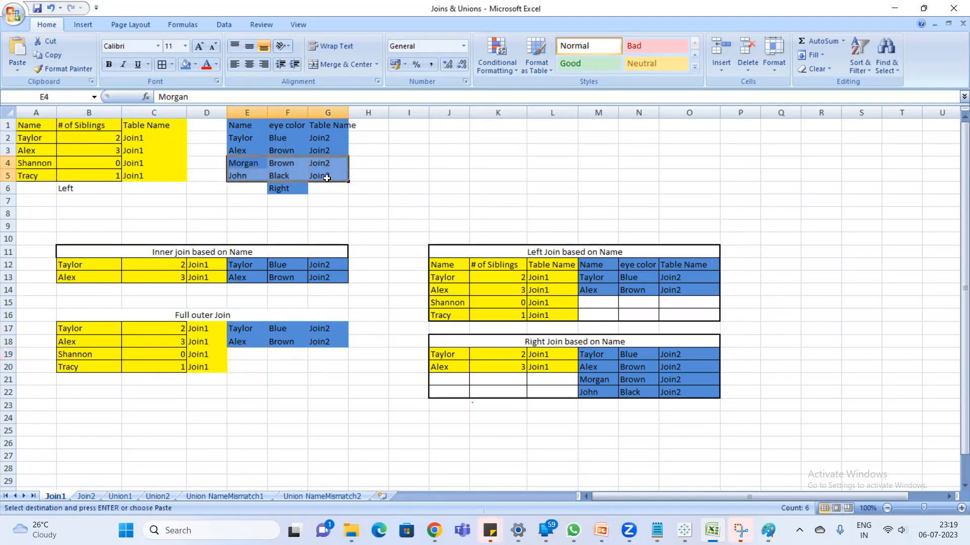
click(245, 380)
key(ctrl+v)
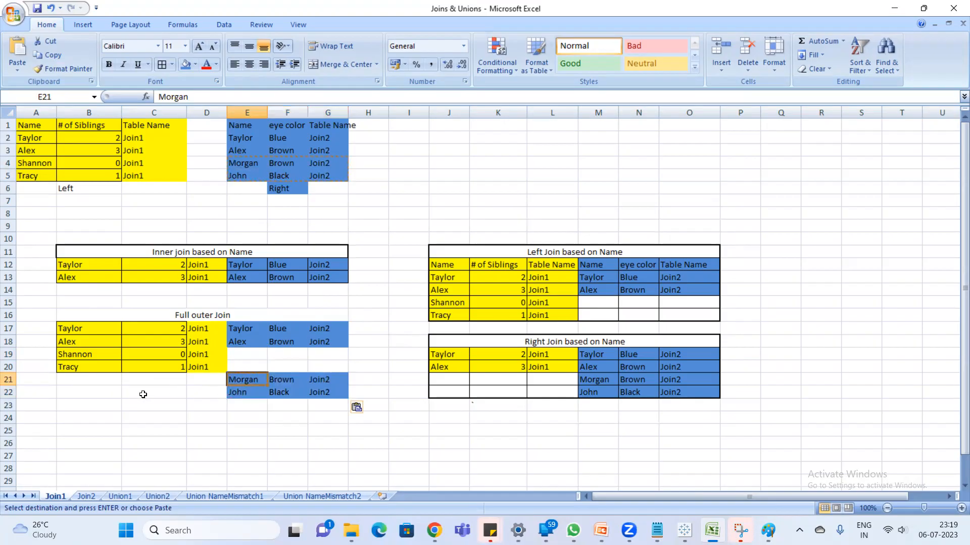
click(77, 379)
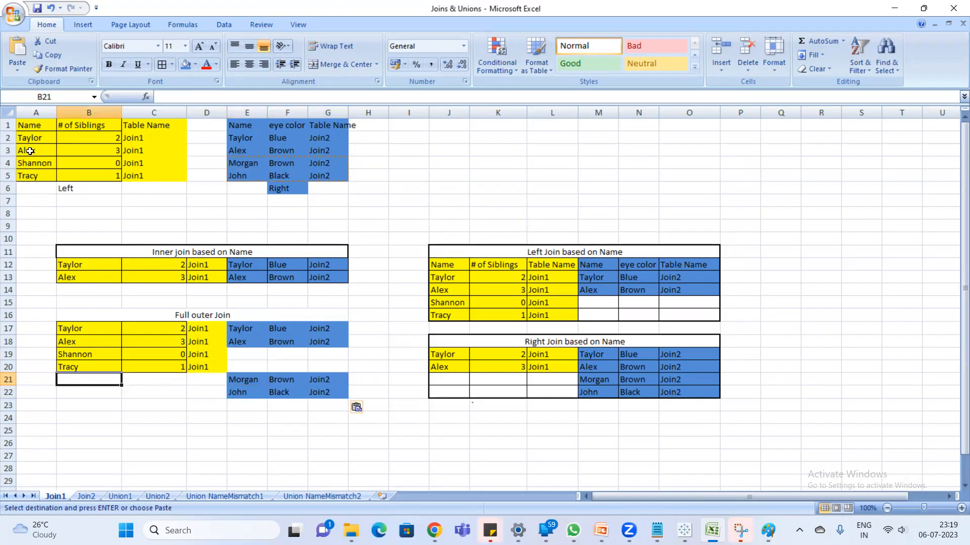
- Compare the Join1 and Join2 source tables, examining which names match and which exist in only one table
drag(29, 125, 150, 173)
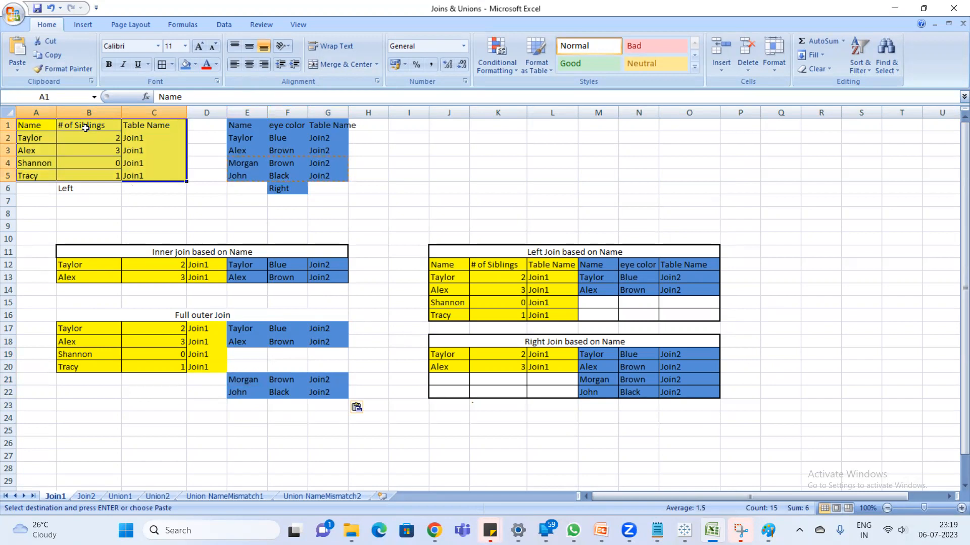
drag(235, 126, 346, 175)
key(Escape)
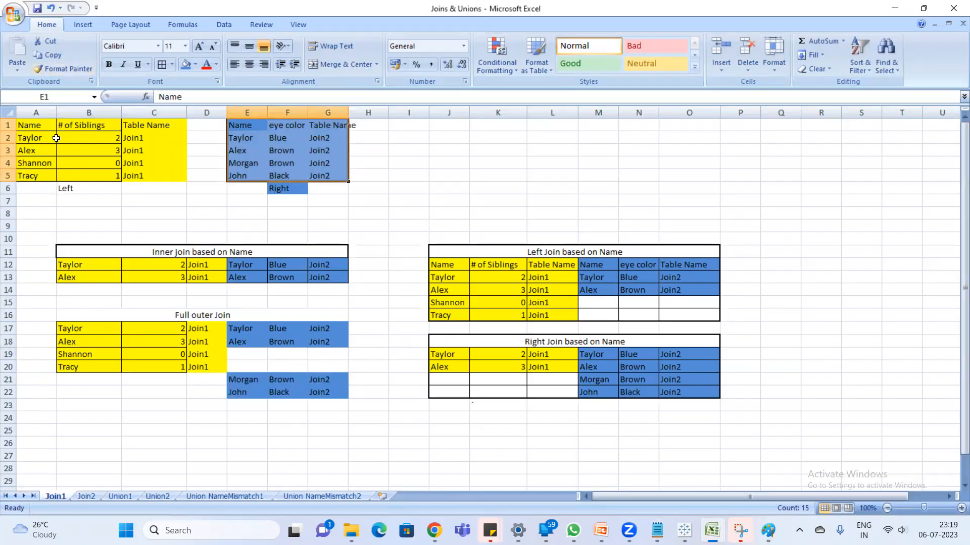
click(36, 140)
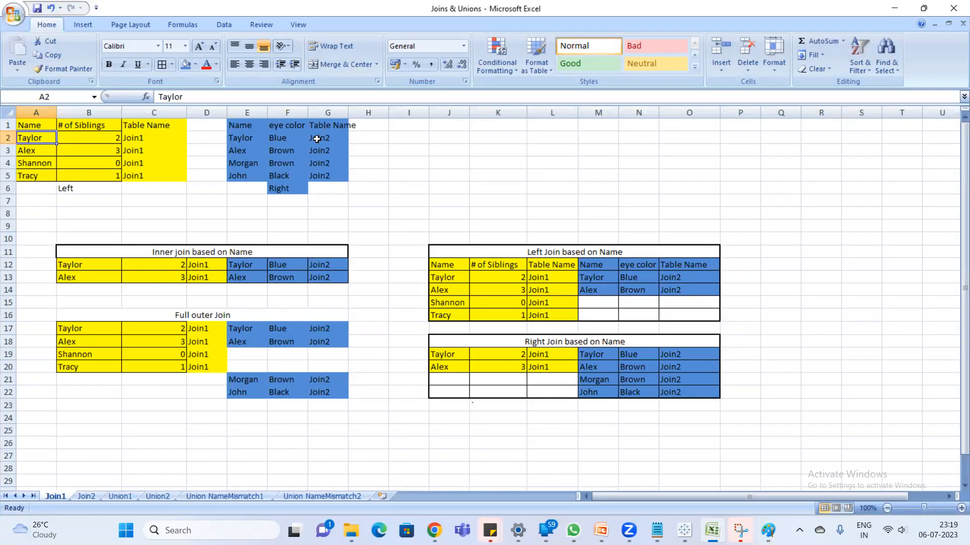
drag(31, 165, 55, 176)
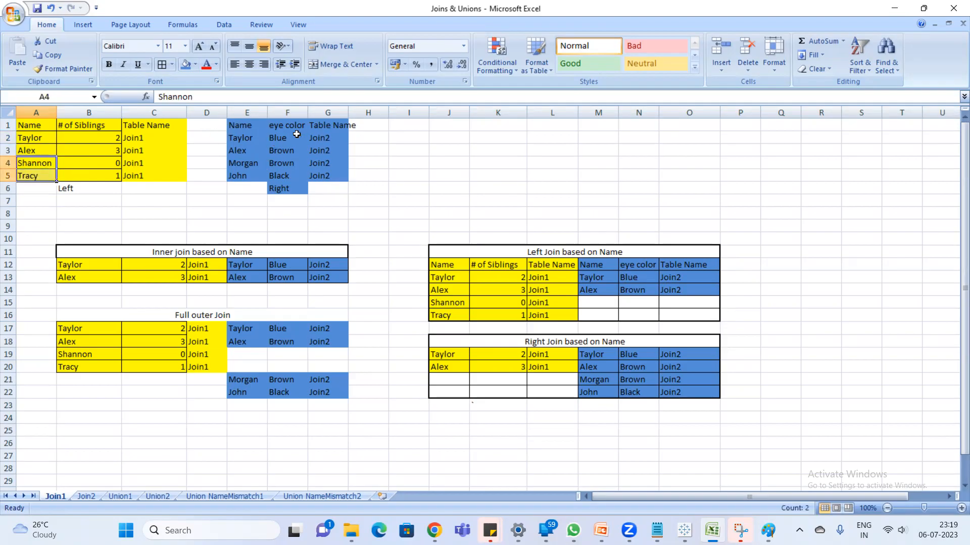
drag(251, 163, 253, 176)
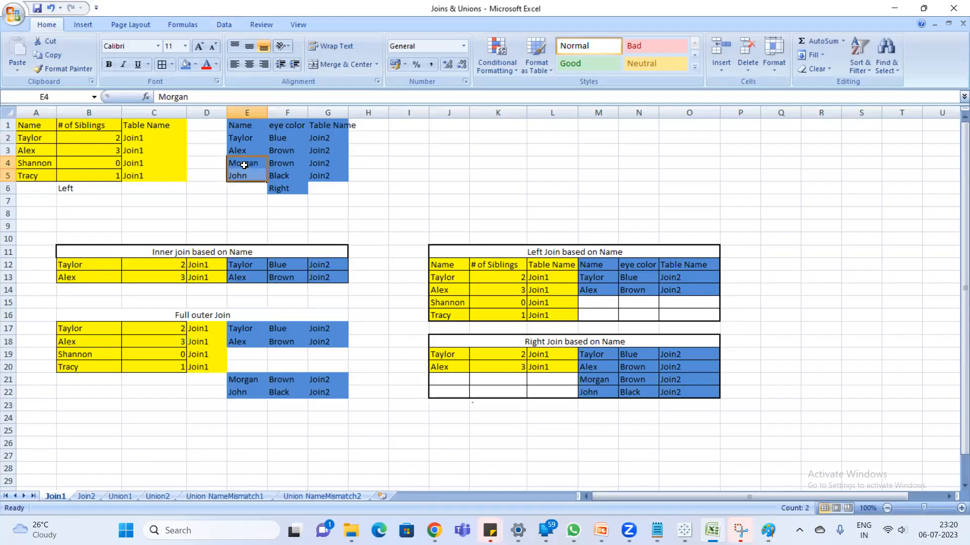
click(255, 178)
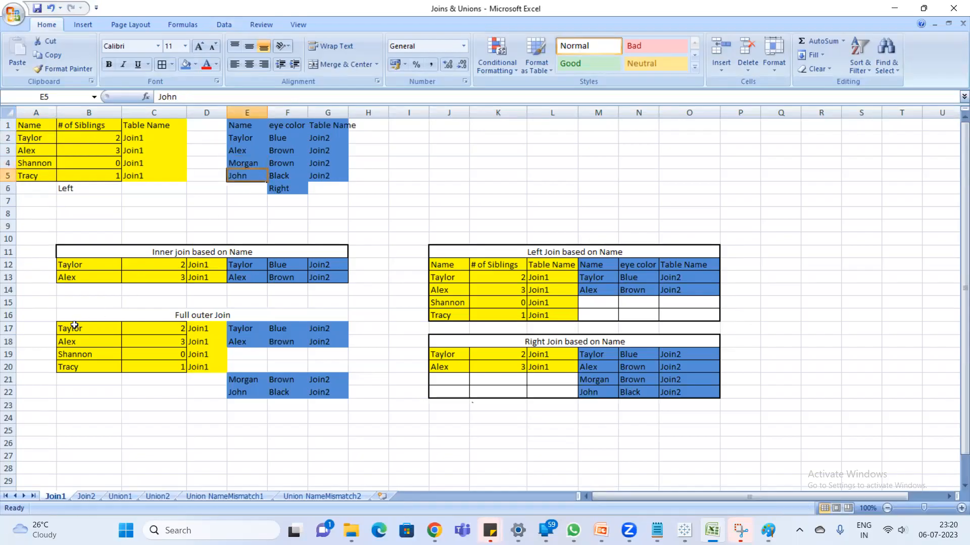
- Apply All Borders to the Full outer Join data rows B17:G22 and Outside Borders around the whole block B16:G22
drag(75, 325, 328, 392)
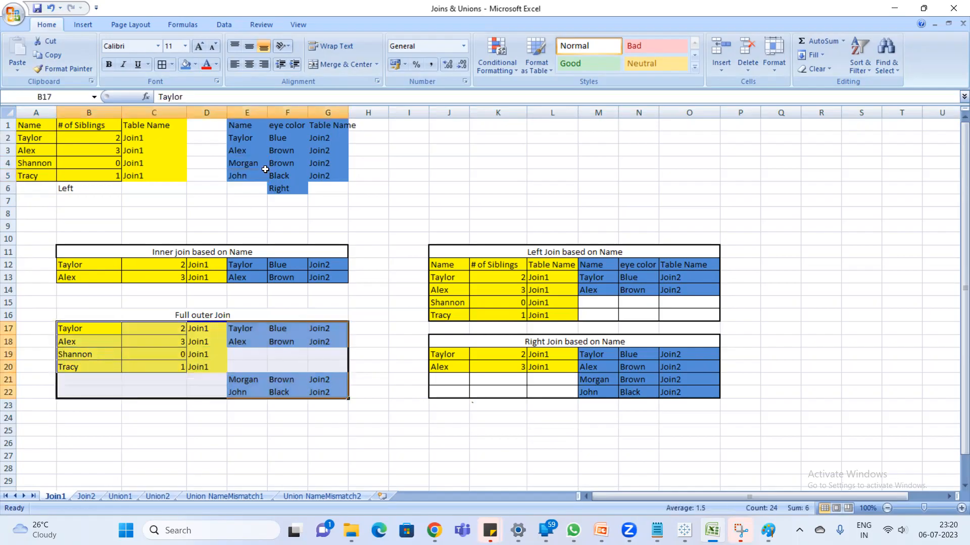
click(163, 66)
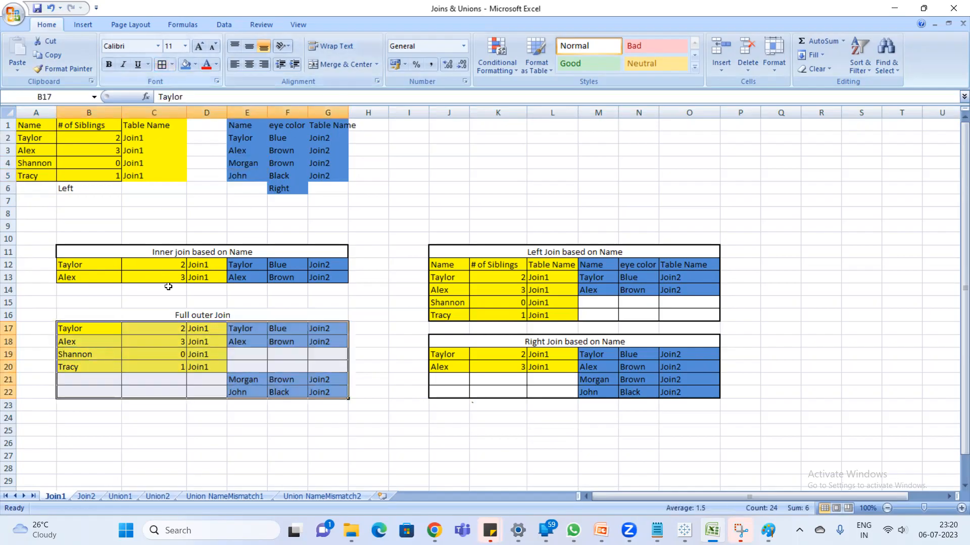
drag(82, 309, 321, 392)
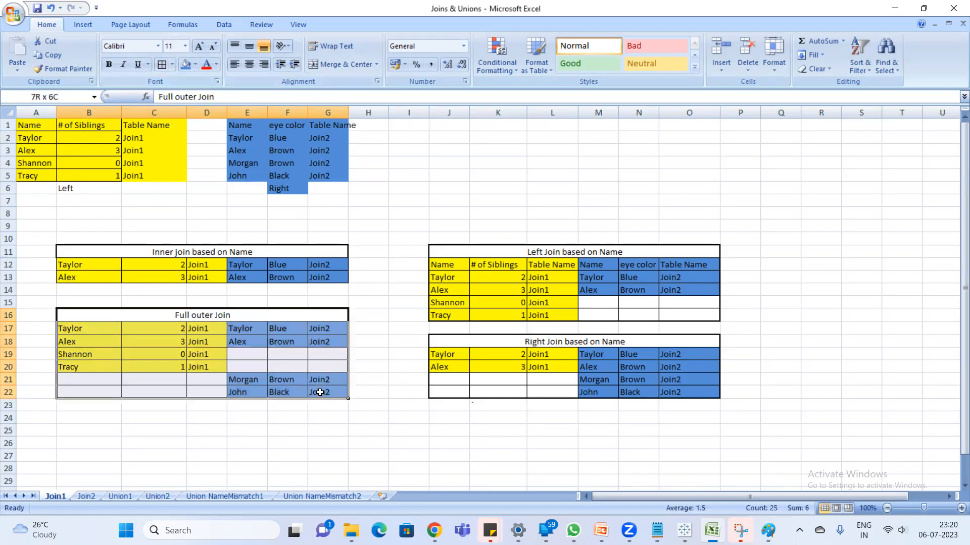
click(172, 65)
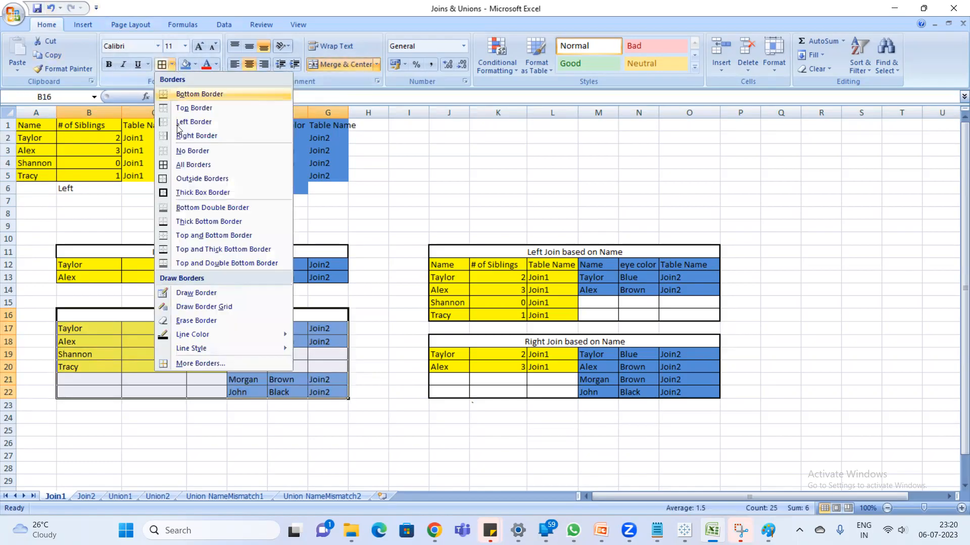
click(206, 180)
click(411, 418)
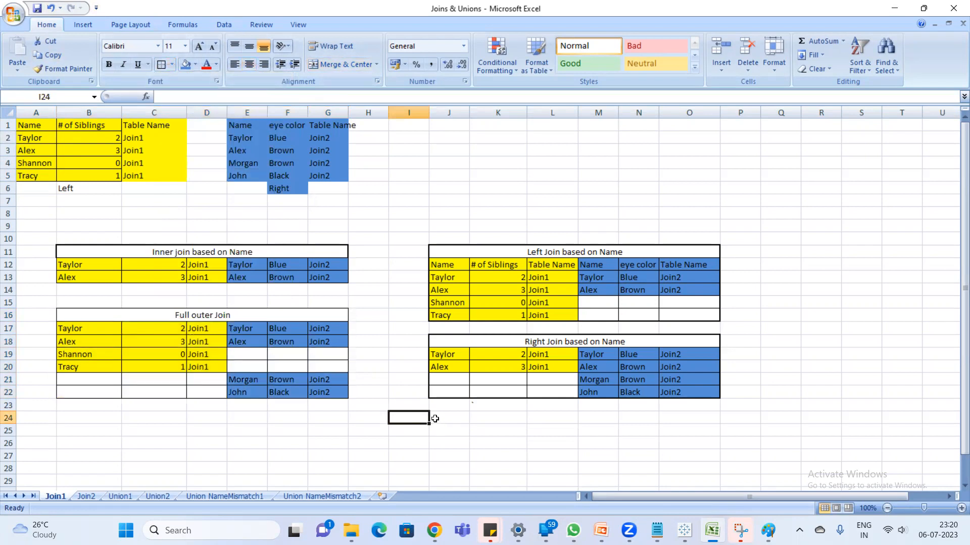
- Put a Thick Box Border around the Full outer Join block B16:G22, including its heading
click(72, 313)
drag(117, 366, 137, 387)
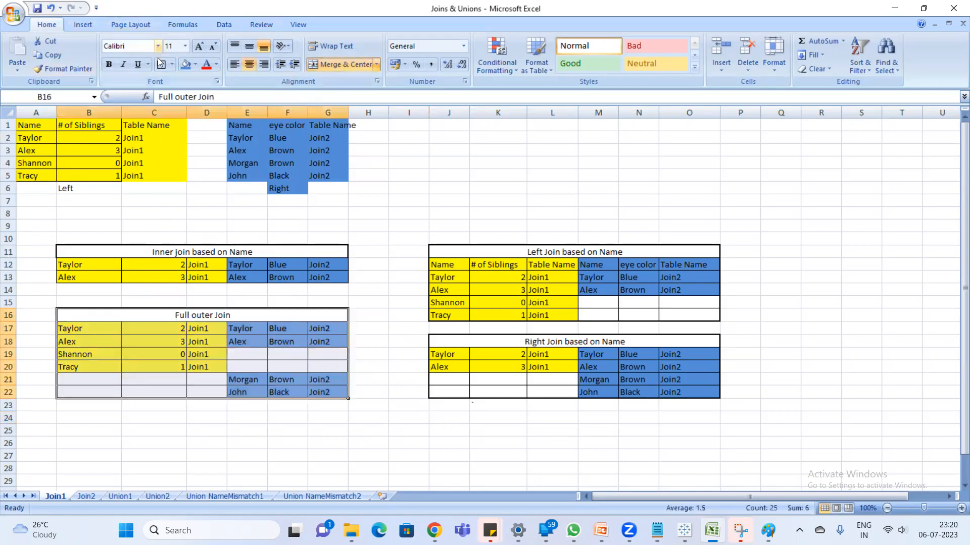
click(172, 64)
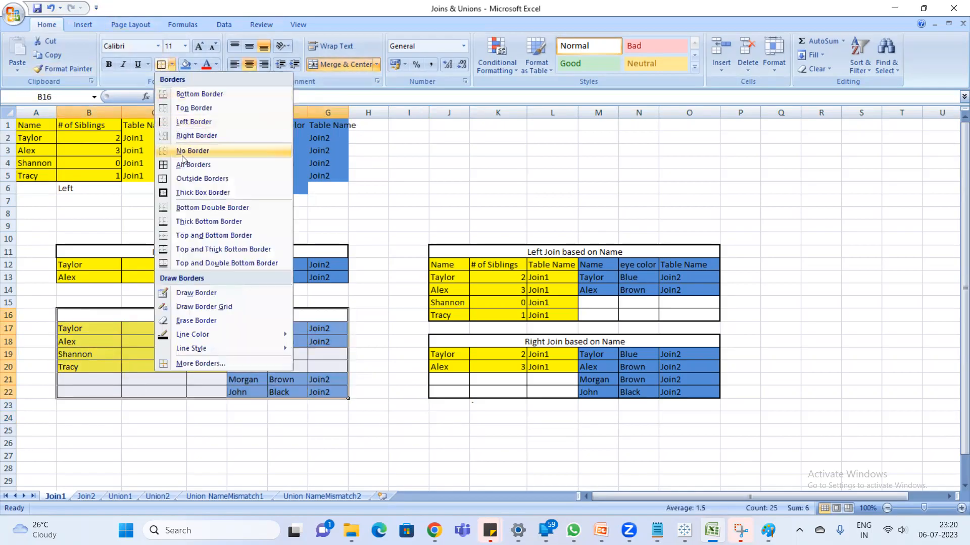
click(185, 193)
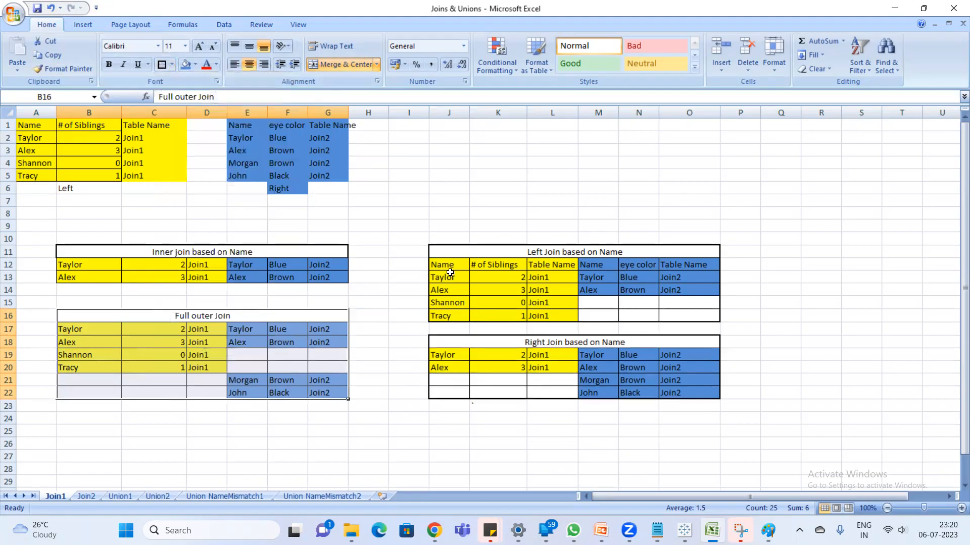
click(392, 278)
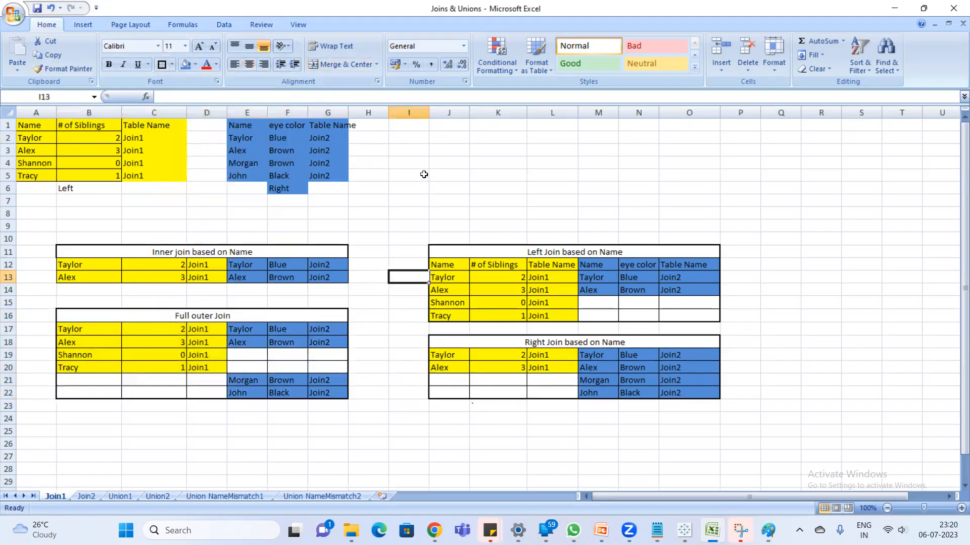
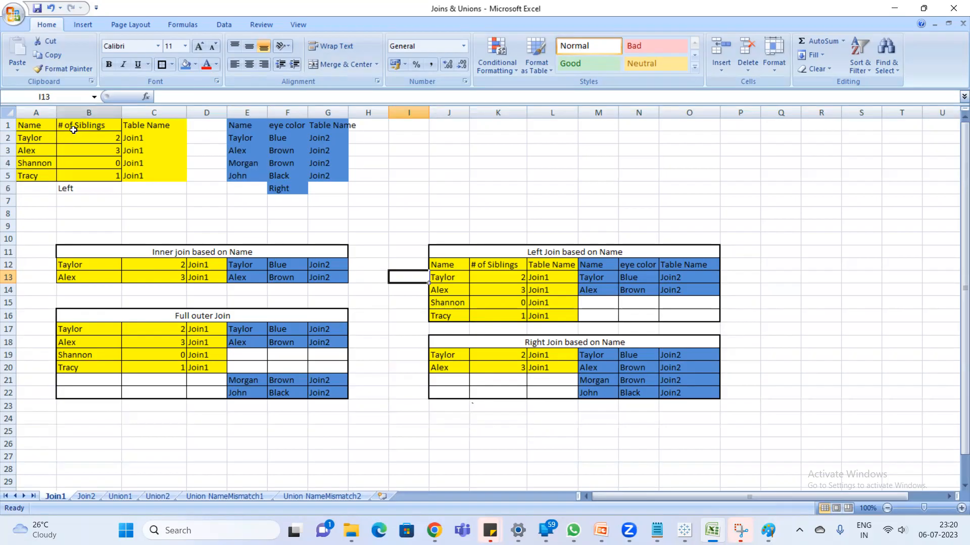
- Review the Join1 source table against the Left Join and Full outer Join result tables
drag(37, 126, 147, 176)
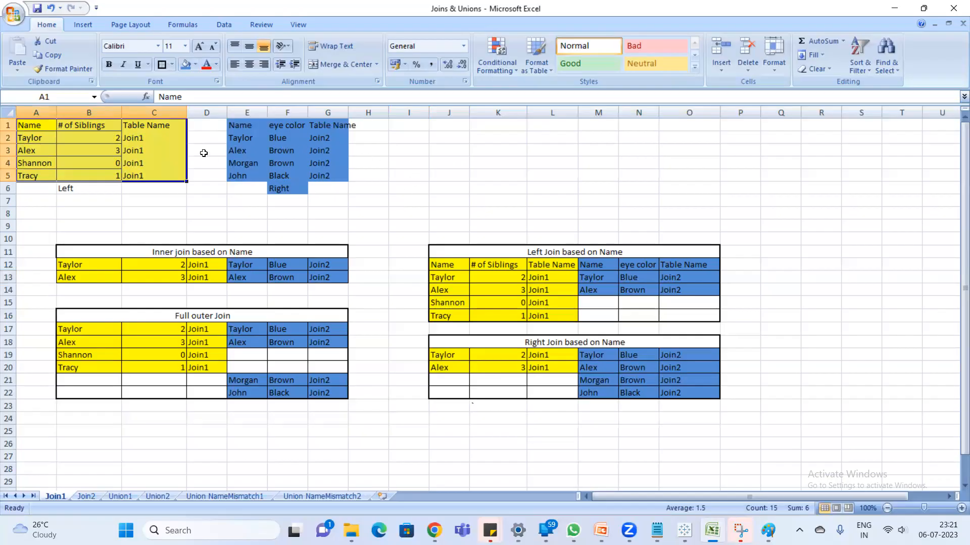
drag(460, 249, 665, 312)
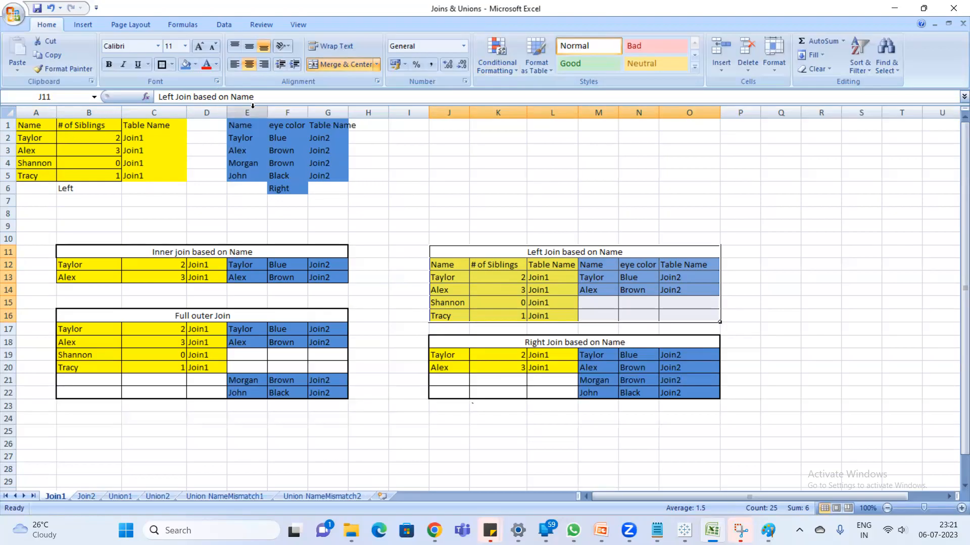
drag(73, 310, 316, 404)
click(392, 358)
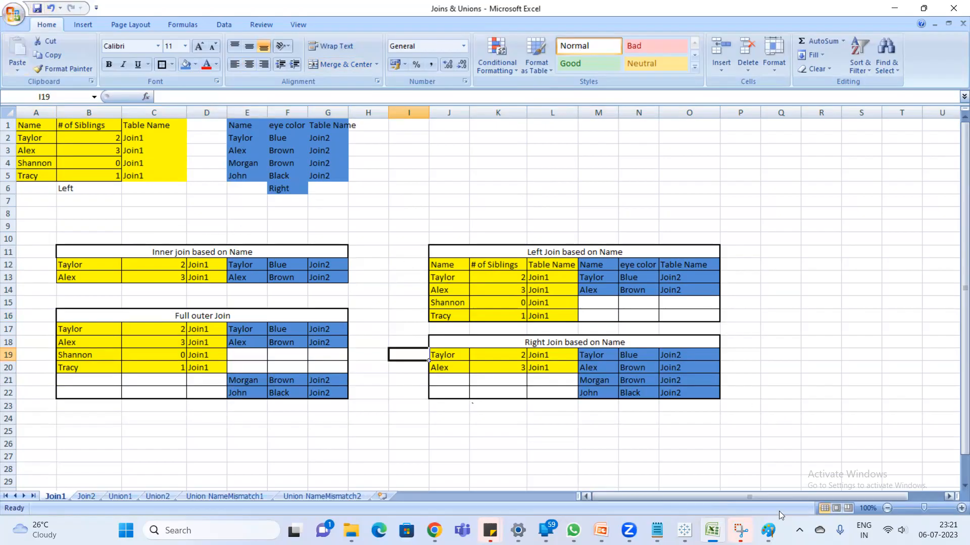
- Switch to Tableau and connect to the Microsoft Excel workbook Joins & Unions in the practice folder on drive D
mouse_move(684, 531)
click(682, 470)
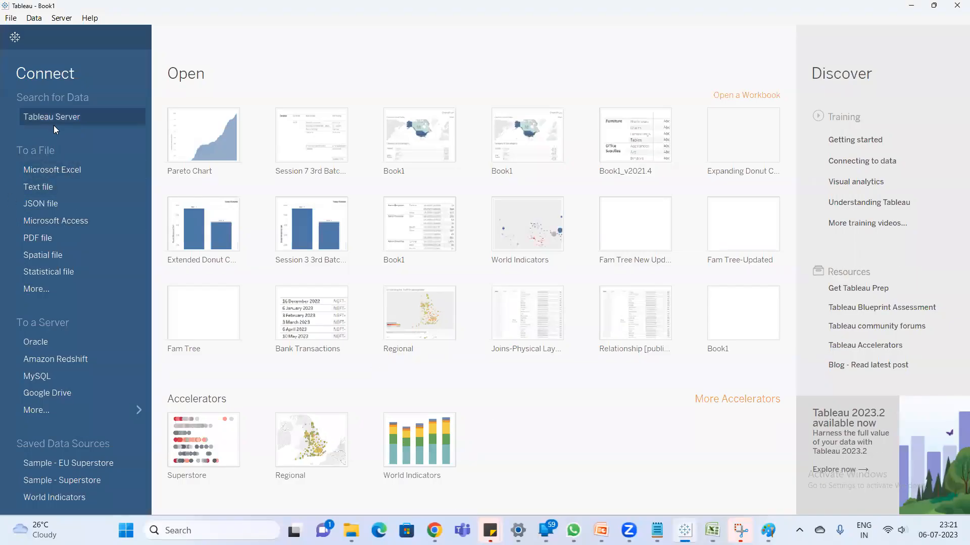
click(51, 168)
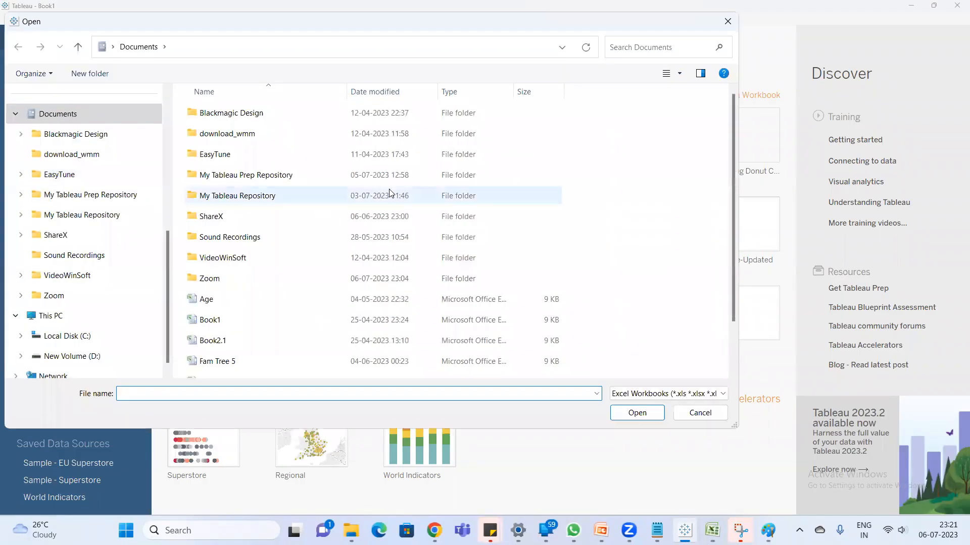
click(94, 356)
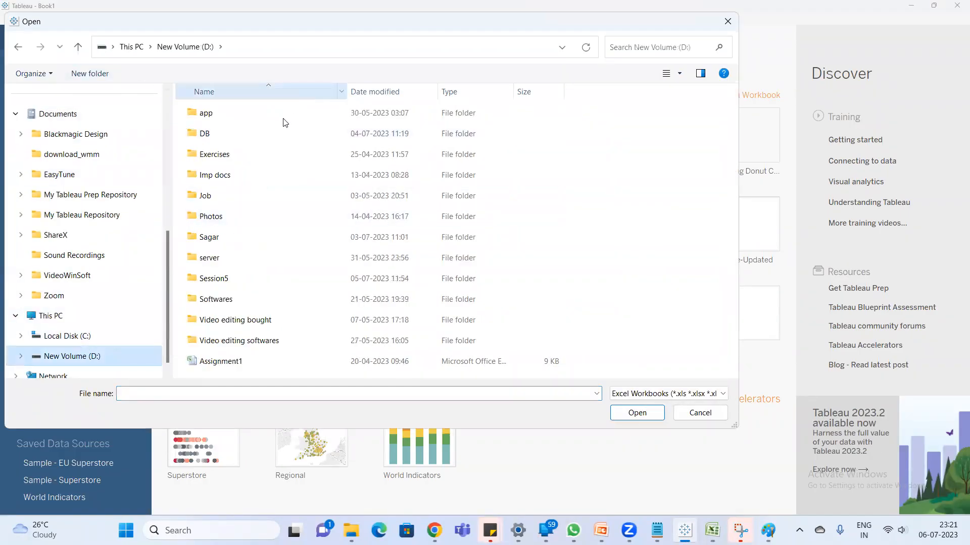
click(233, 236)
double_click(232, 233)
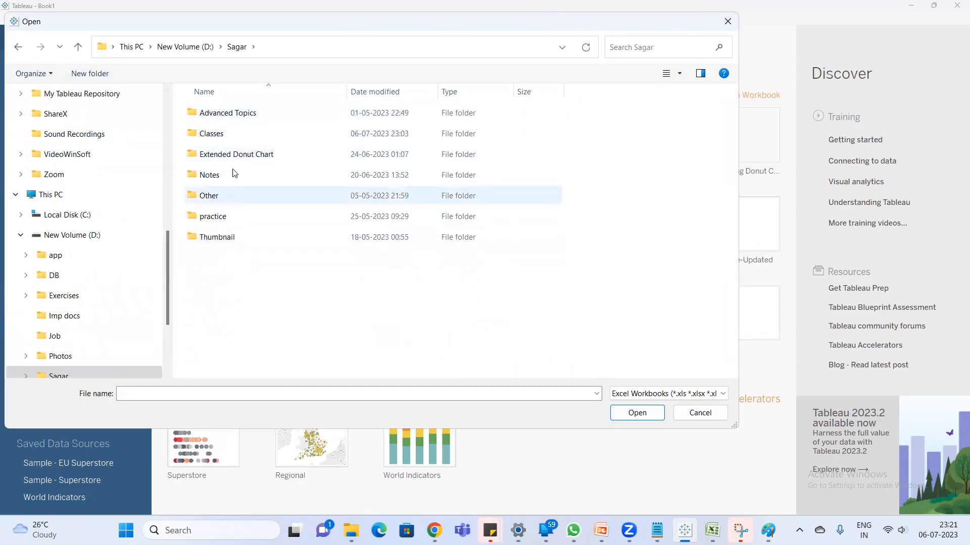
double_click(236, 217)
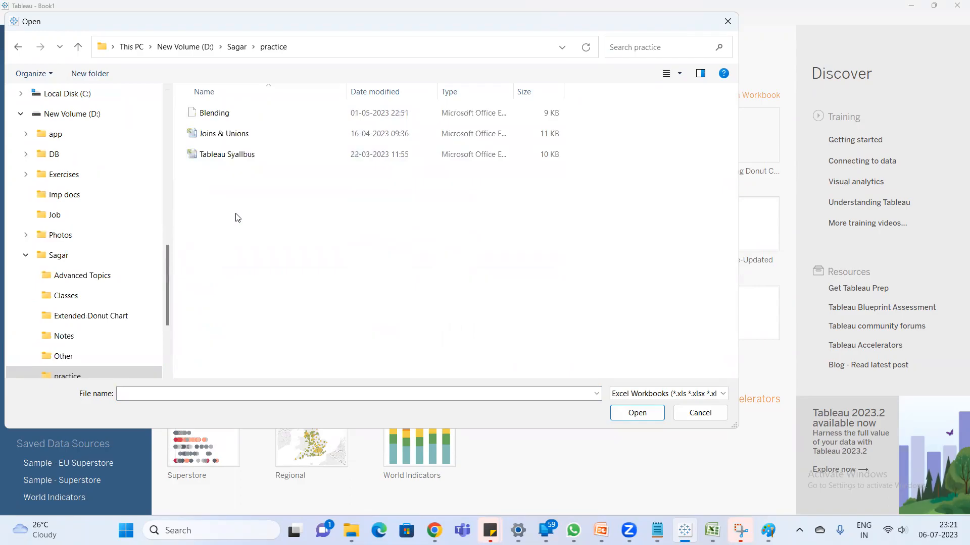
double_click(241, 137)
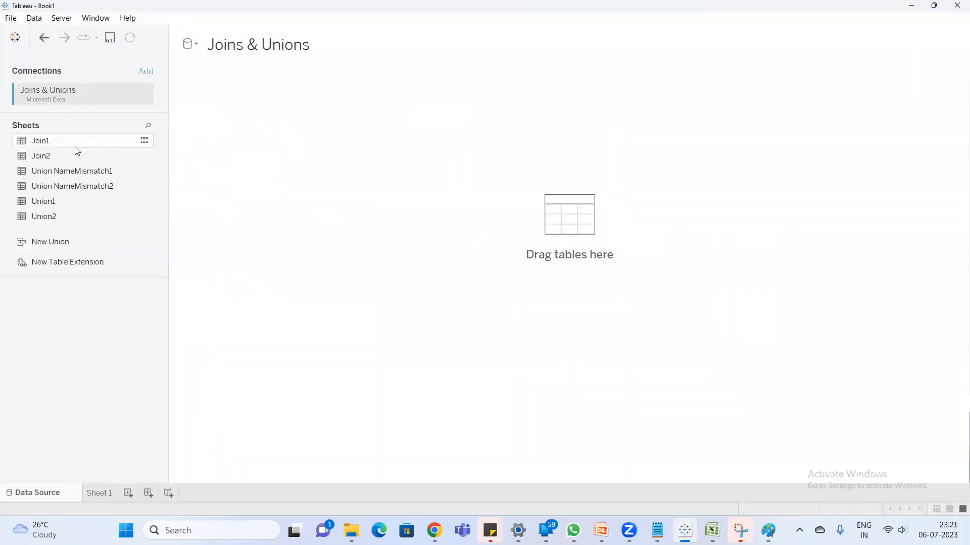
- Add the Join1 sheet to the data source canvas and compare its fields with the Join1 and Join2 tables in Excel
drag(72, 149, 288, 173)
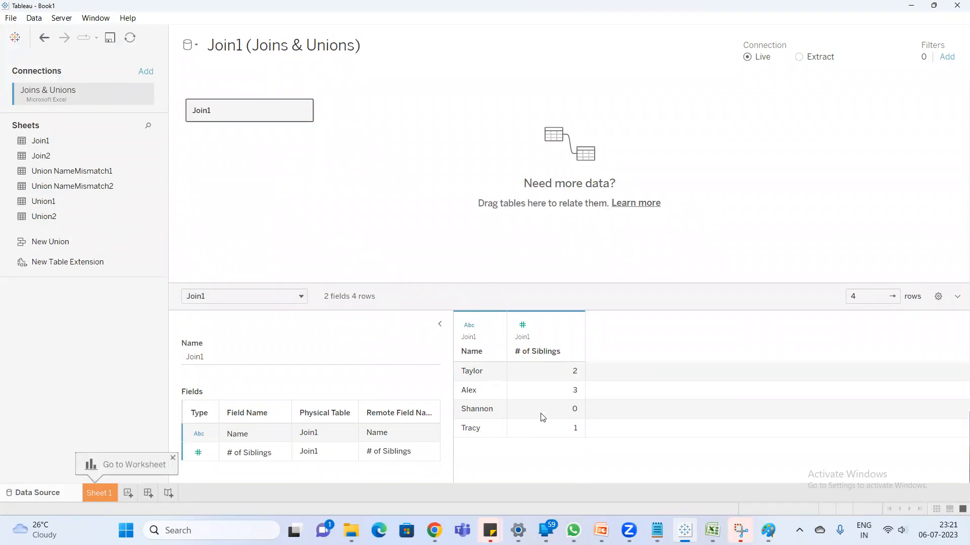
key(alt+Tab)
drag(30, 125, 146, 175)
drag(247, 130, 318, 181)
key(alt+Tab)
click(304, 111)
click(298, 150)
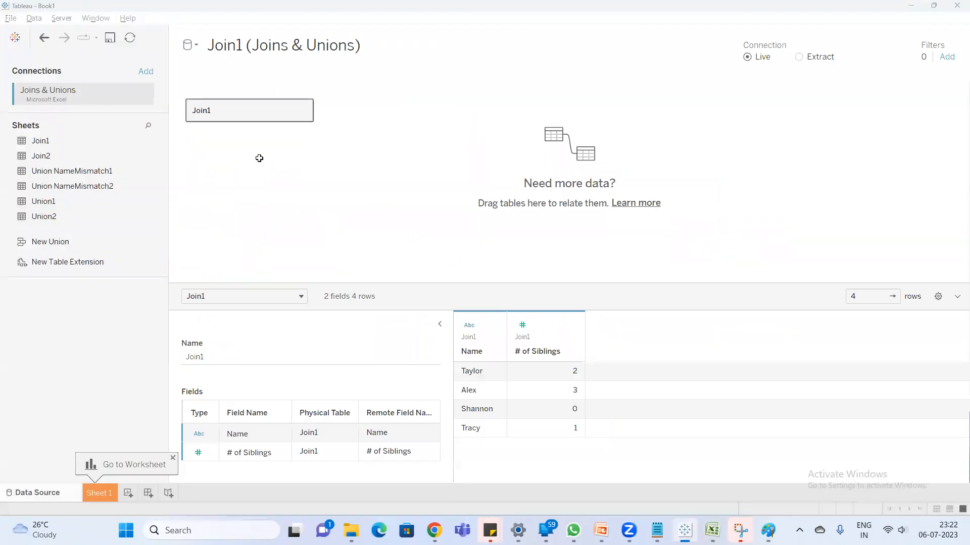
- Check the Join2 worksheet in the Excel workbook, then return to the Tableau data source
key(alt+Tab)
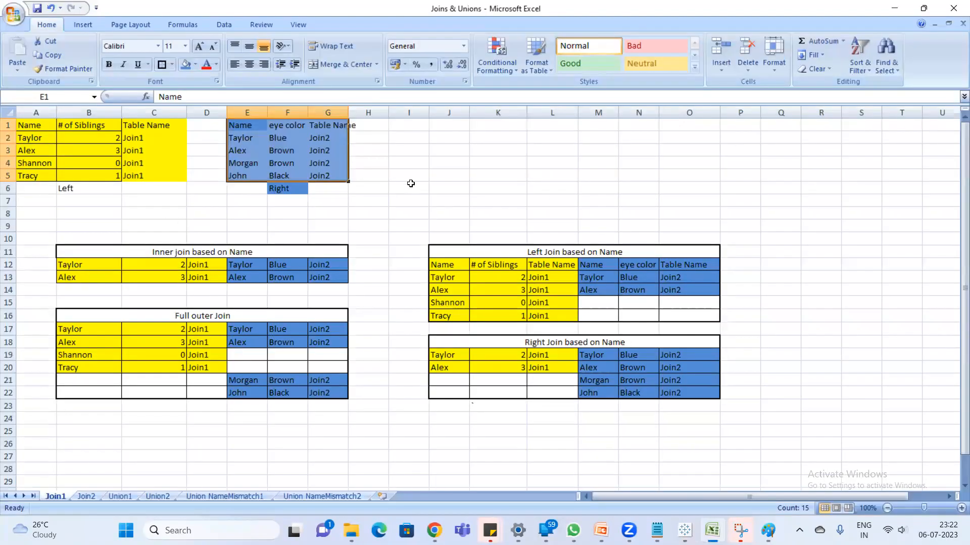
key(alt+Tab)
key(alt+Tab)
click(85, 496)
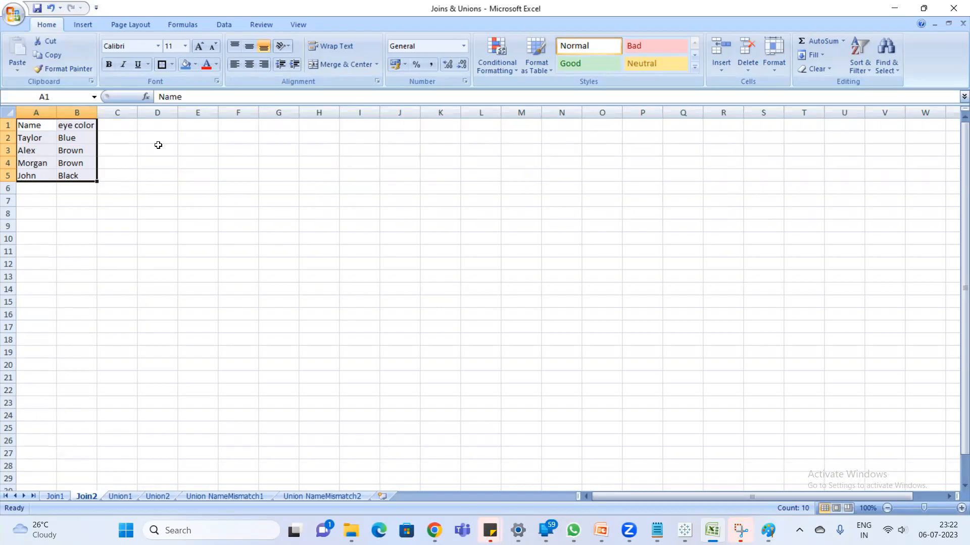
key(alt+Tab)
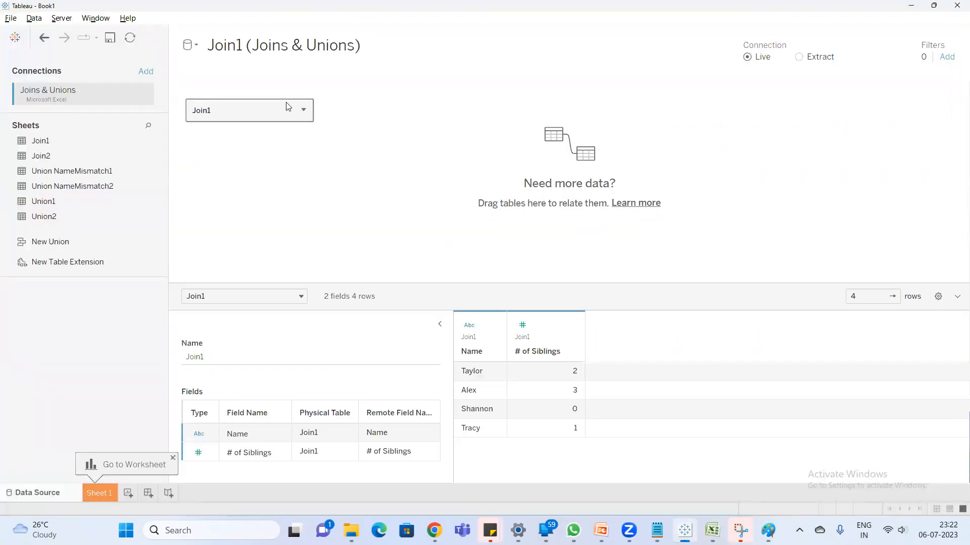
- Remove Join1 from the canvas and place the Join1 sheet on it again
click(304, 114)
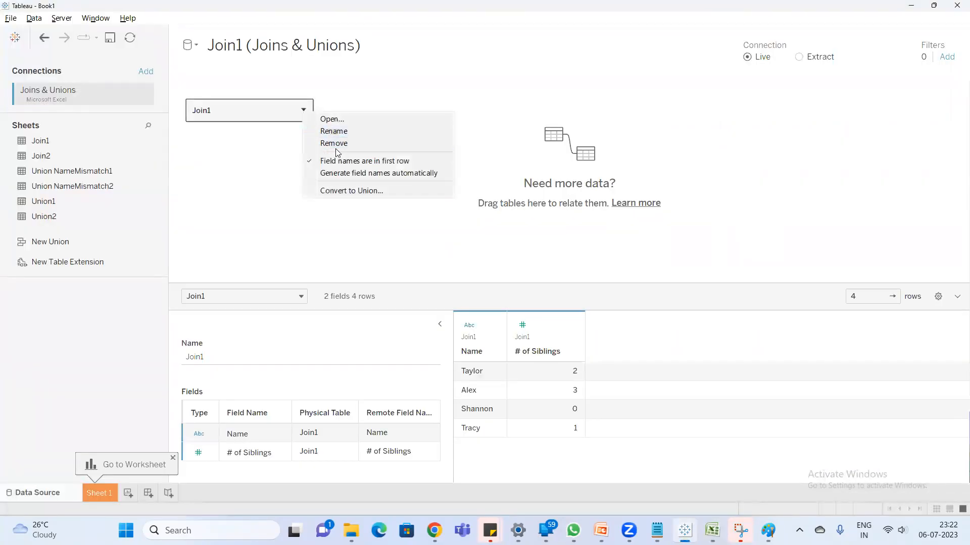
click(335, 147)
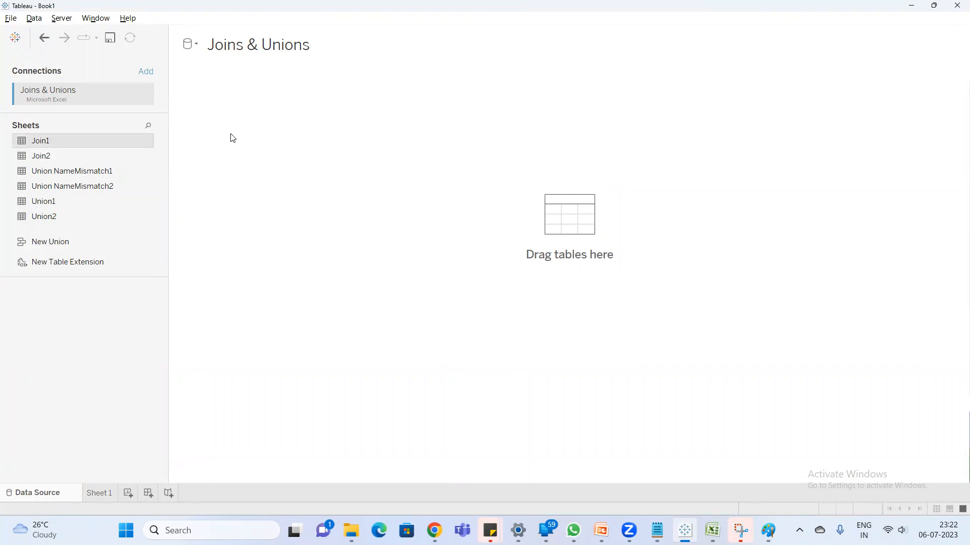
drag(233, 138, 232, 136)
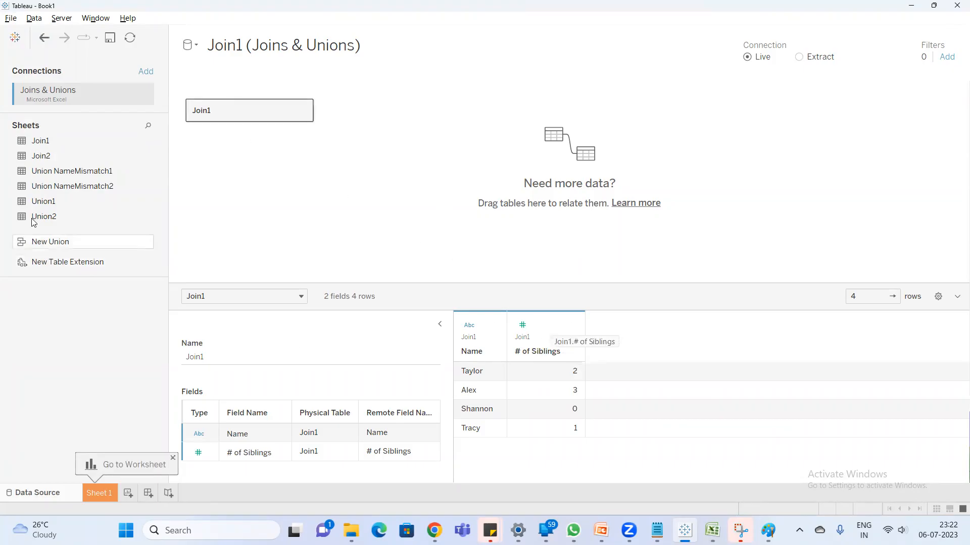
- Replace Join1 on the canvas with the Join2 sheet to preview its data
click(305, 111)
click(337, 139)
drag(22, 161, 214, 132)
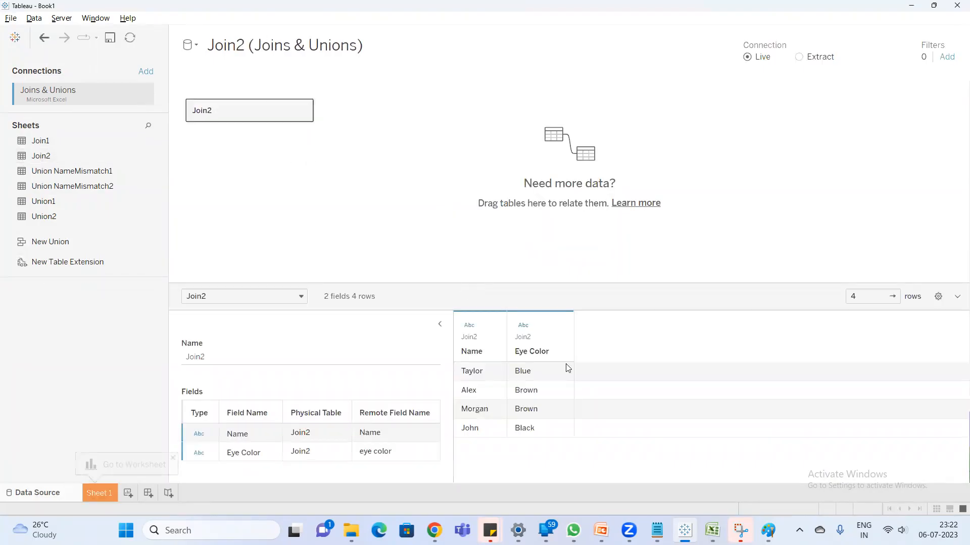
- Replace Join2 on the canvas with the Join1 sheet and open Join1's physical layer
click(304, 106)
click(316, 140)
drag(59, 139, 214, 128)
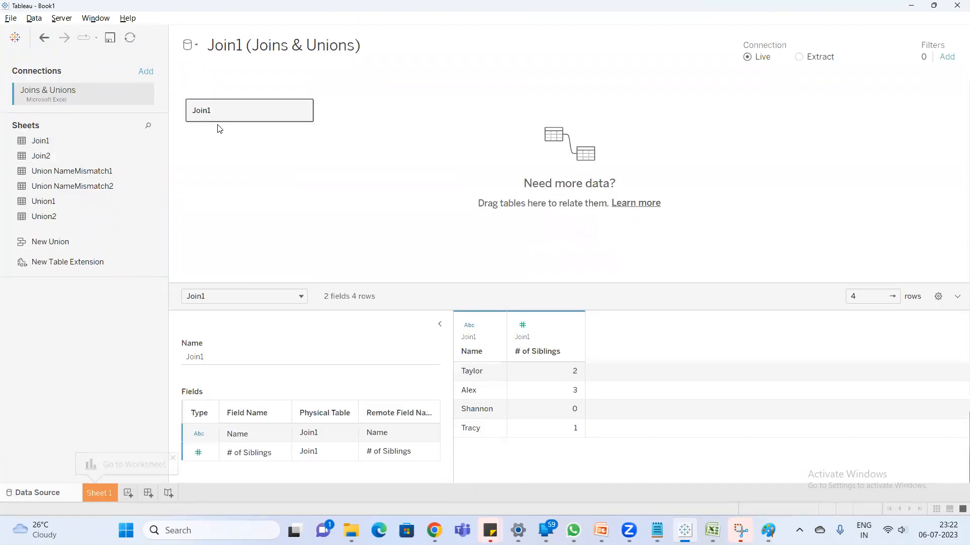
double_click(219, 120)
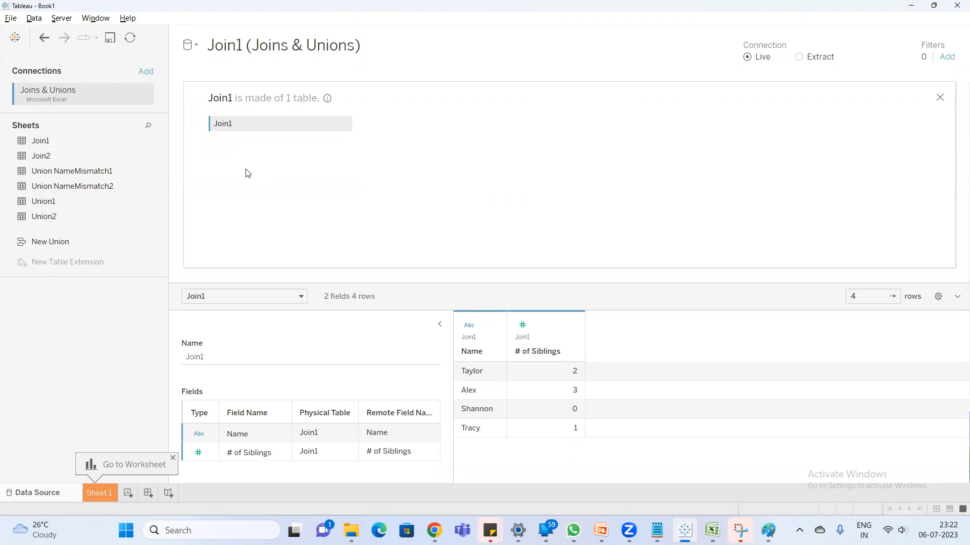
- Add the lines "physical layer" and "joins" below the join definitions in Notepad, then return to Tableau
click(657, 530)
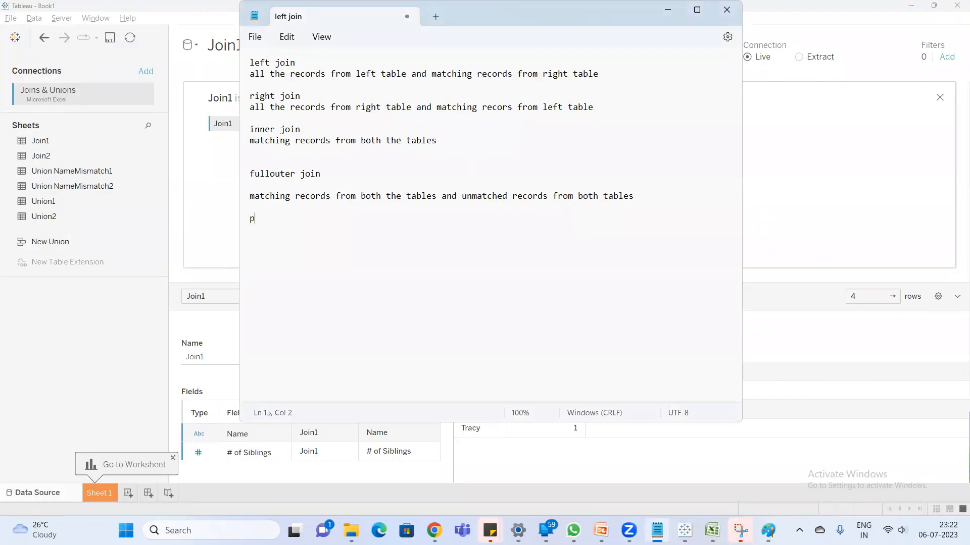
text(lay)
key(BackSpace)
key(BackSpace)
text(laye)
click(190, 194)
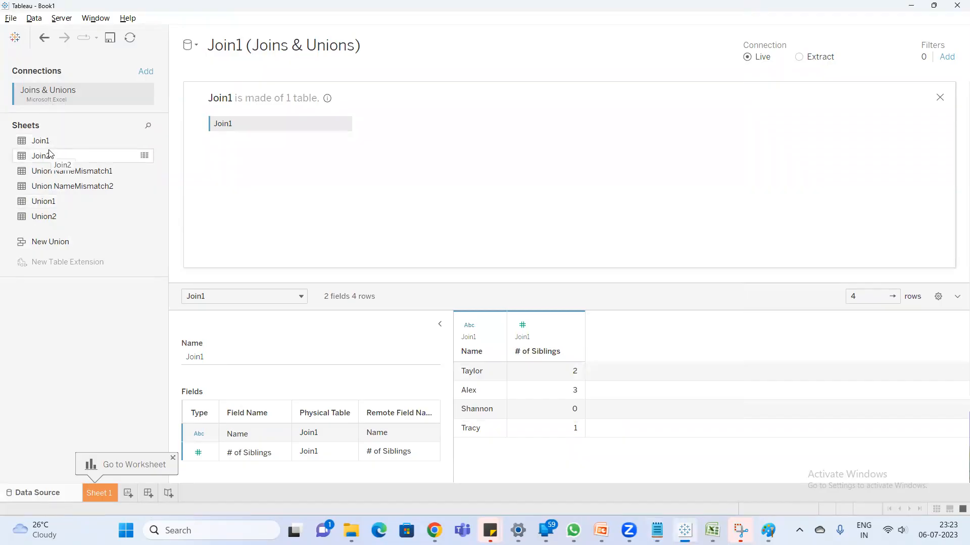
- Join the Join2 sheet to Join1 in the physical layer and open the join's settings
drag(49, 156, 380, 124)
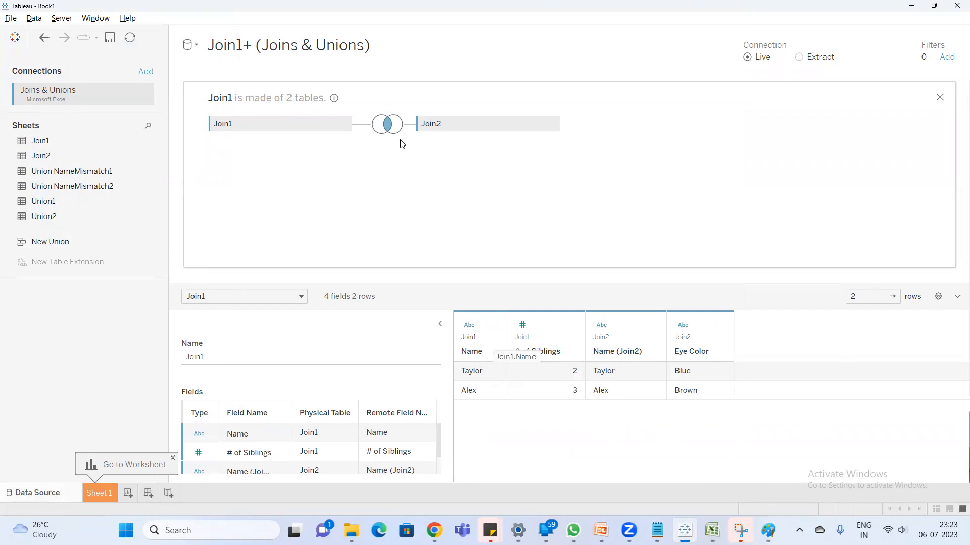
click(388, 126)
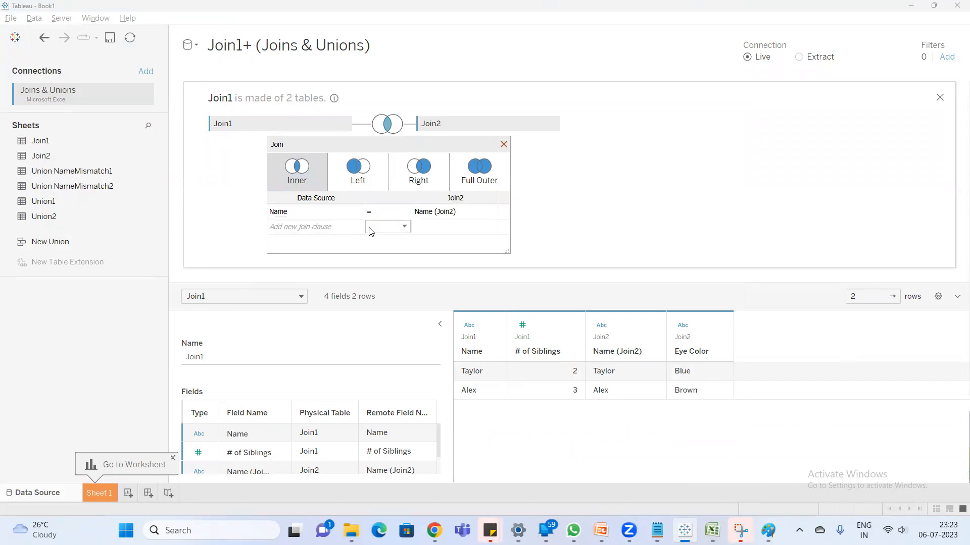
- Examine the Name columns of the Join1 and Join2 tables on the Join1 worksheet in Excel as the common join field
key(alt+Tab)
key(alt)
mouse_move(712, 530)
click(712, 468)
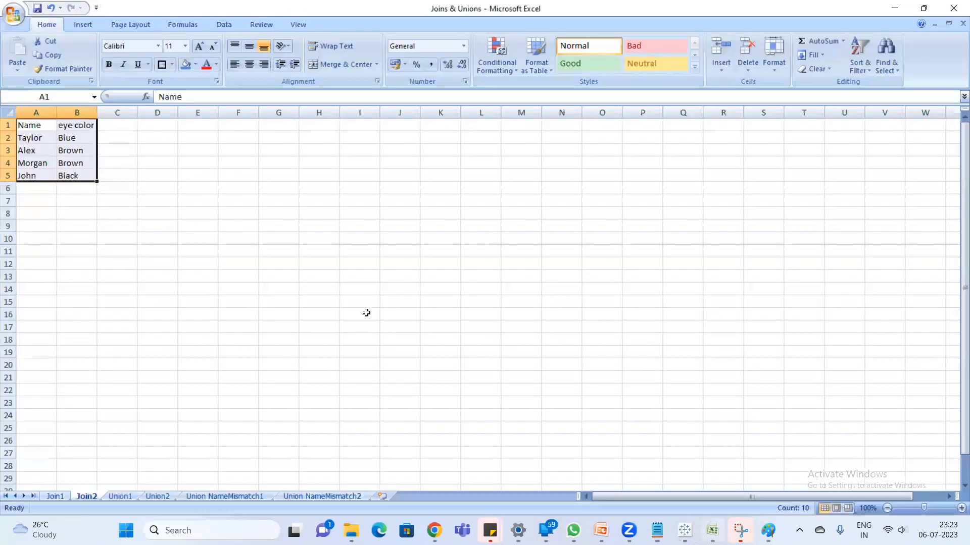
click(55, 496)
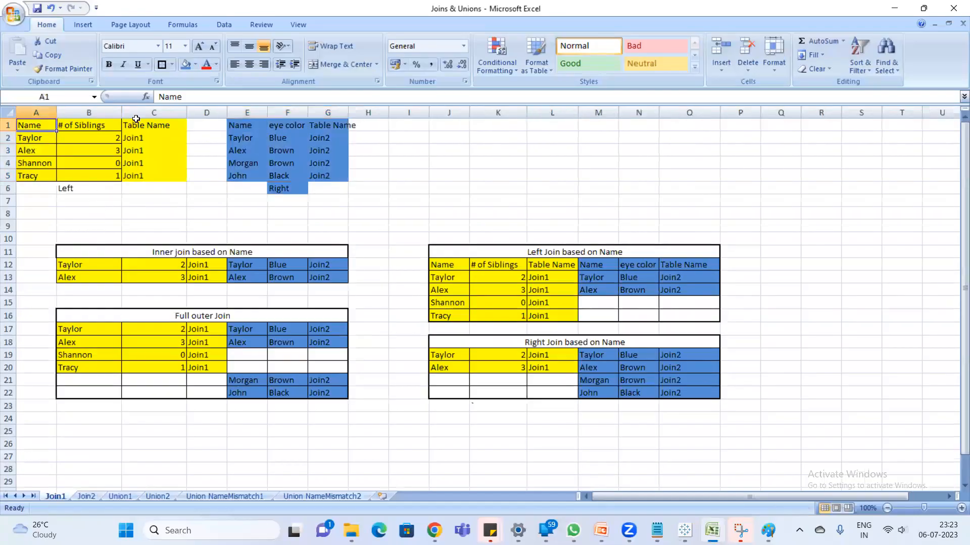
click(238, 125)
ctrl+click(23, 128)
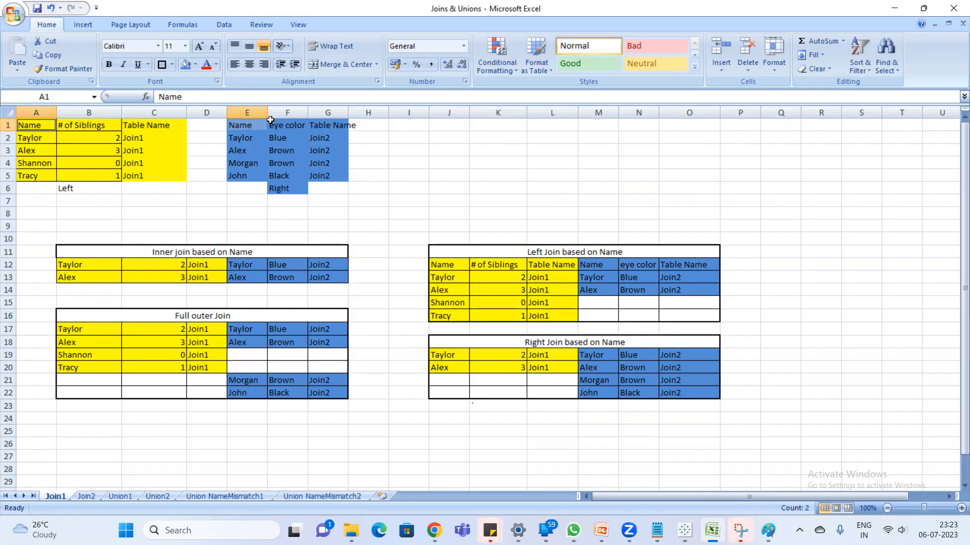
key(alt+Tab)
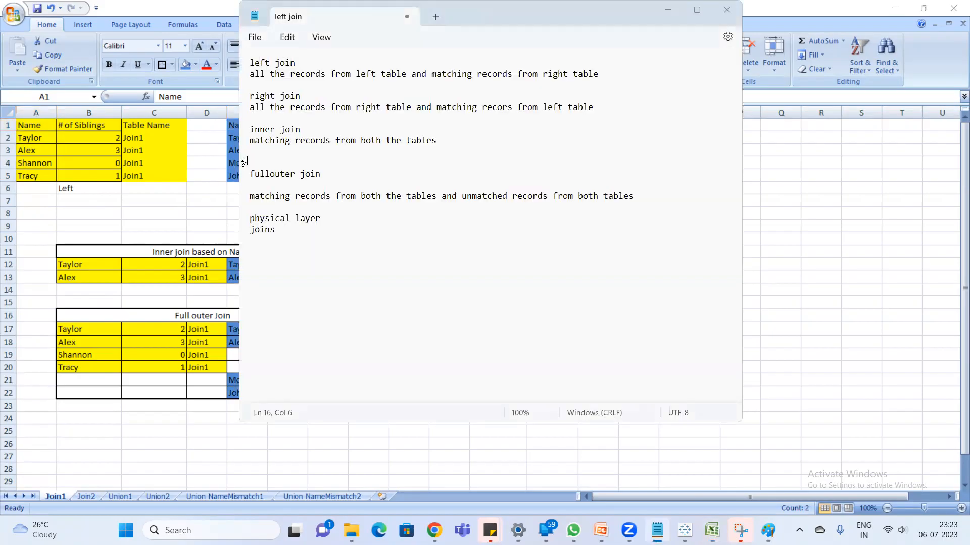
key(alt+Tab)
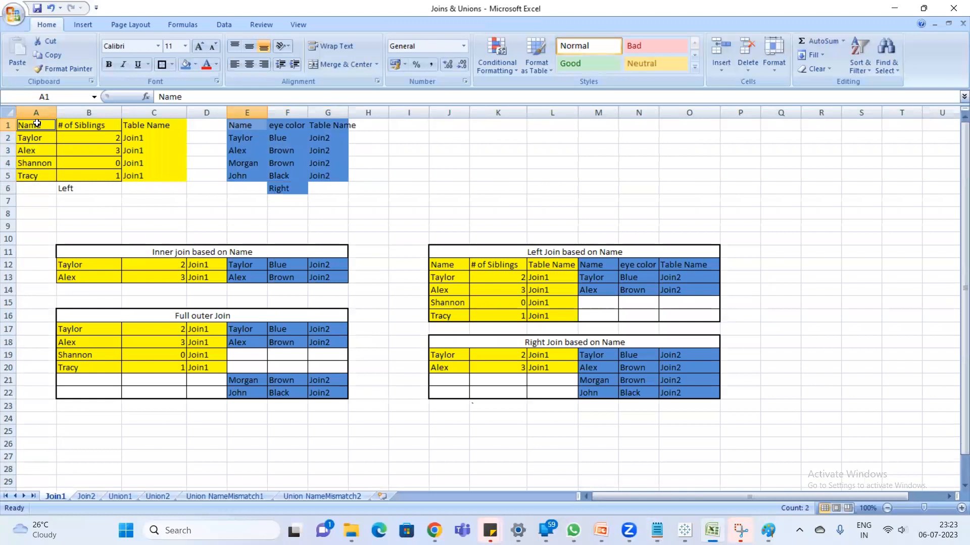
click(248, 124)
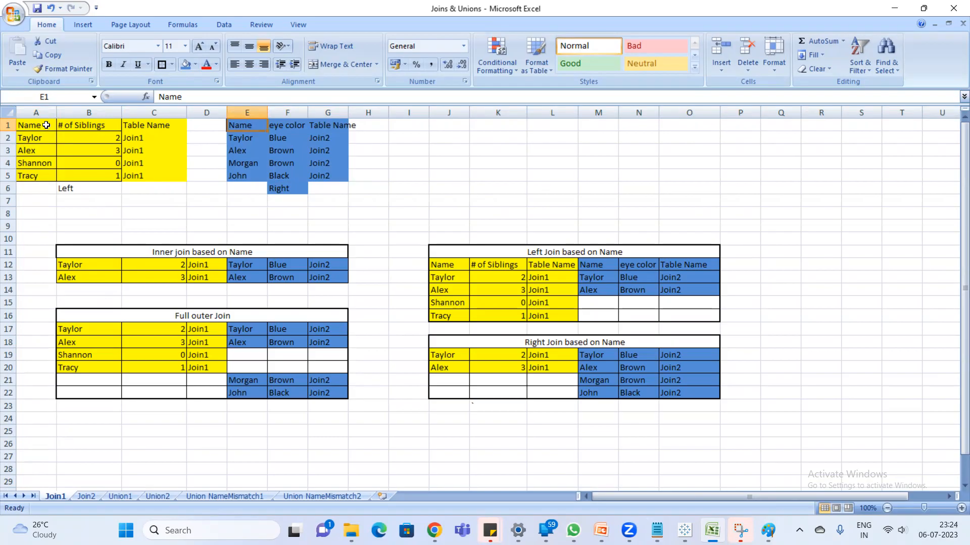
- Return to Tableau and inspect the fields available on the Join1 and Join2 sides of the Name join clause
click(656, 531)
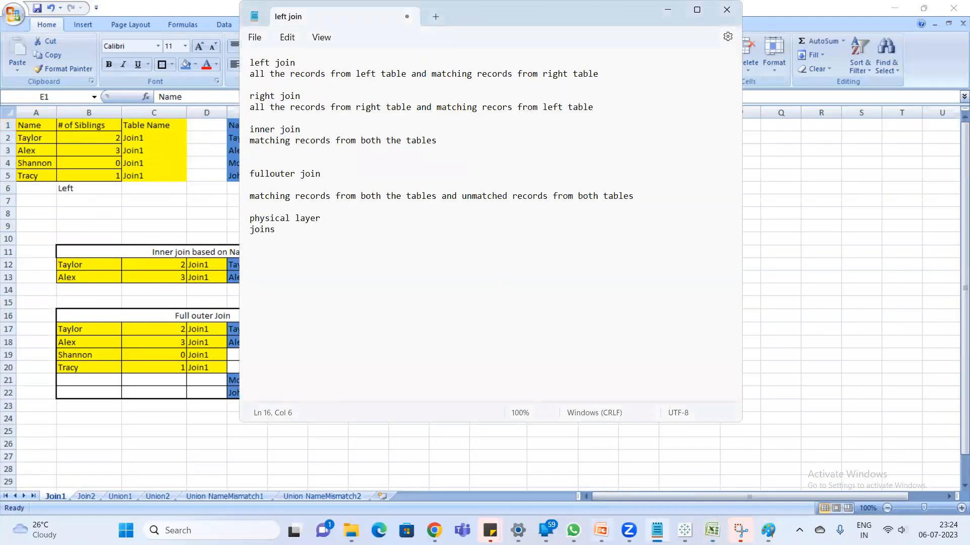
click(684, 529)
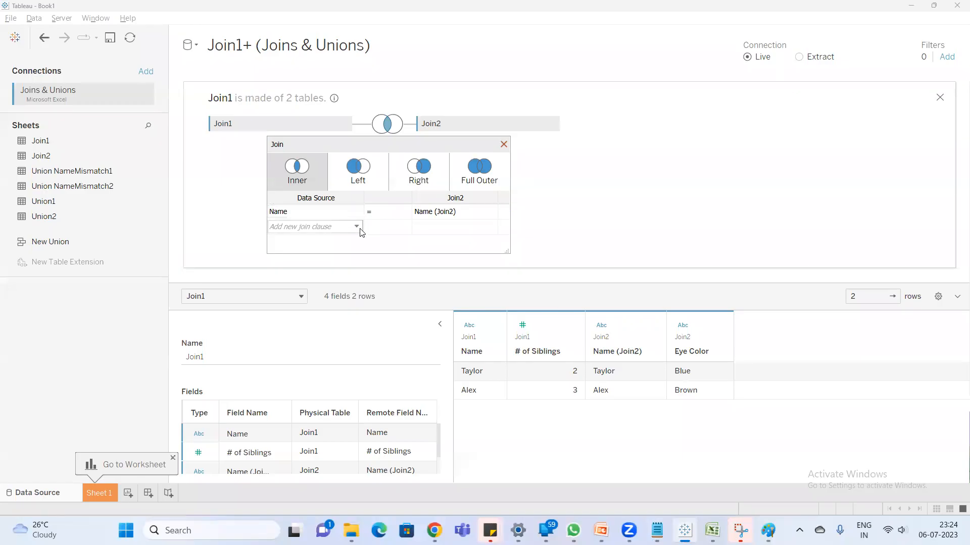
click(357, 212)
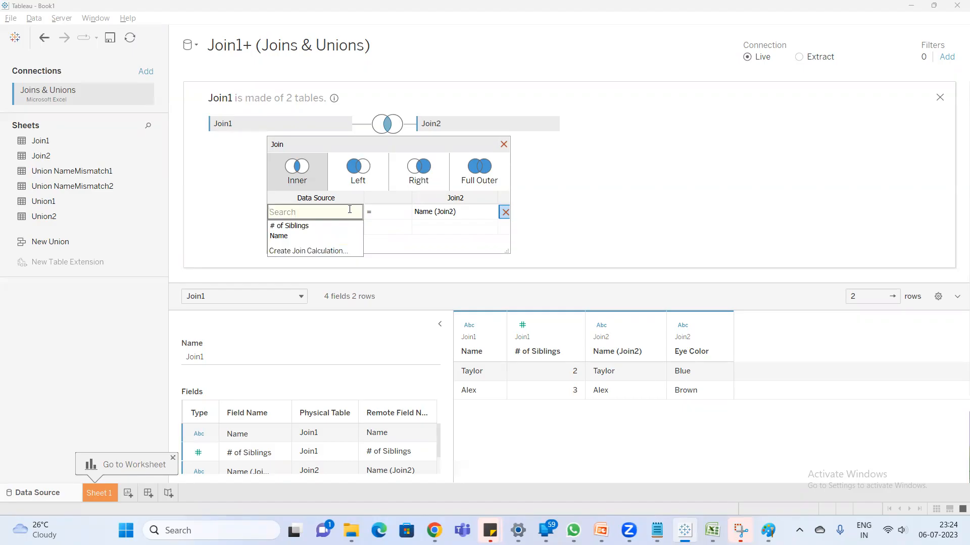
click(475, 212)
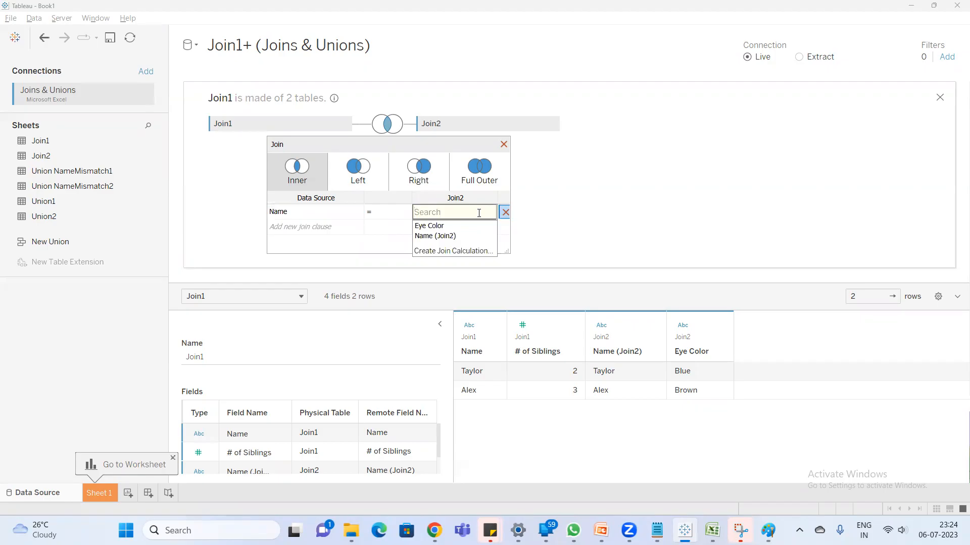
click(591, 178)
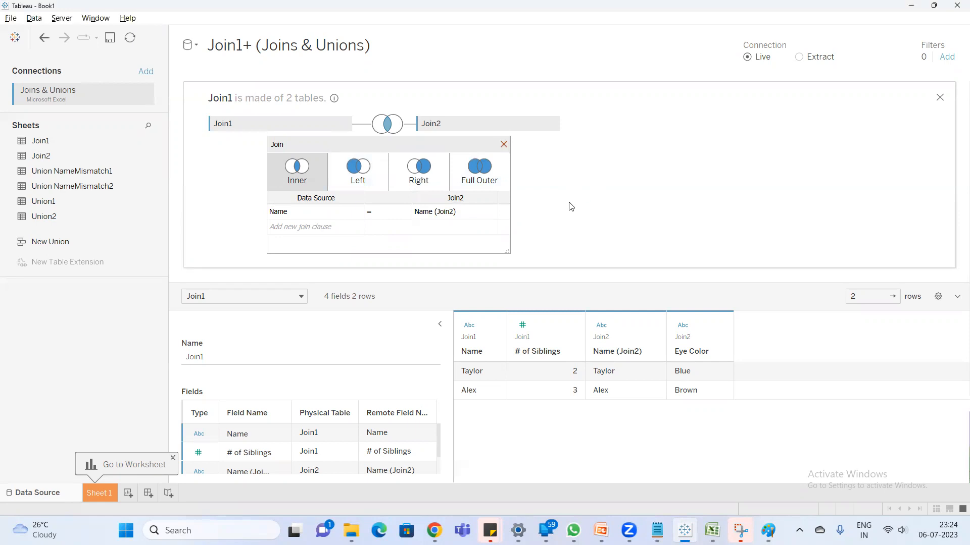
- Close the join settings and compare the inner join result with the matching names of both source tables on the Join1 worksheet in Excel
click(504, 144)
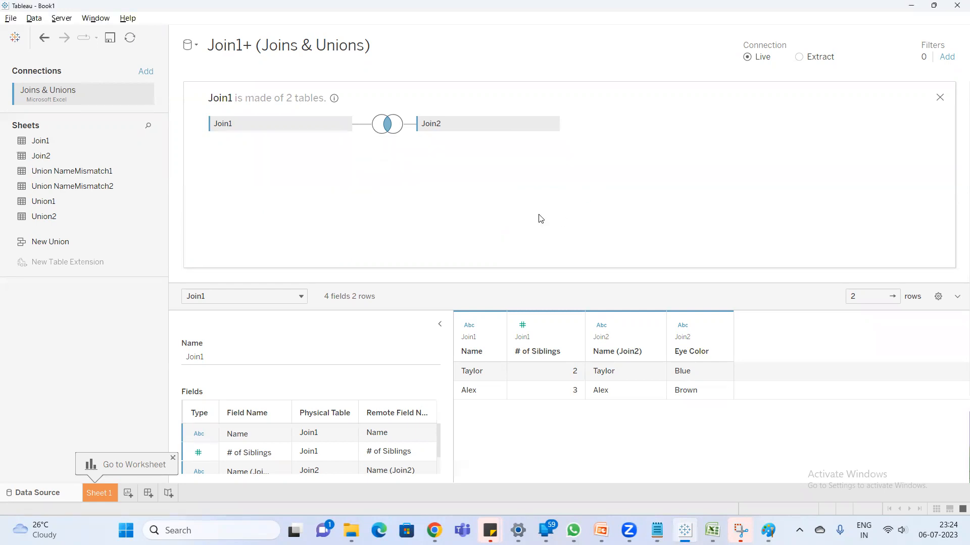
key(alt+Tab)
click(712, 530)
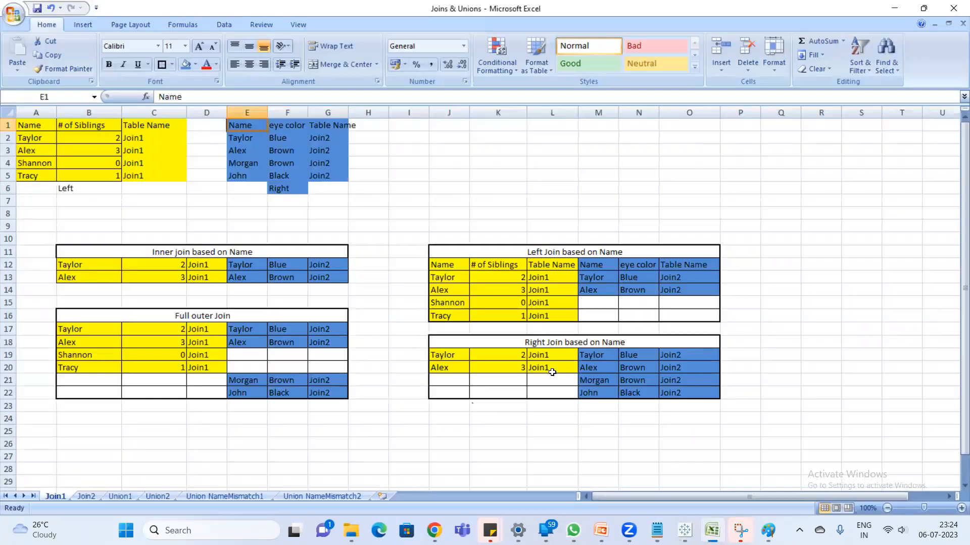
drag(82, 251, 287, 276)
click(28, 138)
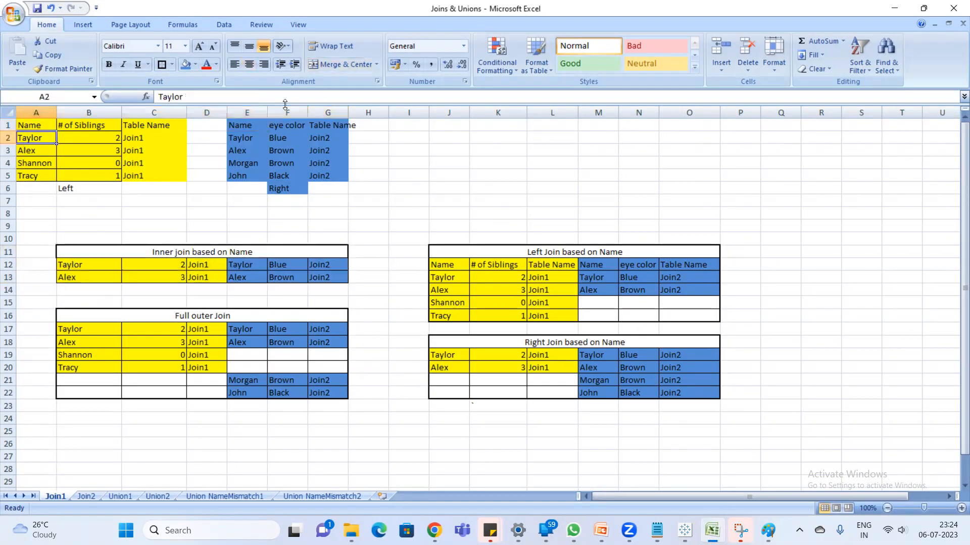
click(248, 140)
click(34, 154)
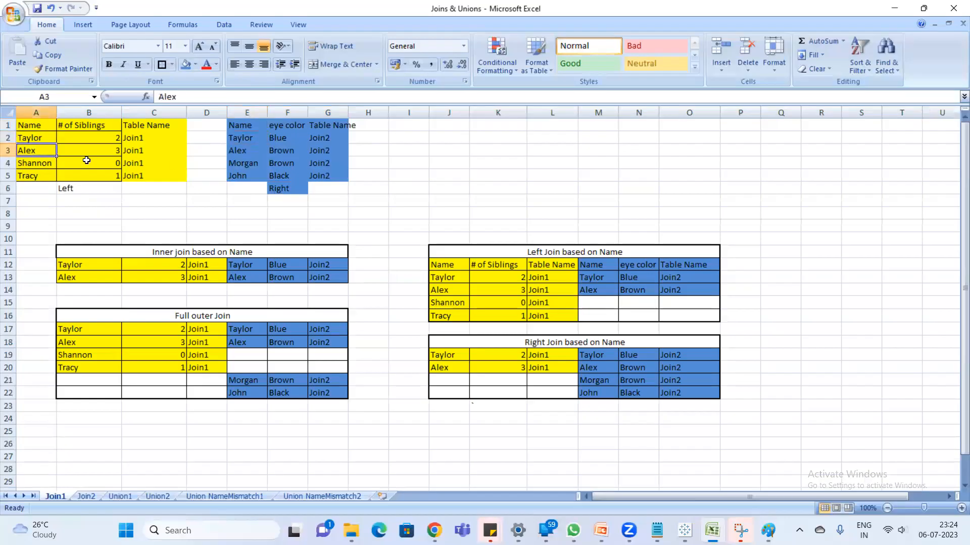
- Review the join definitions in Notepad and return to the joined data source in Tableau
key(alt+Tab)
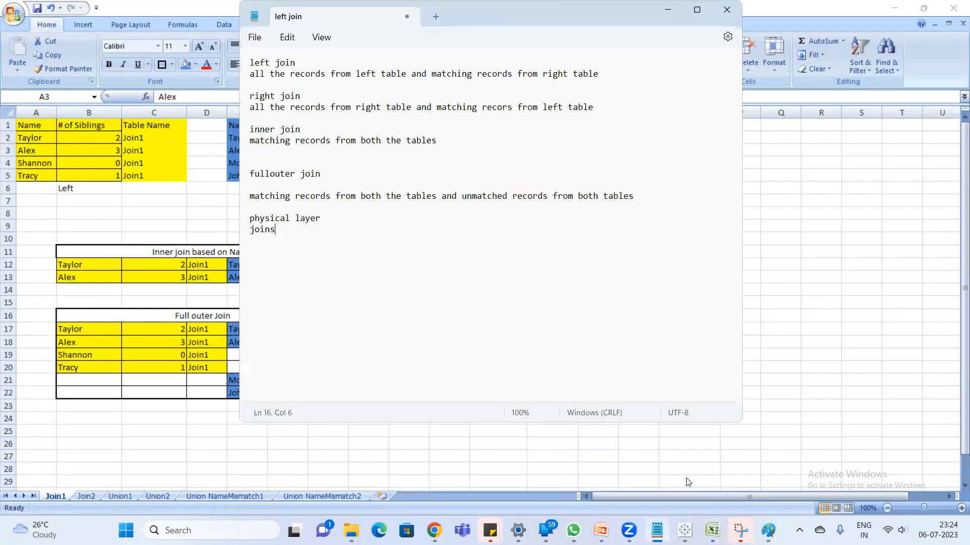
click(685, 530)
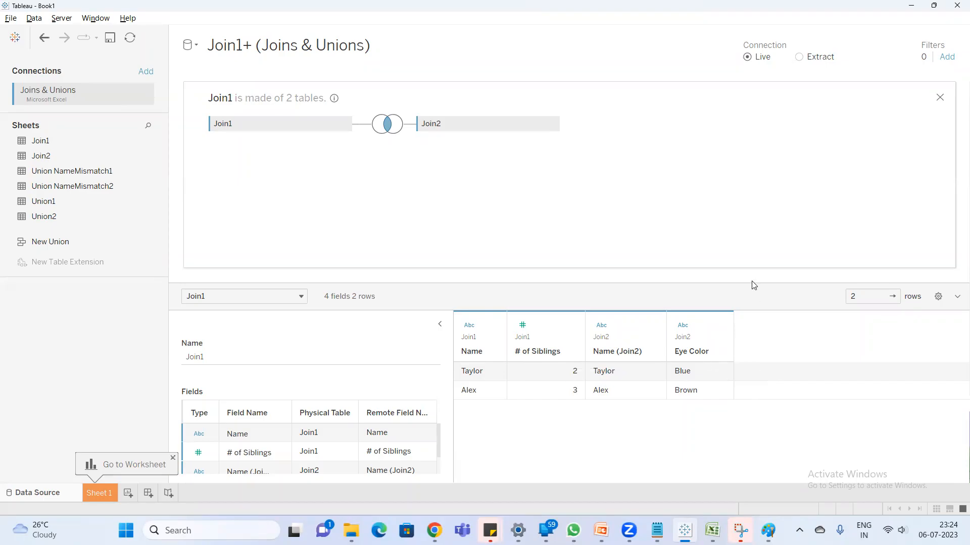
key(alt+Tab)
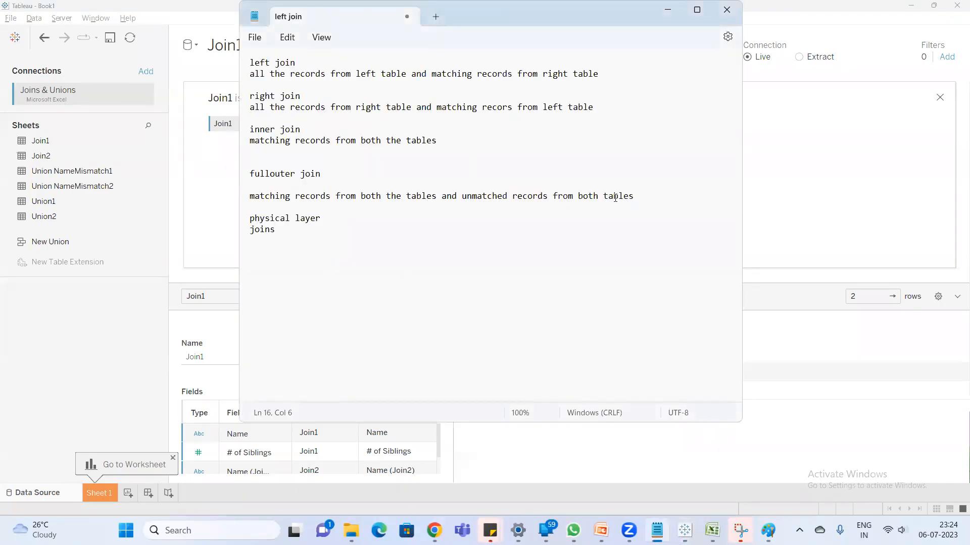
key(alt+Tab)
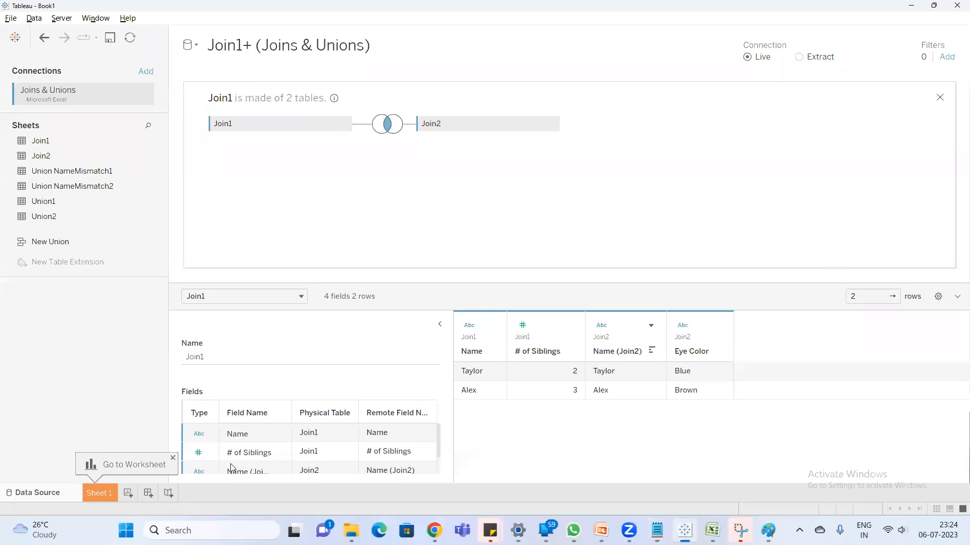
- Go to Sheet 1 and rename the Join1+ (Joins & Unions) data source as Inner Join
click(106, 495)
right_click(50, 79)
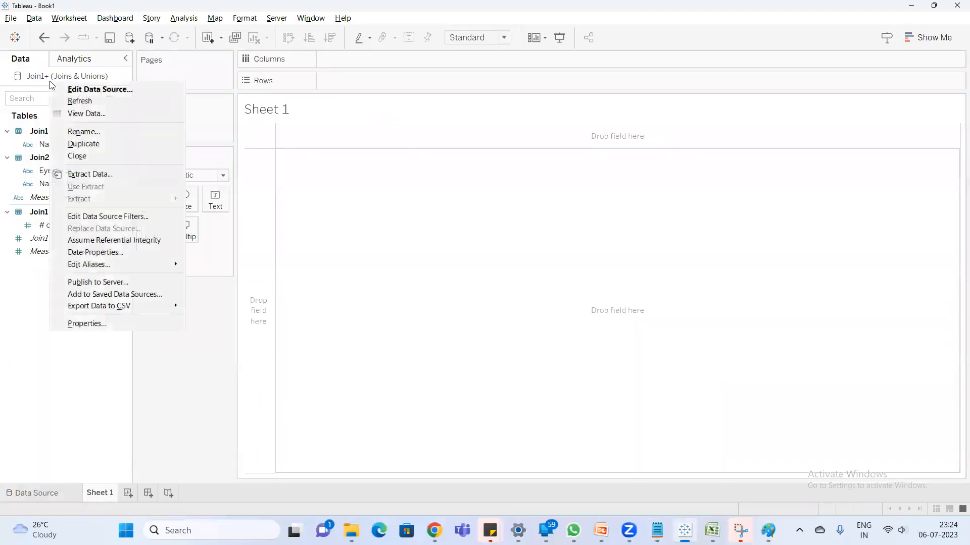
click(97, 130)
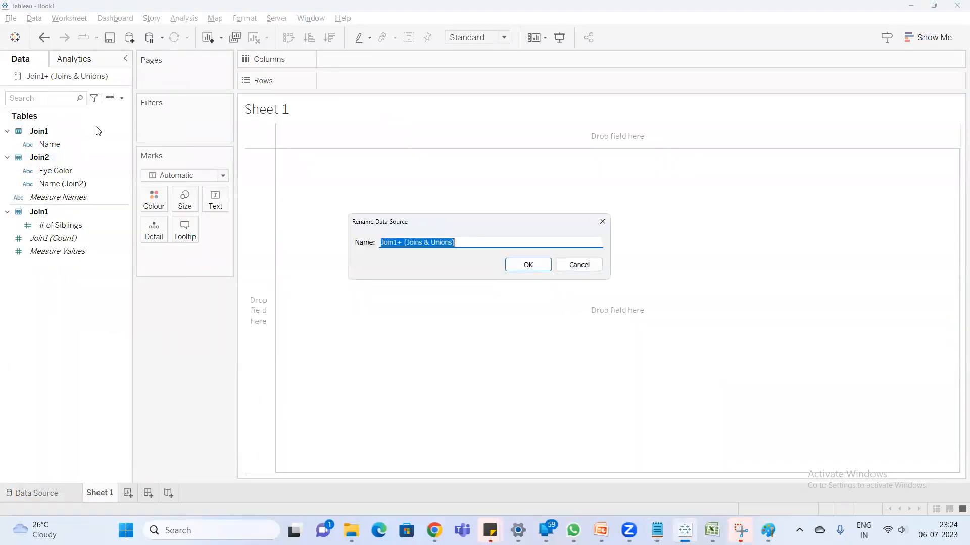
text(Inner Join)
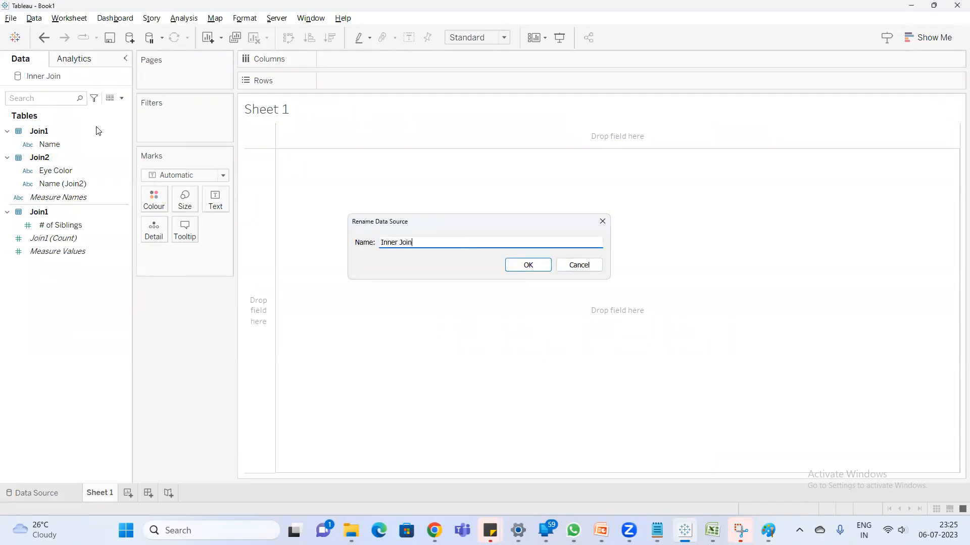
key(Return)
- Build a view on Sheet 1 with Name on rows, Square marks and Eye Color as the mark colour
click(57, 146)
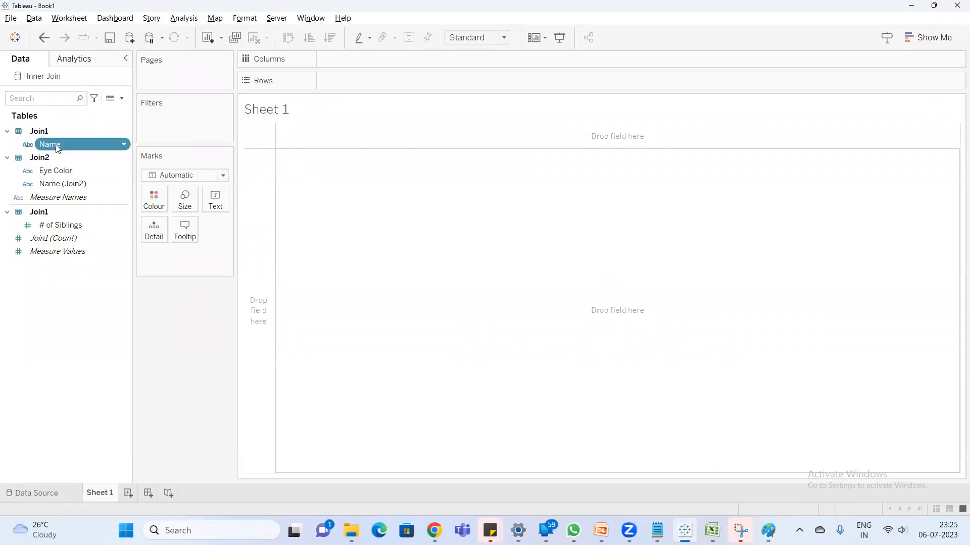
double_click(57, 147)
double_click(61, 172)
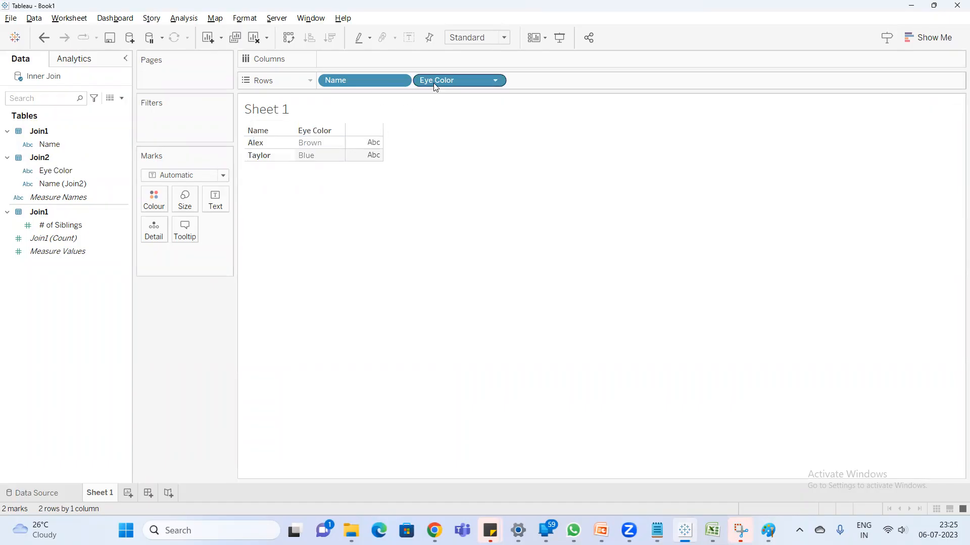
click(218, 175)
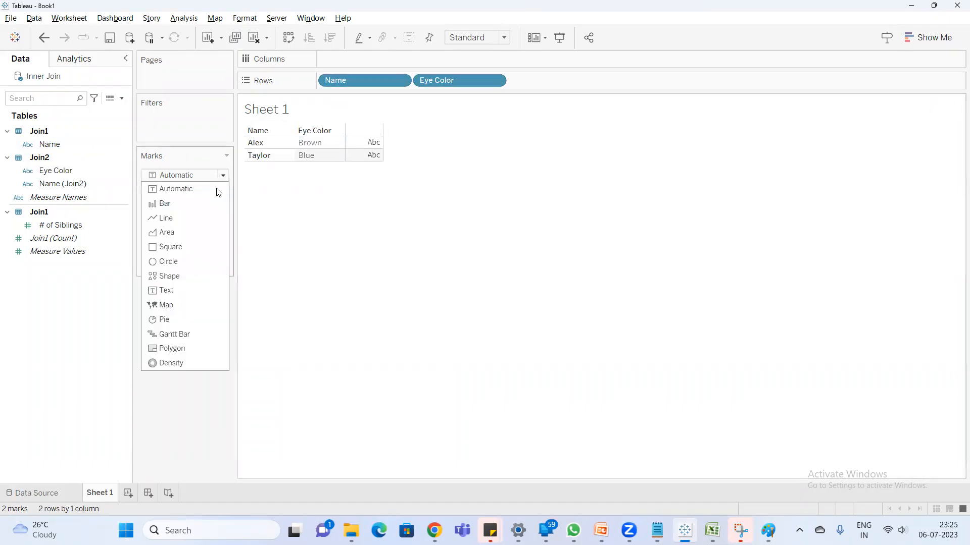
click(187, 247)
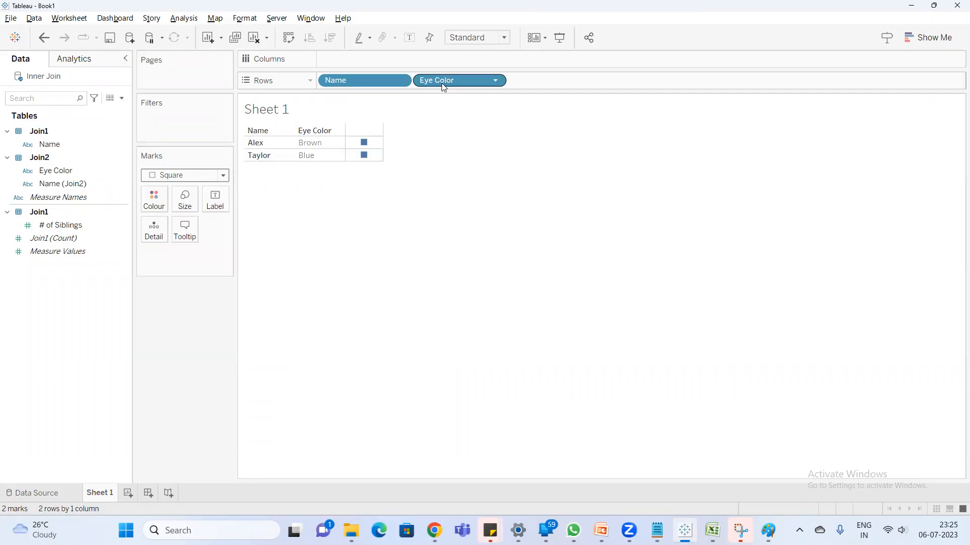
drag(442, 86, 161, 206)
- Assign the brown palette colour to the Brown item of Eye Color and clear the legend selection
double_click(898, 133)
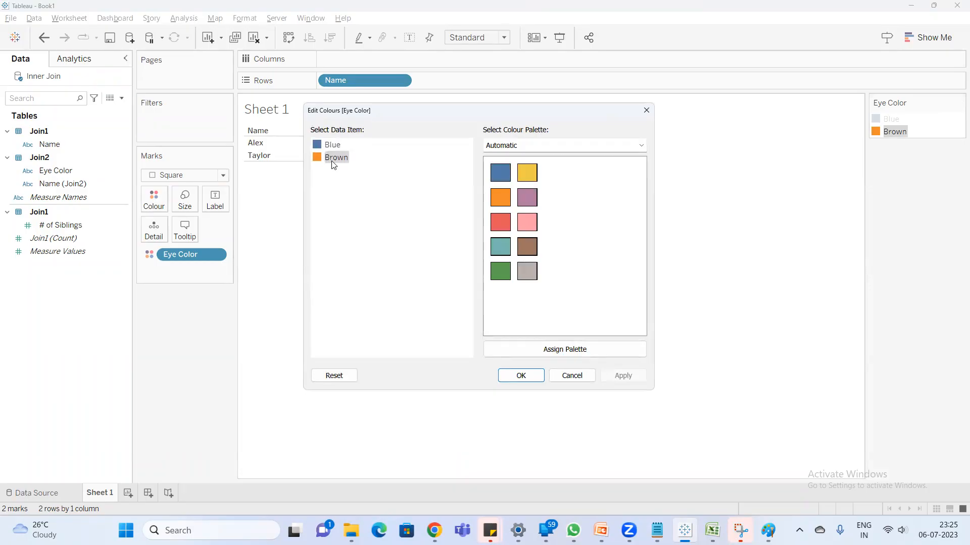
click(526, 246)
click(521, 376)
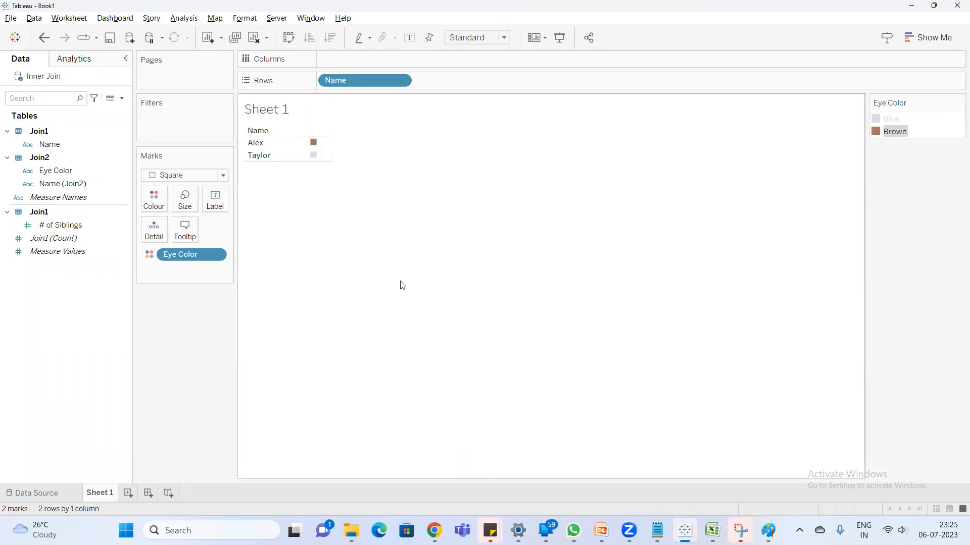
click(326, 200)
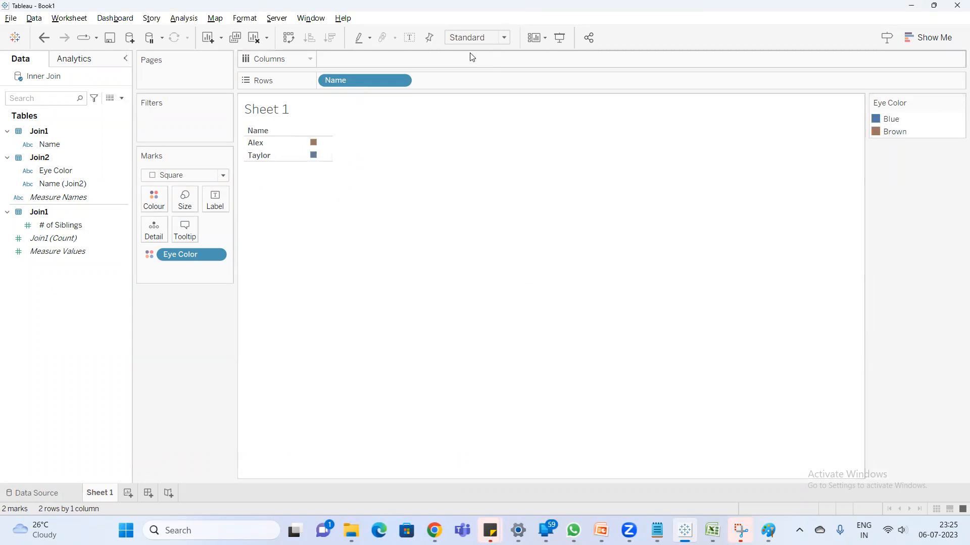
- Set the Sheet 1 view fit to Entire View
click(485, 38)
click(494, 82)
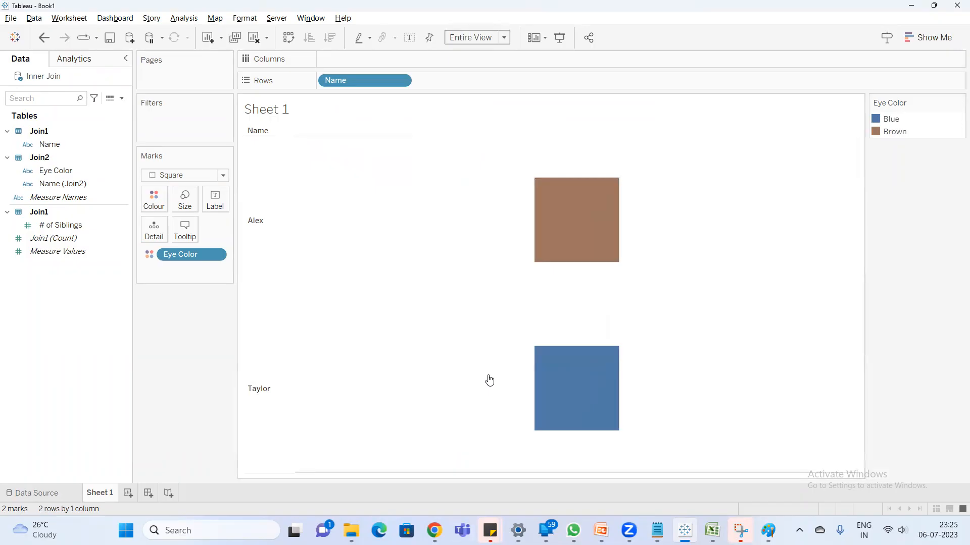
click(674, 320)
click(673, 320)
- Add a new data source connected to the Joins & Unions Excel workbook in the practice folder
click(130, 41)
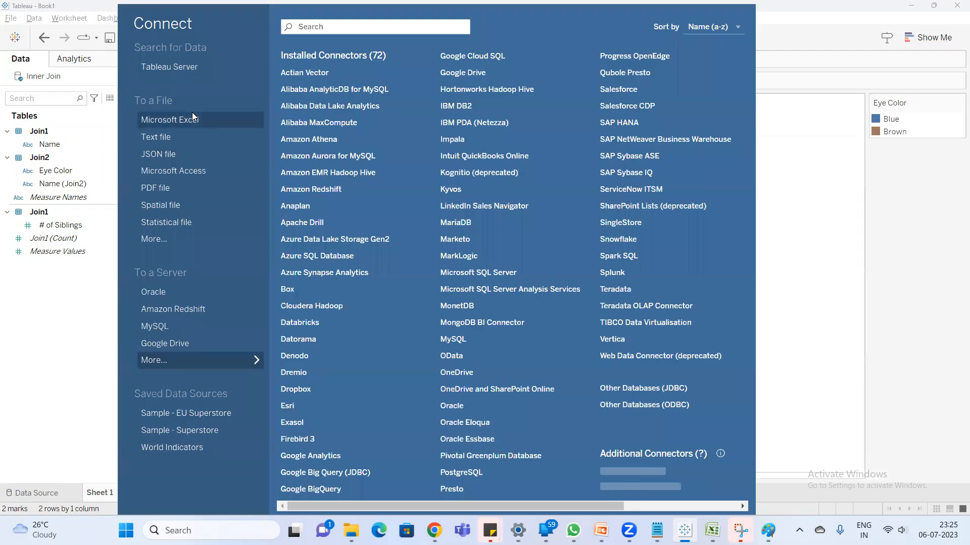
click(191, 117)
click(252, 135)
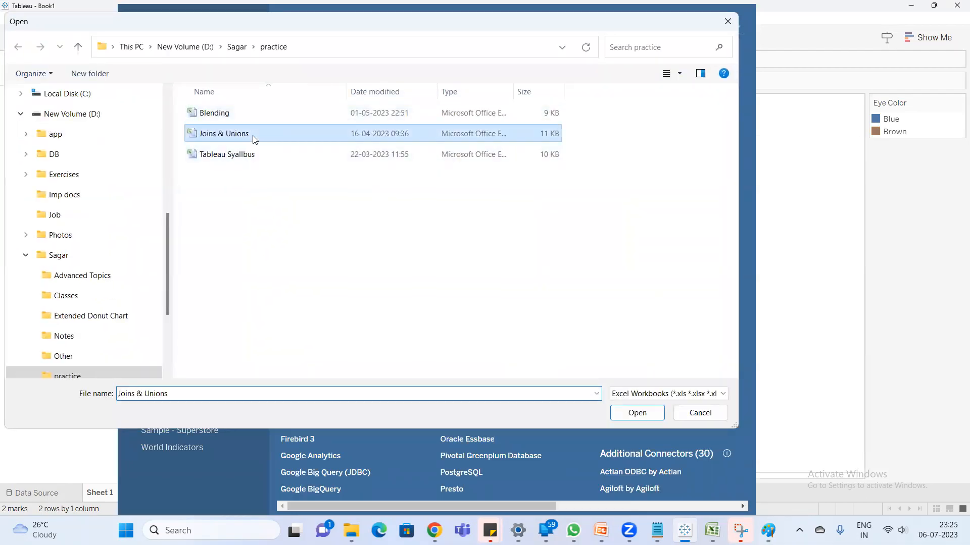
double_click(253, 136)
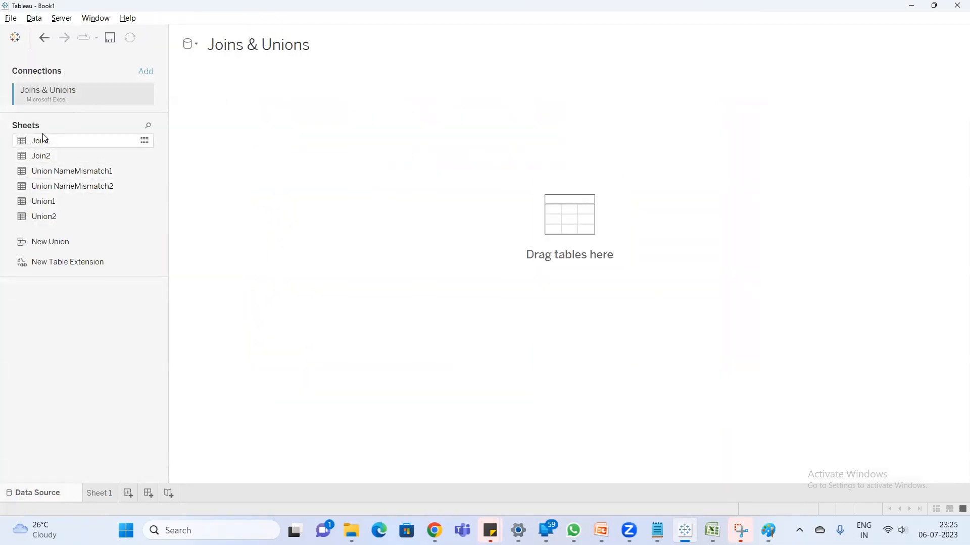
- Add the Join1 sheet to the canvas, open its physical layer and join the Join2 sheet to it
drag(48, 143, 210, 119)
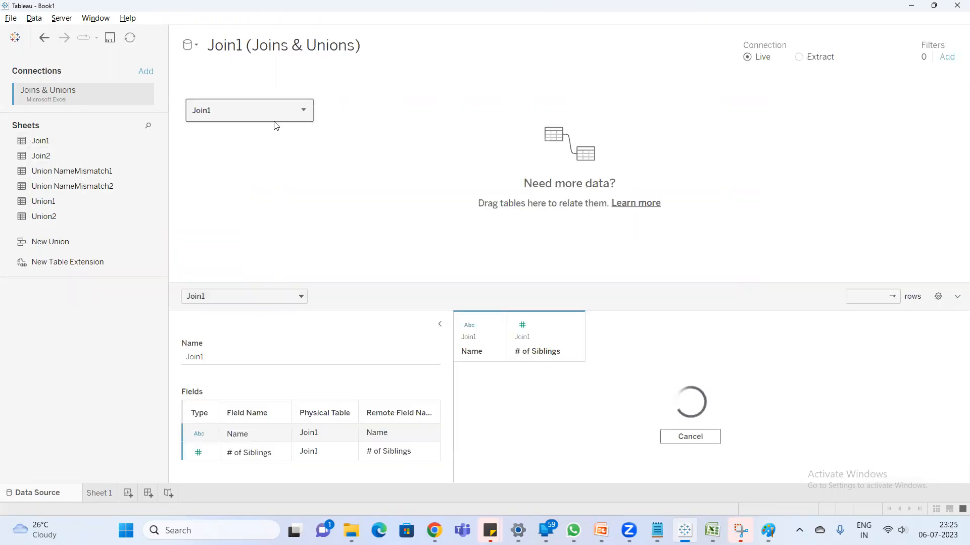
double_click(270, 124)
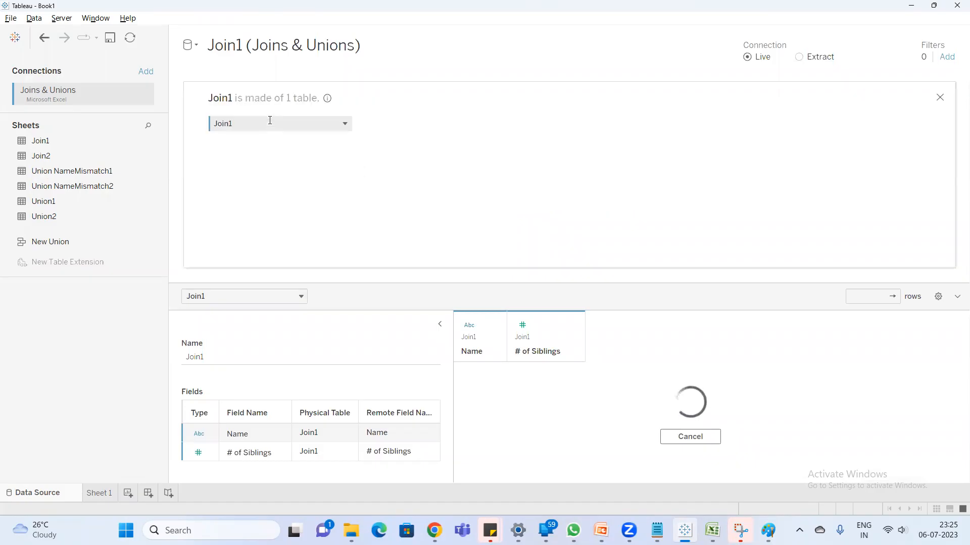
drag(101, 157, 374, 123)
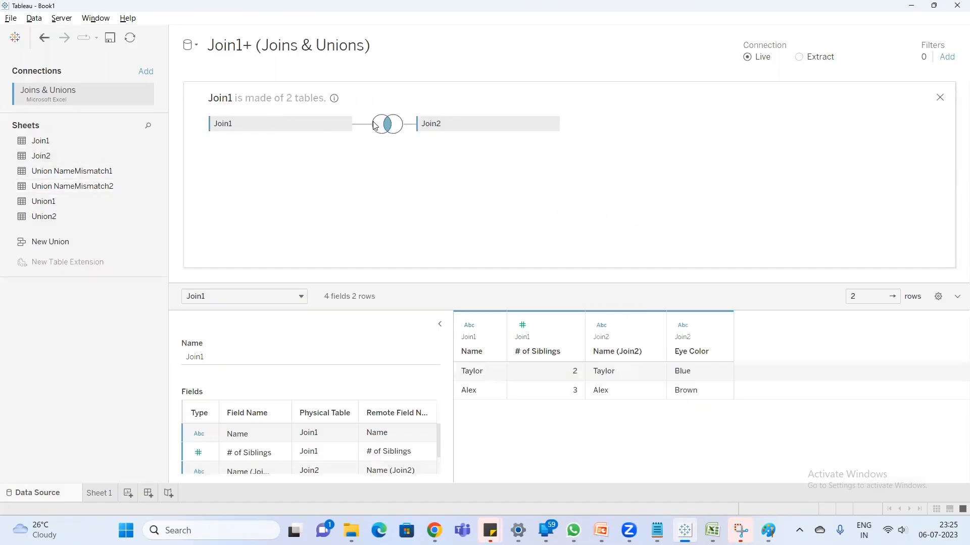
- Change the join between Join1 and Join2 to a Left join and close the join settings
click(387, 127)
click(371, 180)
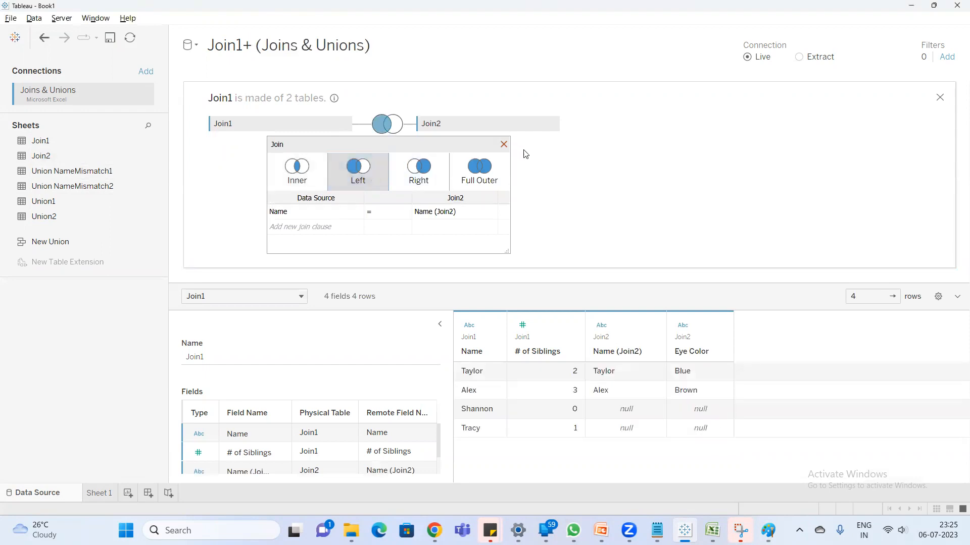
click(504, 145)
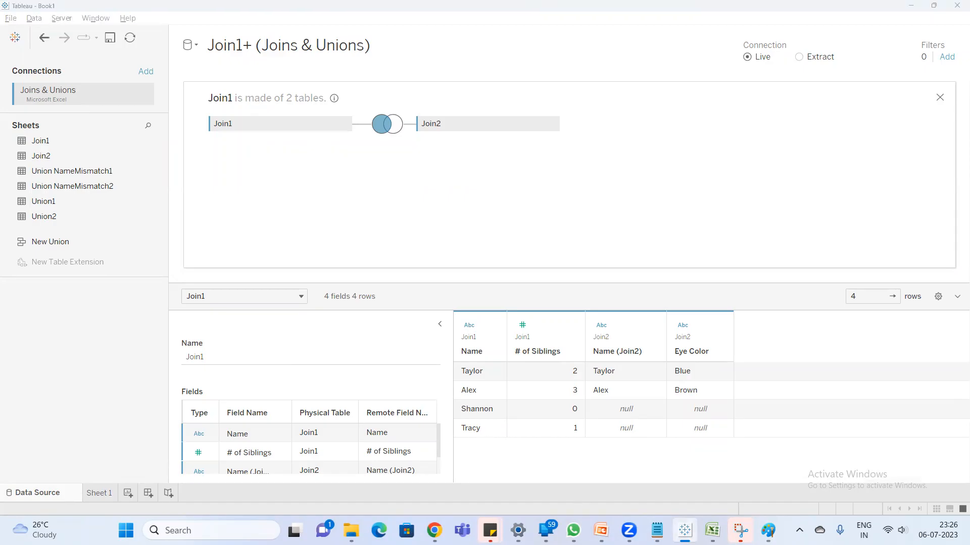
- Switch to Excel and compare the unmatched Join1 names with the Left Join based on Name result table
click(712, 530)
click(23, 166)
click(30, 176)
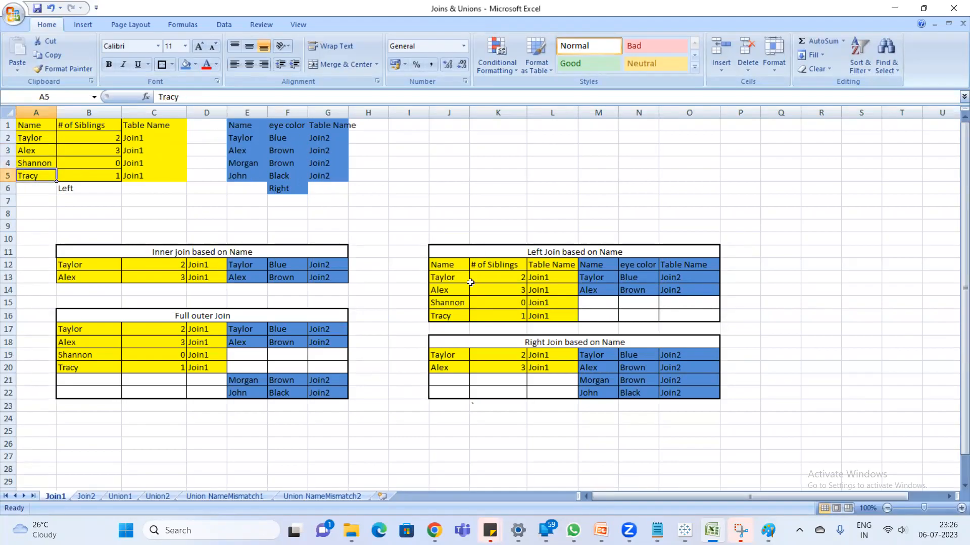
drag(444, 265, 558, 309)
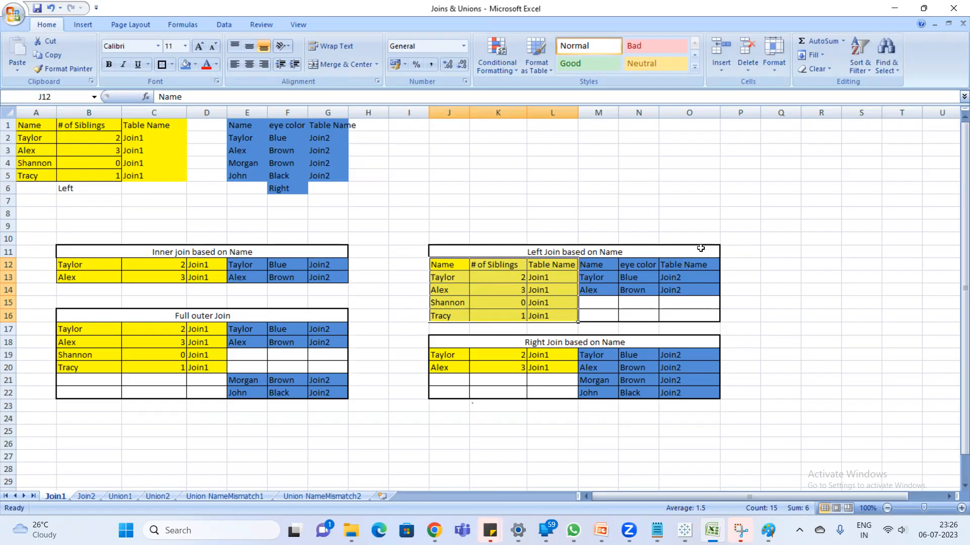
click(624, 264)
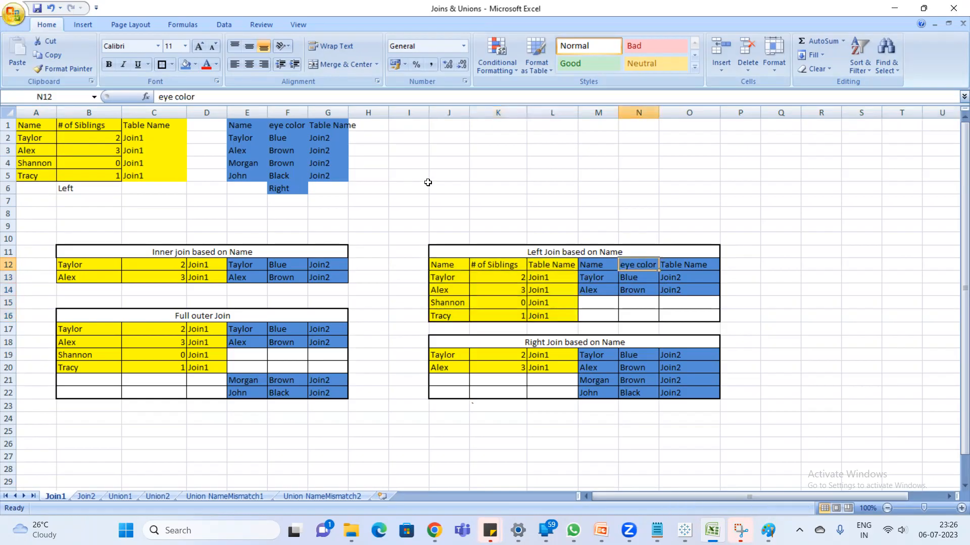
- Apply borders to all cells of the source tables in A1:C5 and E1:G5, then switch back to Tableau
drag(25, 127, 134, 177)
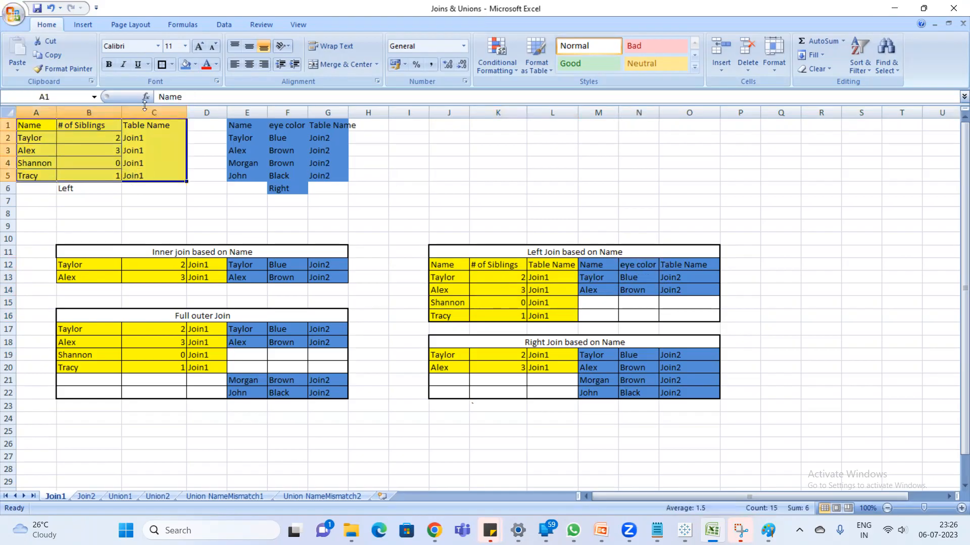
click(172, 64)
click(192, 164)
drag(240, 125, 328, 176)
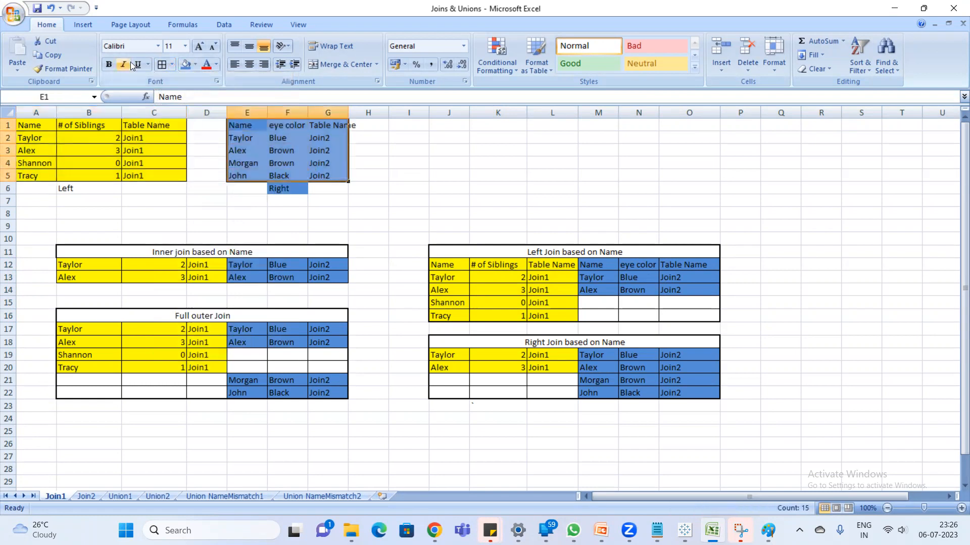
click(162, 64)
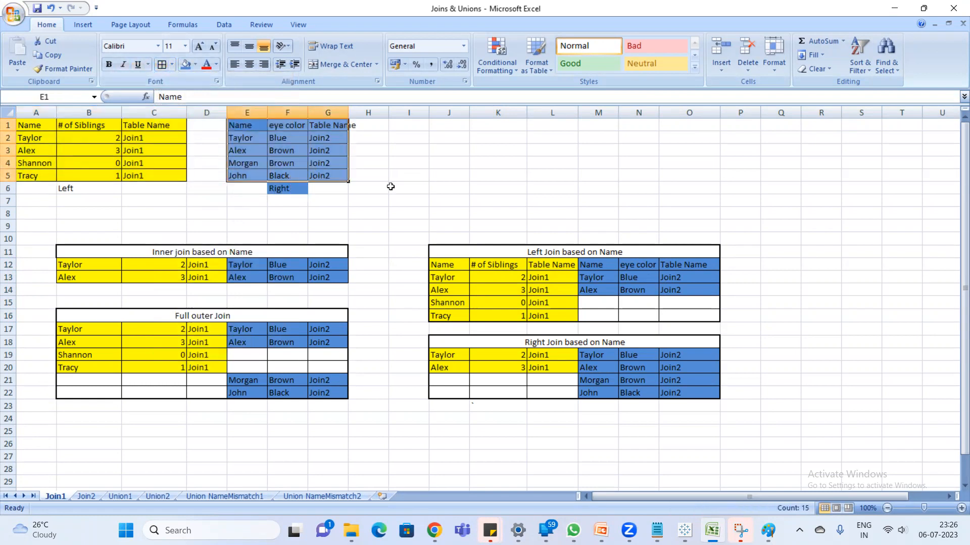
click(393, 188)
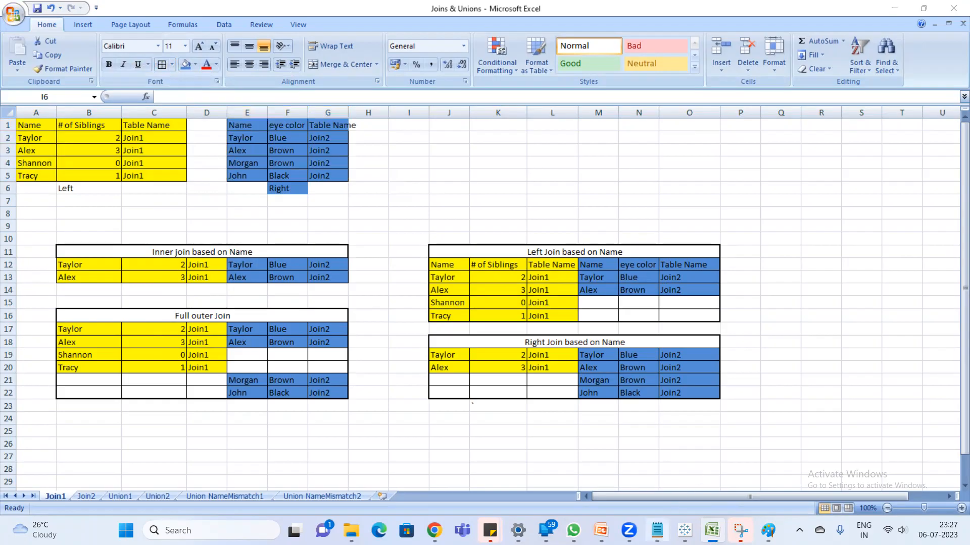
click(684, 530)
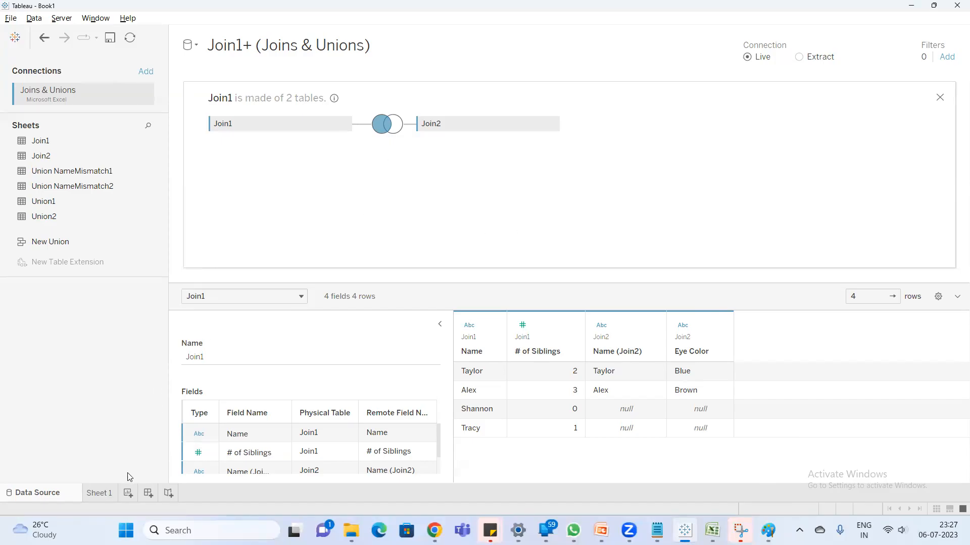
- Go to Sheet 1 and rename the Join1+ (Joins & Unions) data source as Left Join
click(108, 493)
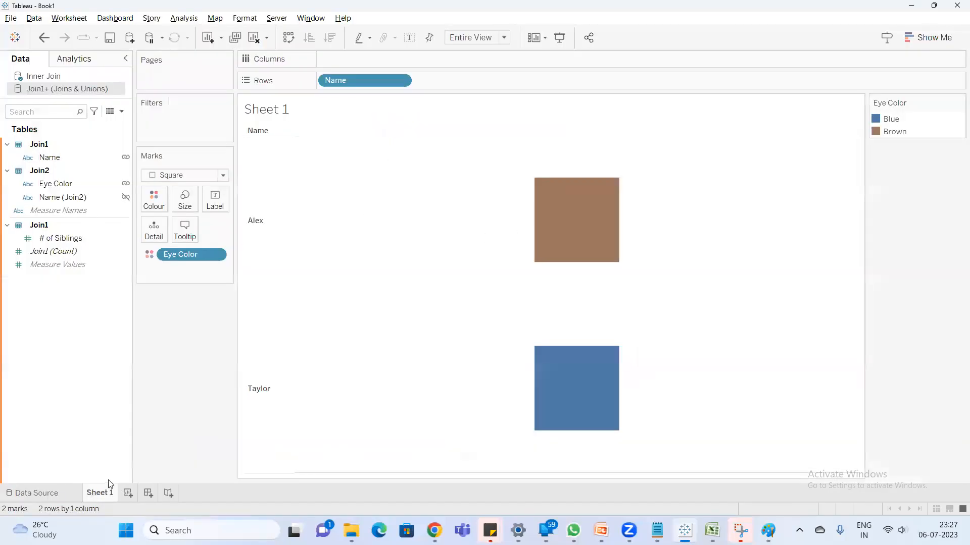
right_click(103, 93)
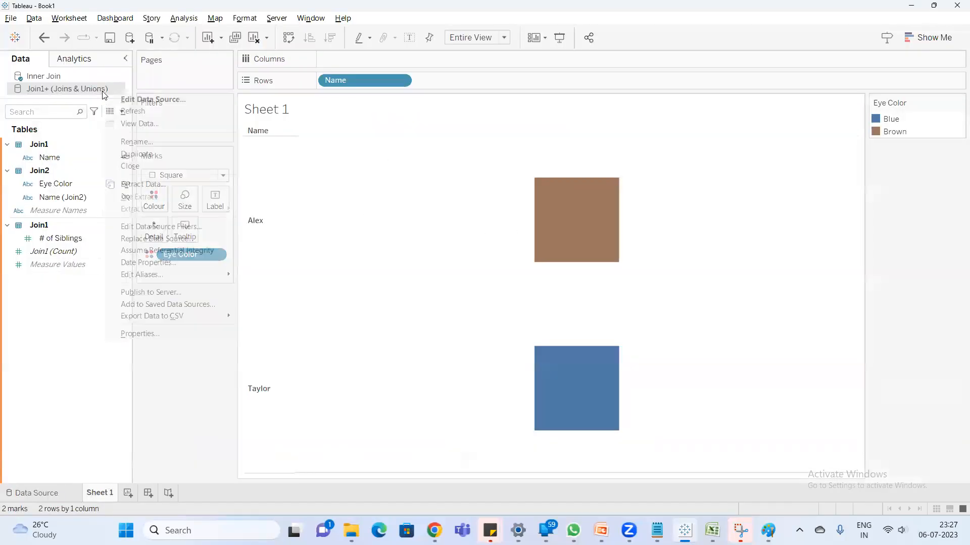
click(162, 142)
text(Left Join)
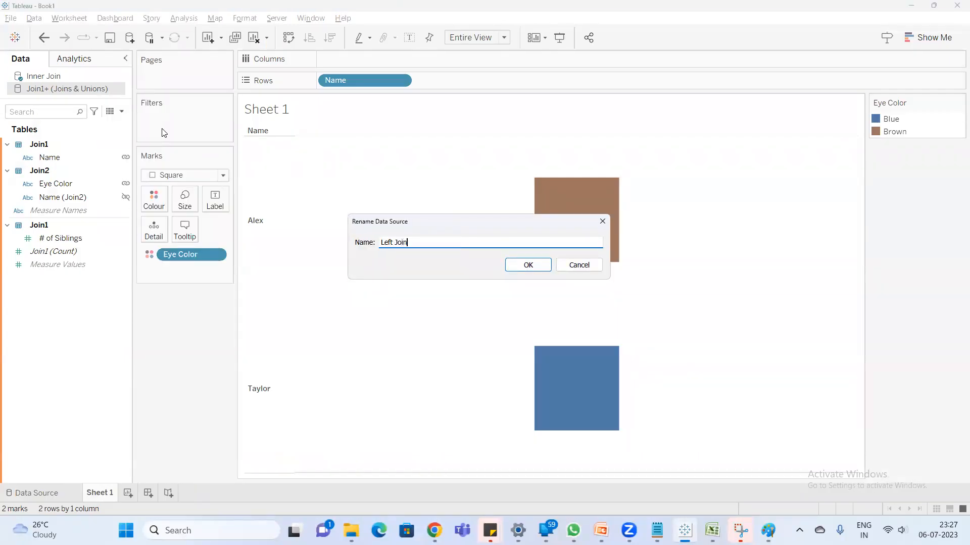
key(Return)
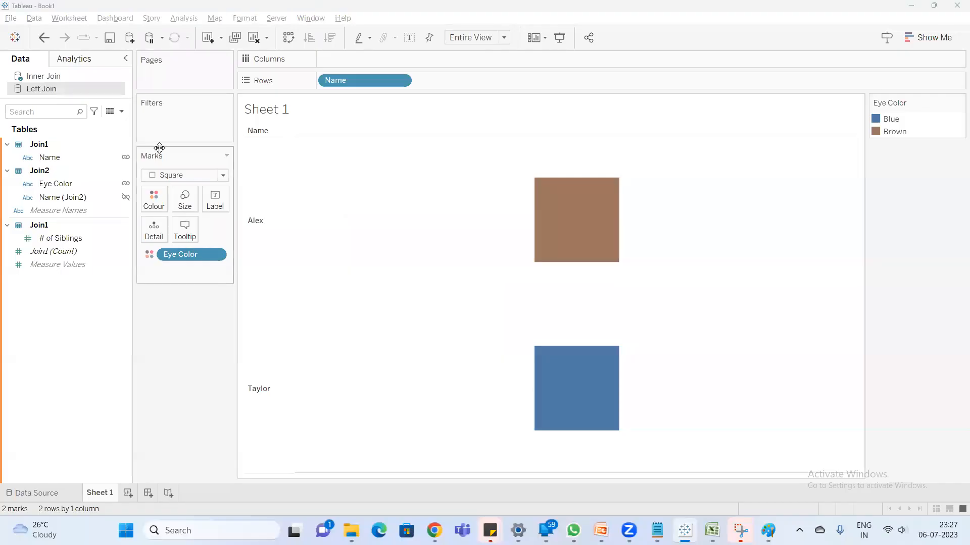
- Add another data source from the Joins & Unions Excel workbook in the practice folder
click(129, 38)
click(181, 121)
click(265, 133)
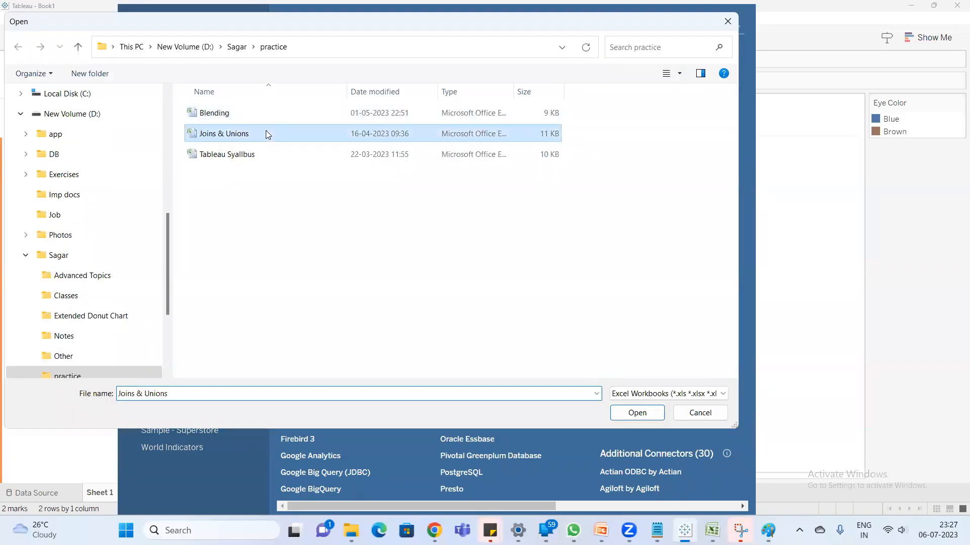
double_click(265, 133)
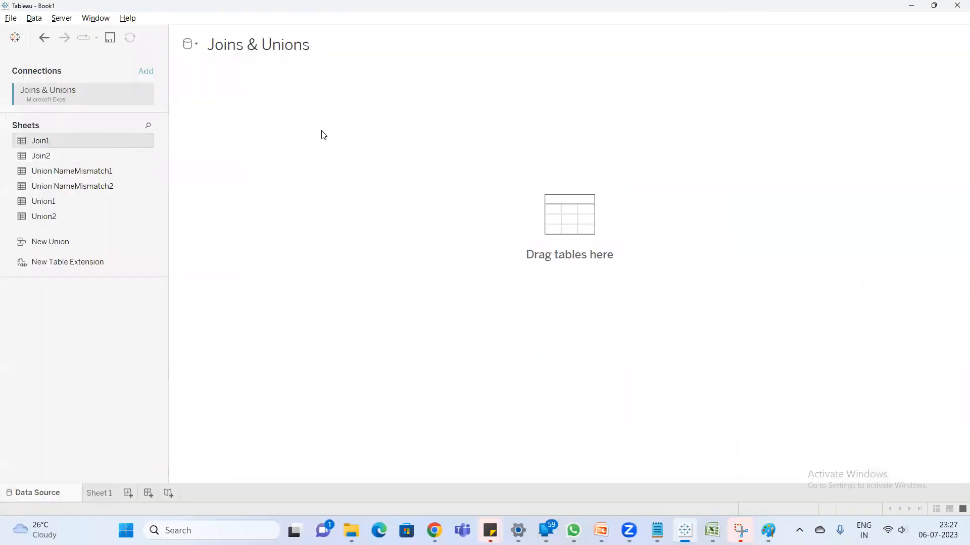
- Add the Join1 sheet to the empty canvas, open its physical layer and join Join2 to it
drag(293, 126, 288, 127)
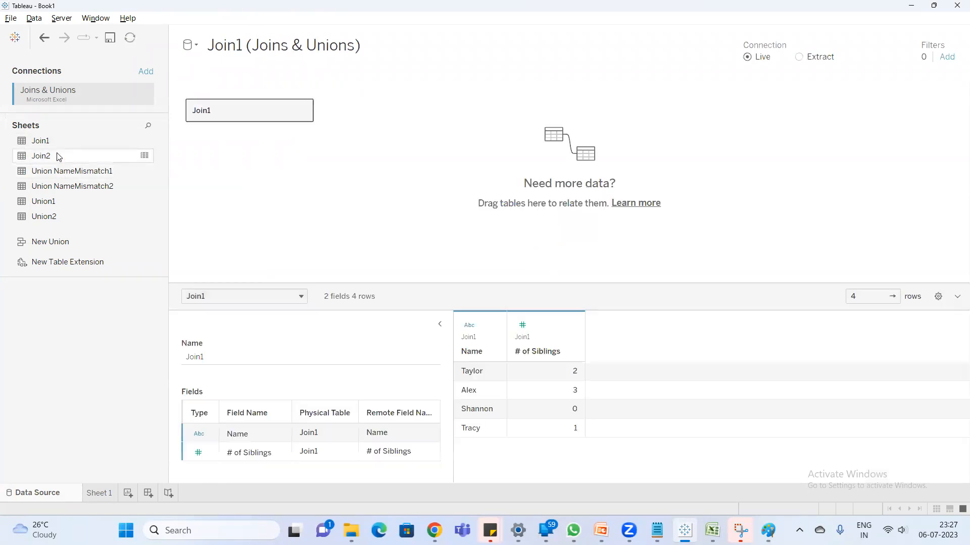
double_click(260, 116)
drag(62, 157, 416, 119)
drag(367, 143, 375, 130)
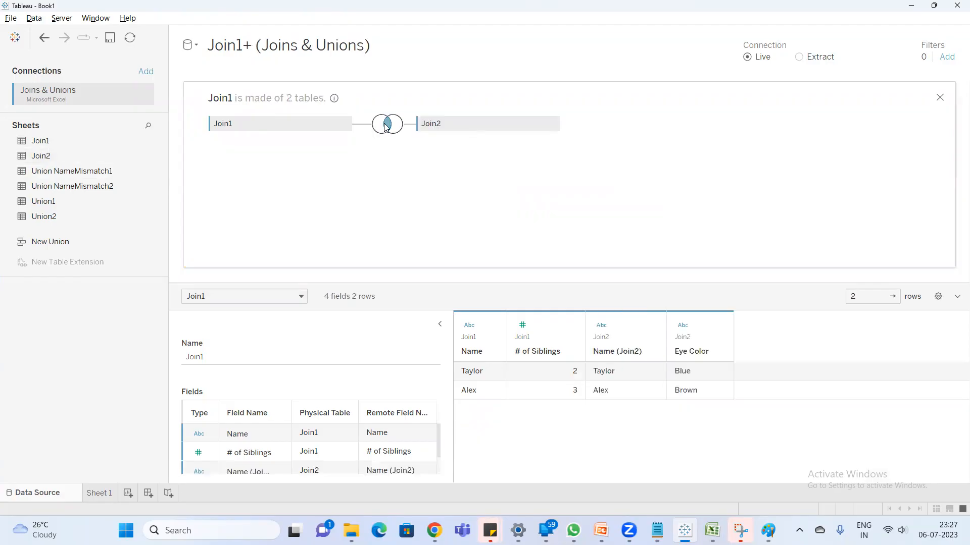
- Set the join between Join1 and Join2 to Right and close the join settings
click(385, 124)
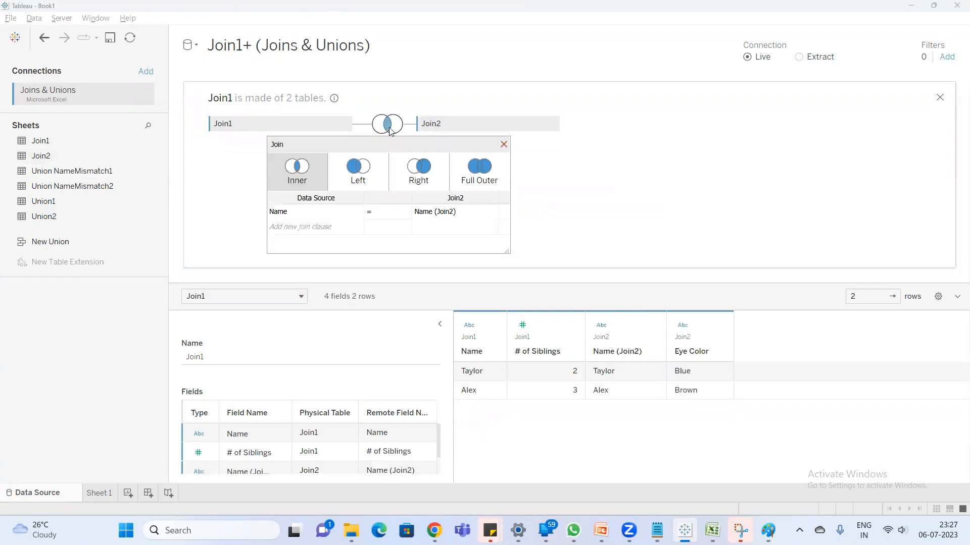
click(436, 170)
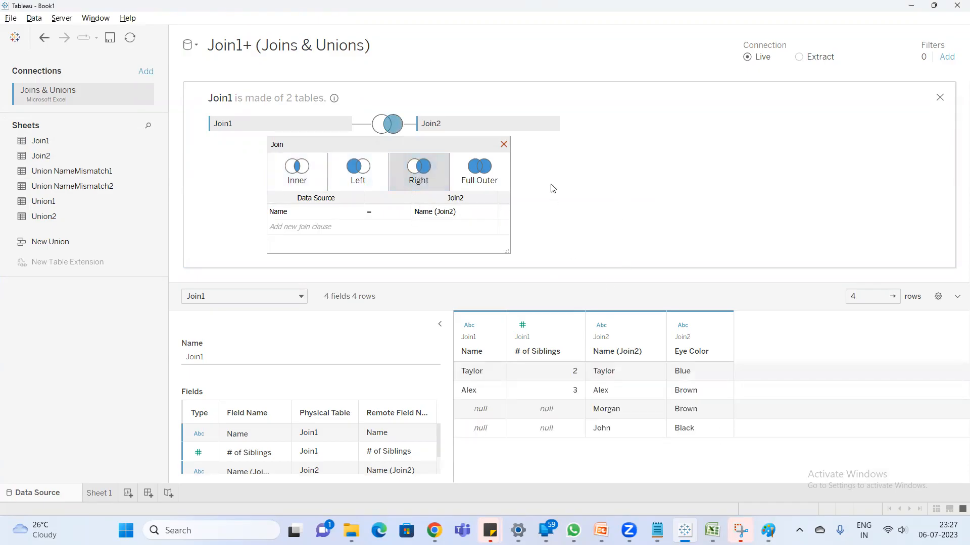
click(503, 144)
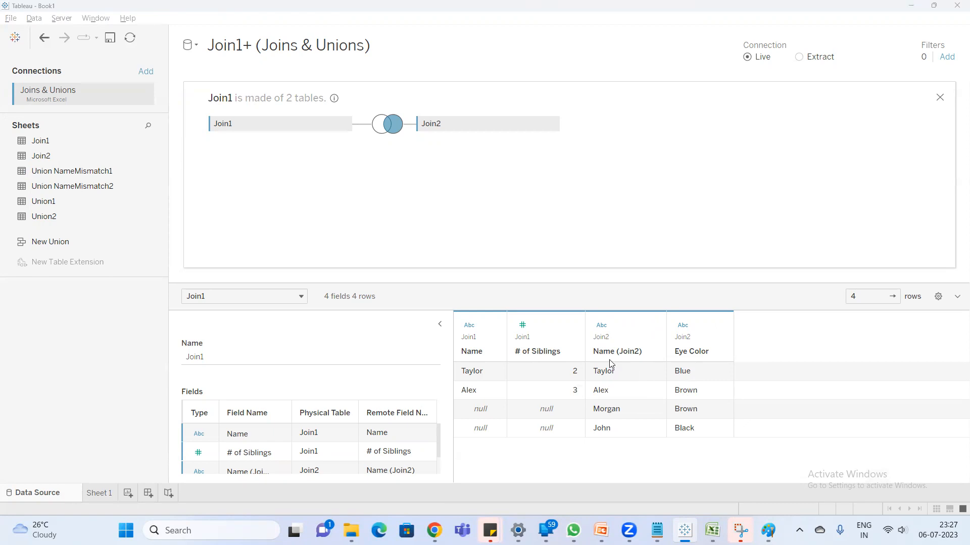
- Switch to Excel, compare the Join2 source table with the Right Join based on Name table, and return to Tableau
click(711, 530)
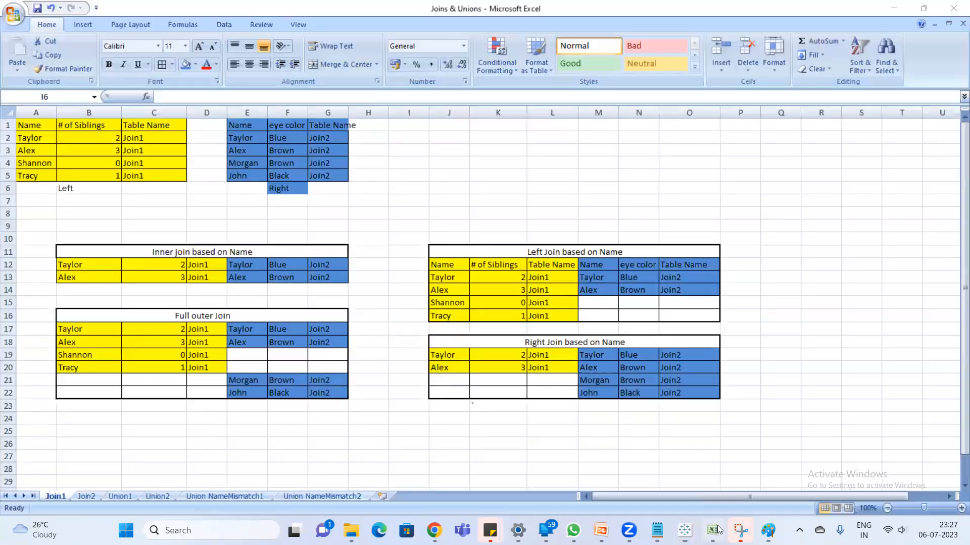
drag(241, 128, 327, 178)
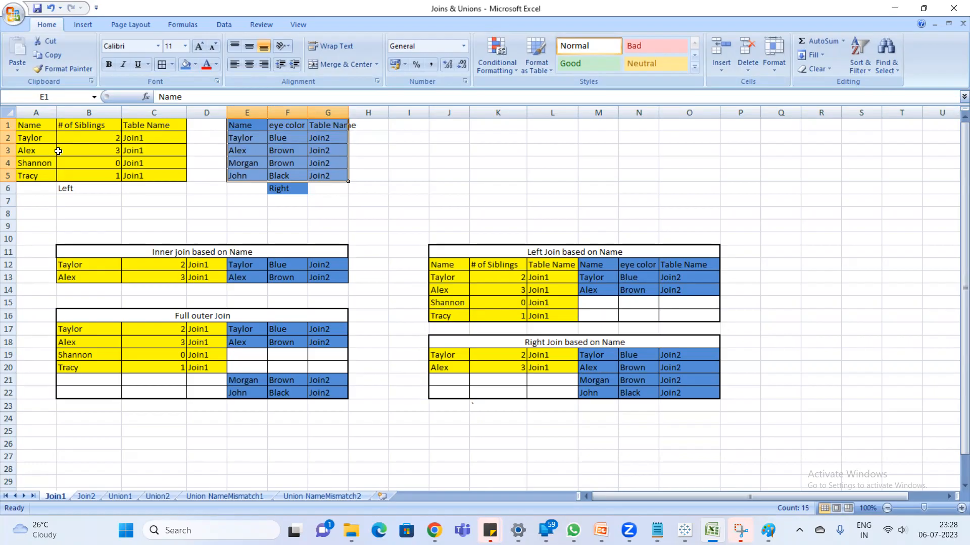
drag(444, 342, 688, 387)
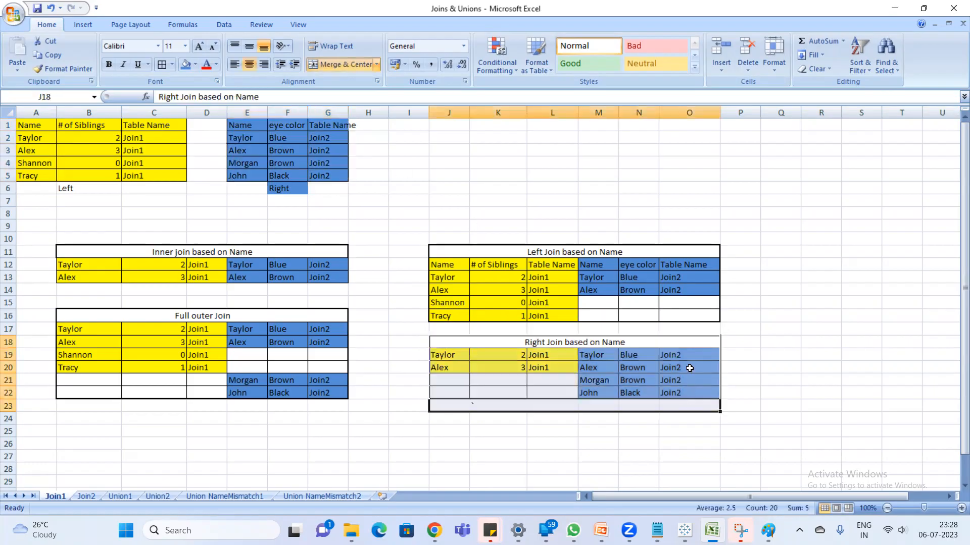
click(690, 366)
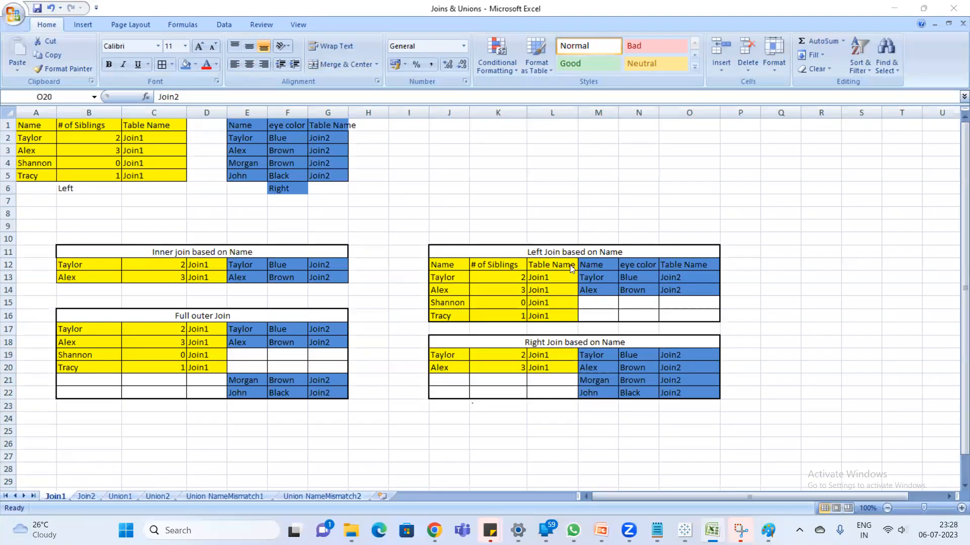
click(685, 531)
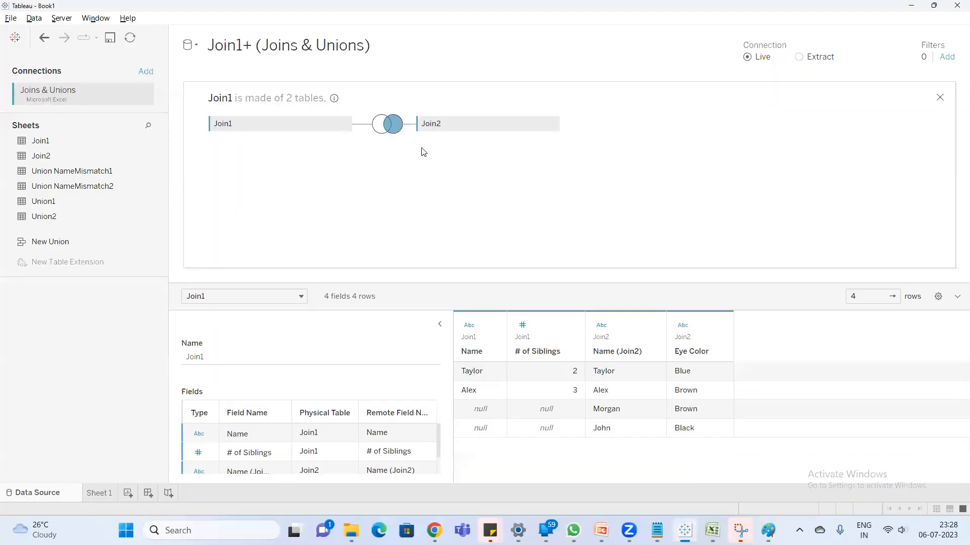
- Go to Sheet 1 and rename the new Join1+ (Joins & Unions) data source as Right join
click(101, 493)
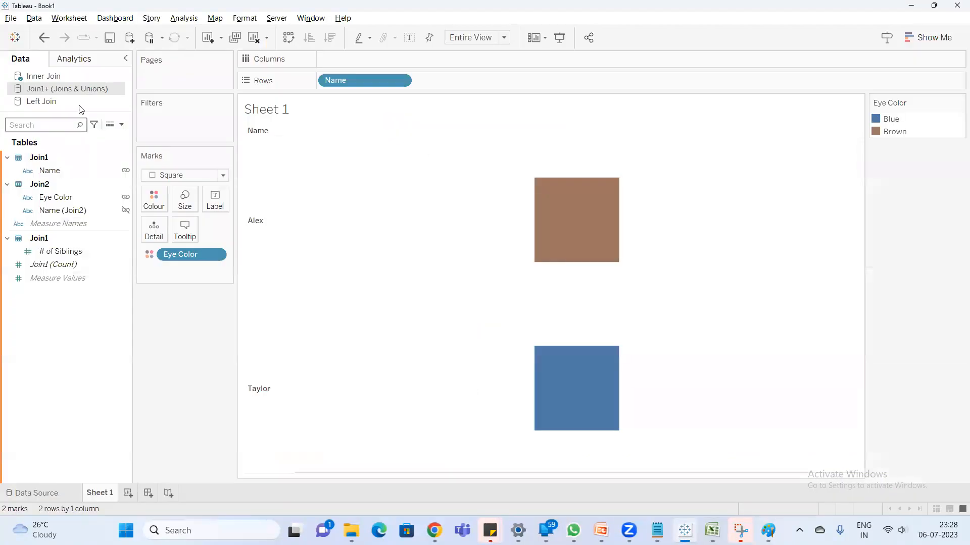
right_click(85, 93)
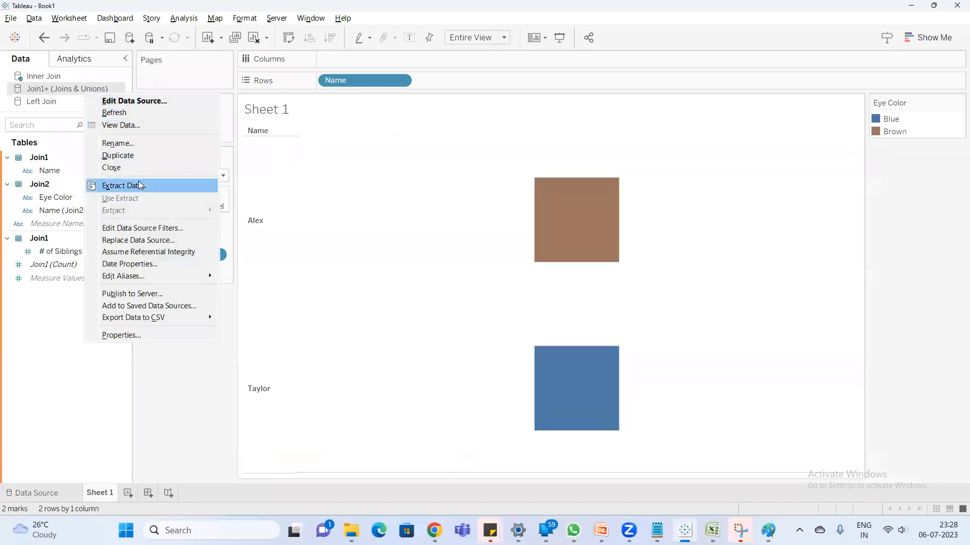
click(137, 144)
text(Right join)
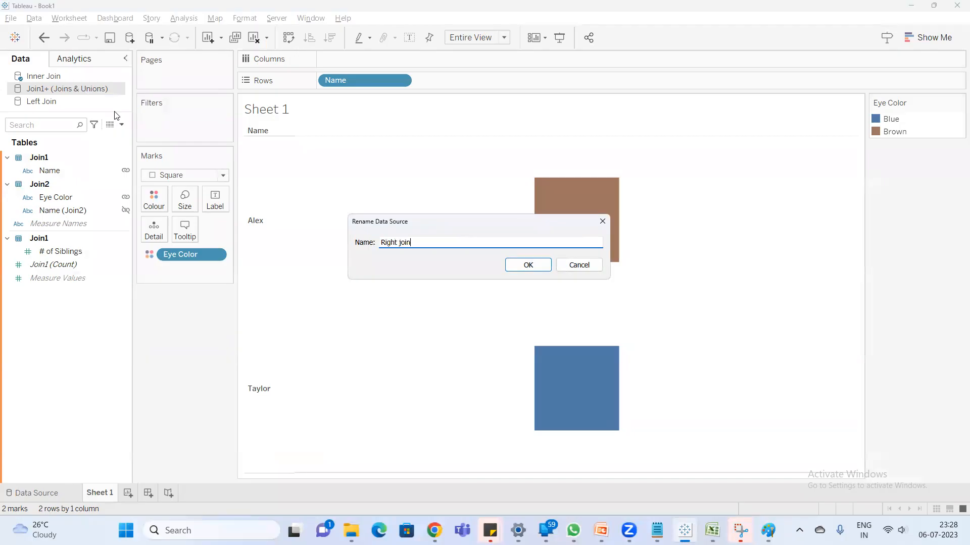
key(Return)
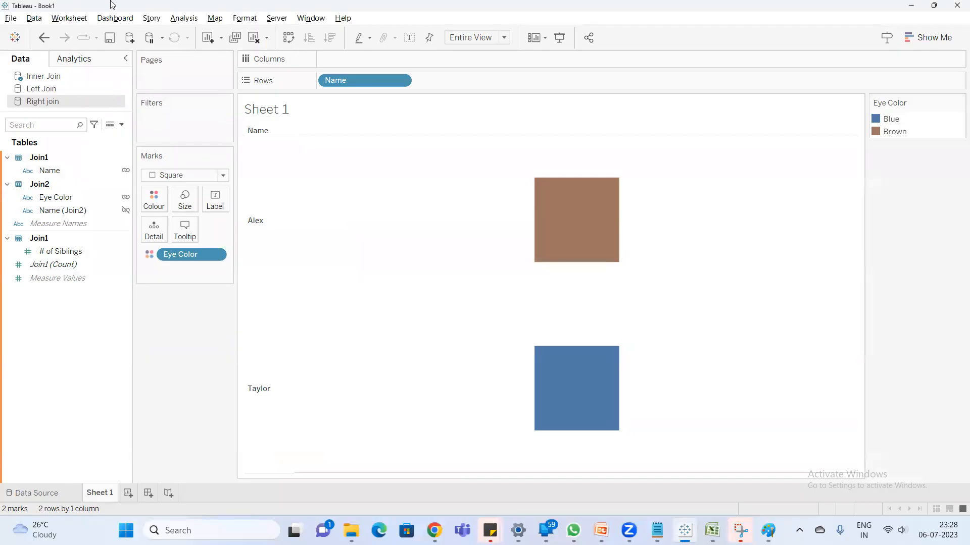
- Connect to the Joins & Unions Excel workbook once more as a further data source
click(131, 38)
click(178, 120)
double_click(240, 134)
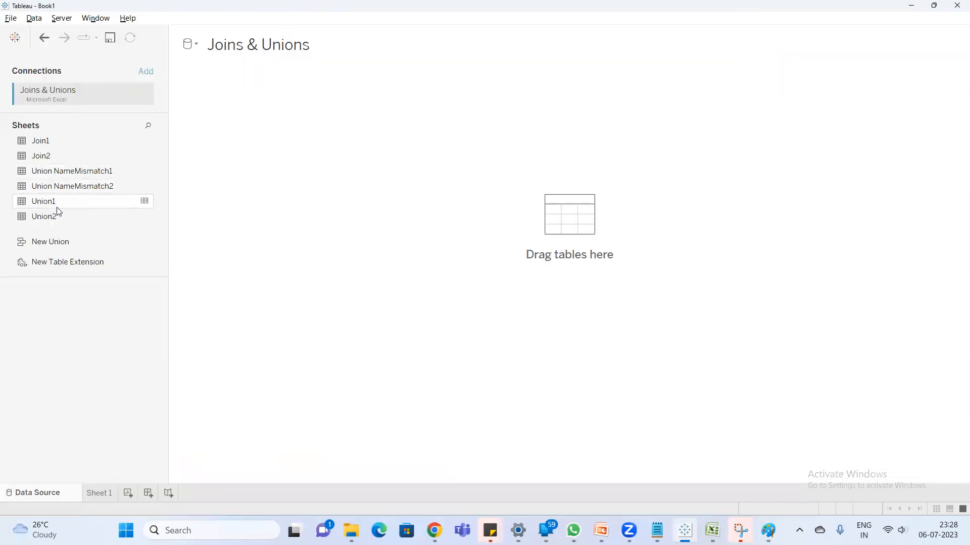
- Place the Join1 sheet on the new data source's canvas, open its physical layer and join Join2 to it
drag(39, 157, 214, 154)
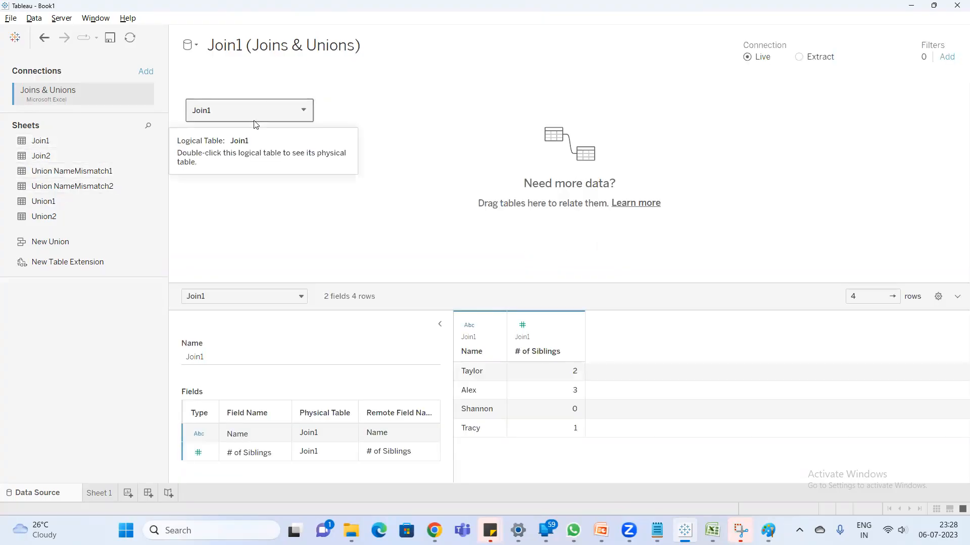
double_click(208, 103)
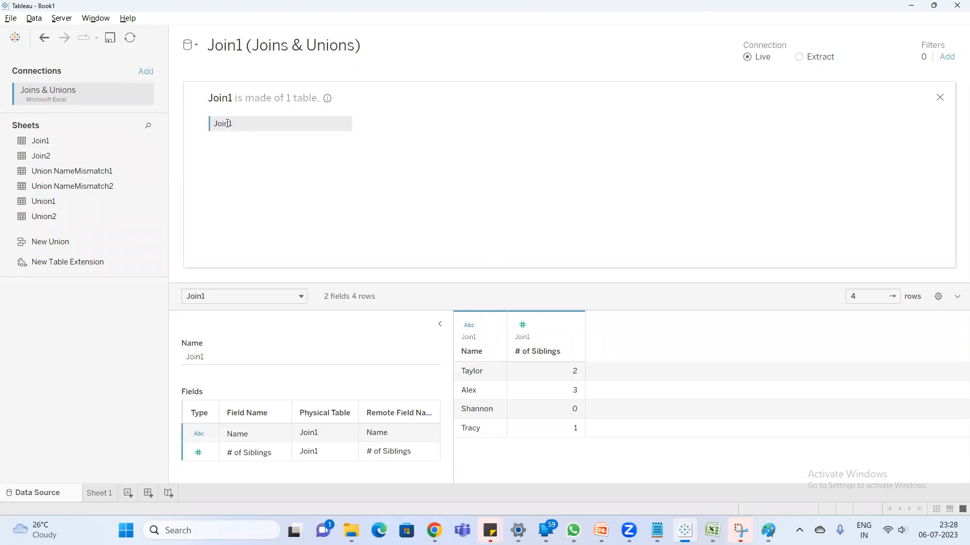
drag(51, 159, 375, 125)
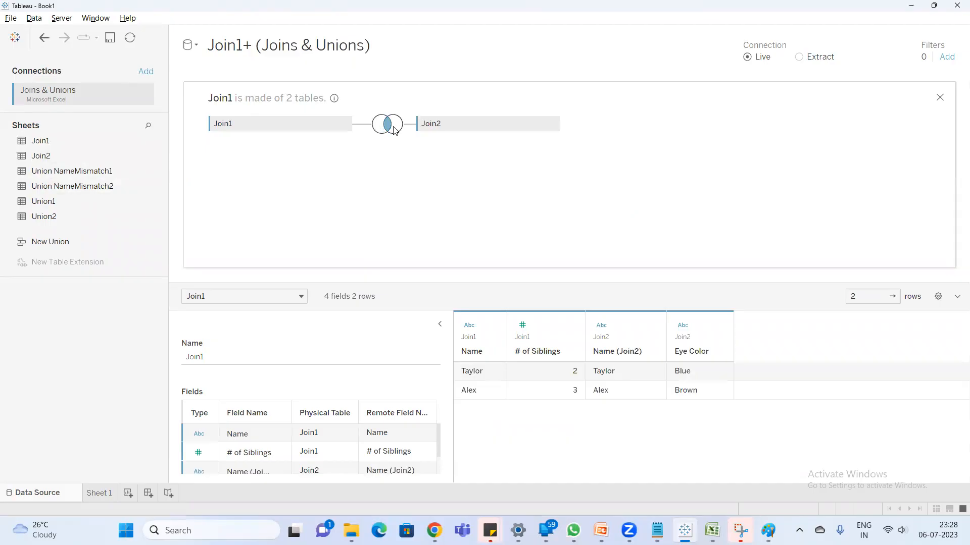
- Change the join between Join1 and Join2 to Full Outer and close the join settings
click(393, 127)
click(481, 168)
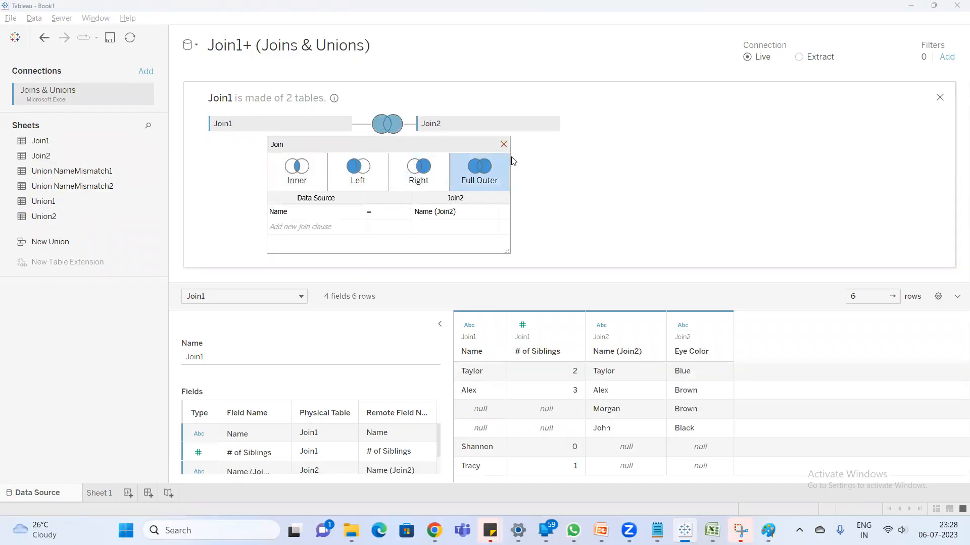
click(504, 143)
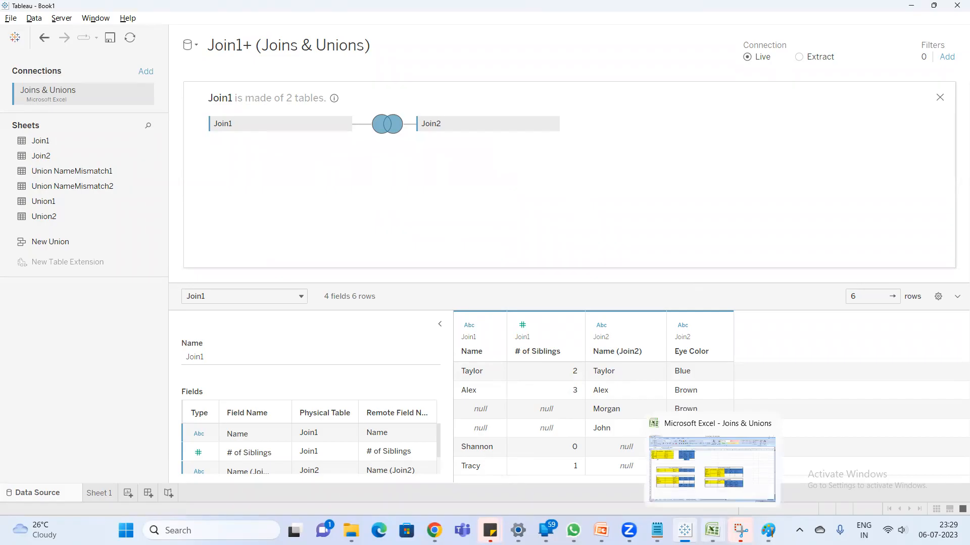
- Switch to Excel, examine the Full outer Join result table in B17:G22, and return to Tableau
click(713, 530)
drag(67, 328, 335, 392)
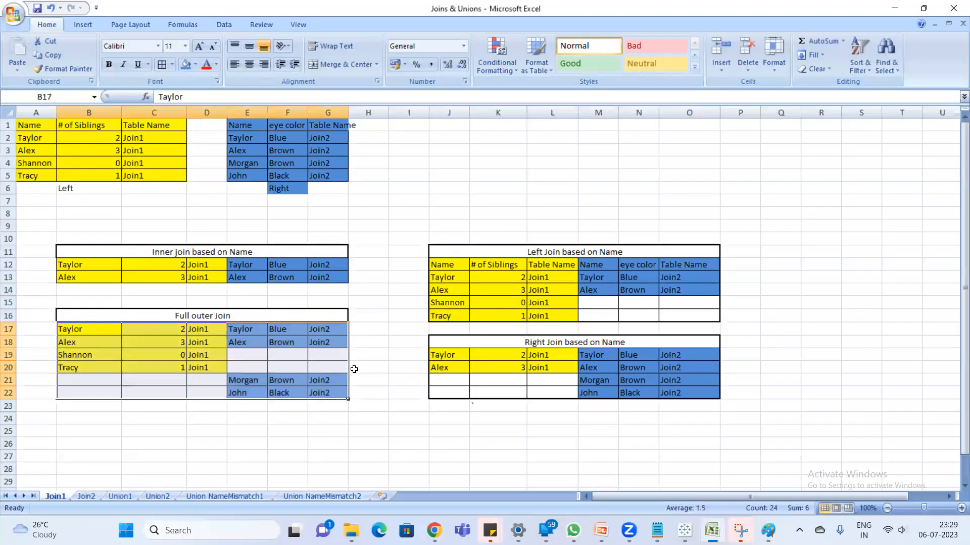
click(370, 366)
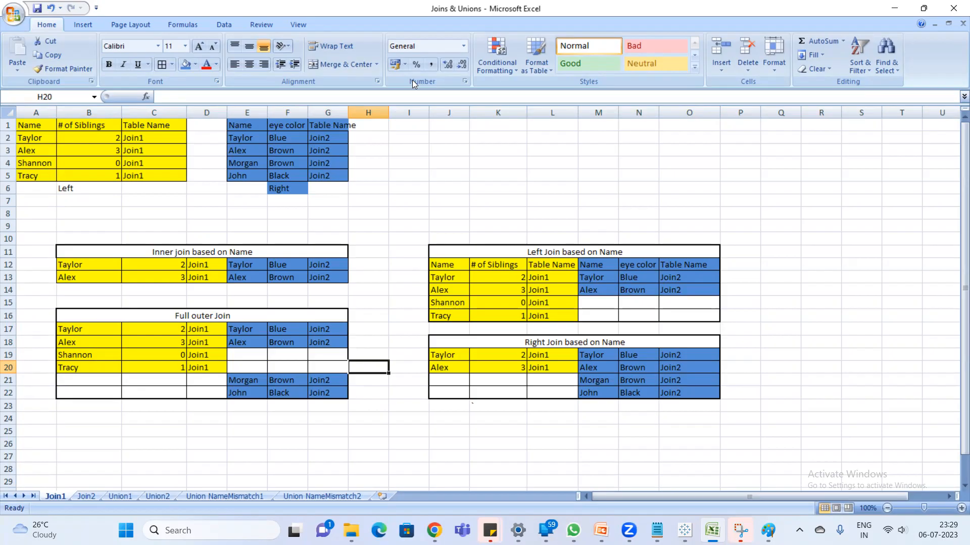
key(alt+Tab)
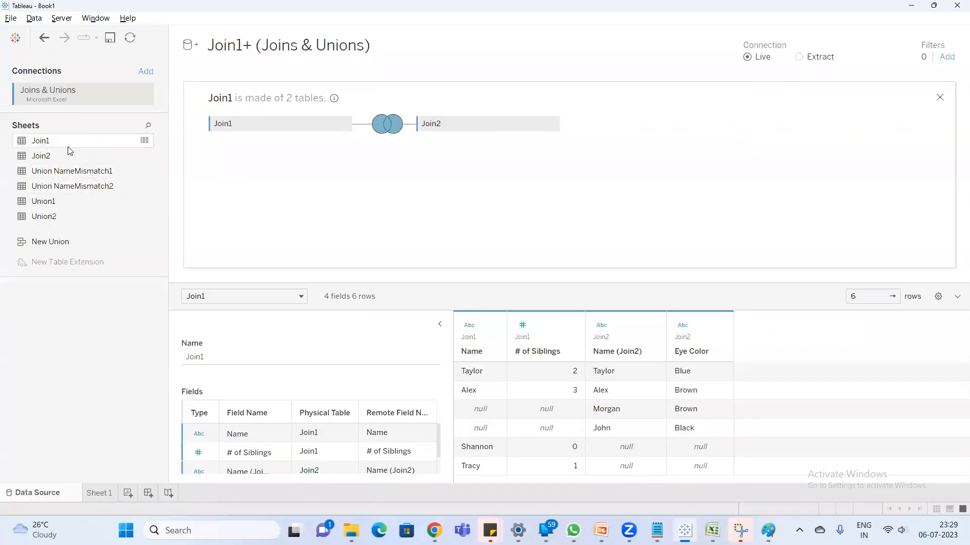
- Add a second copy of the Join1 sheet to the physical layer and set its join type to Left
drag(66, 146, 427, 156)
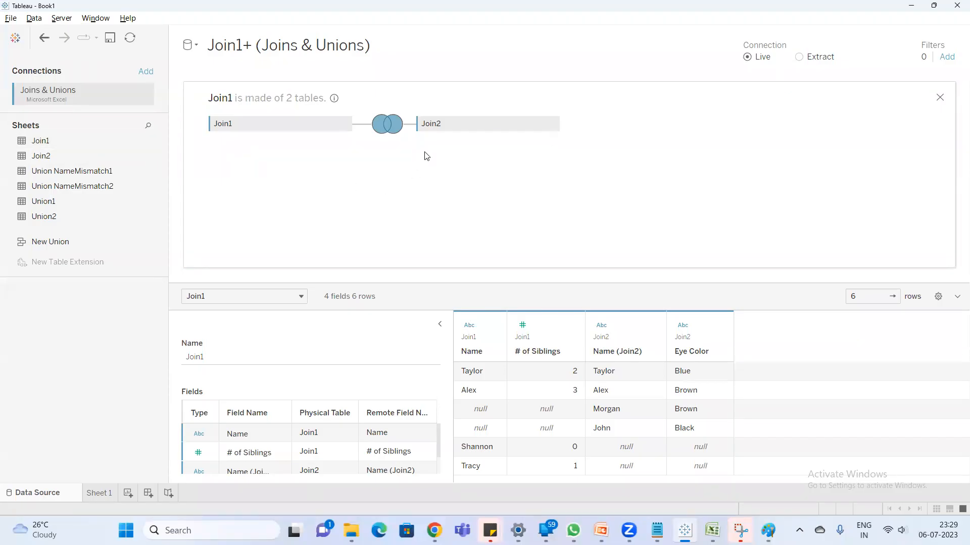
drag(143, 140, 484, 193)
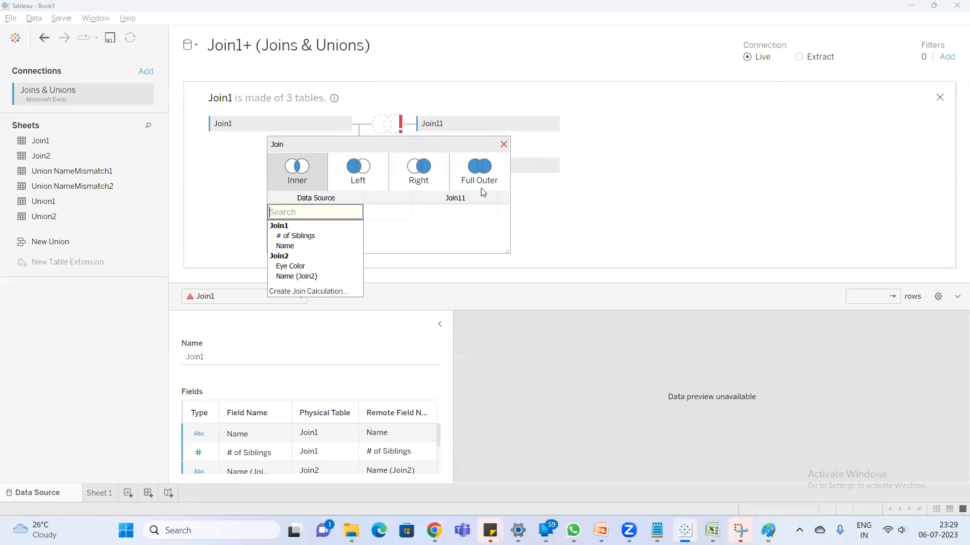
click(357, 164)
click(503, 144)
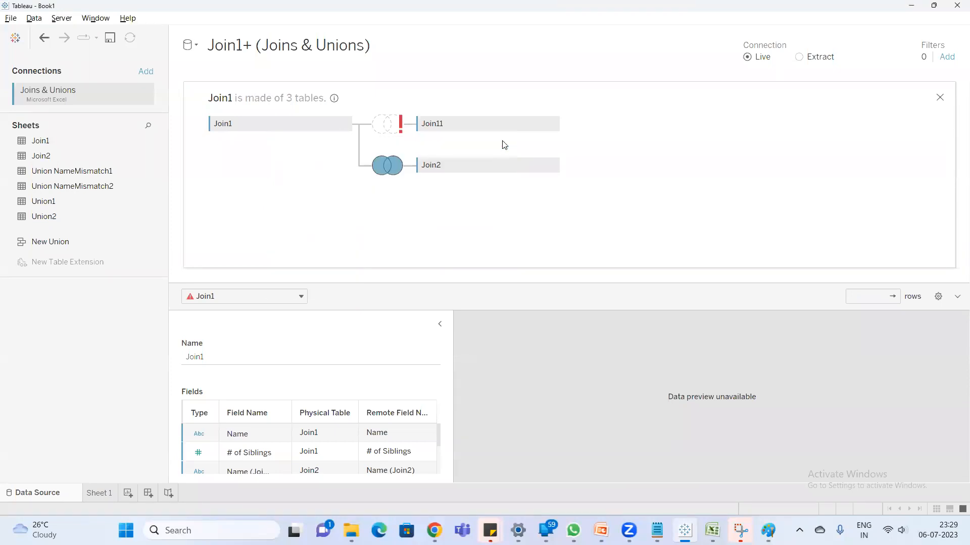
- Define the join clause for the second Join1 copy as Name = Name (Join11)
click(388, 129)
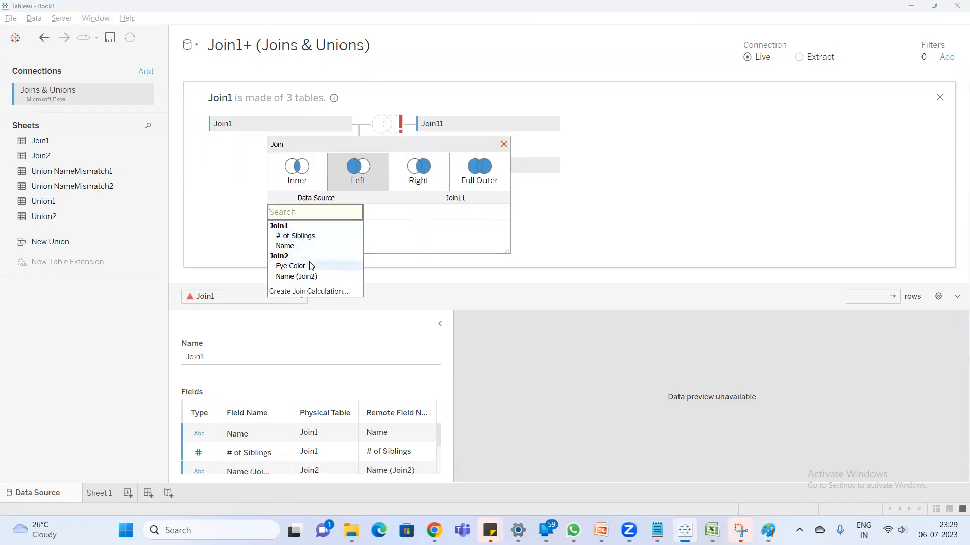
click(311, 247)
click(455, 212)
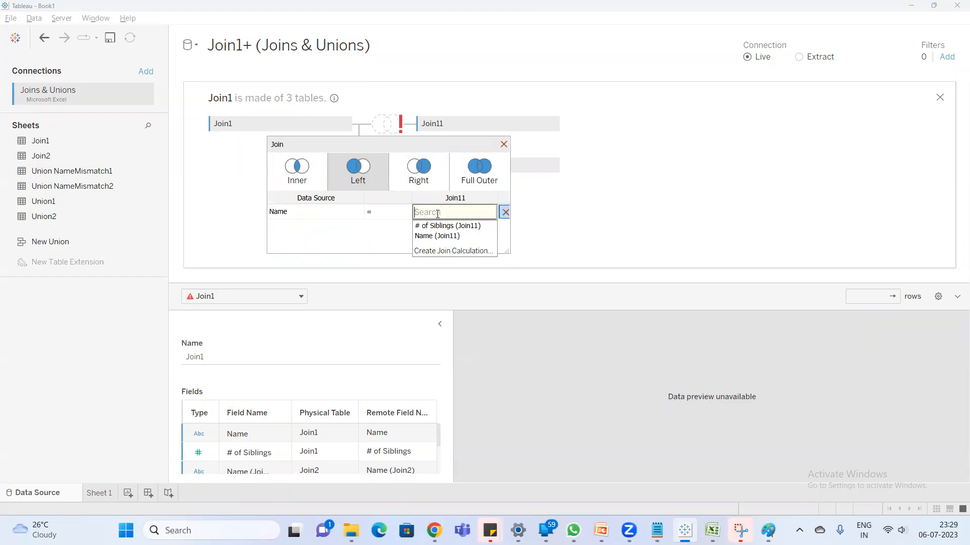
click(447, 234)
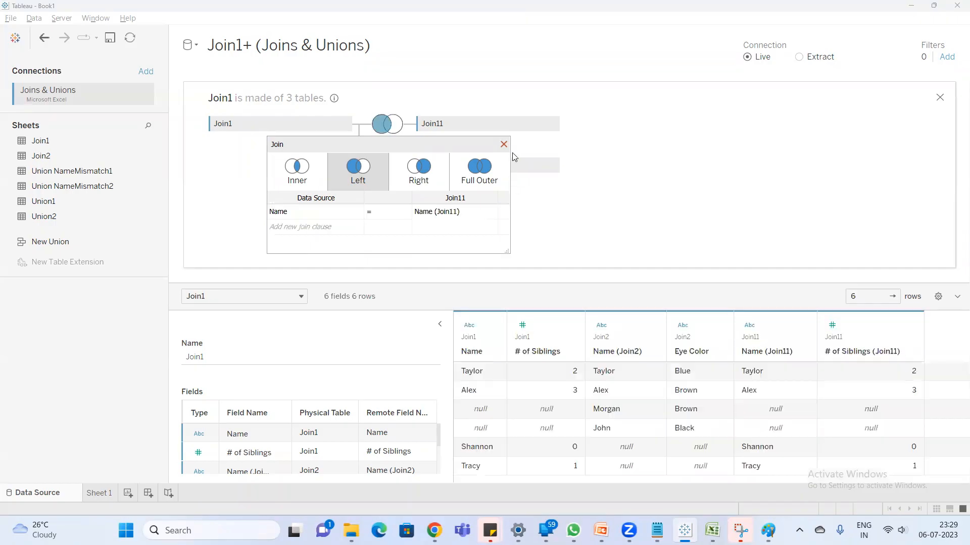
- Close the join settings, add the note "32 tables limit" below "joins" in Notepad, and return to Tableau
click(503, 144)
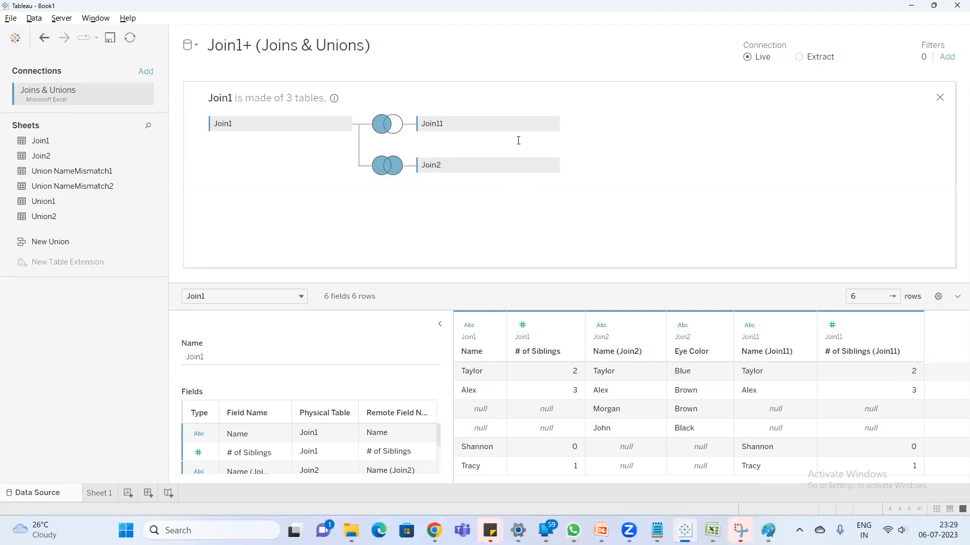
click(657, 530)
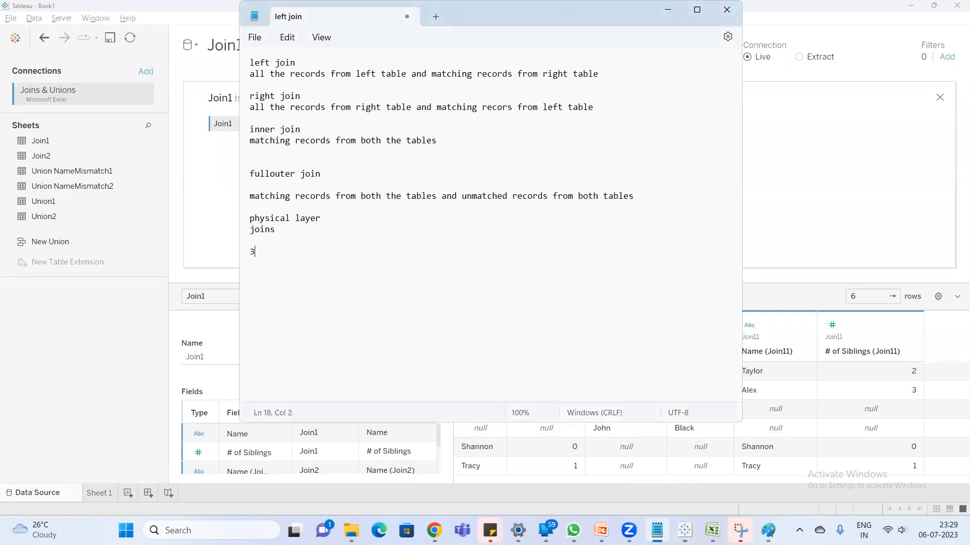
text(tables joi)
key(BackSpace)
key(BackSpace)
key(BackSpace)
text(limi)
key(BackSpace)
key(BackSpace)
key(BackSpace)
text(imit)
click(163, 170)
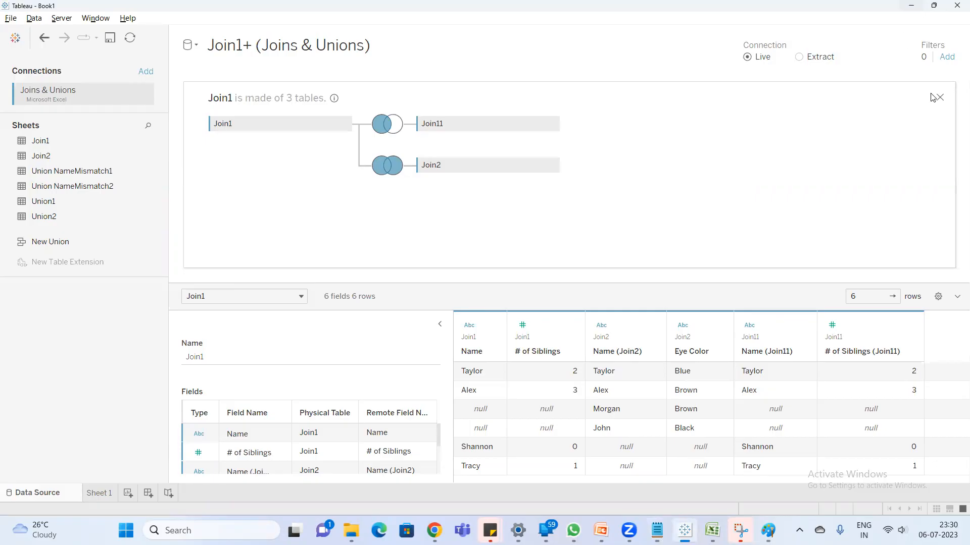
- Remove the second Join1 copy (Join11) from the physical layer and return to the logical layer
click(552, 123)
click(611, 225)
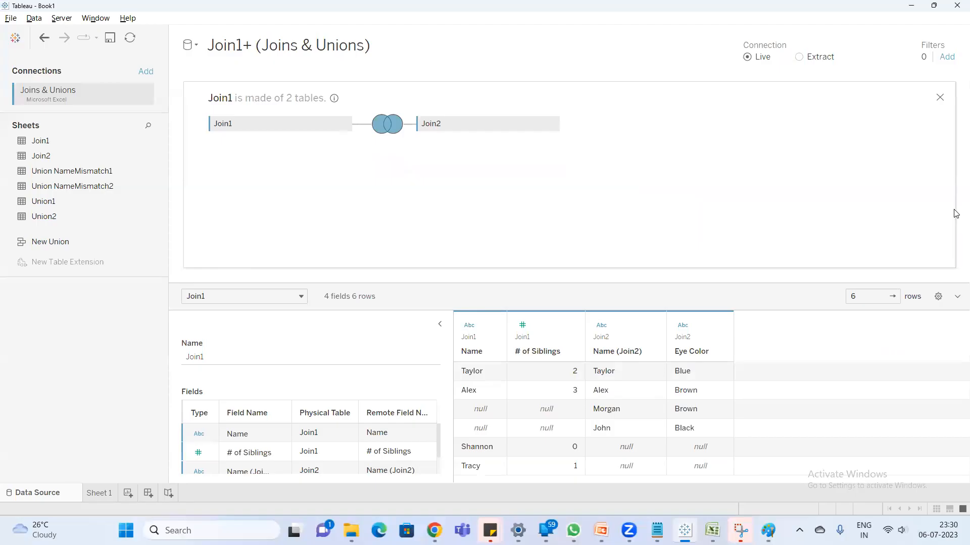
click(932, 100)
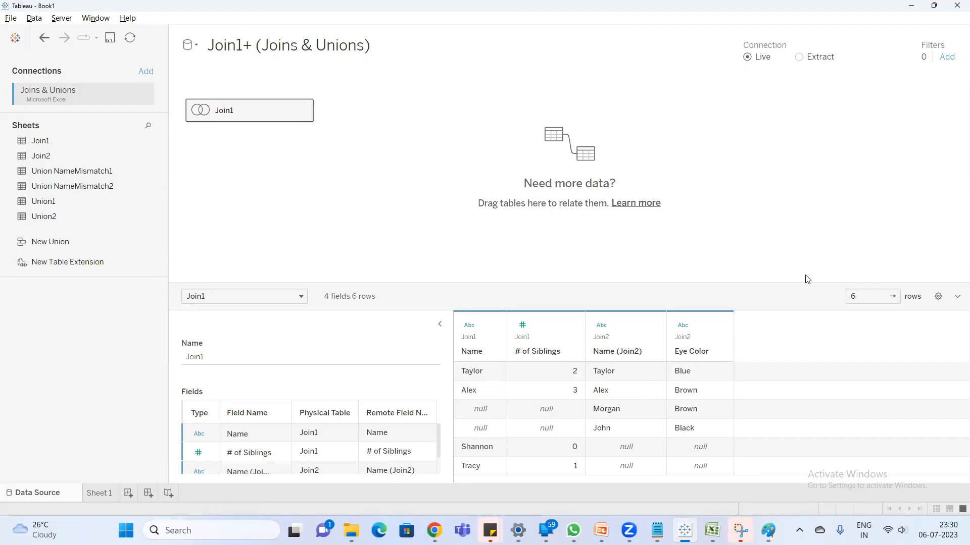
- Switch to Excel and examine the table on the Union1 sheet
click(709, 528)
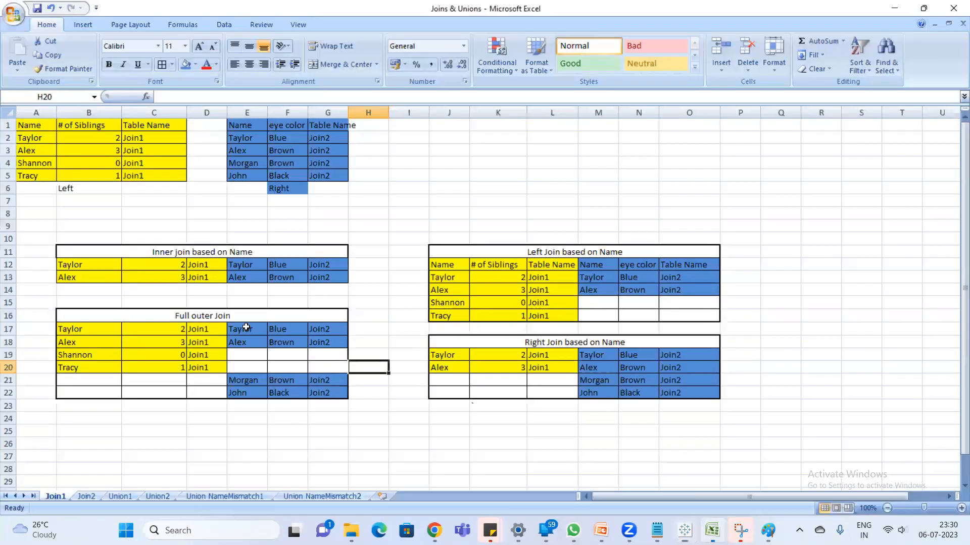
click(120, 496)
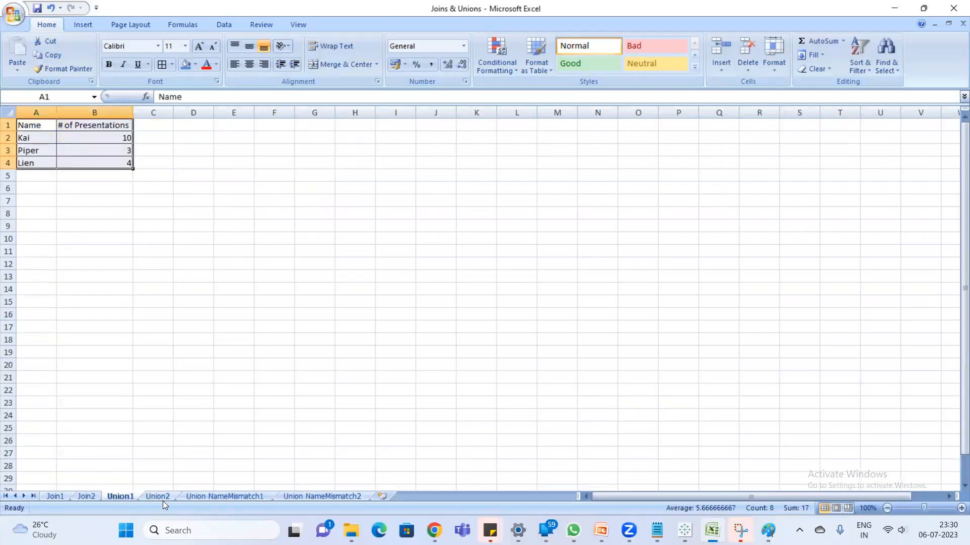
click(112, 263)
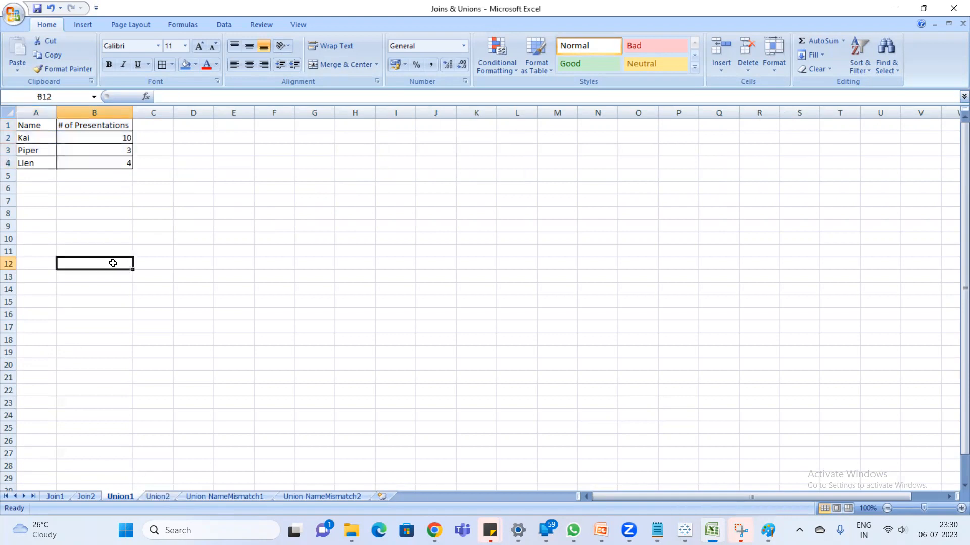
- Switch to Notepad and add the heading "Union" with the line "appending the data" below the table limit note
click(656, 530)
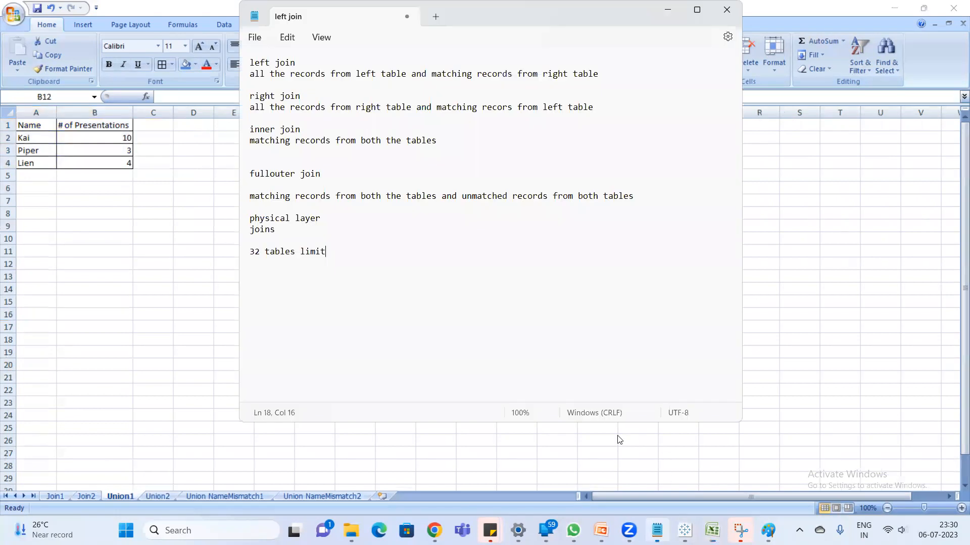
key(Return)
key(Return)
text(Union)
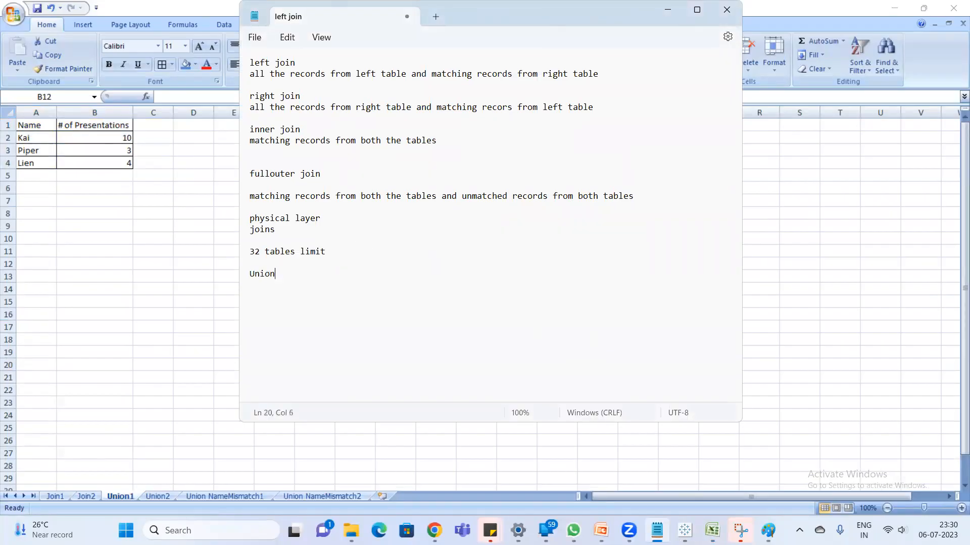
key(Return)
text(appending the data)
key(Return)
- Add the example row counts to the union notes: "table A" with 100 and "Table B" with 200
text(tablea)
key(BackSpace)
text(A)
key(Return)
text(100  )
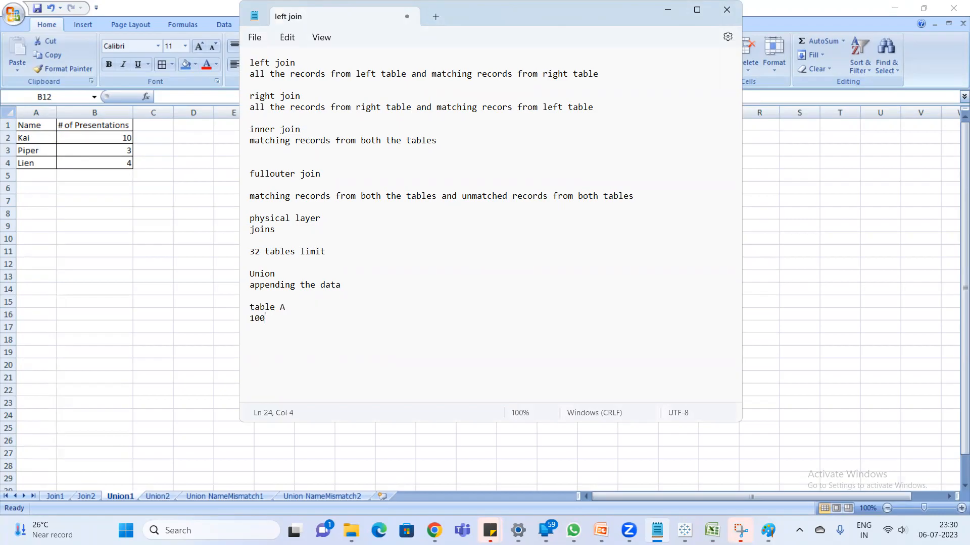
text(Table B)
key(Return)
text(200  table A union table B)
- Add the lines "table A union table B" and "100+200 =300" to the notes and return to Excel
key(Return)
key(Return)
text(100+200 )
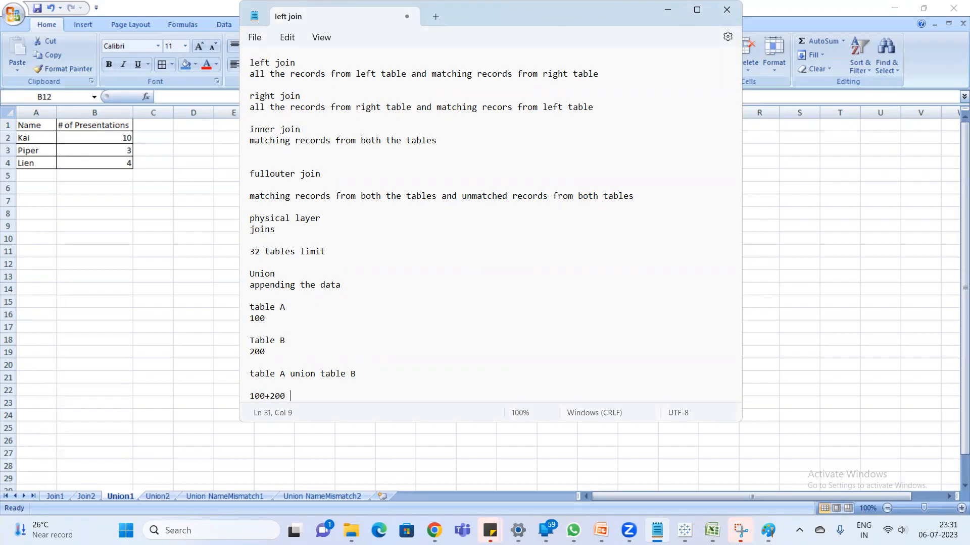
text(=300)
key(alt+Tab)
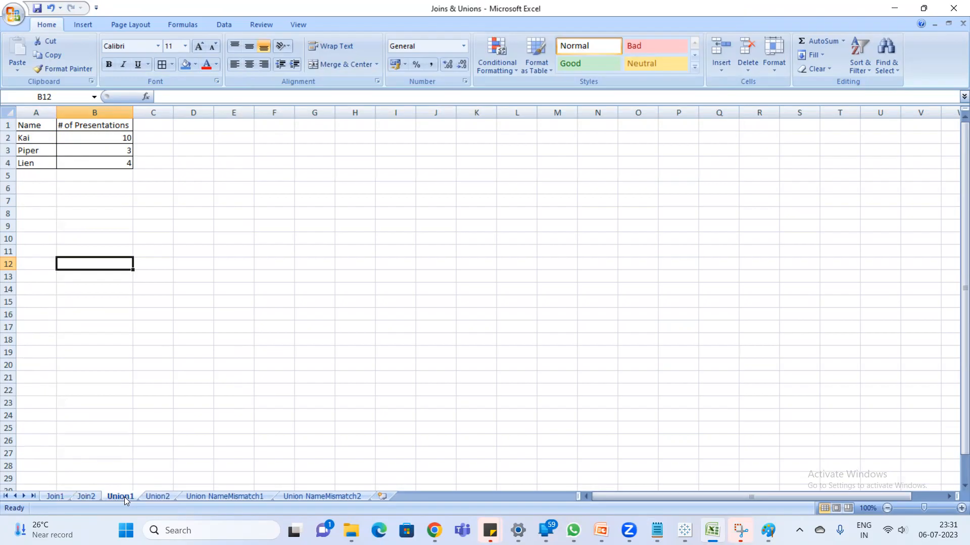
- Copy the Union2 sheet's table A1:B4 to cell F1 of the Union1 sheet and widen column G to fit its header
click(154, 496)
drag(28, 127, 112, 165)
key(ctrl+c)
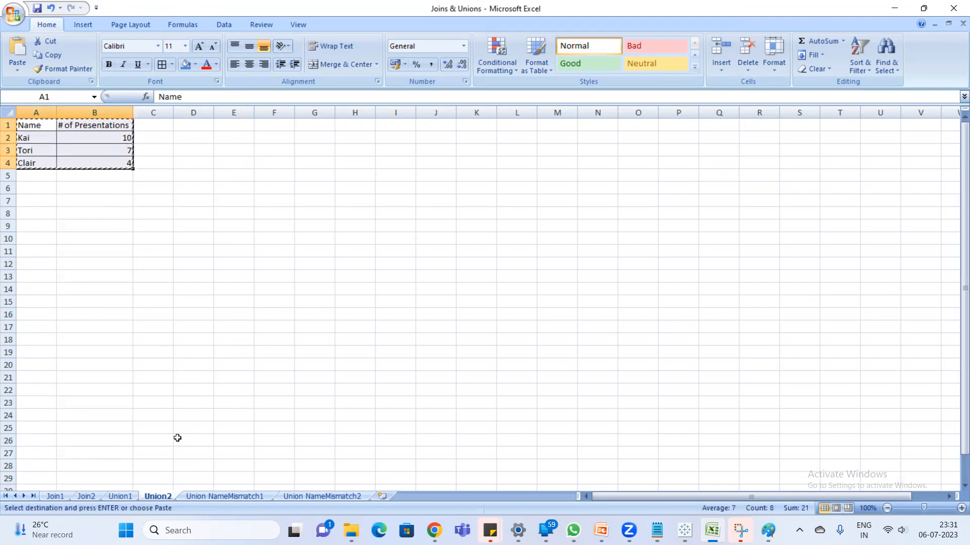
click(120, 496)
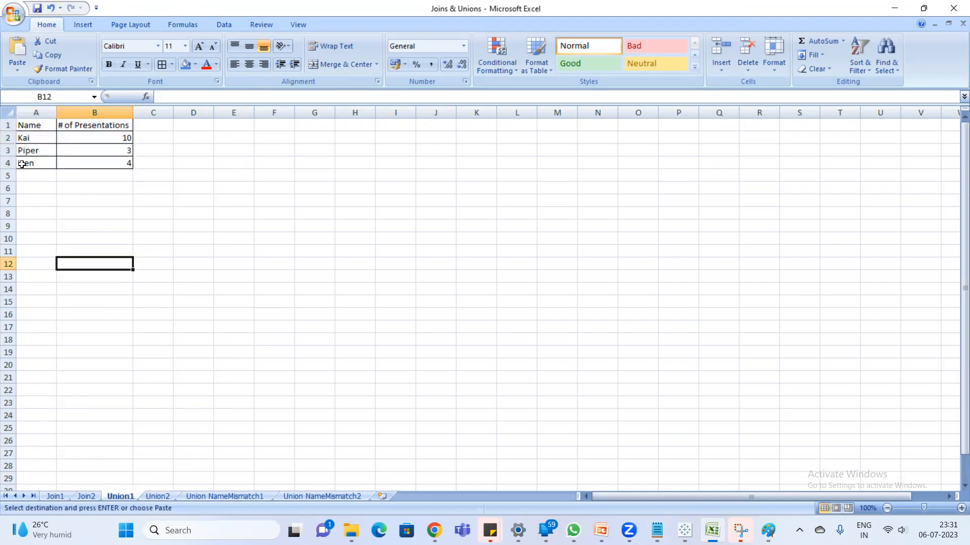
click(260, 159)
click(262, 122)
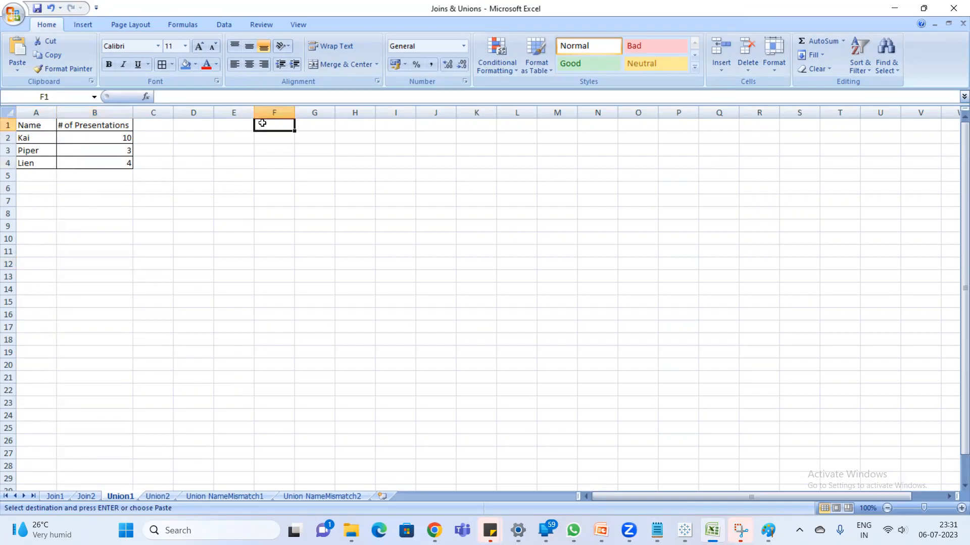
key(ctrl+v)
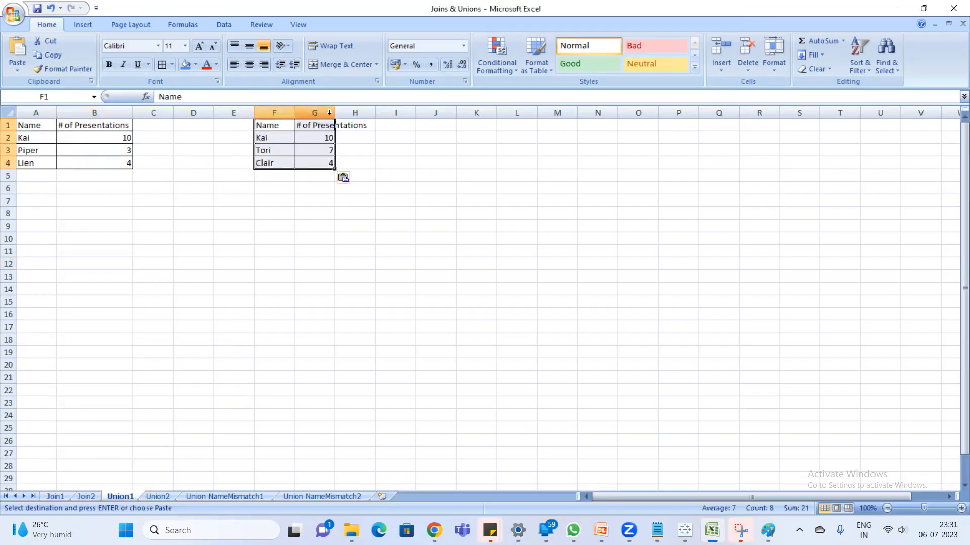
drag(333, 114, 366, 113)
- Copy the data rows F2:G4 and append them below the Union1 table, starting at A5
drag(274, 138, 340, 161)
key(ctrl+c)
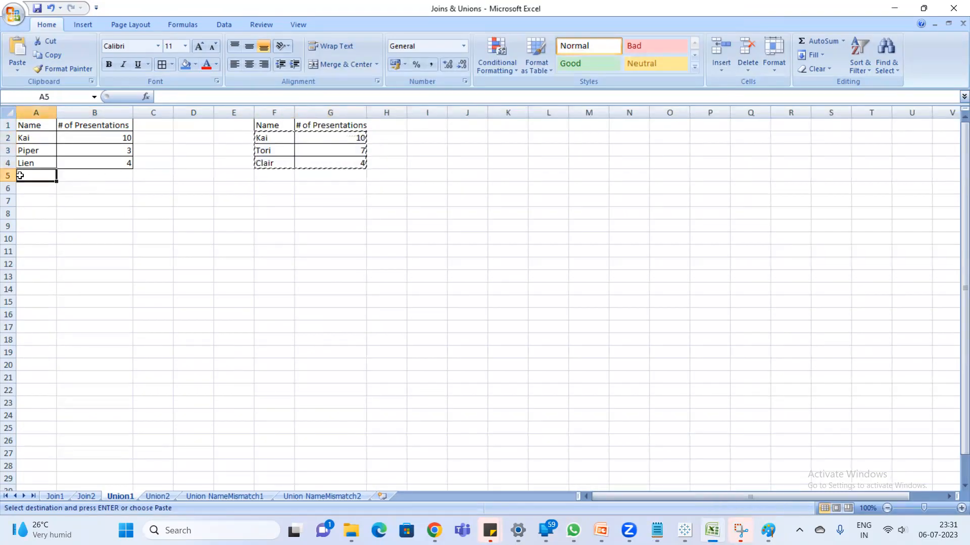
key(ctrl+v)
click(335, 332)
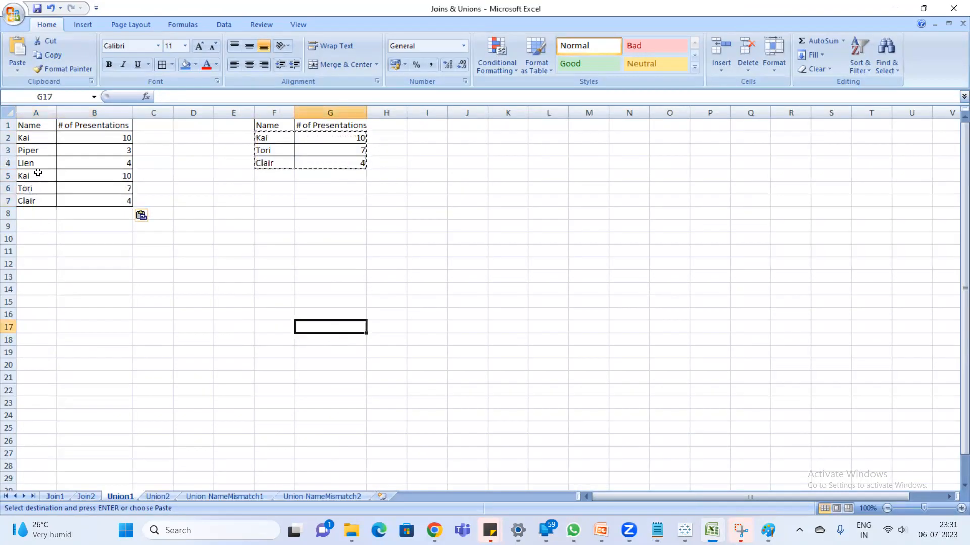
- Examine the appended names in A2:A7 and compare the Name and # of Presentations headers of both tables
click(38, 139)
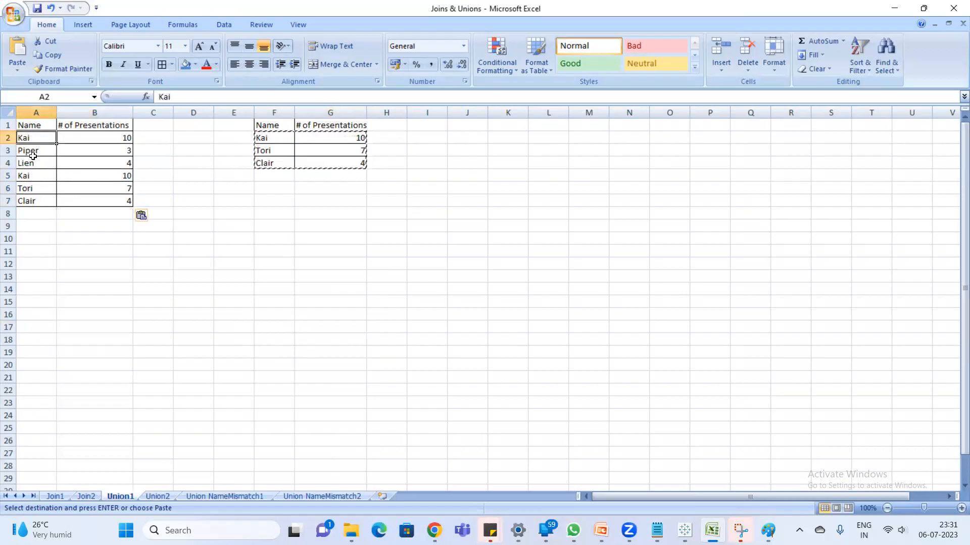
drag(33, 143, 25, 200)
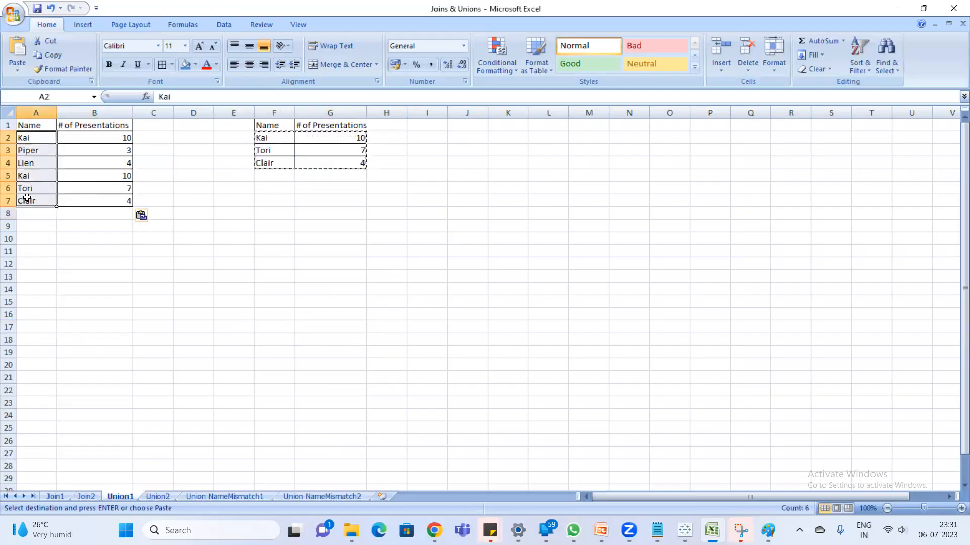
click(273, 276)
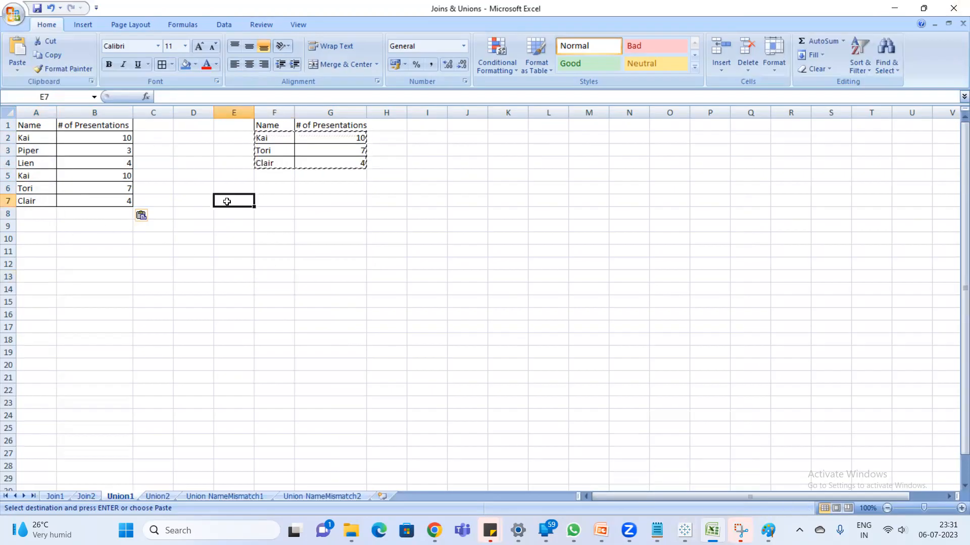
click(324, 226)
key(Escape)
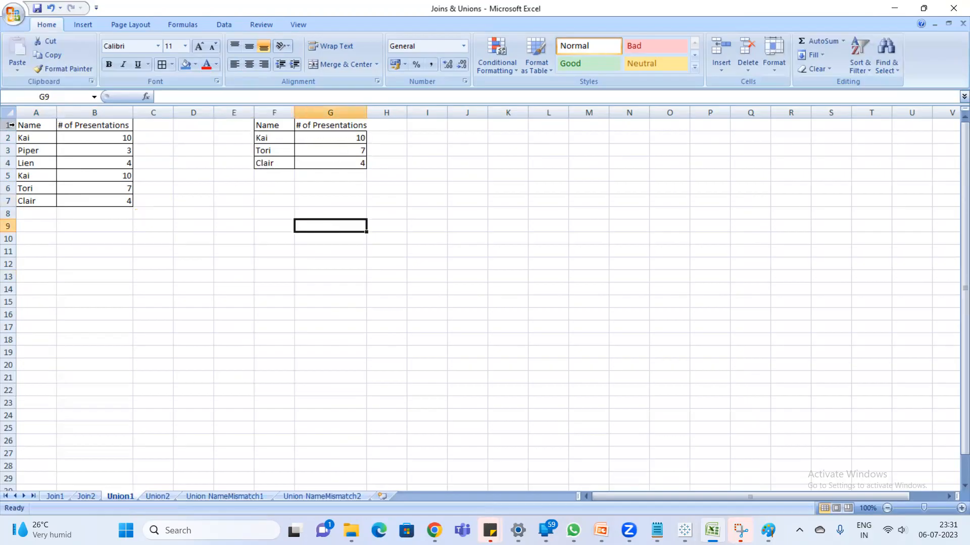
click(20, 125)
click(261, 125)
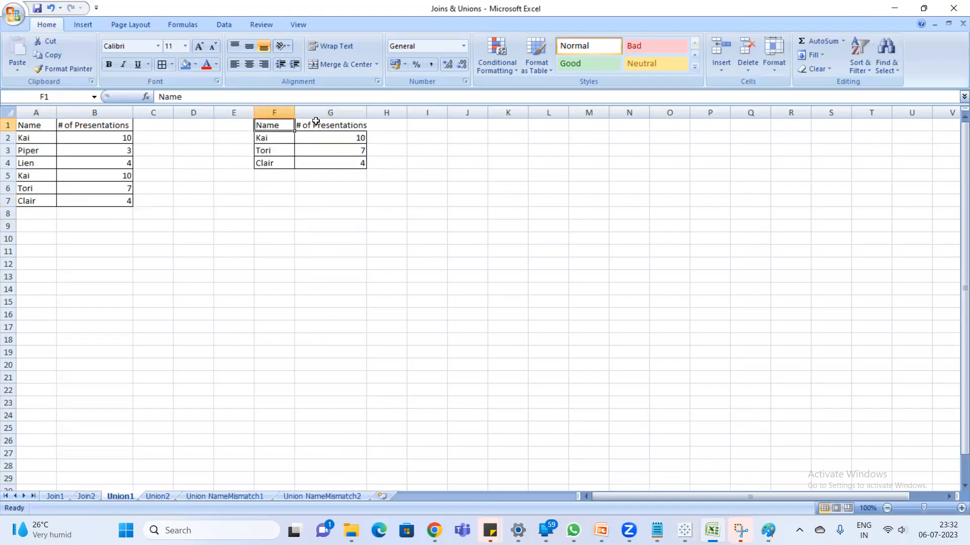
click(322, 122)
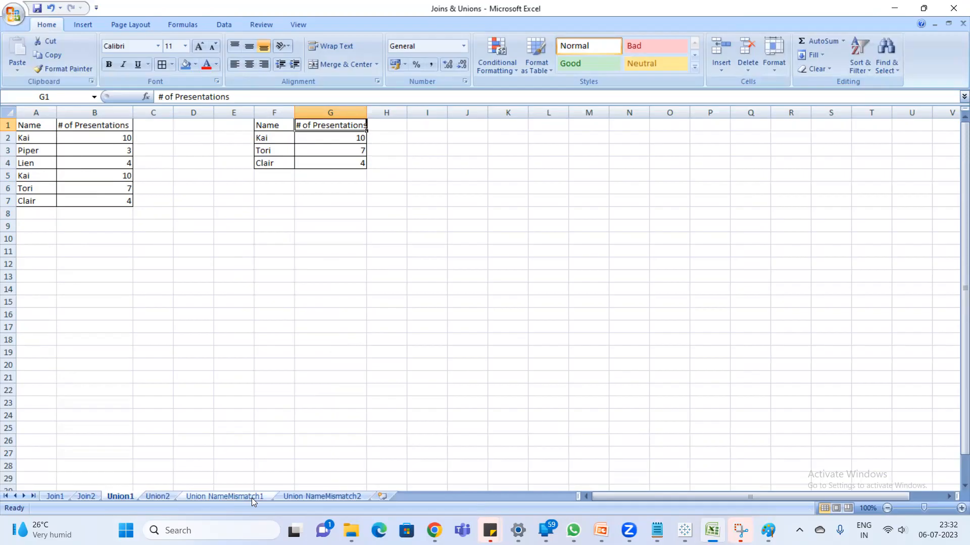
click(40, 127)
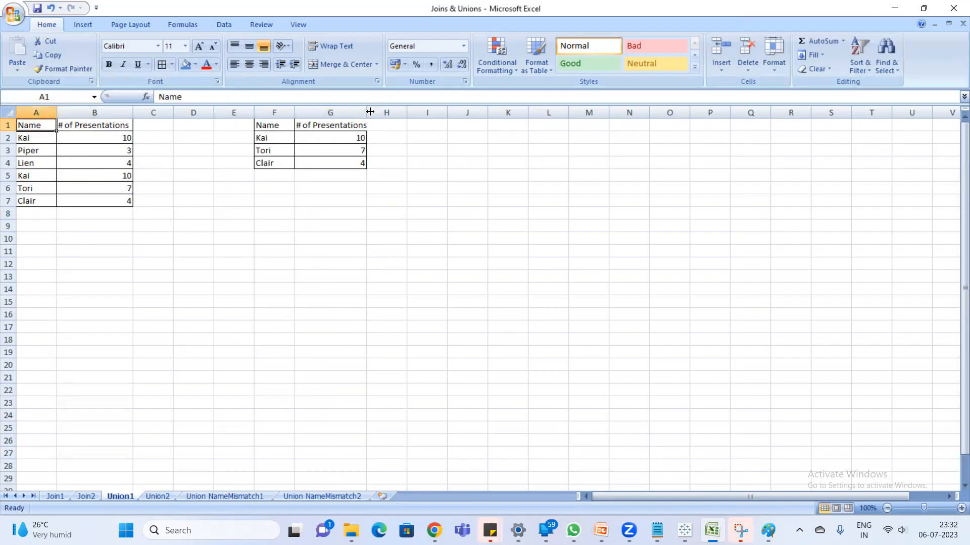
- Switch to Tableau, replace the Join1 table on the canvas with the Union1 sheet, and open its physical layer
click(684, 530)
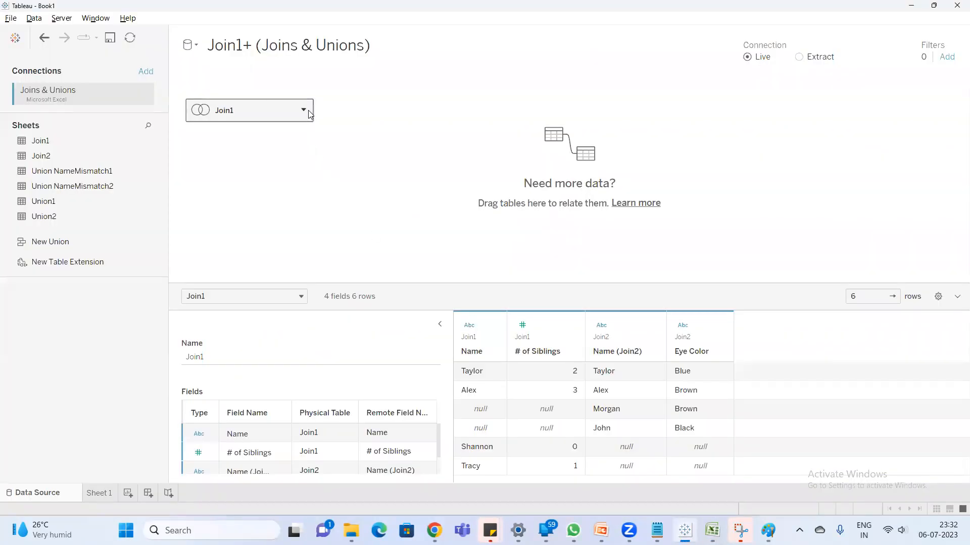
click(309, 114)
click(329, 144)
drag(60, 199, 216, 123)
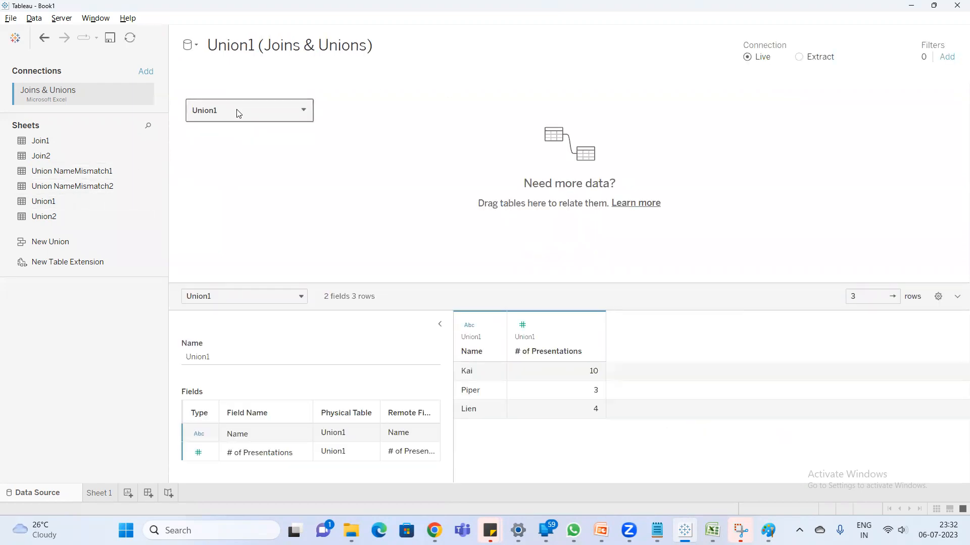
double_click(239, 113)
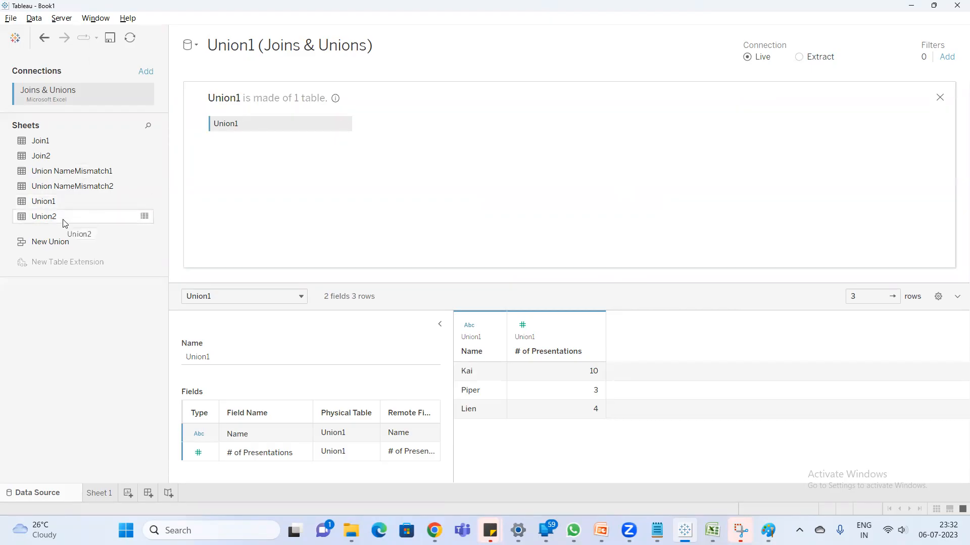
- Try adding the Union2 sheet beside Union1 in the physical layer and remove it again
mouse_move(54, 220)
mouse_down()
mouse_move(234, 133)
mouse_move(58, 216)
mouse_up()
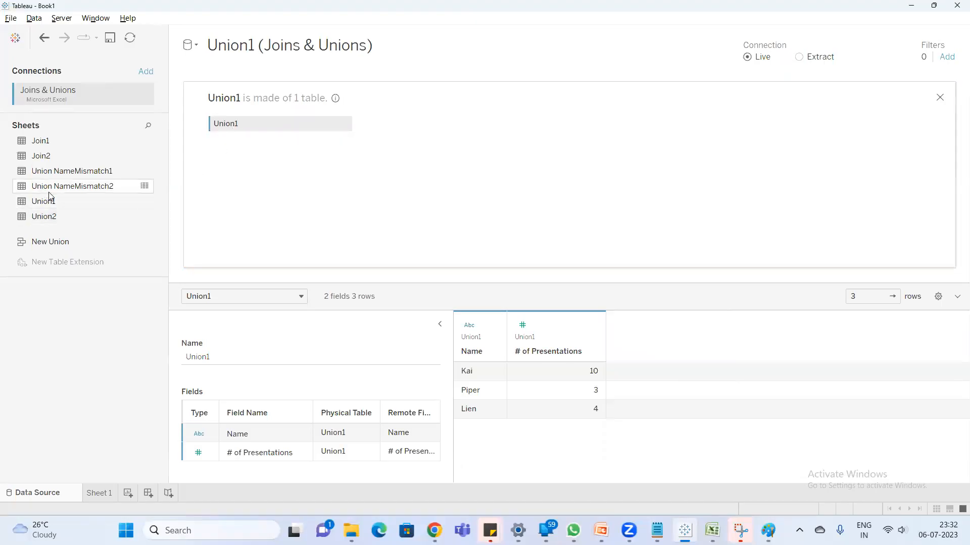
mouse_move(53, 224)
mouse_down()
mouse_move(218, 212)
mouse_move(392, 129)
mouse_move(361, 128)
mouse_move(399, 125)
mouse_move(39, 218)
mouse_up()
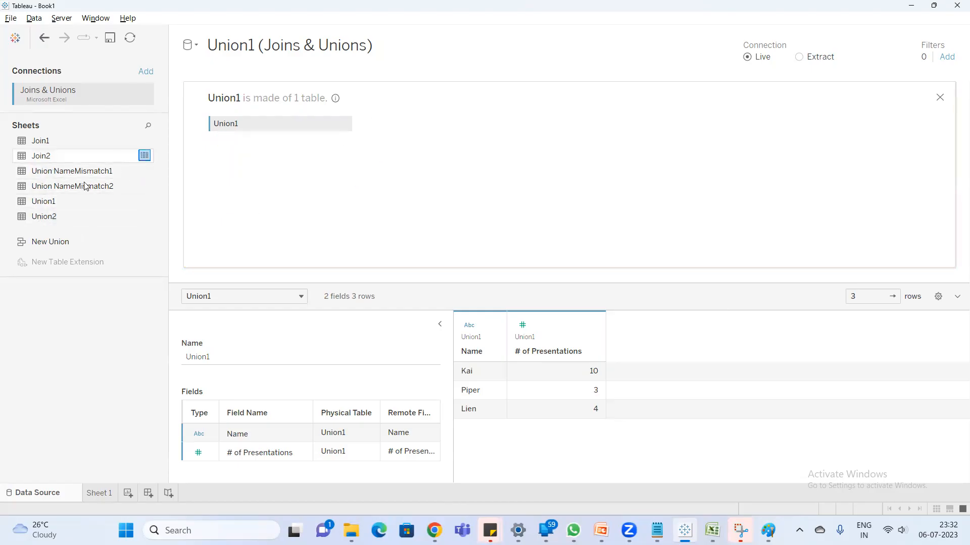
click(58, 217)
drag(57, 217, 384, 121)
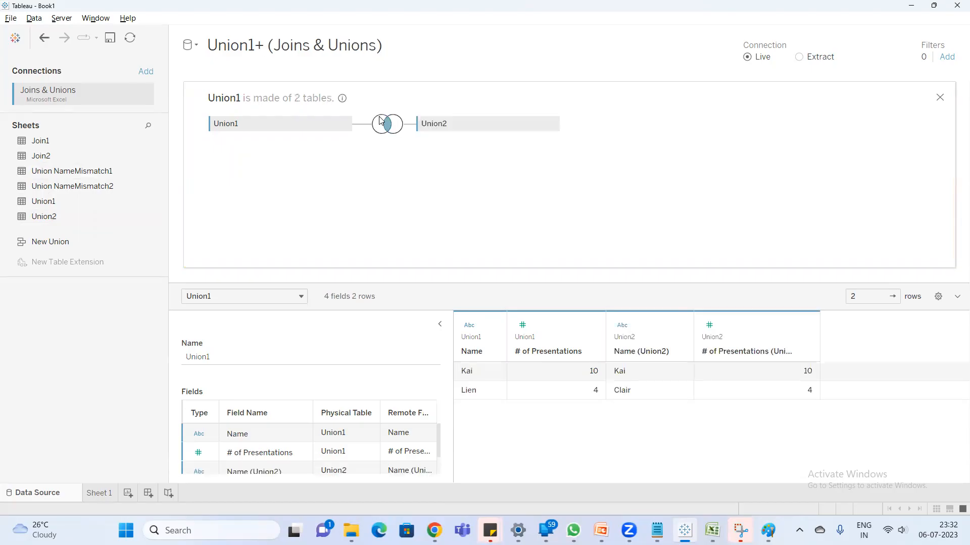
click(553, 126)
click(568, 217)
drag(26, 215, 228, 134)
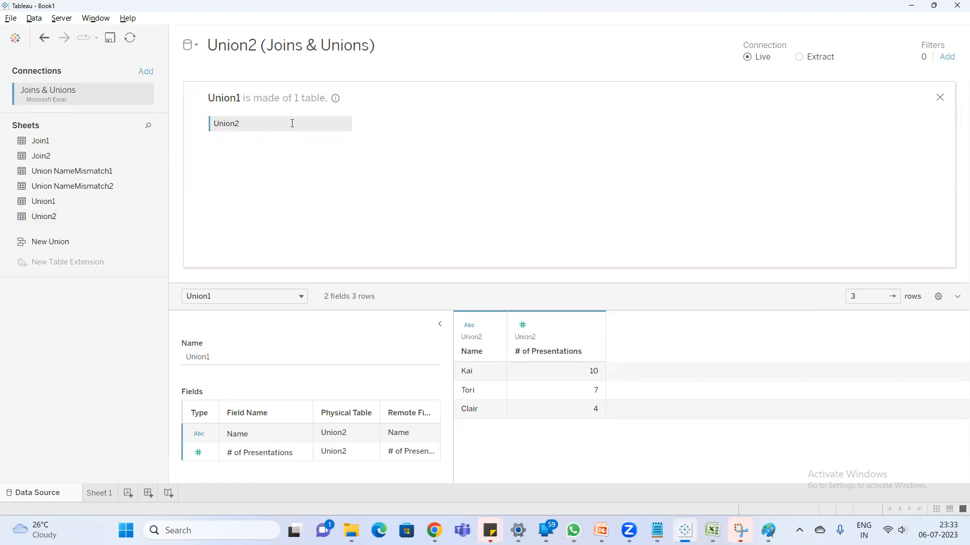
click(345, 125)
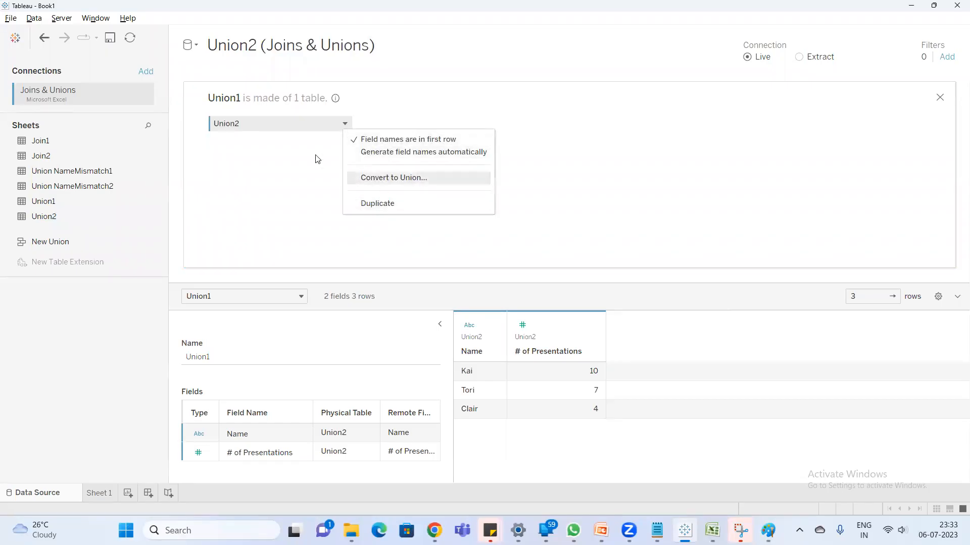
click(297, 142)
double_click(295, 128)
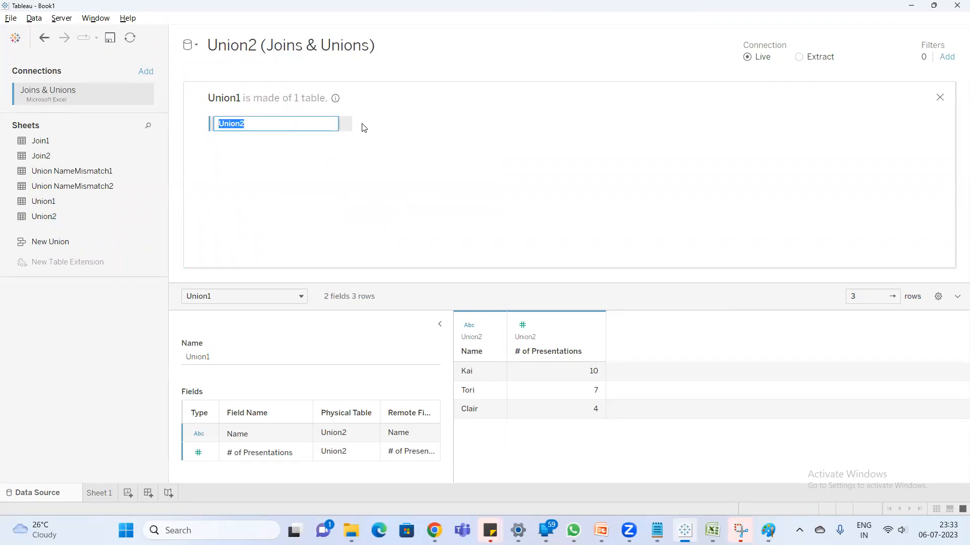
click(340, 120)
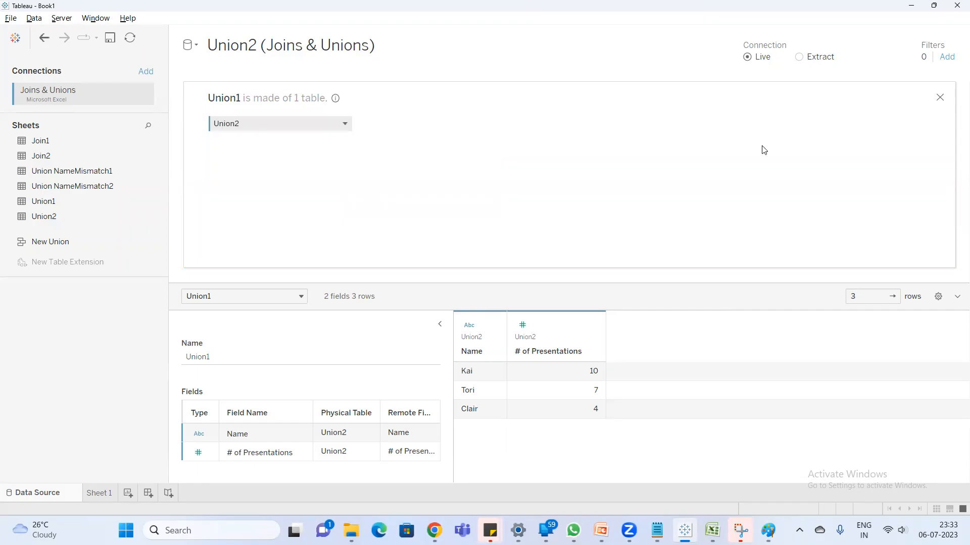
- Replace the table on the canvas with the Union1 sheet and union the Union2 sheet beneath it in the physical layer
click(939, 97)
click(303, 111)
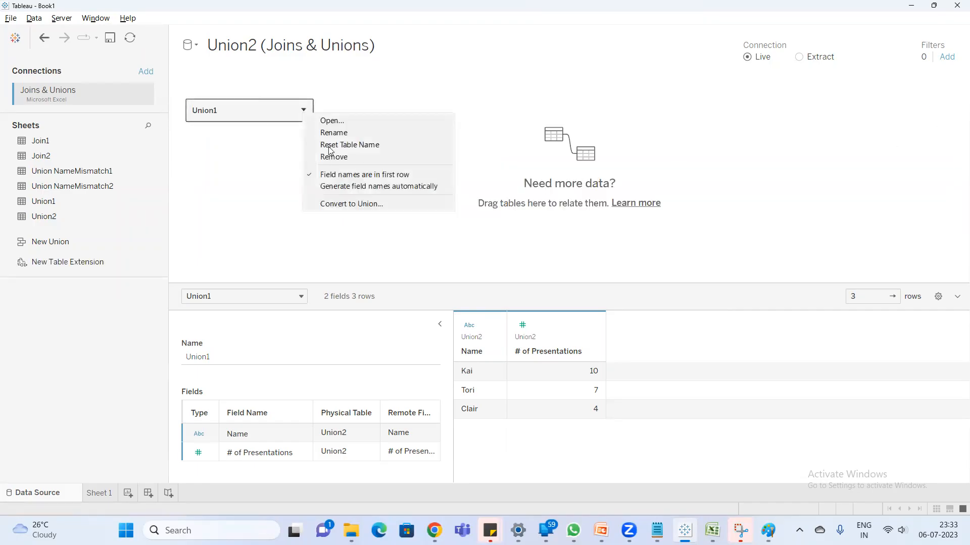
click(337, 157)
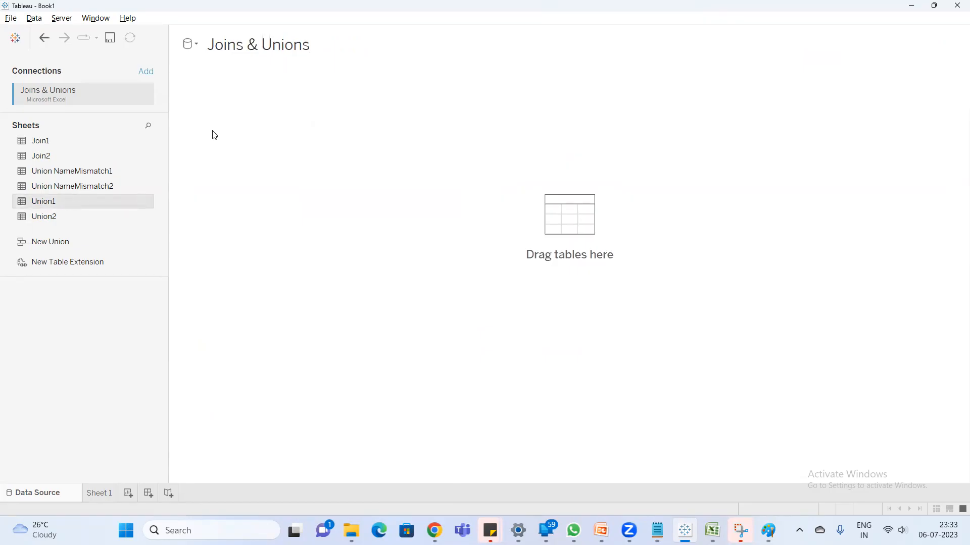
drag(44, 201, 244, 128)
double_click(243, 116)
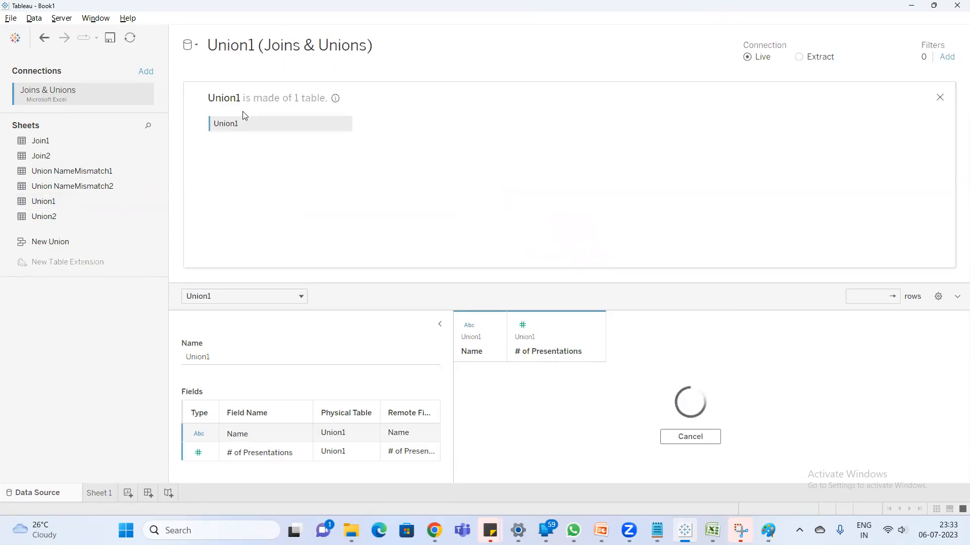
drag(50, 218, 223, 133)
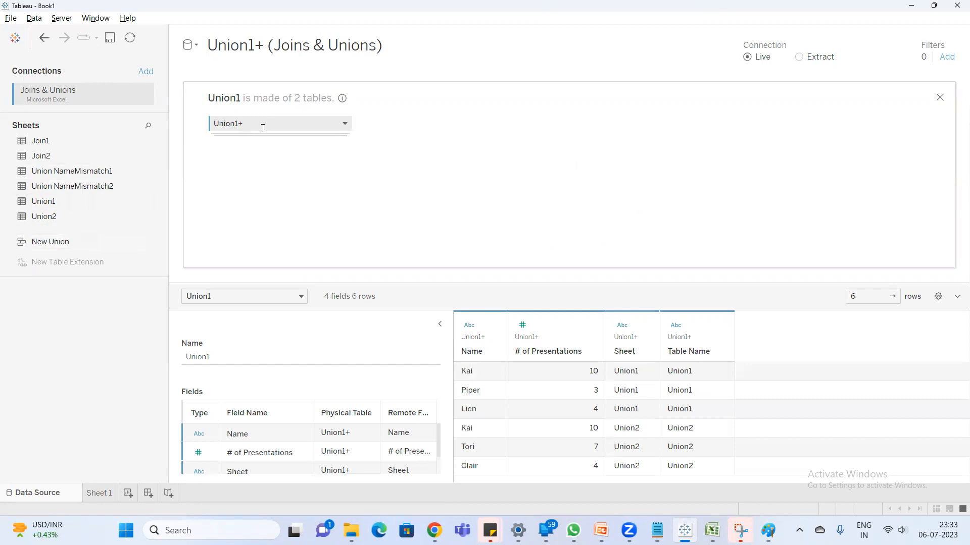
- Inspect which tables the Union1+ union contains in its edit settings
click(346, 125)
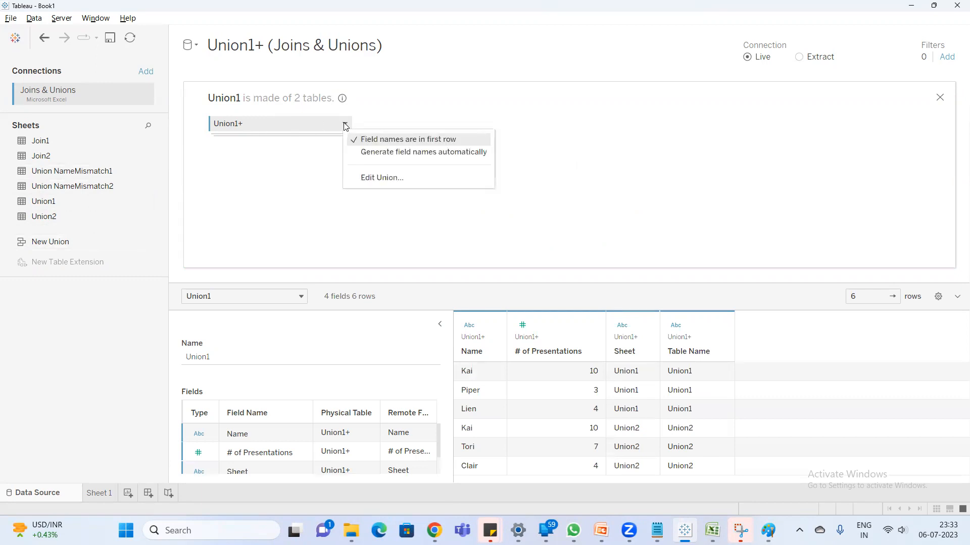
click(380, 178)
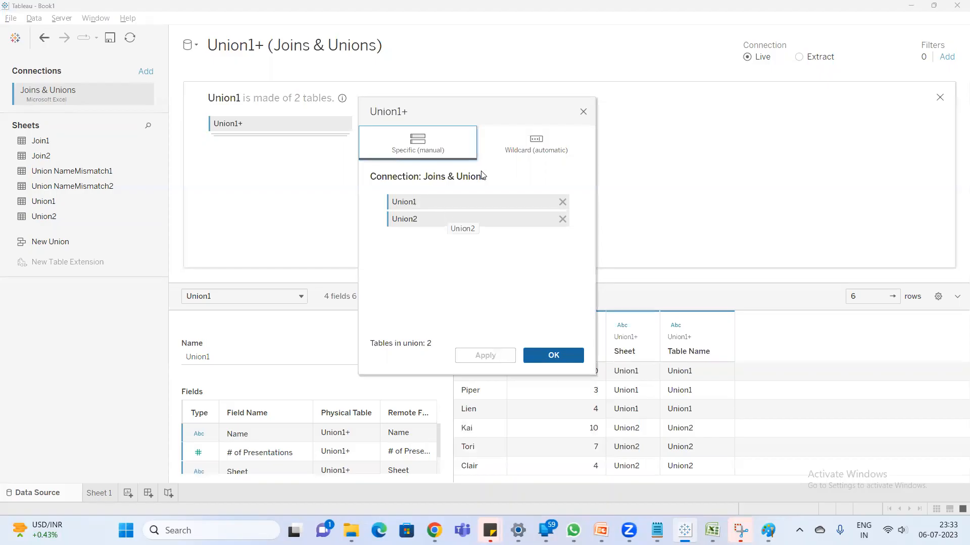
click(584, 112)
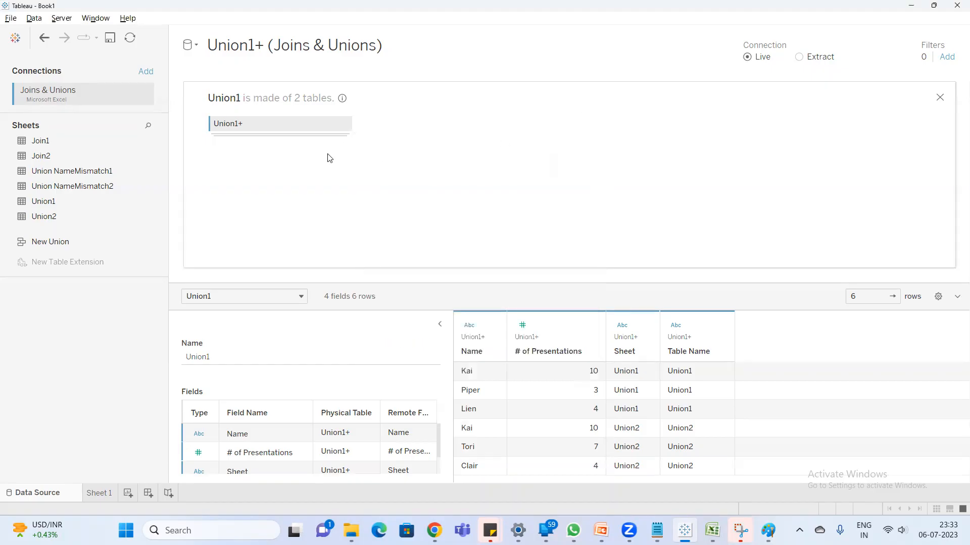
click(345, 124)
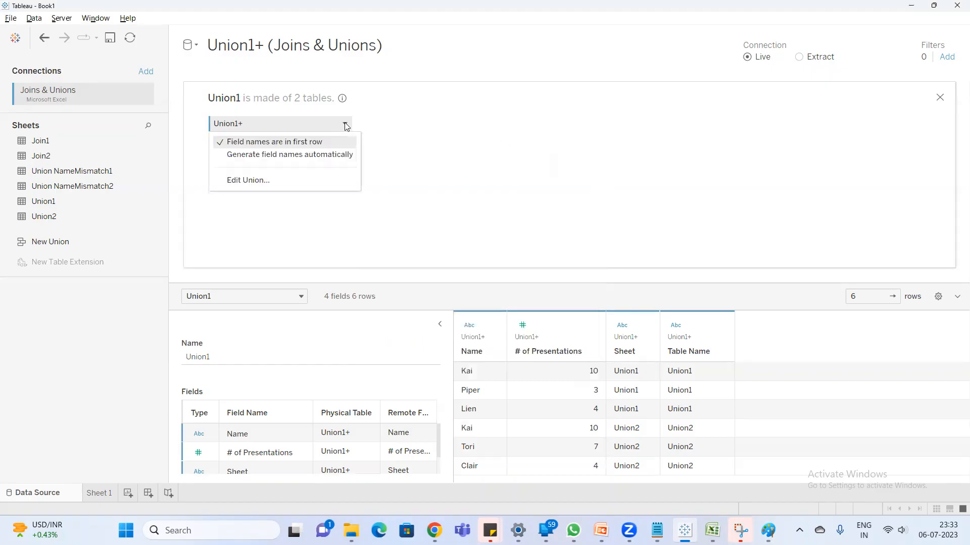
click(294, 181)
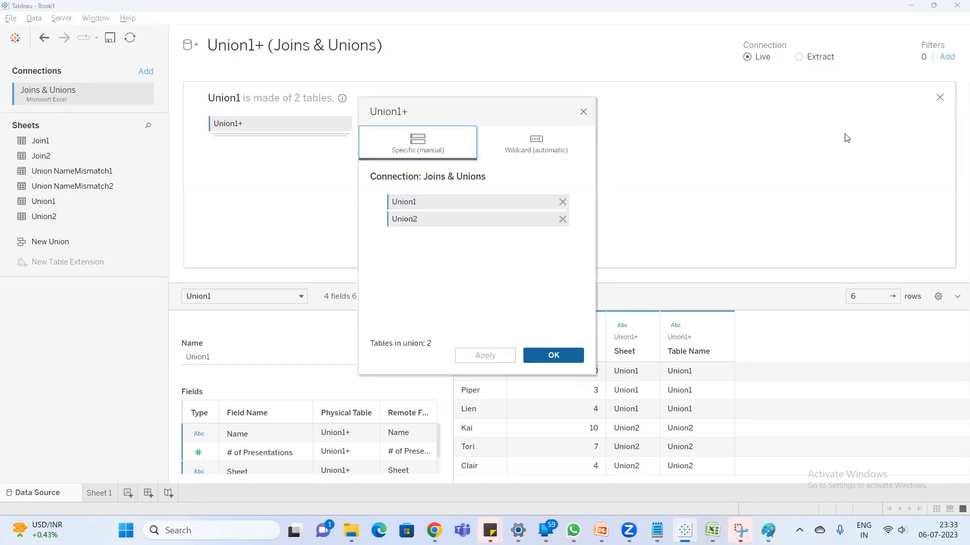
click(582, 112)
- Replace the existing union on the canvas with a new specific (manual) union of the Union1 and Union2 sheets
click(940, 97)
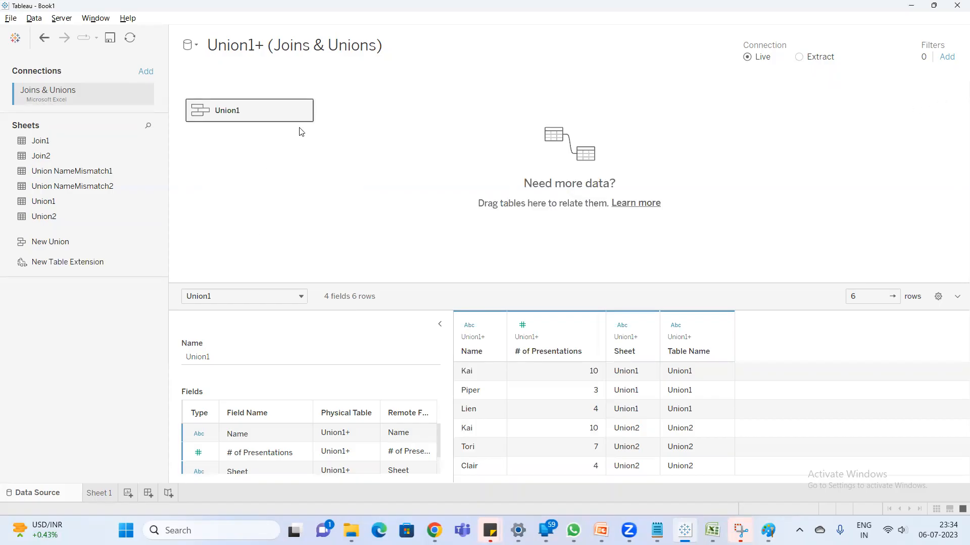
click(303, 110)
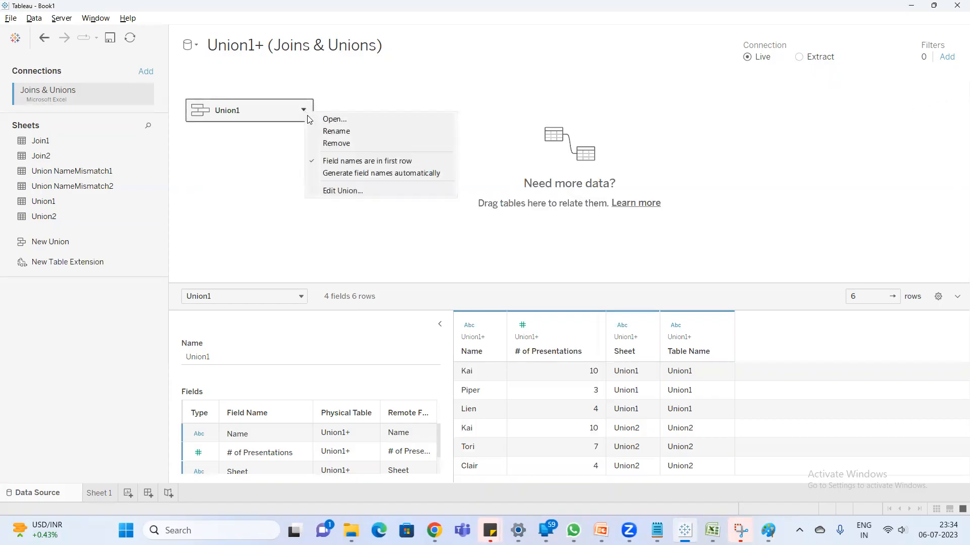
click(343, 144)
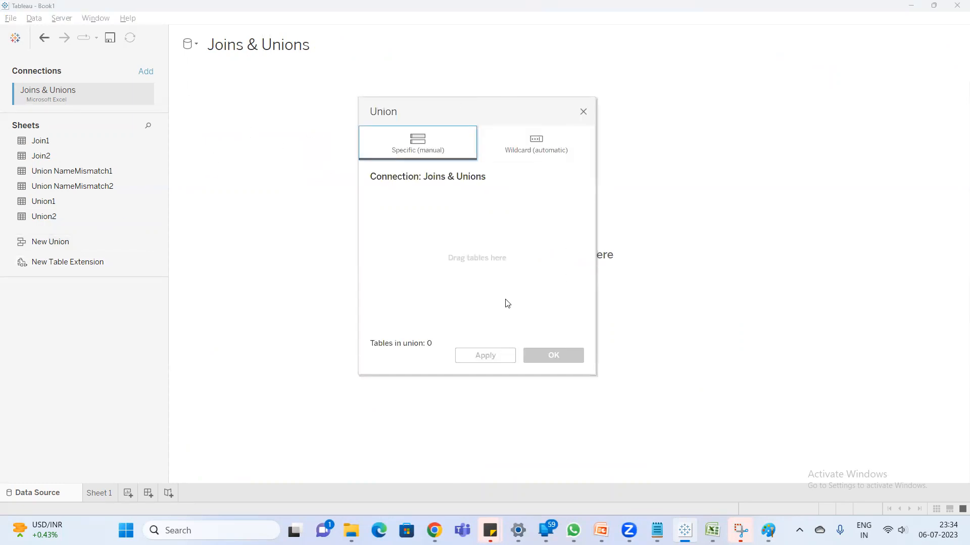
drag(38, 202, 390, 207)
drag(59, 218, 383, 264)
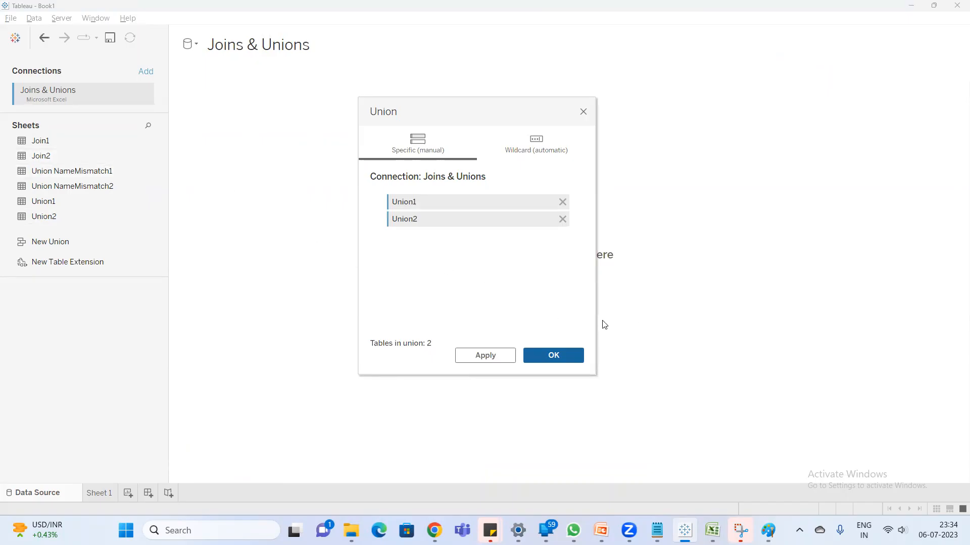
click(554, 355)
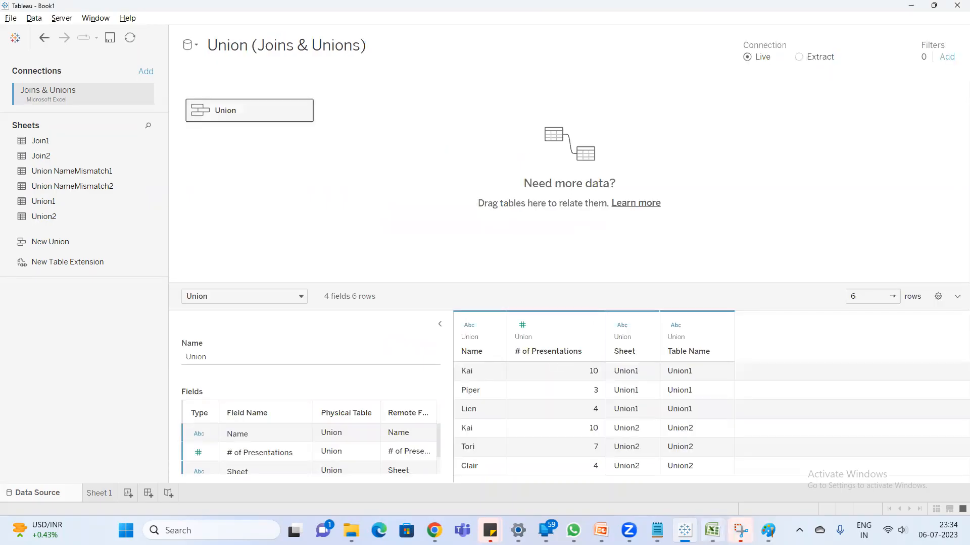
- Switch to Excel and add a new worksheet named June23 after the existing sheets
click(712, 530)
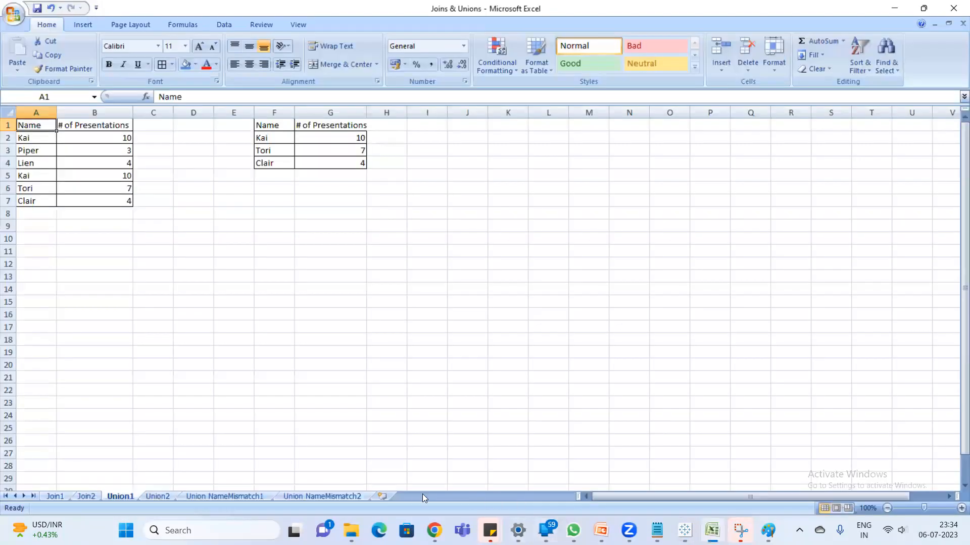
click(382, 497)
double_click(381, 497)
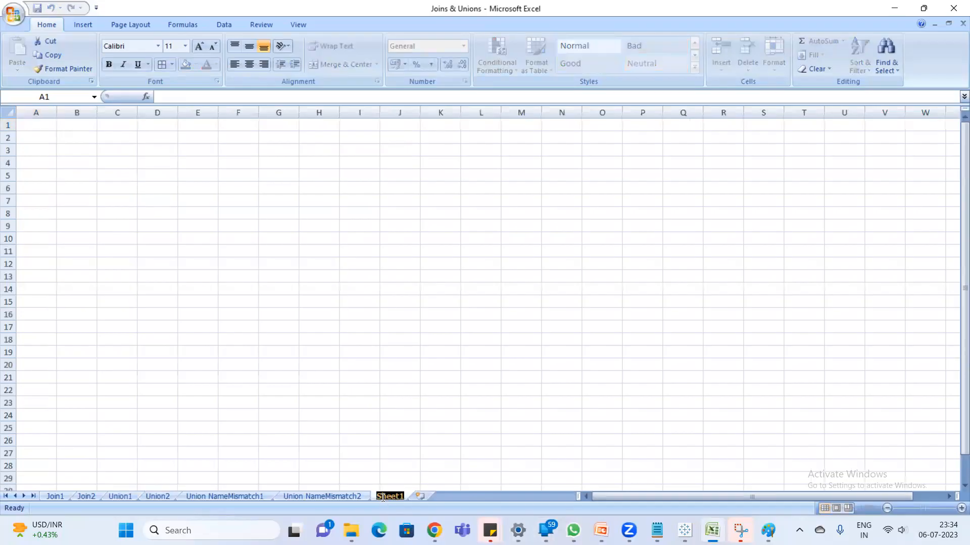
text(Joine)
text(23)
key(Return)
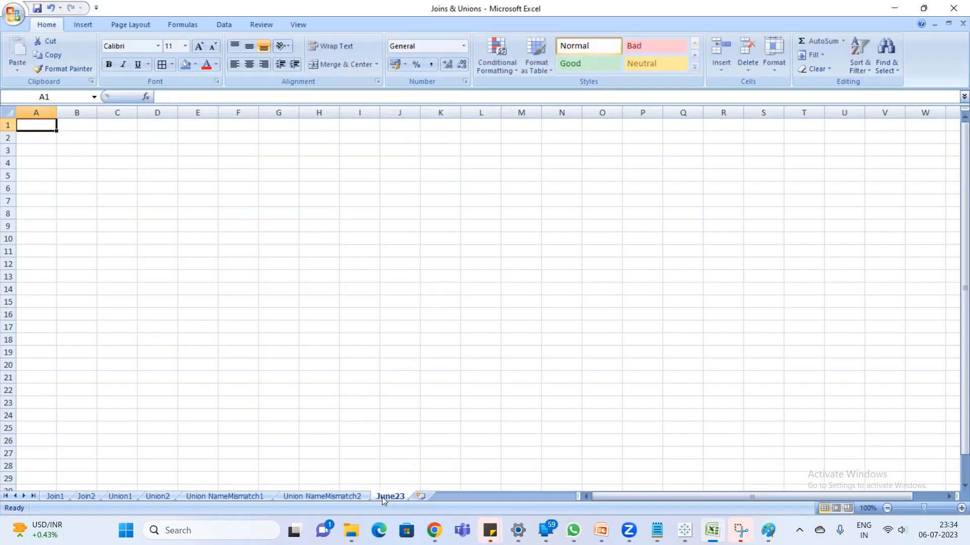
- Add another worksheet named Jul23 after June23
click(421, 497)
double_click(423, 496)
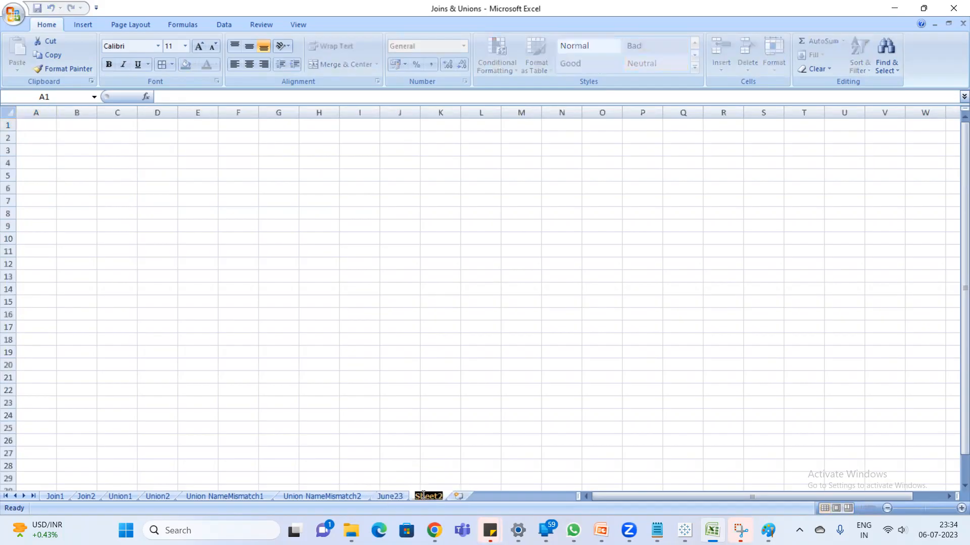
text(Jul23)
key(Return)
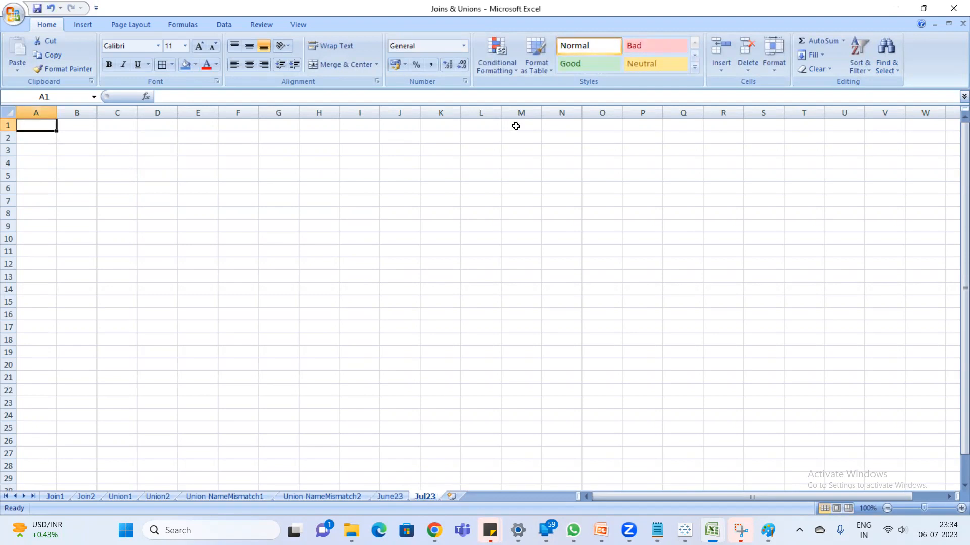
- Switch to Tableau and review the union's table list and its Union1 and Union2 rows in the data preview
click(684, 530)
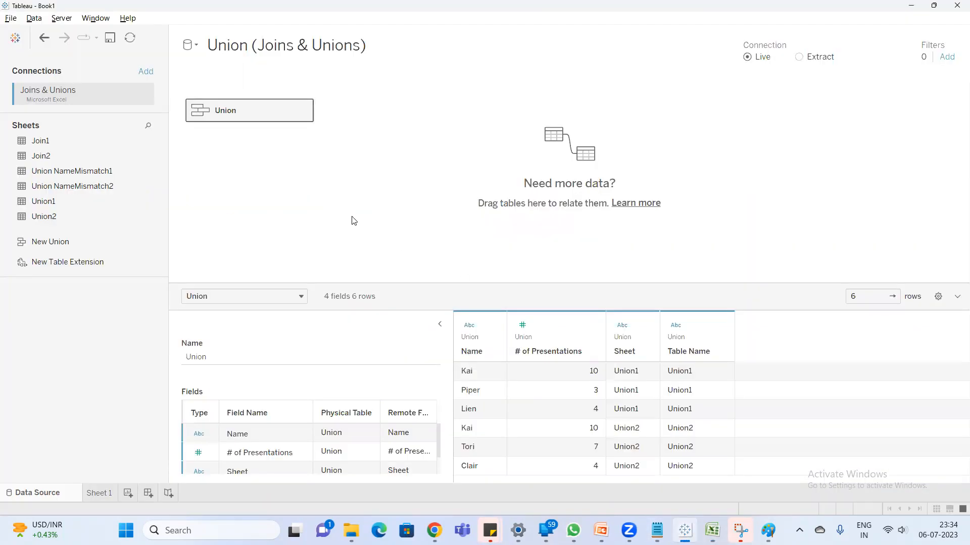
click(304, 111)
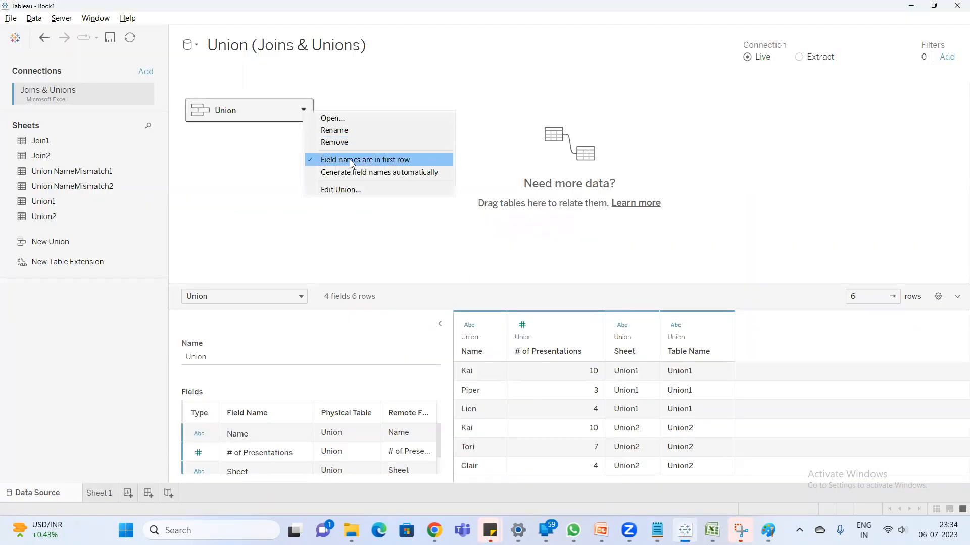
click(355, 188)
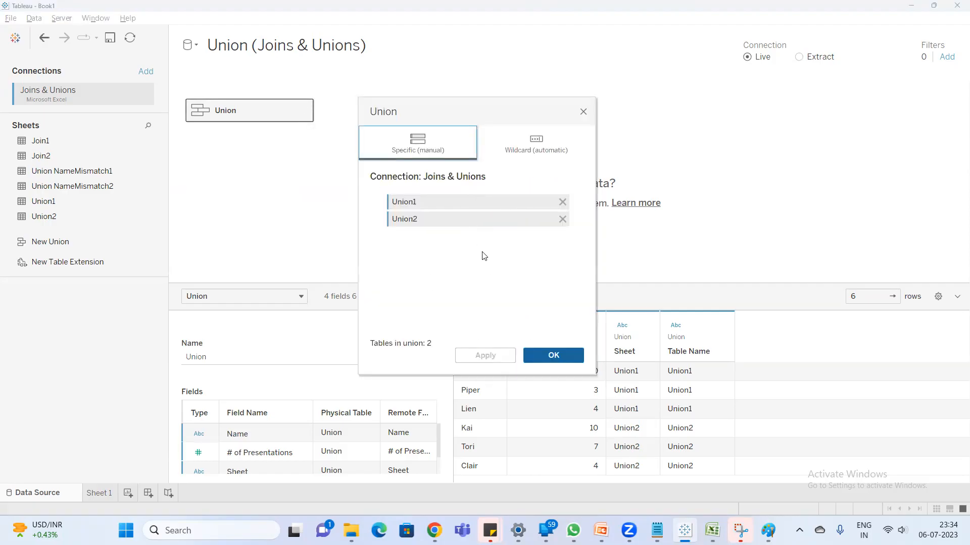
click(552, 356)
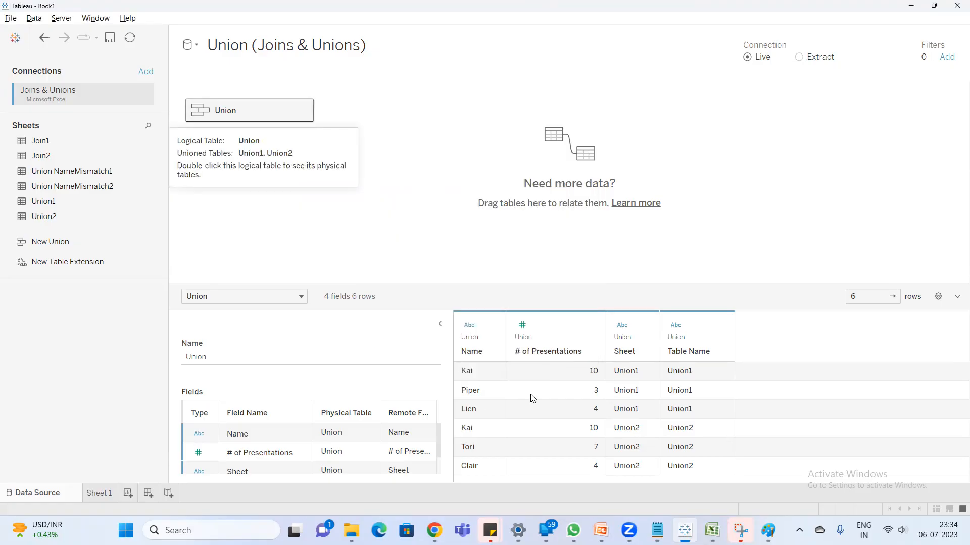
drag(475, 377, 703, 414)
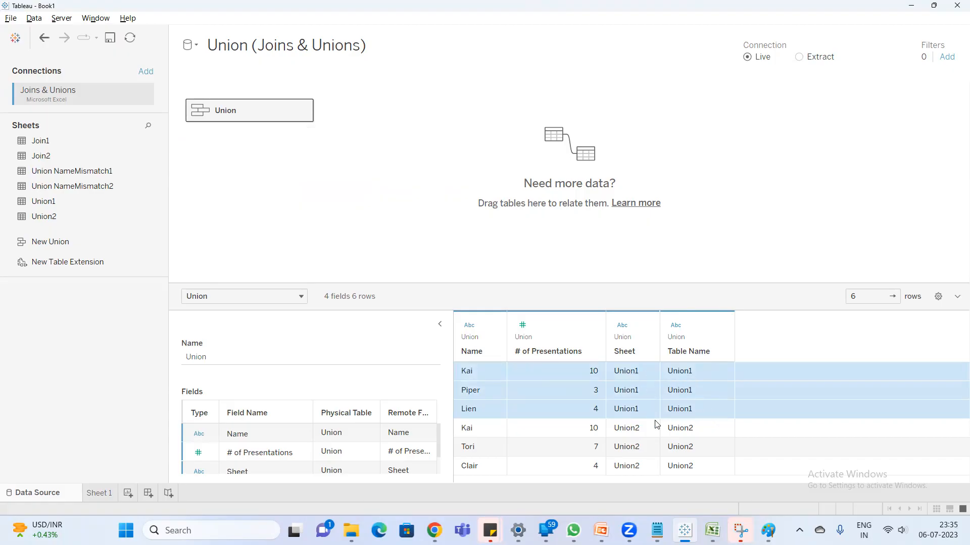
drag(473, 431, 668, 447)
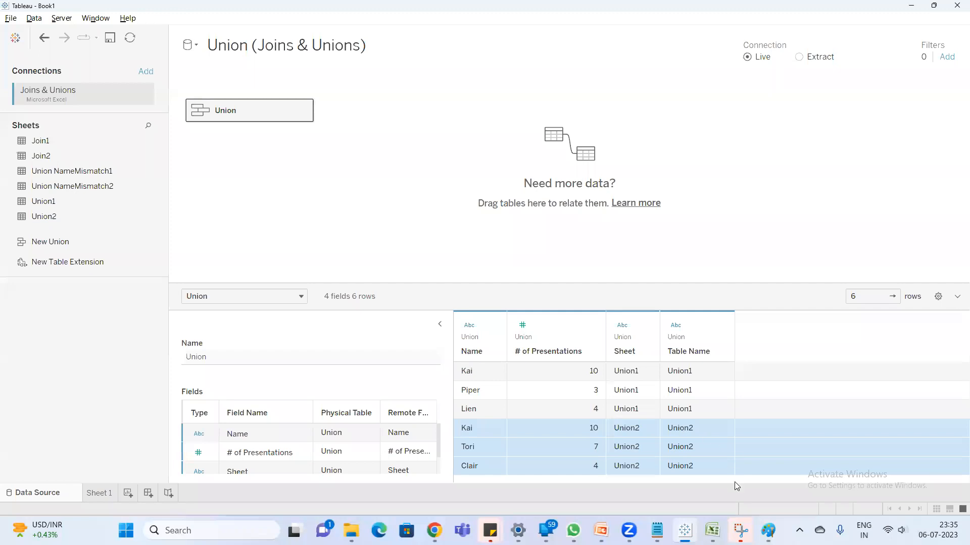
- Switch to Excel and undo the appended rows and the pasted second table on the Union1 sheet
click(712, 530)
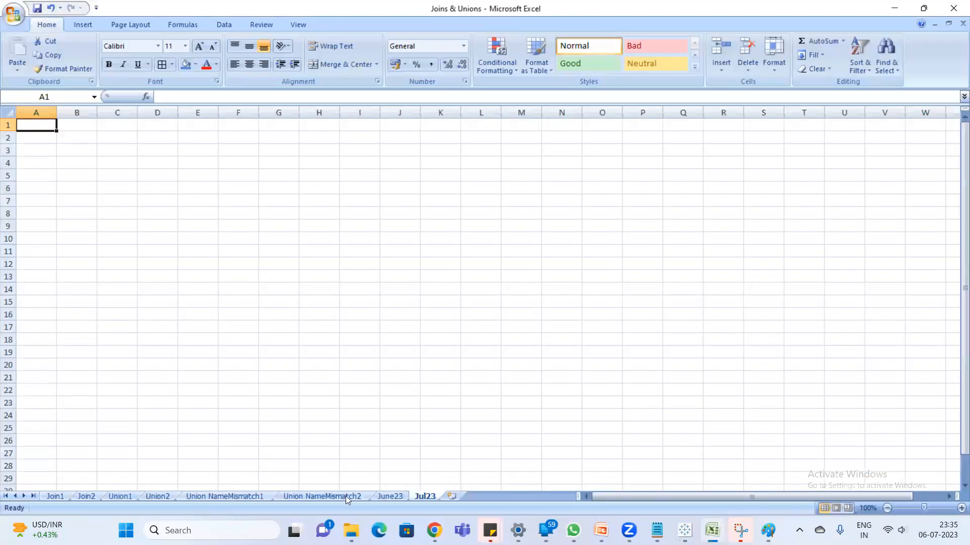
click(146, 498)
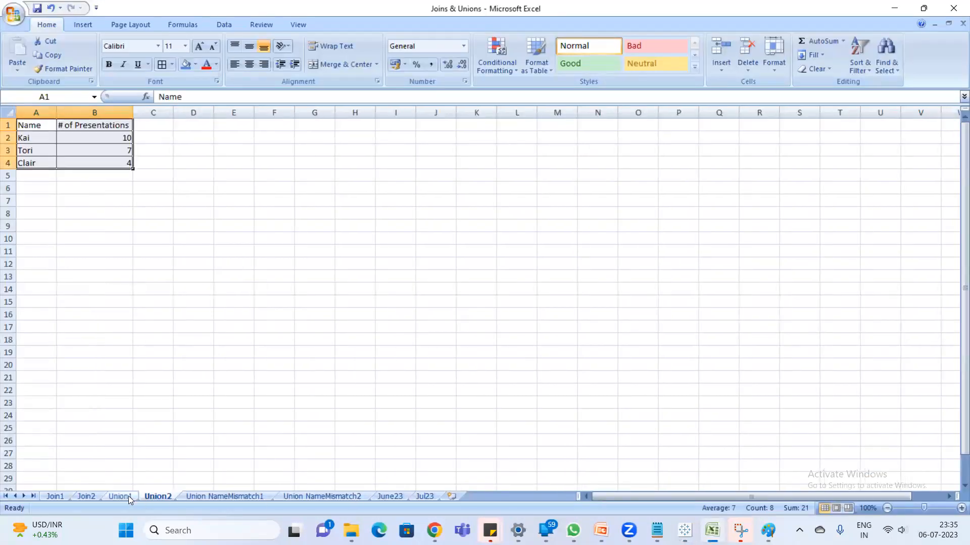
click(128, 496)
click(29, 178)
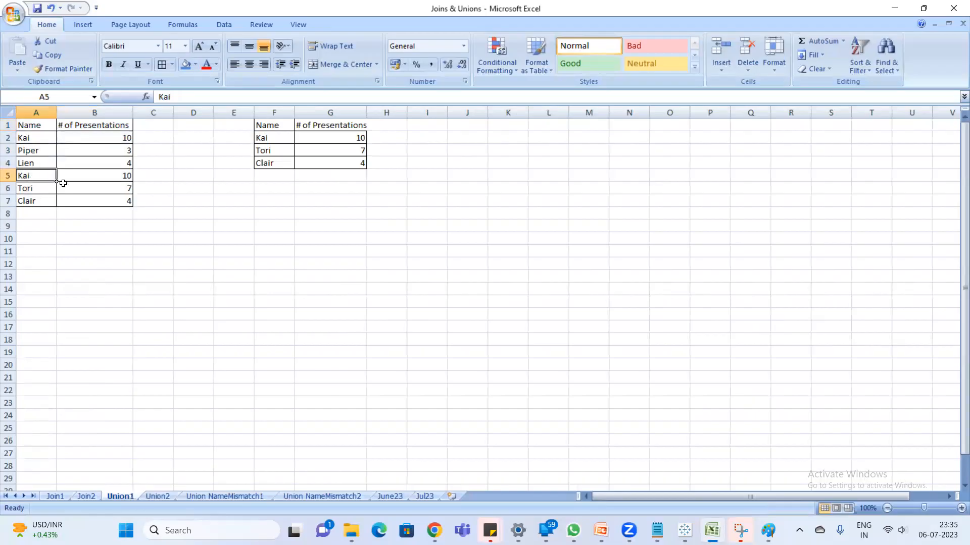
drag(63, 183, 93, 192)
key(ctrl+z)
key(ctrl+z)
key(ctrl+z)
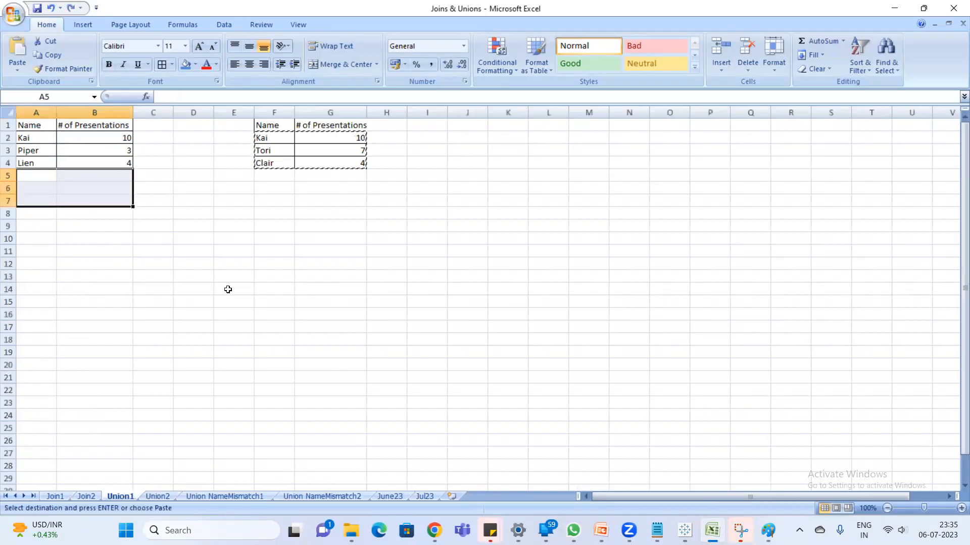
click(228, 289)
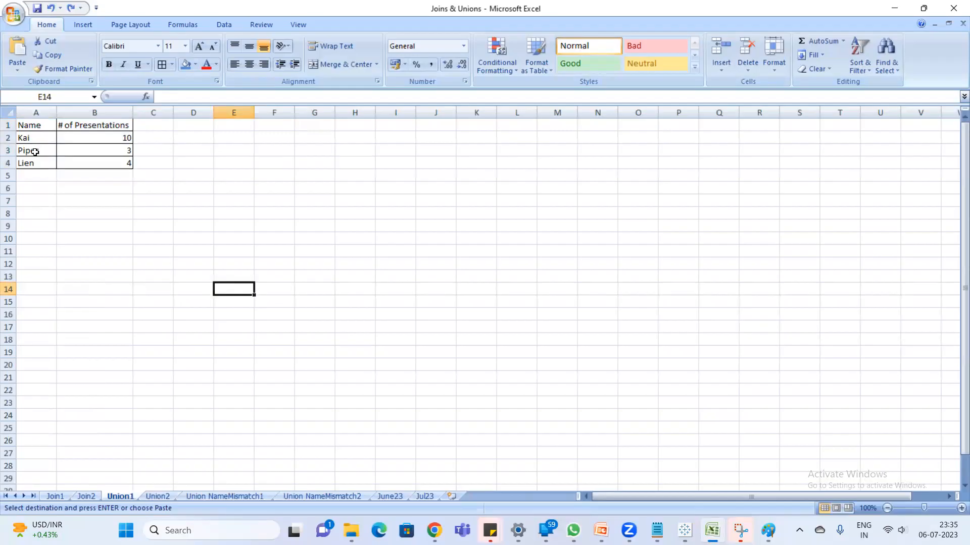
drag(33, 135, 132, 179)
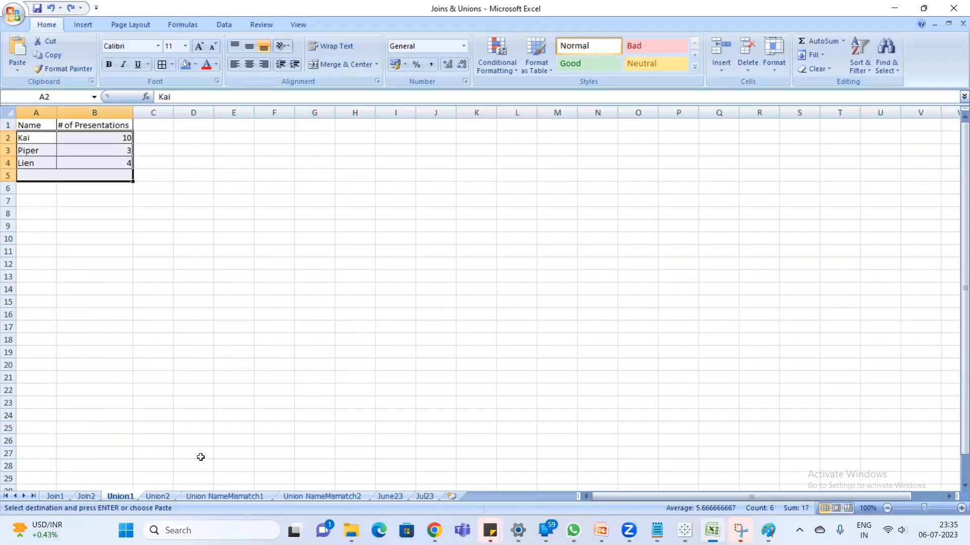
- Show the Union2 sheet and clear the pending copy selection
click(158, 496)
click(117, 226)
key(Escape)
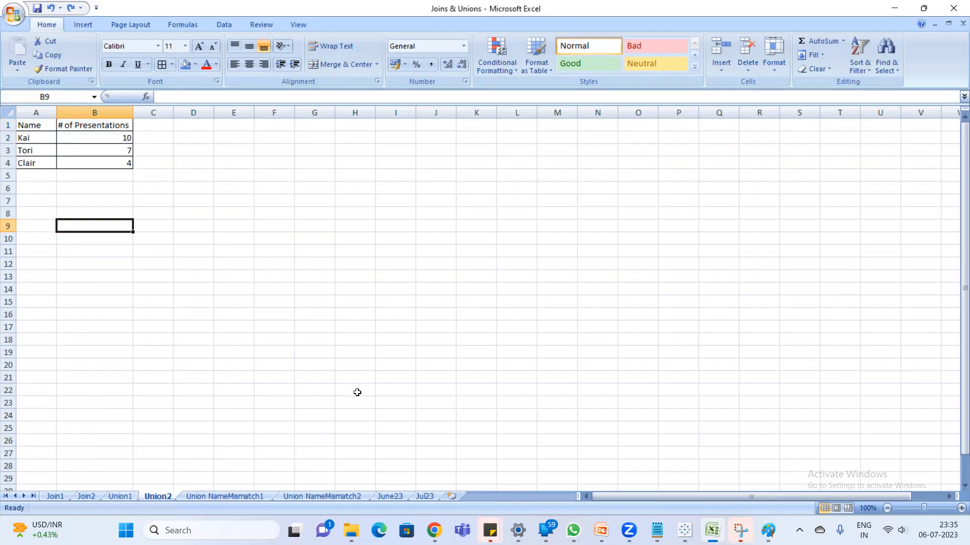
- Switch to Tableau and rename the Union (Joins & Unions) data source as Union from a worksheet
key(alt+Tab)
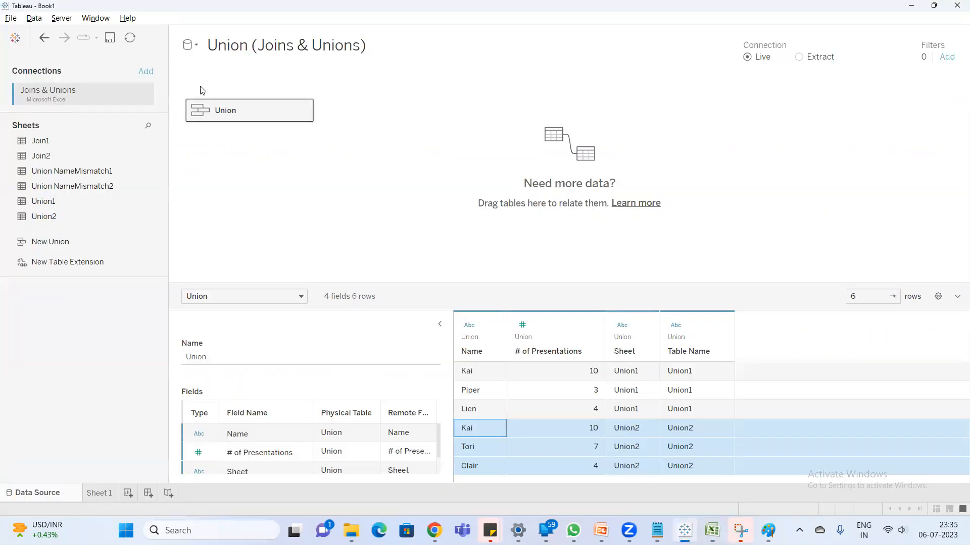
click(106, 495)
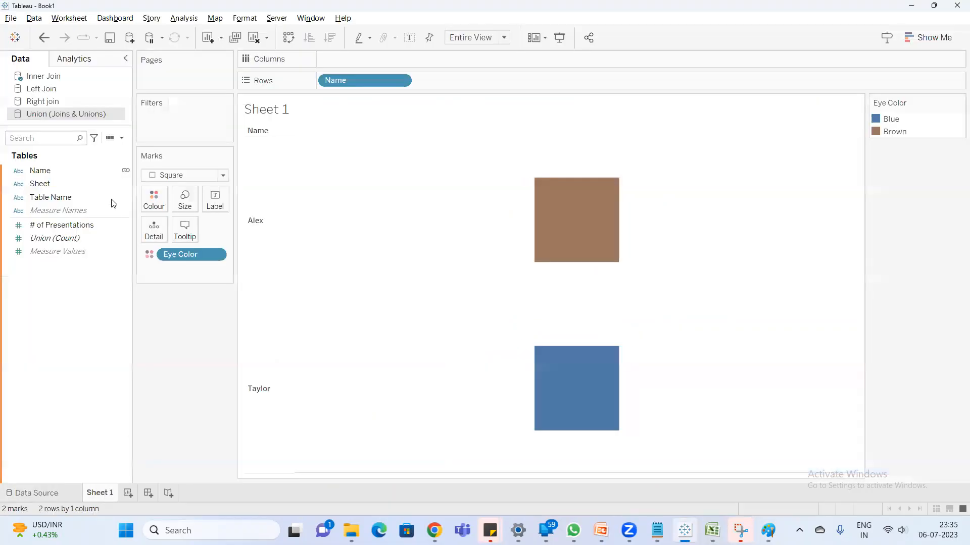
right_click(95, 114)
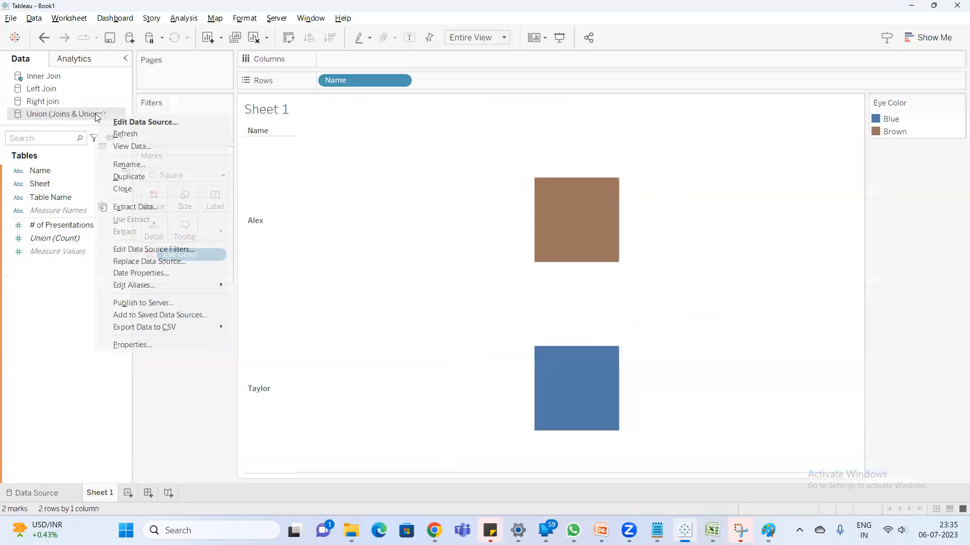
click(143, 165)
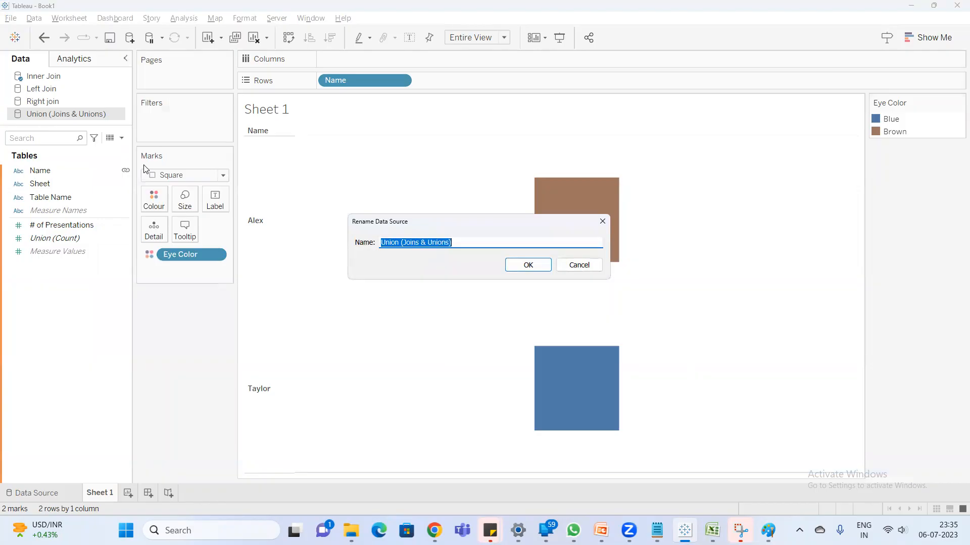
text(Union)
key(Return)
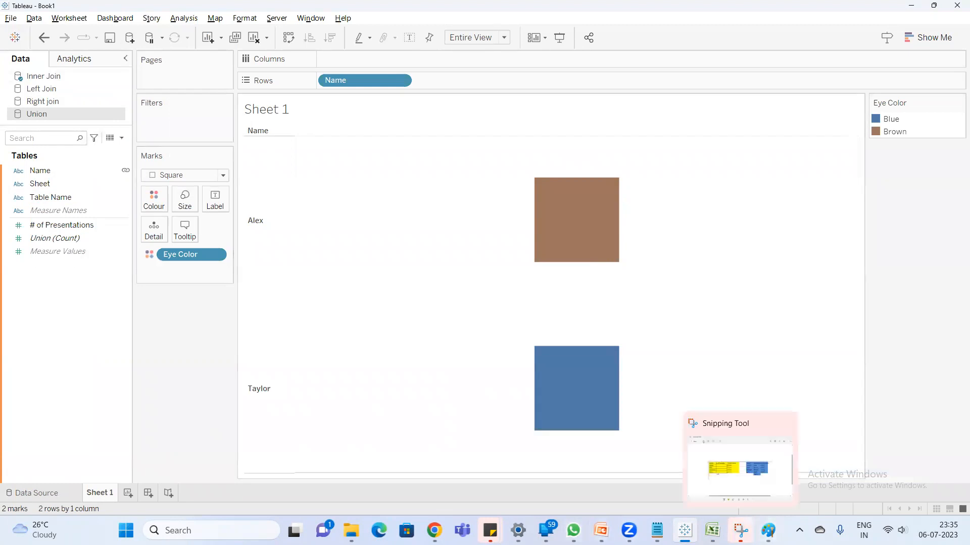
- Switch to Excel to review the Union2 and Union1 tables, and return to Tableau
click(713, 530)
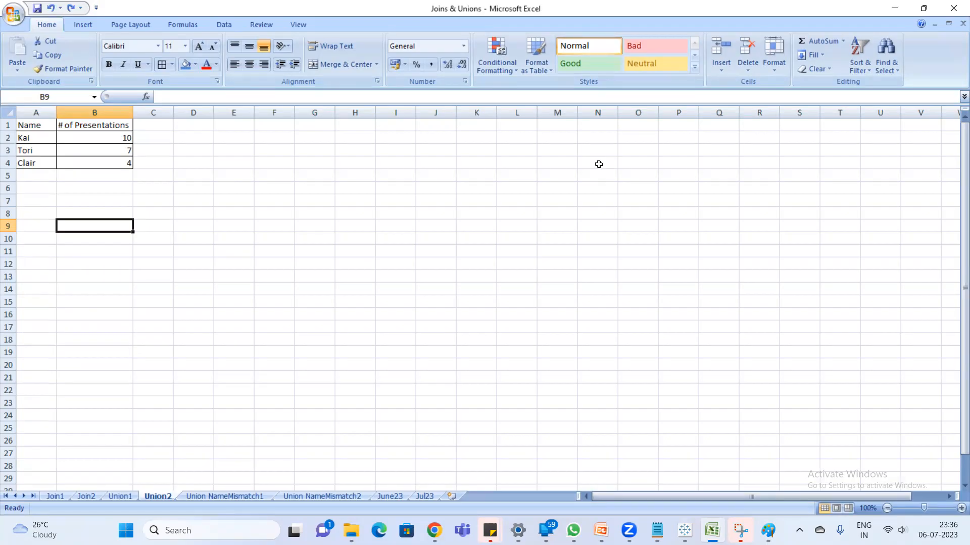
click(117, 498)
key(alt+Tab)
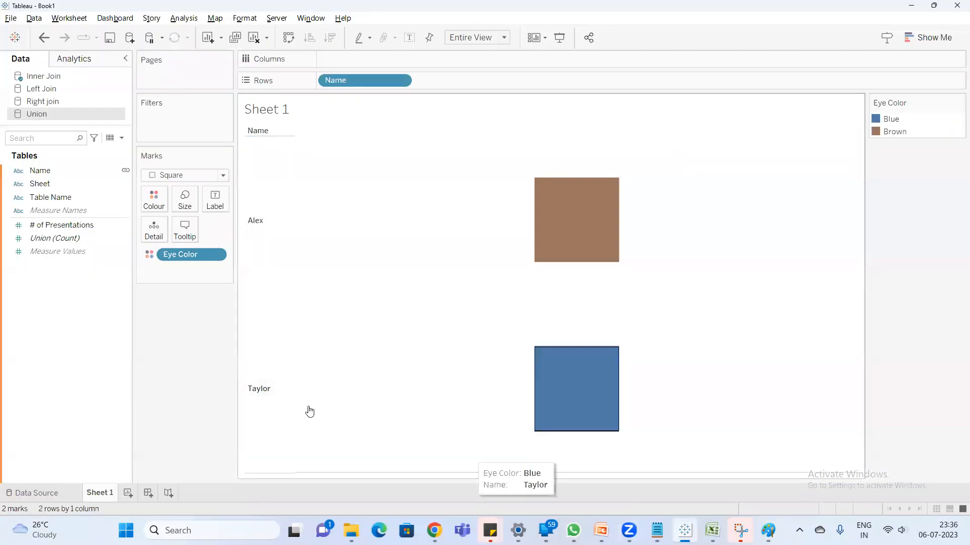
- Create a new worksheet with the Union source's Sheet and Name fields as rows, placing Sheet before Name
click(128, 494)
click(60, 186)
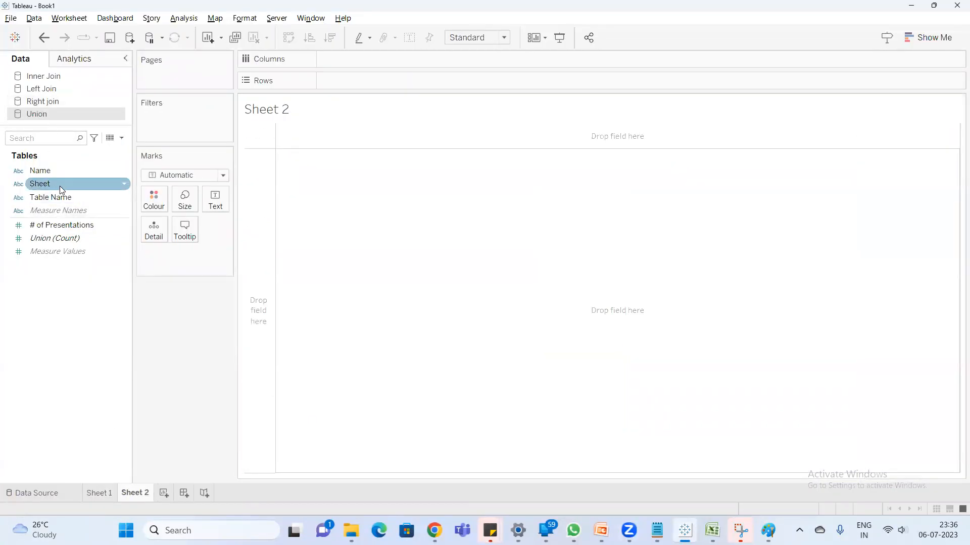
double_click(43, 171)
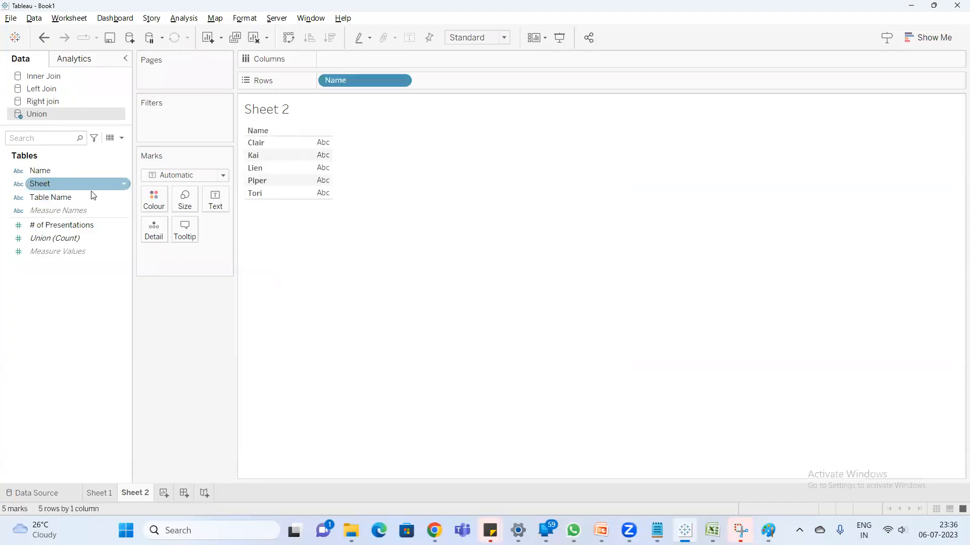
double_click(52, 187)
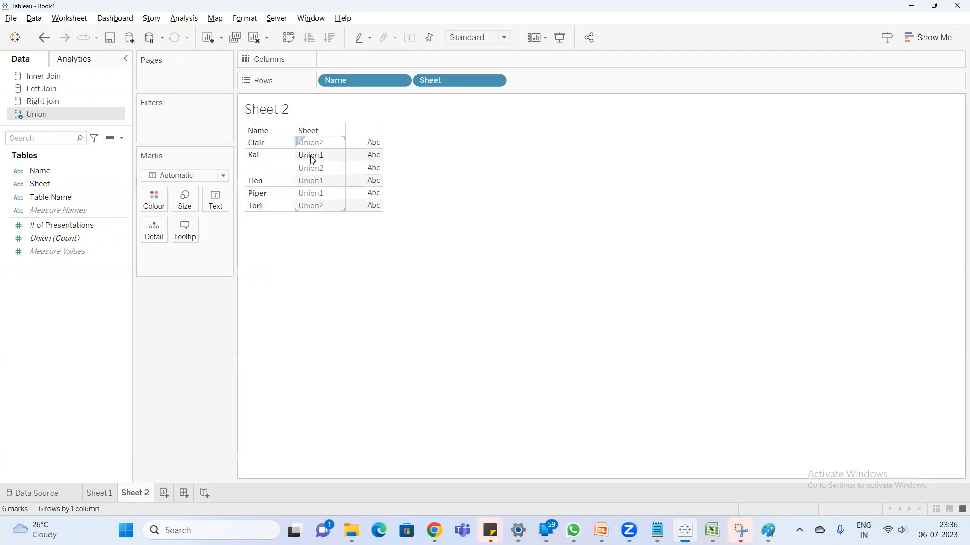
drag(453, 81, 327, 86)
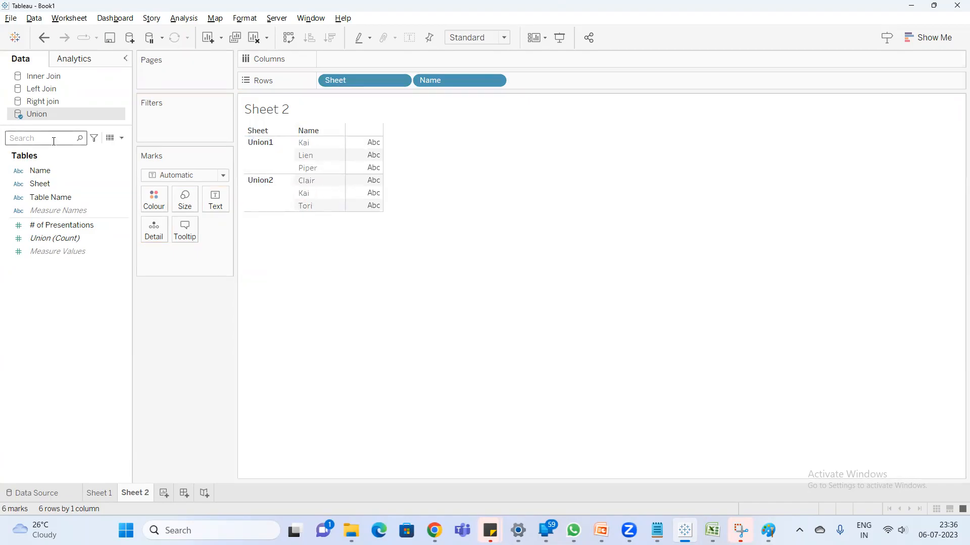
- Add # of Presentations as the text values and remove Sheet from the rows, leaving only Name
double_click(85, 224)
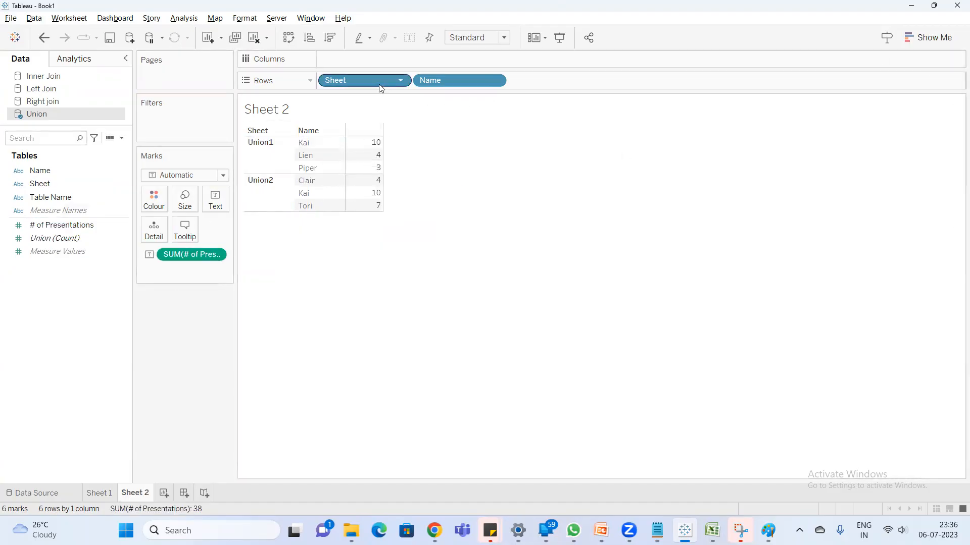
drag(369, 81, 454, 172)
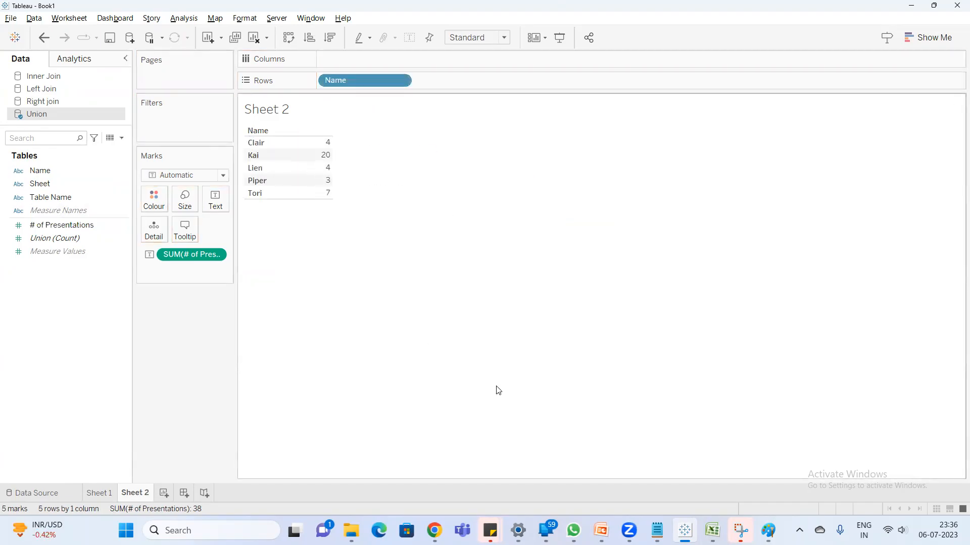
- Switch to Excel to compare cell B2 on Union1 and Union2, and check the matching total back in Tableau
key(alt+Tab)
click(97, 137)
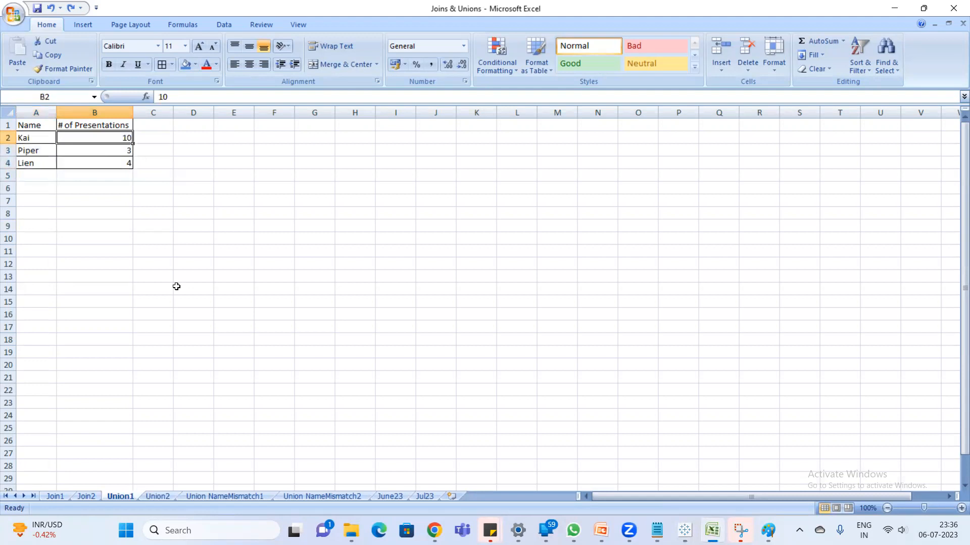
click(158, 496)
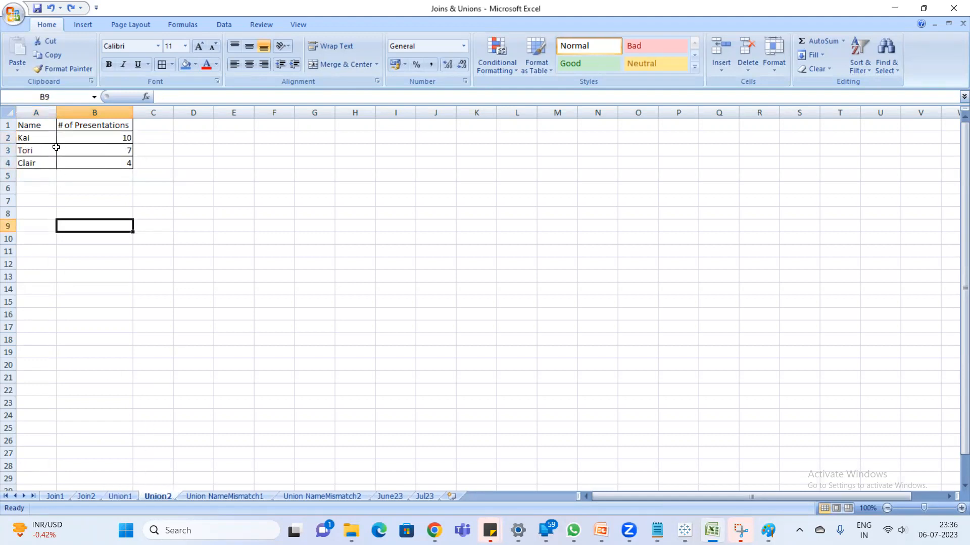
click(123, 135)
key(alt+Tab)
mouse_move(325, 171)
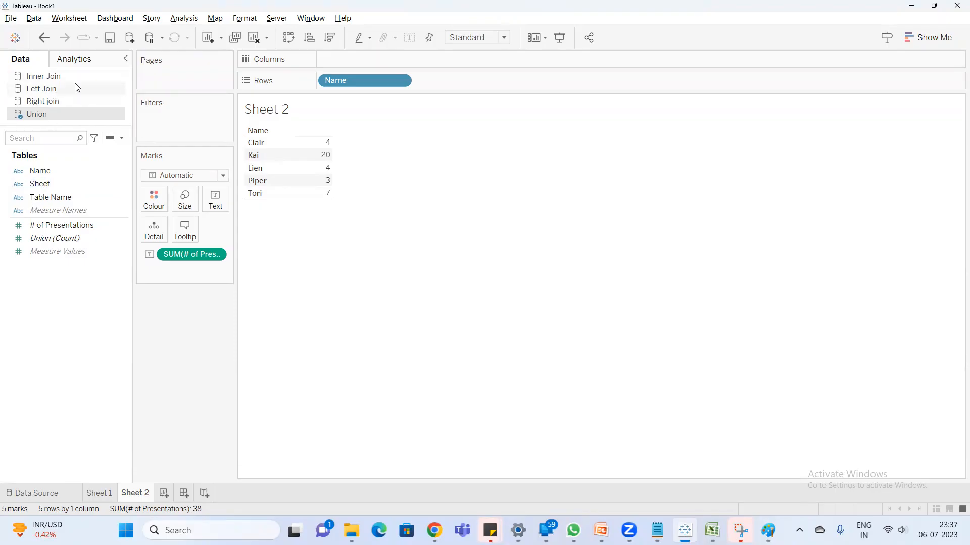
- Open the list of data source connectors and dismiss it without connecting
click(131, 38)
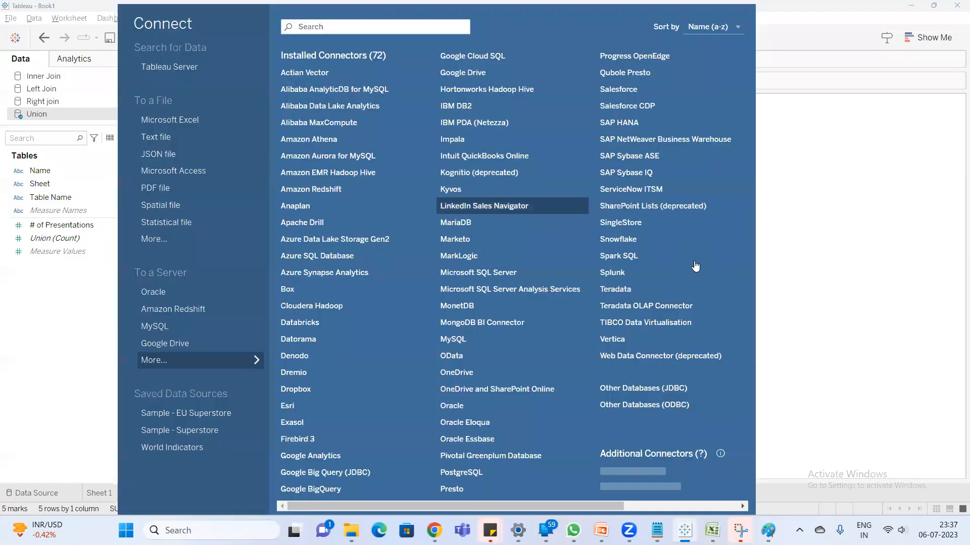
click(920, 373)
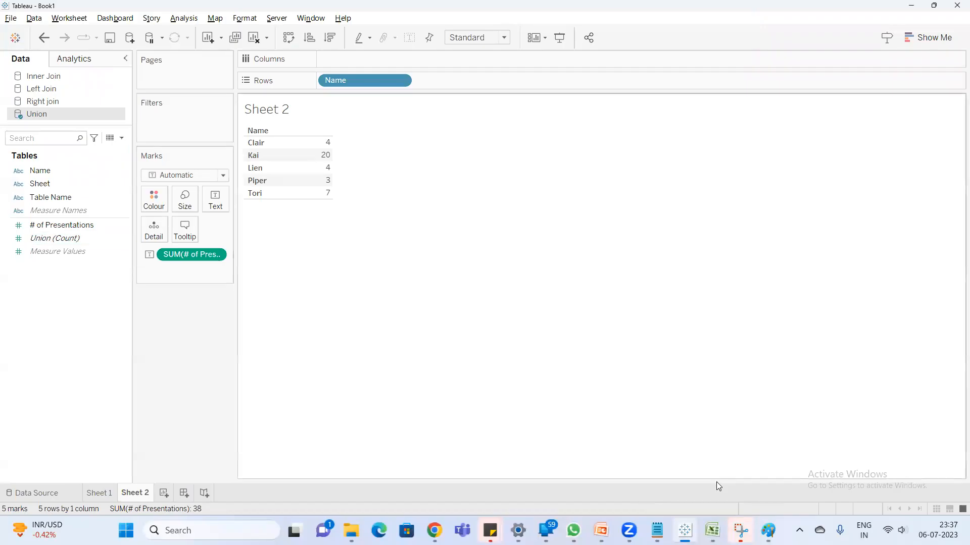
- Switch to Excel and examine the Name and # of Presentations column headers on the Union1 sheet
click(712, 531)
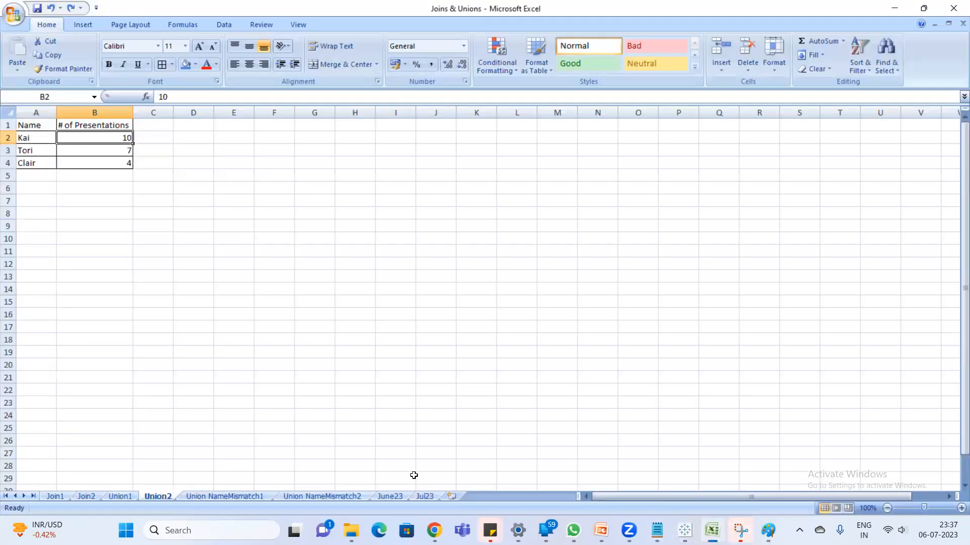
click(119, 496)
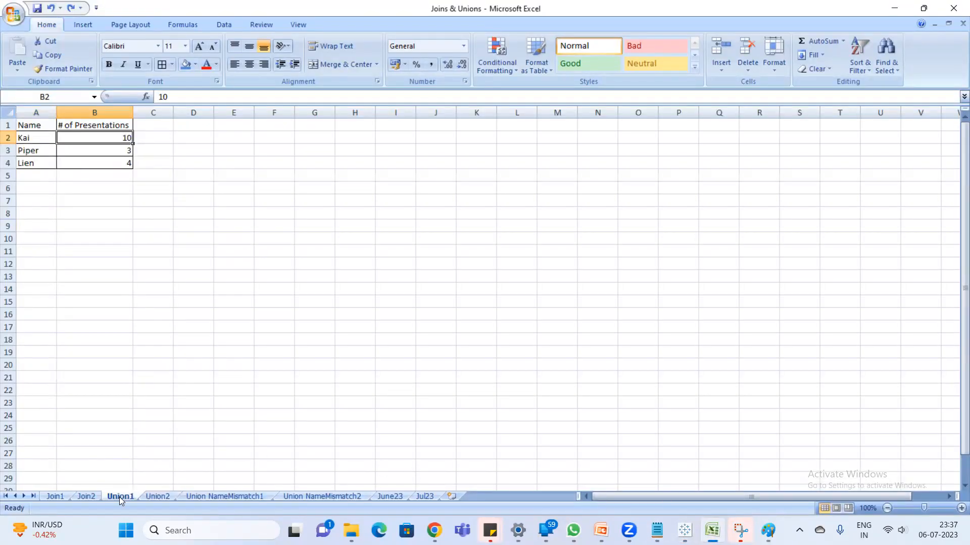
click(35, 130)
click(77, 126)
- Try appending Union2's data rows A2:B4 below the Union1 table at A5:B7, and undo the paste
click(158, 497)
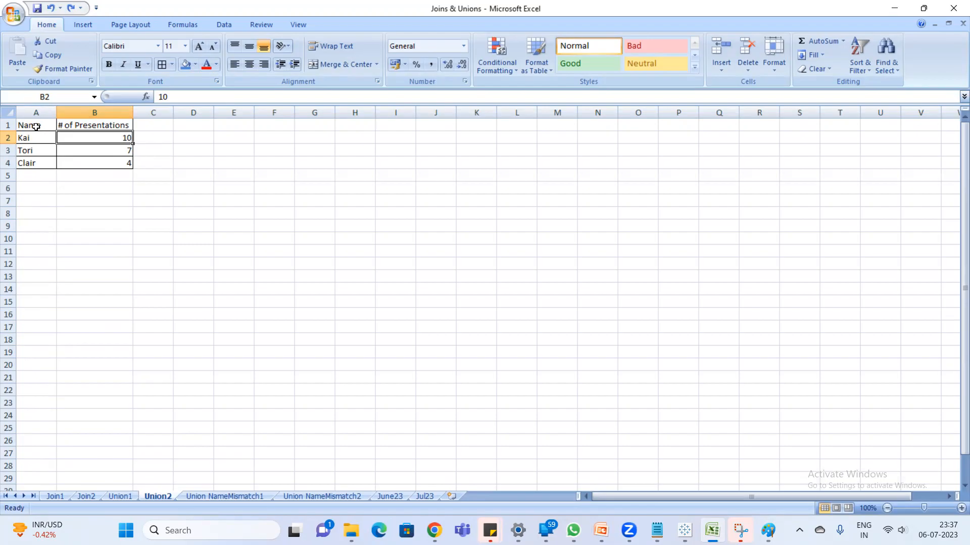
drag(28, 135, 116, 163)
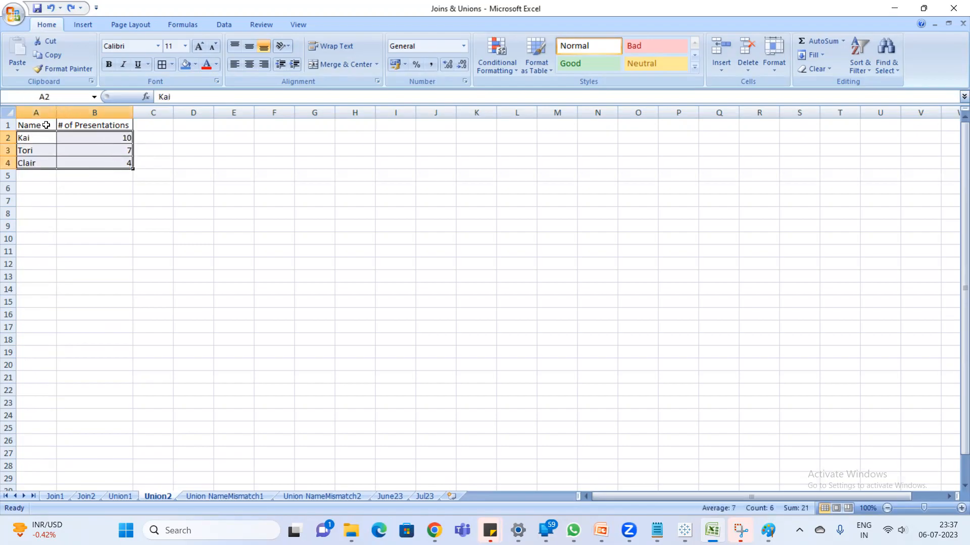
key(ctrl+c)
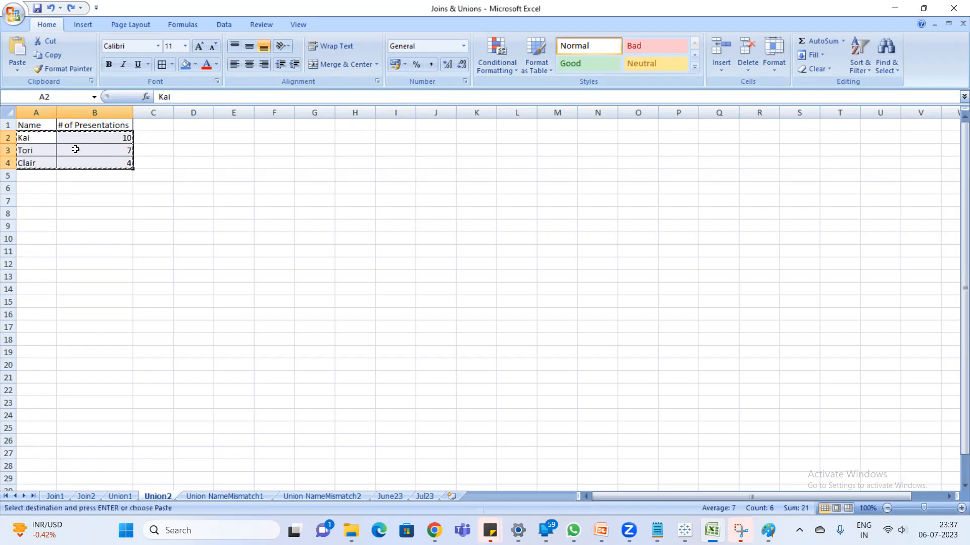
click(120, 496)
drag(38, 178, 103, 198)
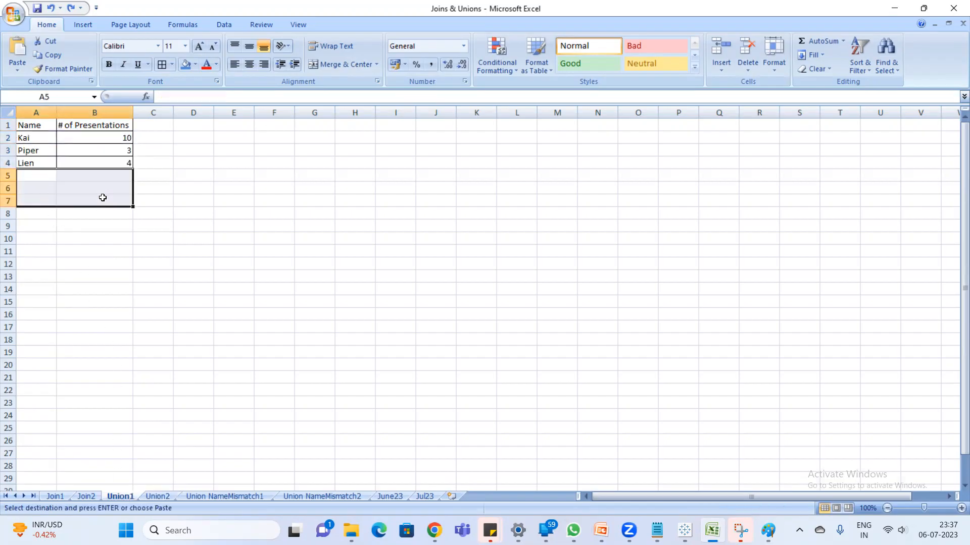
key(ctrl+v)
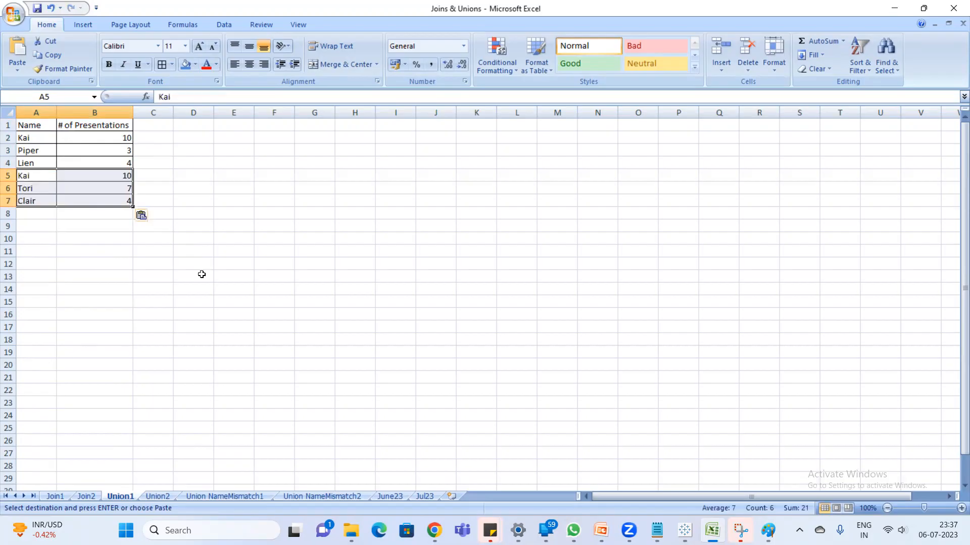
key(ctrl+z)
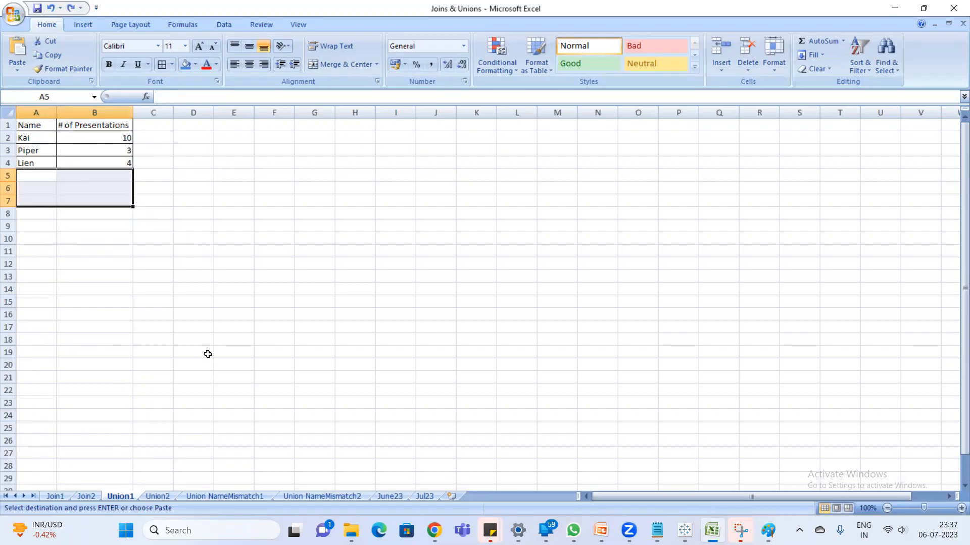
- Autofit the # of Presentations column on Union NameMismatch1 and the Expense Report column on Union NameMismatch2
click(232, 496)
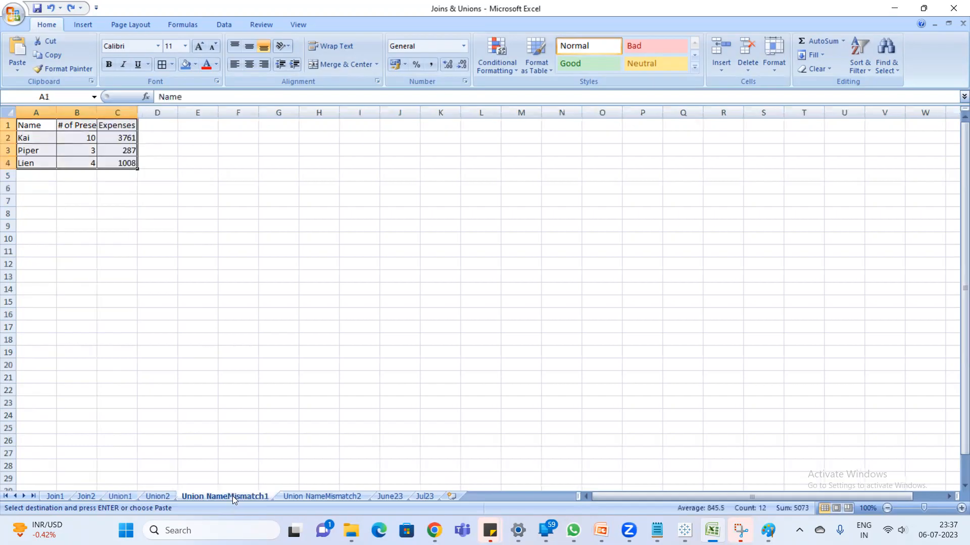
click(140, 226)
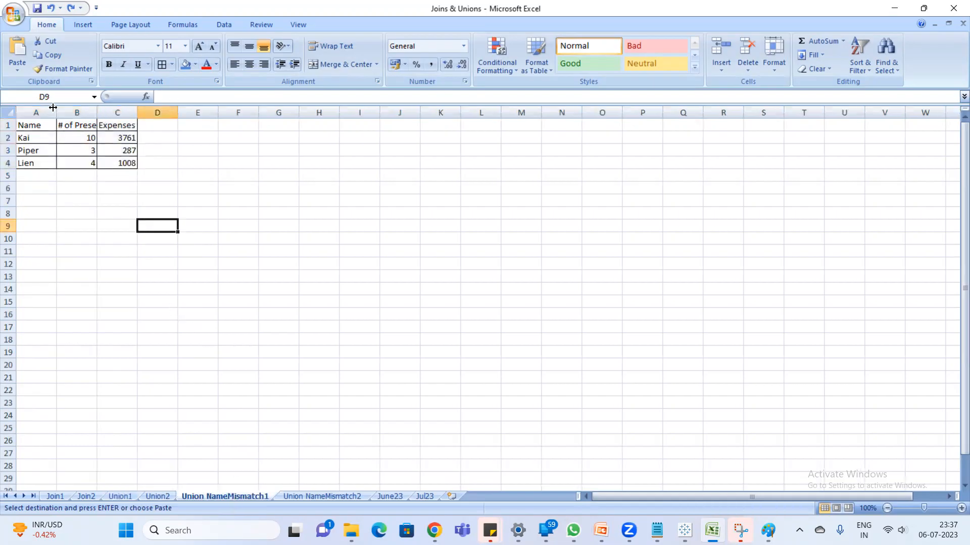
double_click(97, 112)
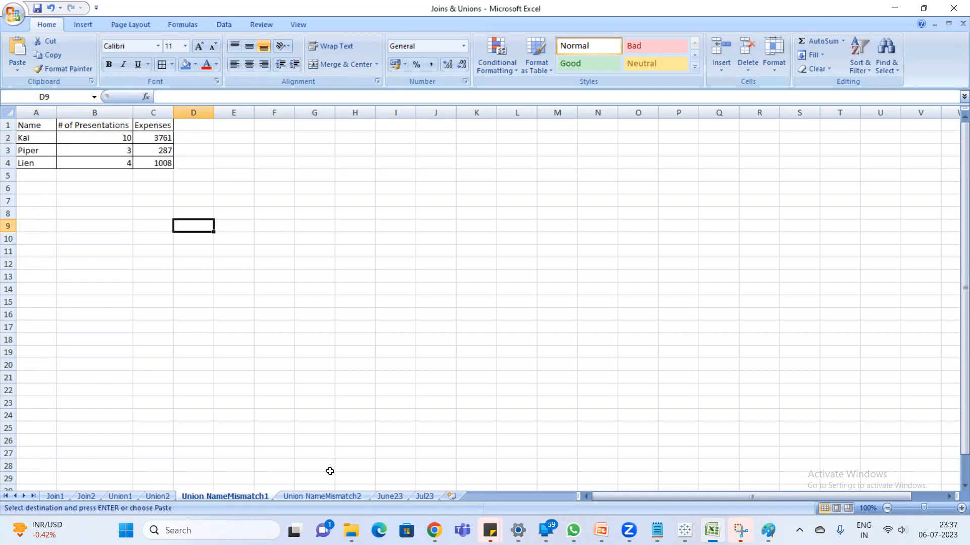
click(300, 498)
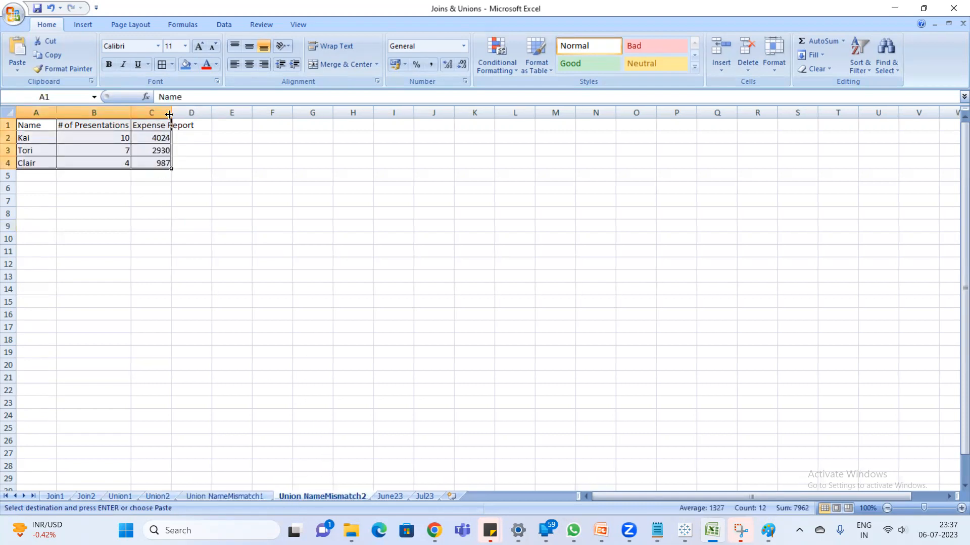
double_click(172, 112)
- Compare the column headers on Union NameMismatch2 with the third column's header on Union NameMismatch1
click(39, 127)
drag(39, 127, 93, 126)
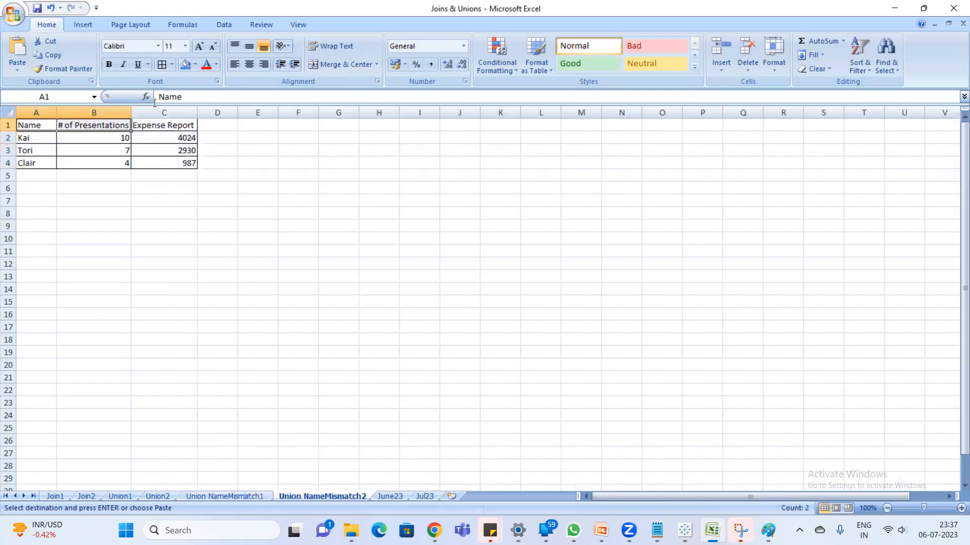
click(167, 124)
click(170, 112)
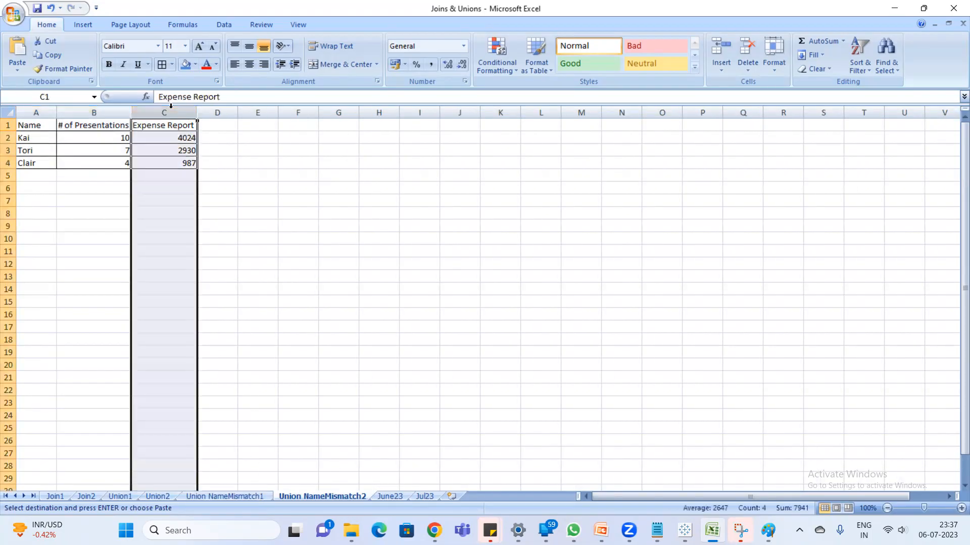
click(249, 190)
click(239, 497)
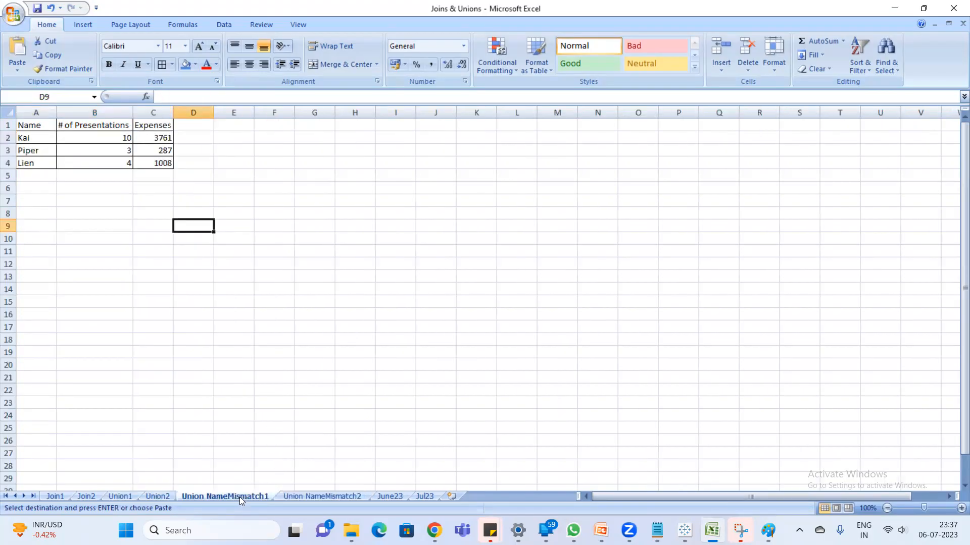
click(158, 124)
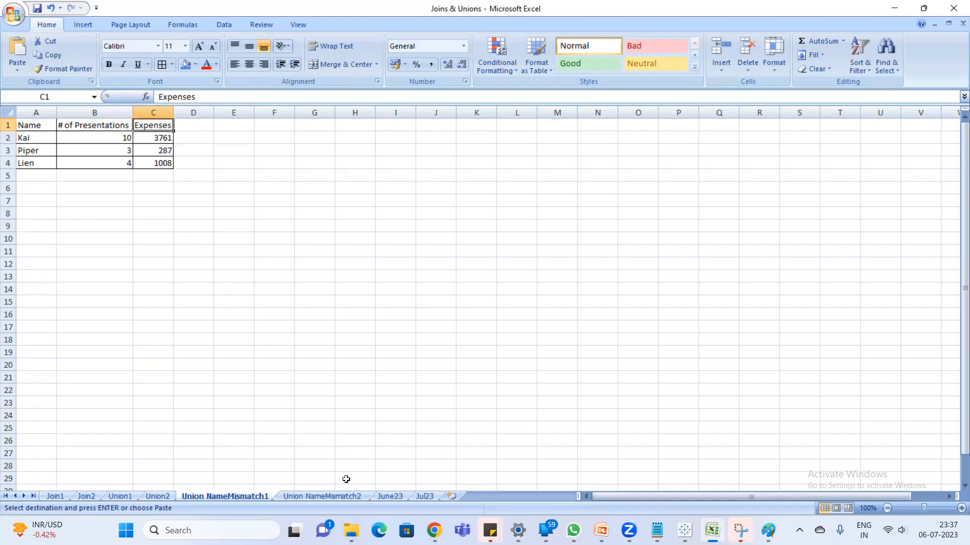
- Copy A1:B4 from Union NameMismatch2 below the table on Union NameMismatch1, starting at A5, and delete the repeated header row
click(335, 497)
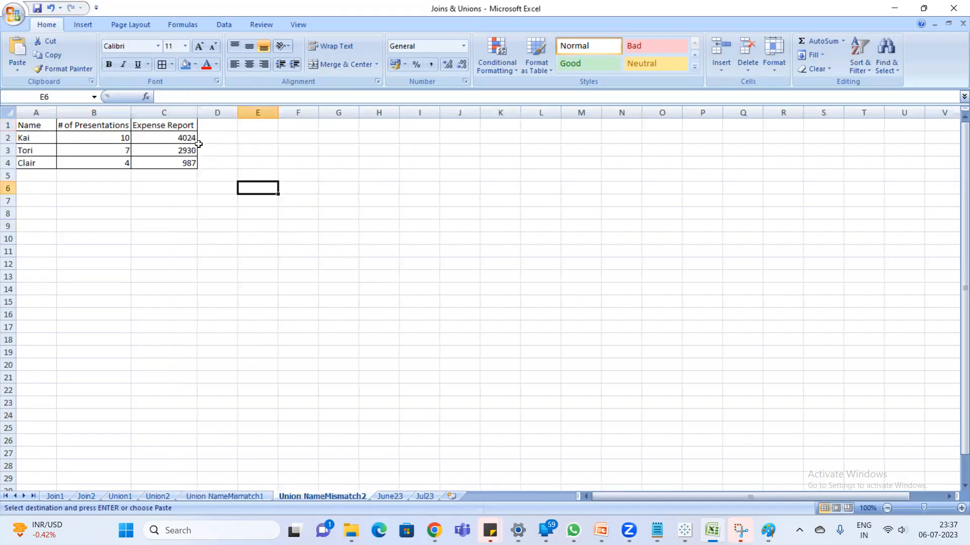
click(169, 276)
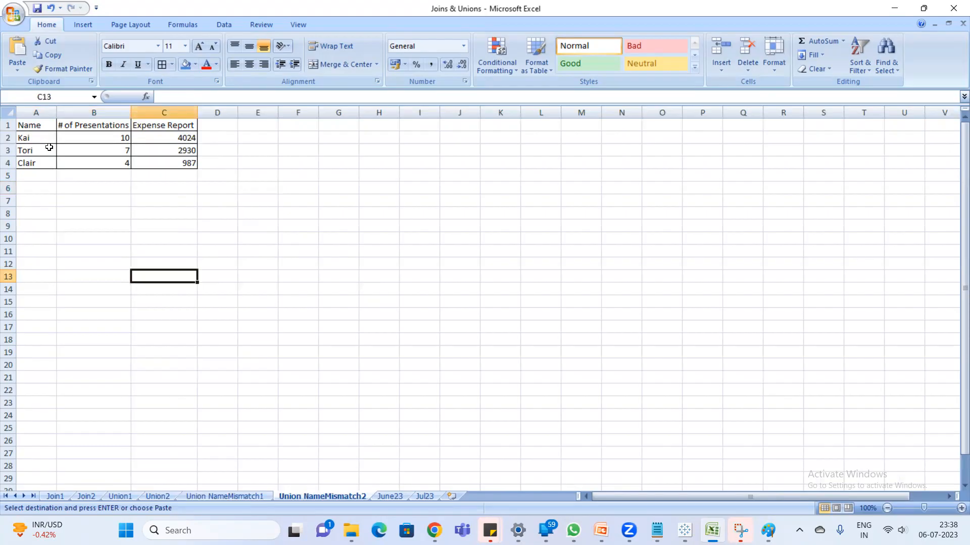
drag(31, 126, 110, 162)
key(ctrl+c)
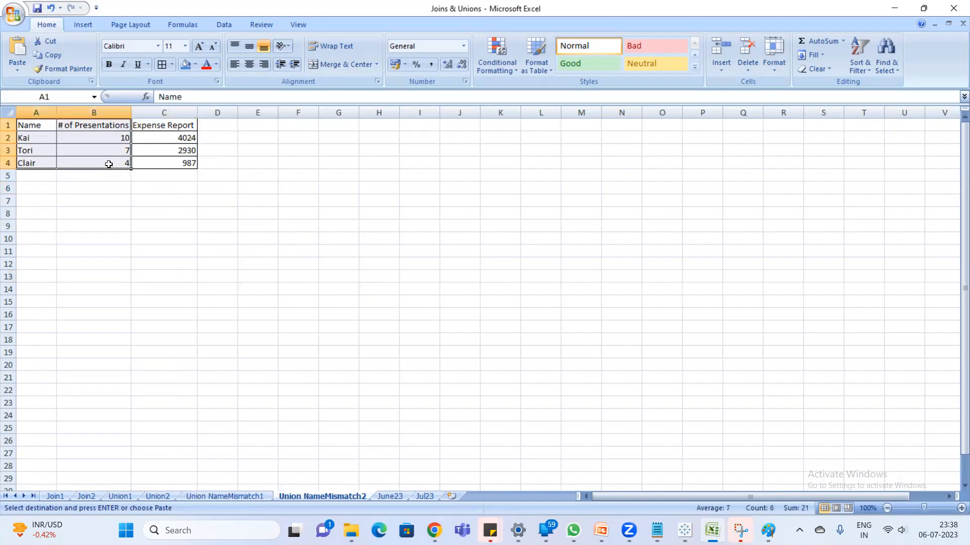
click(262, 496)
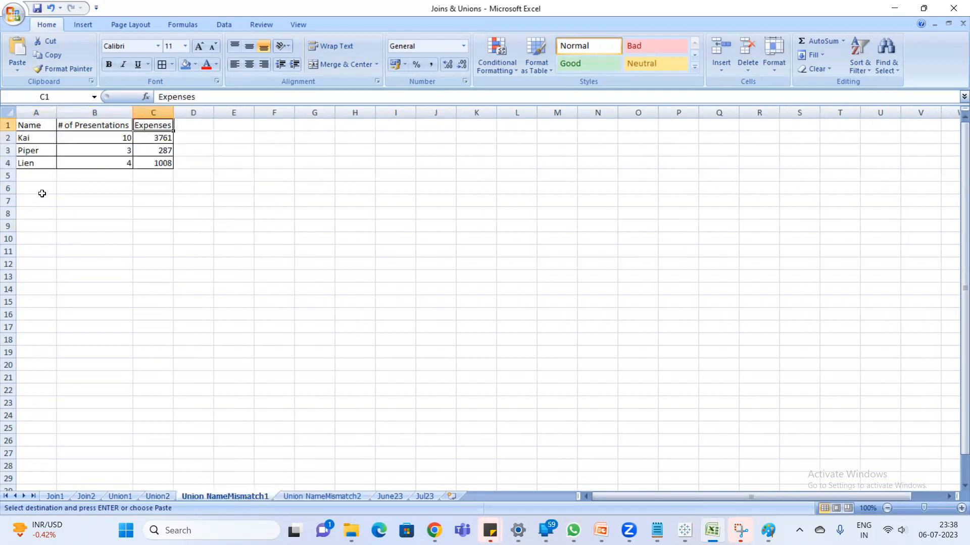
click(36, 176)
key(ctrl+v)
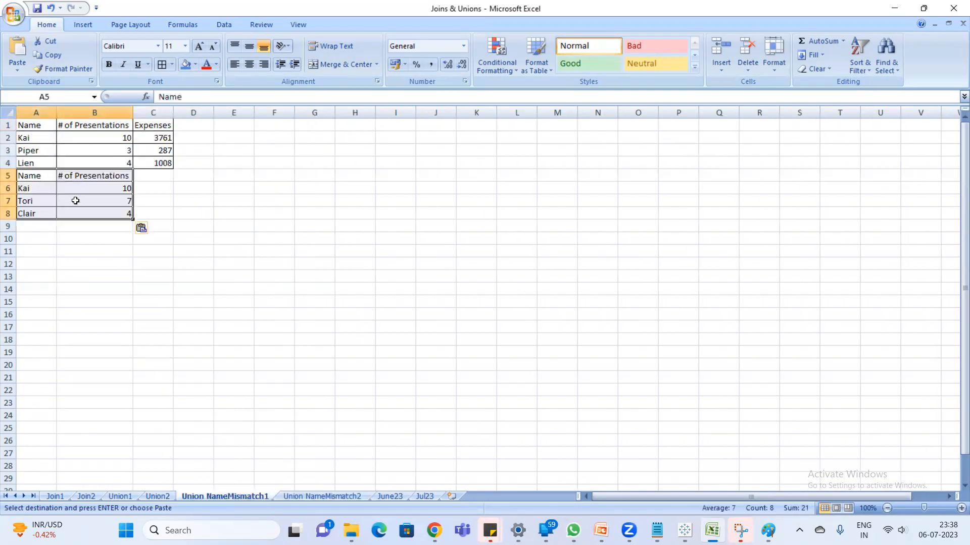
right_click(4, 175)
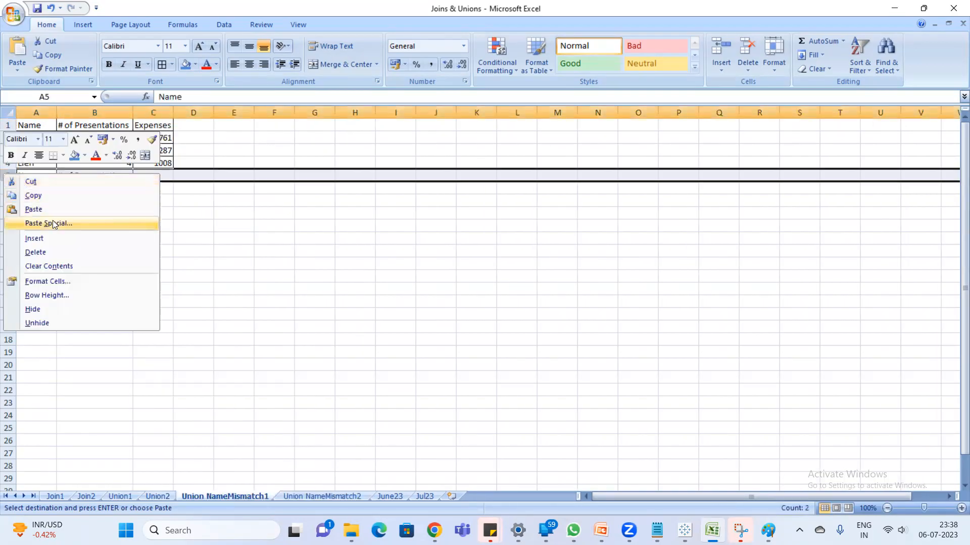
click(52, 244)
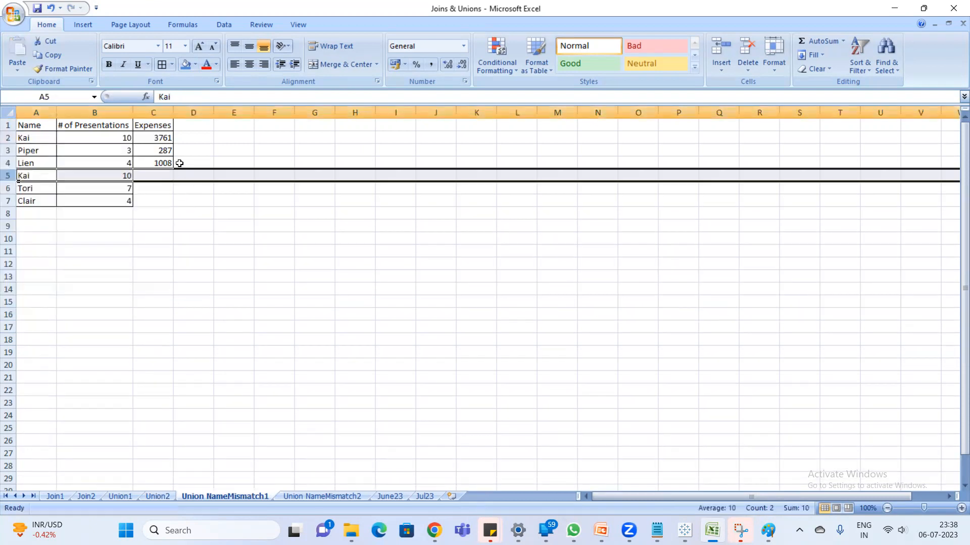
- Copy the Expense Report column C1:C4 from Union NameMismatch2 and return to the Union NameMismatch1 sheet
drag(161, 126, 157, 171)
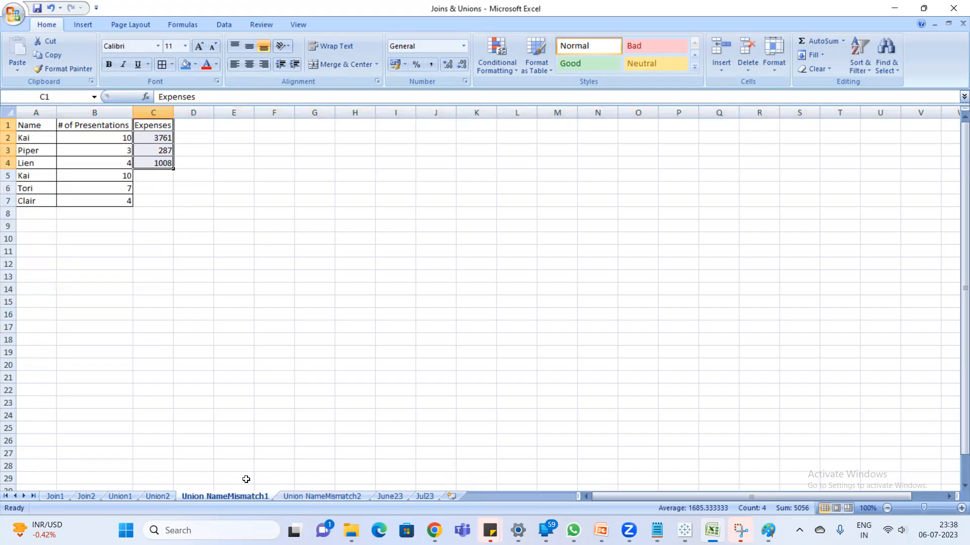
click(316, 497)
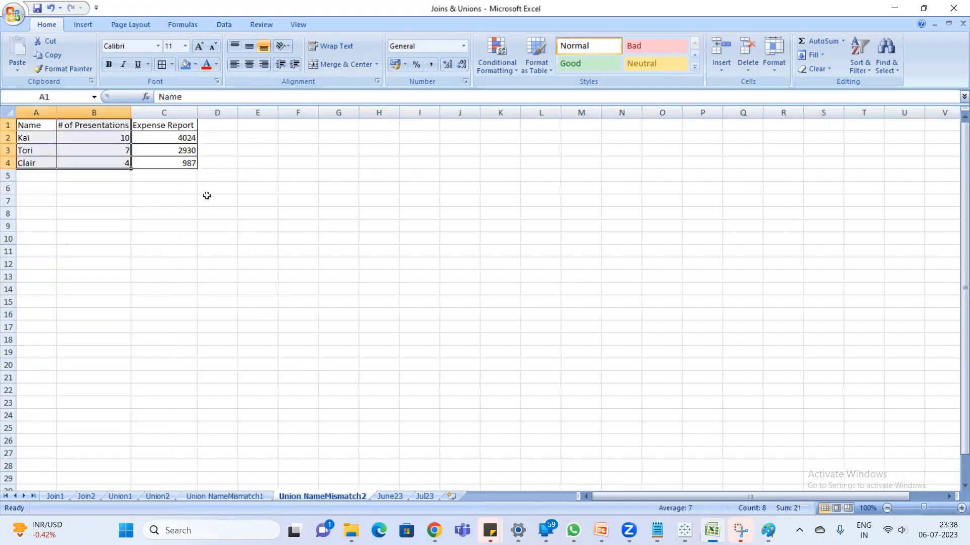
drag(181, 126, 179, 162)
key(ctrl+c)
click(258, 497)
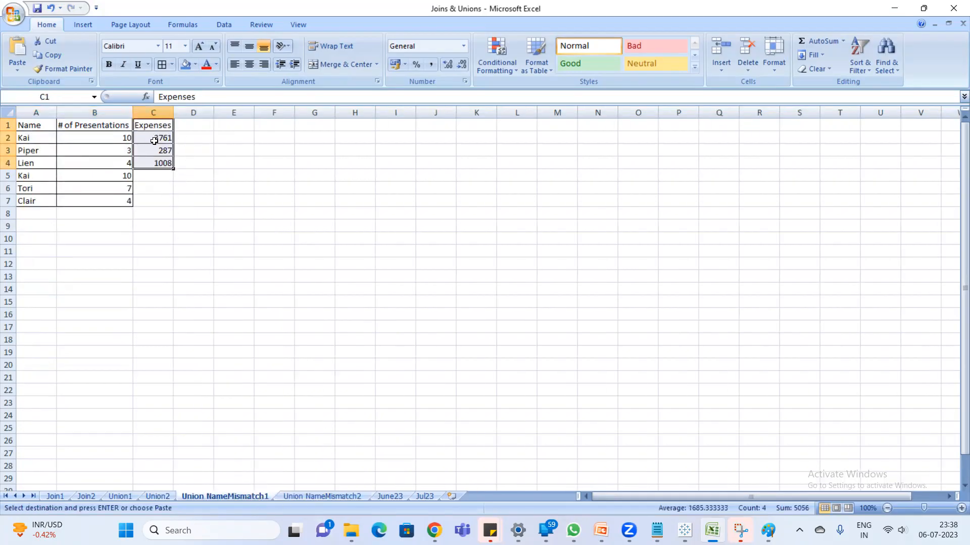
- Try pasting the copied Expense Report column at D5 on Union NameMismatch1, and undo the paste
click(187, 178)
key(ctrl+v)
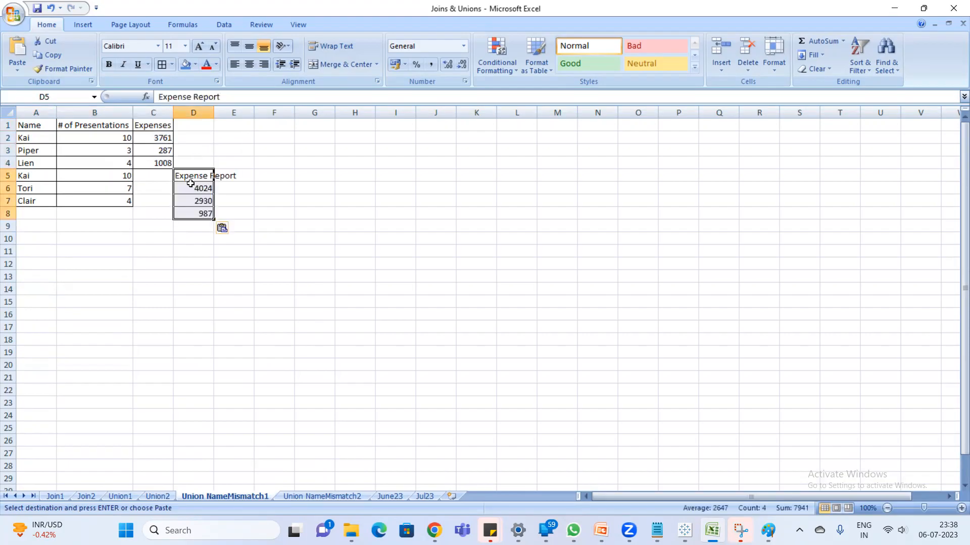
key(ctrl+z)
- Paste the copied Expense Report column at D4 and move its header cell up to D1
click(197, 162)
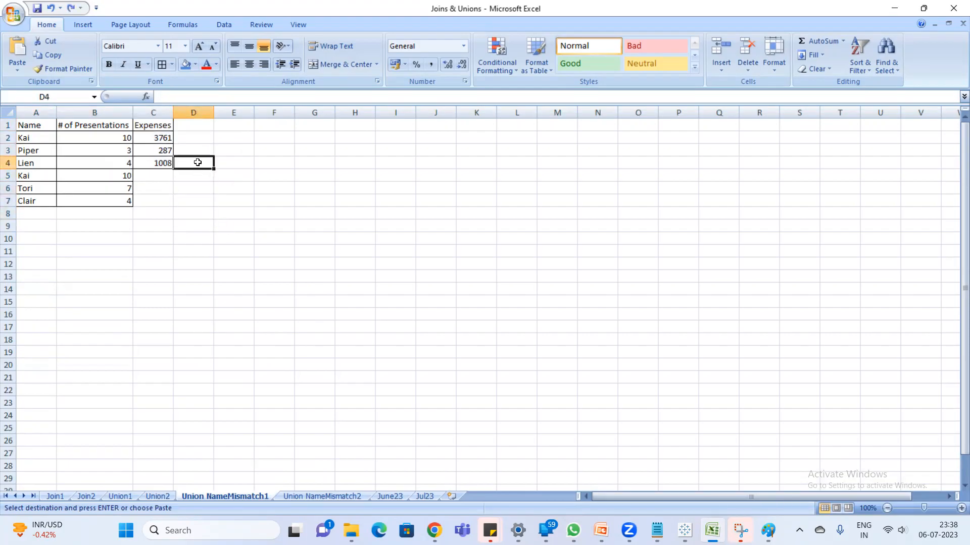
key(ctrl+v)
key(ctrl+x)
click(195, 124)
key(ctrl+v)
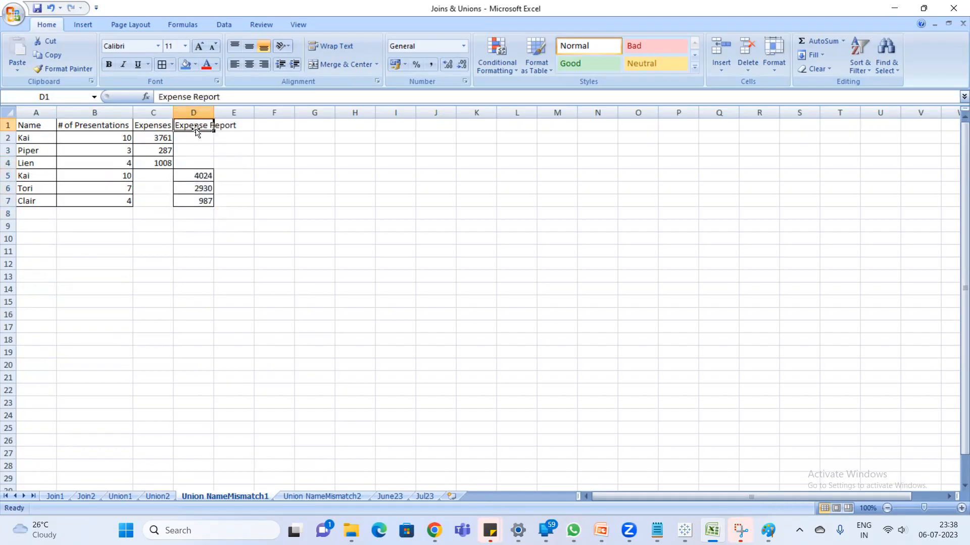
- Check rows 2 to 7 under Expenses and Expense Report in the stacked table, and widen the Expenses column
click(308, 227)
click(157, 145)
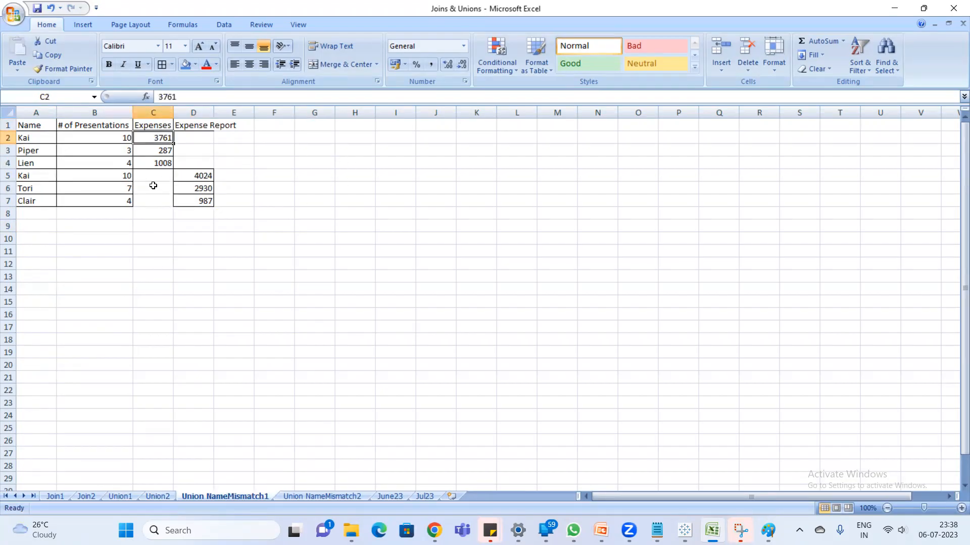
drag(153, 178, 163, 204)
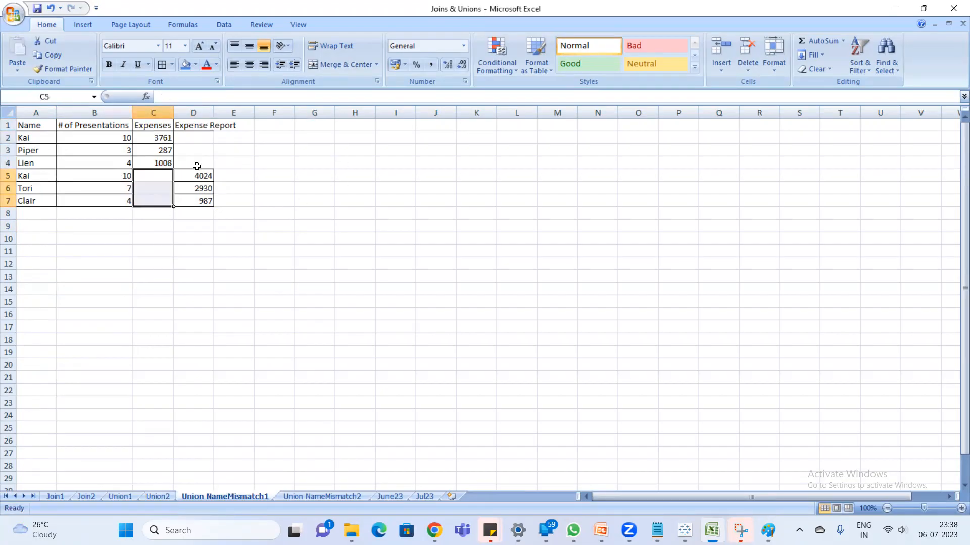
drag(37, 137, 145, 163)
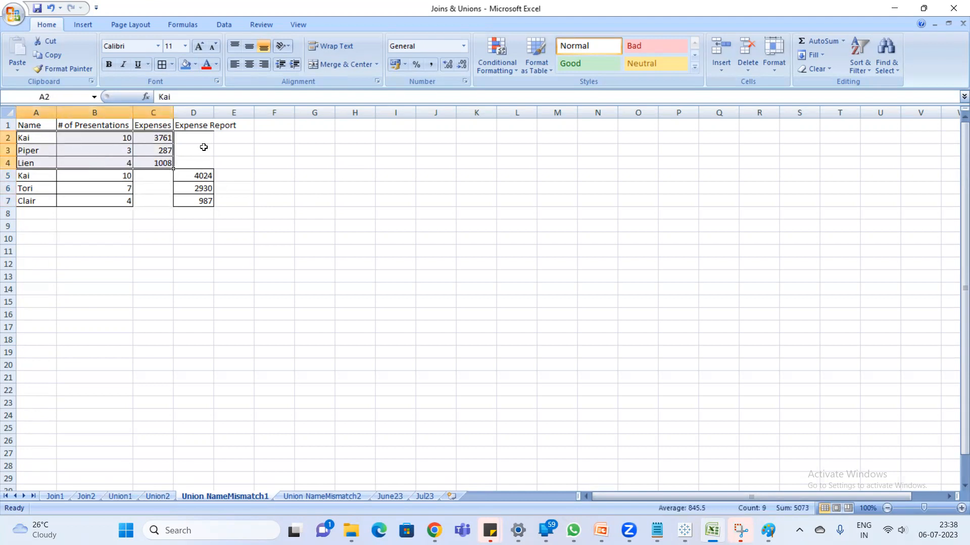
drag(200, 142, 205, 166)
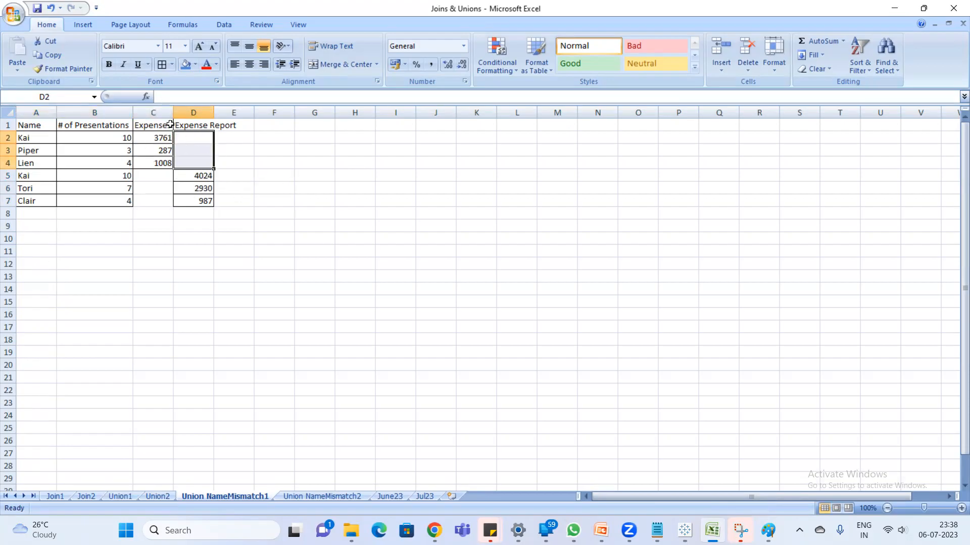
drag(173, 113, 191, 112)
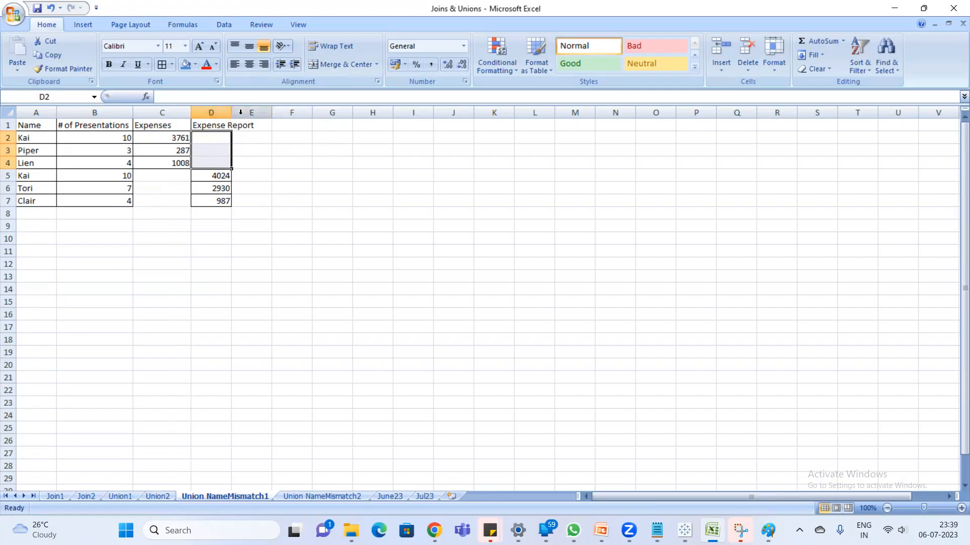
drag(233, 112, 233, 112)
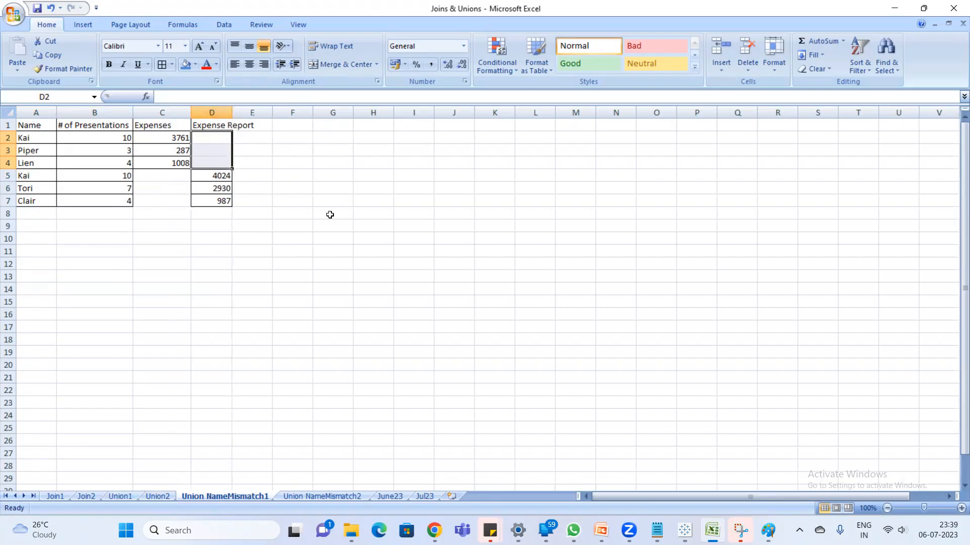
- Switch to Tableau and add a new data source from the Joins & Unions Excel workbook
click(685, 531)
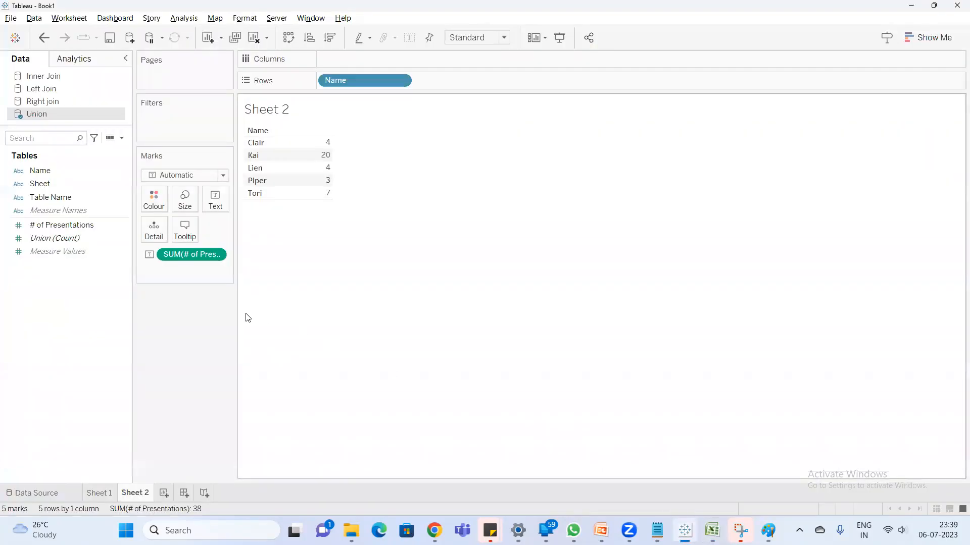
click(134, 37)
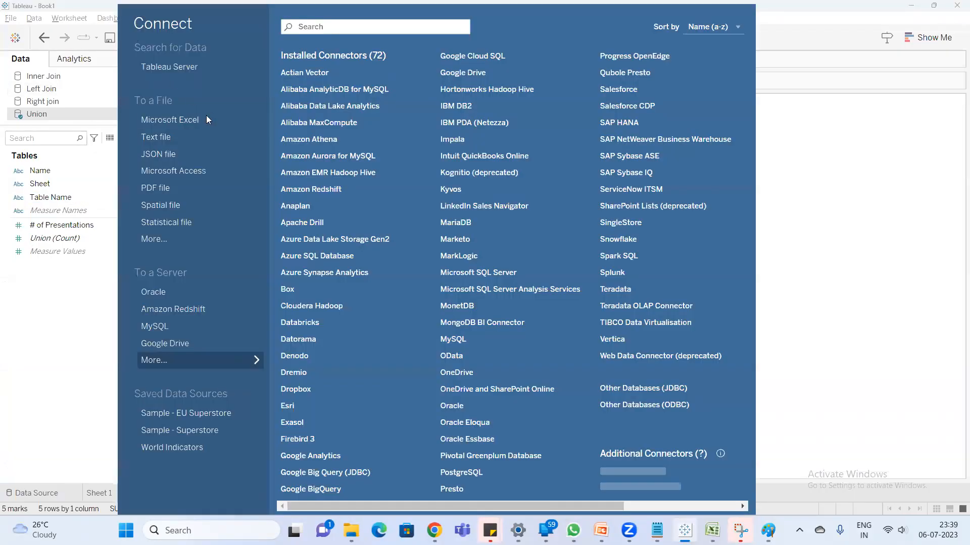
click(203, 127)
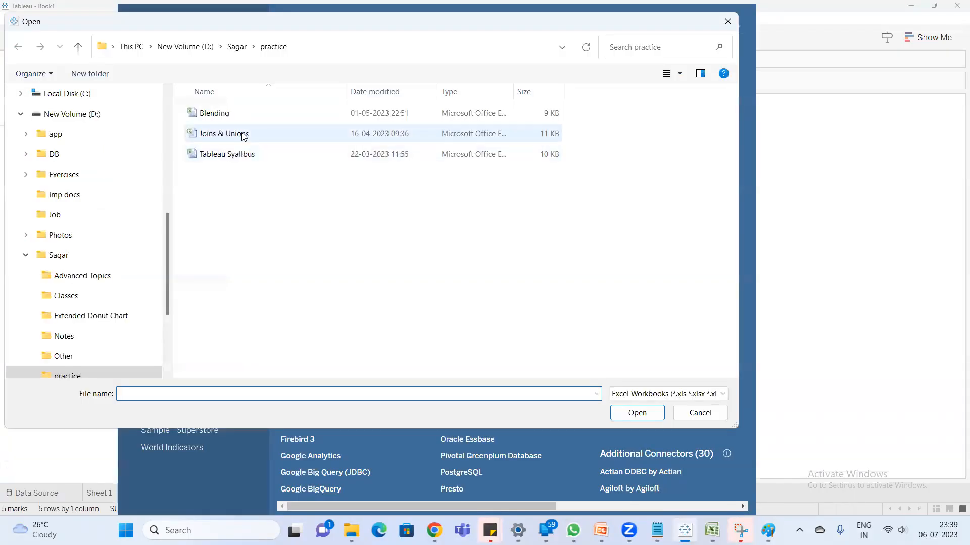
double_click(242, 134)
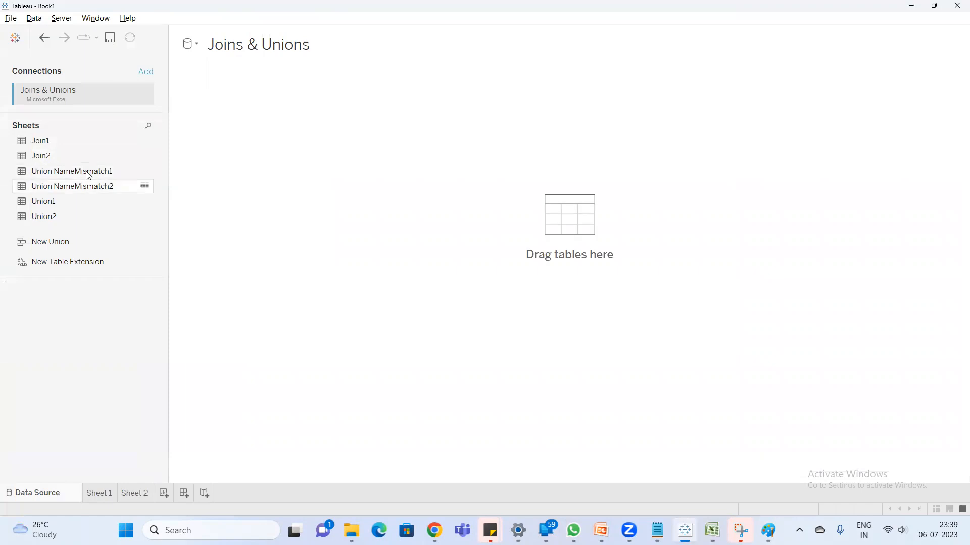
- Place Union NameMismatch1 on the canvas, and in its physical layer replace the table with Union NameMismatch2
drag(89, 174, 244, 134)
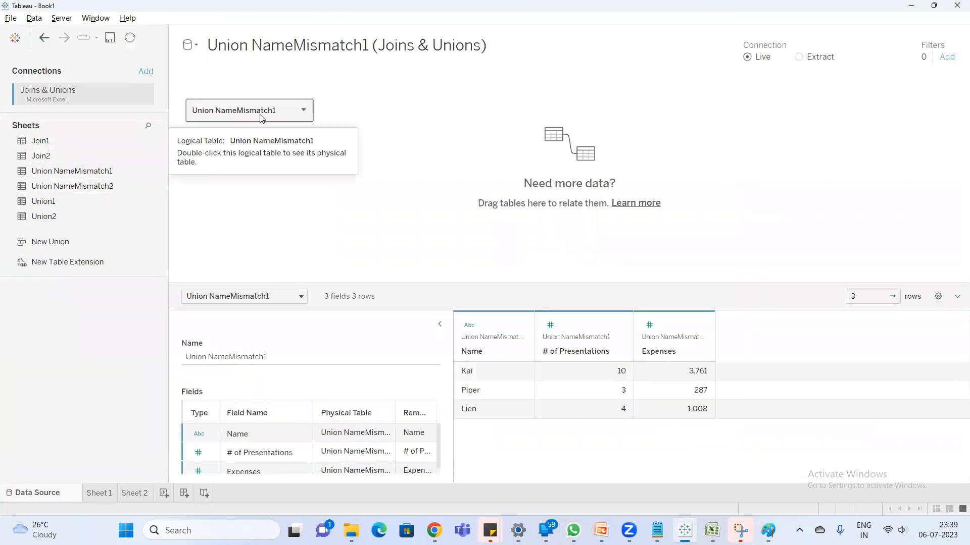
double_click(291, 116)
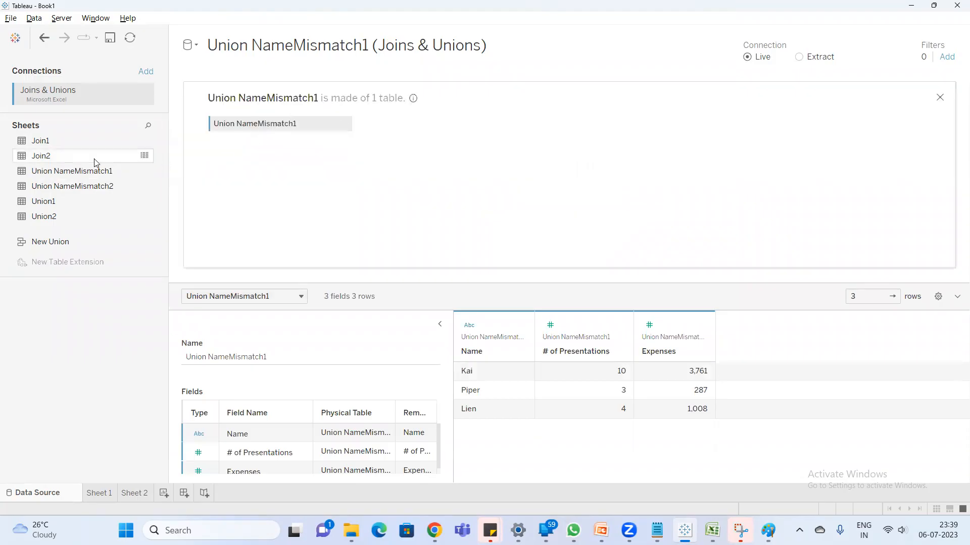
drag(134, 186, 232, 134)
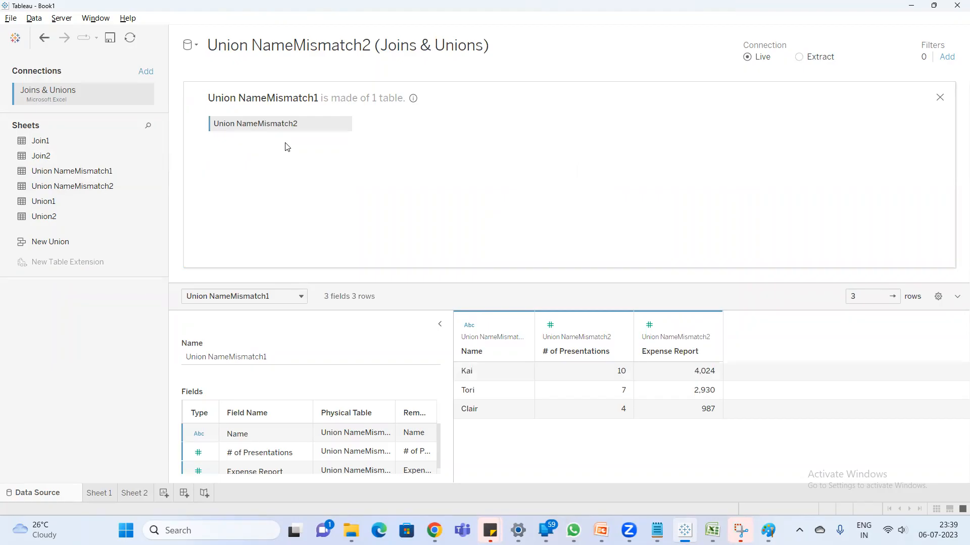
- Convert the Union NameMismatch2 table to a manual union listing Union NameMismatch1 first and Union NameMismatch2 second
click(345, 124)
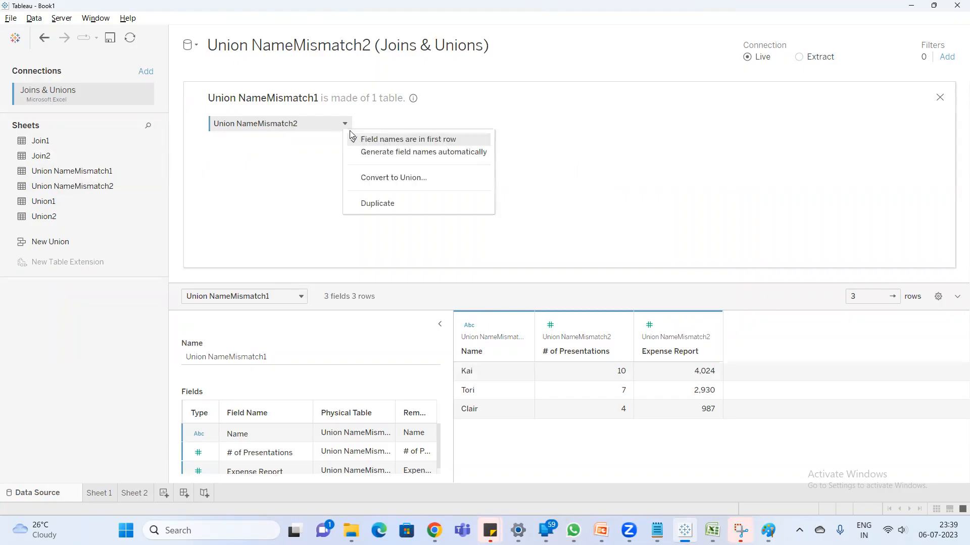
click(401, 185)
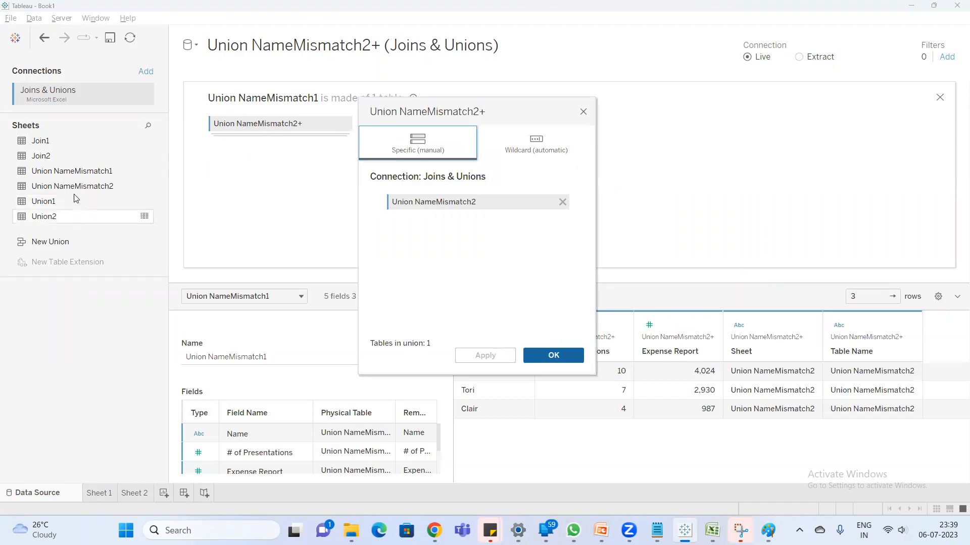
drag(83, 172, 407, 219)
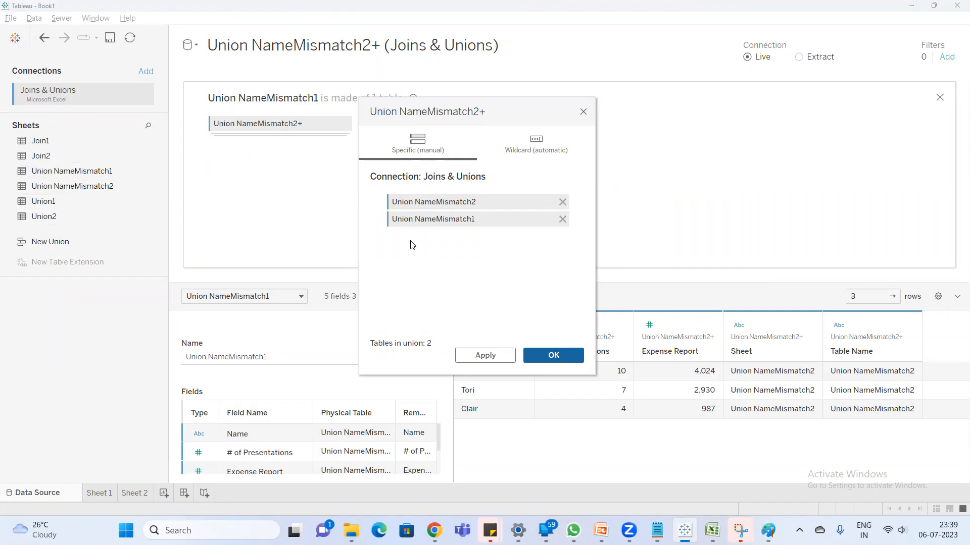
click(563, 202)
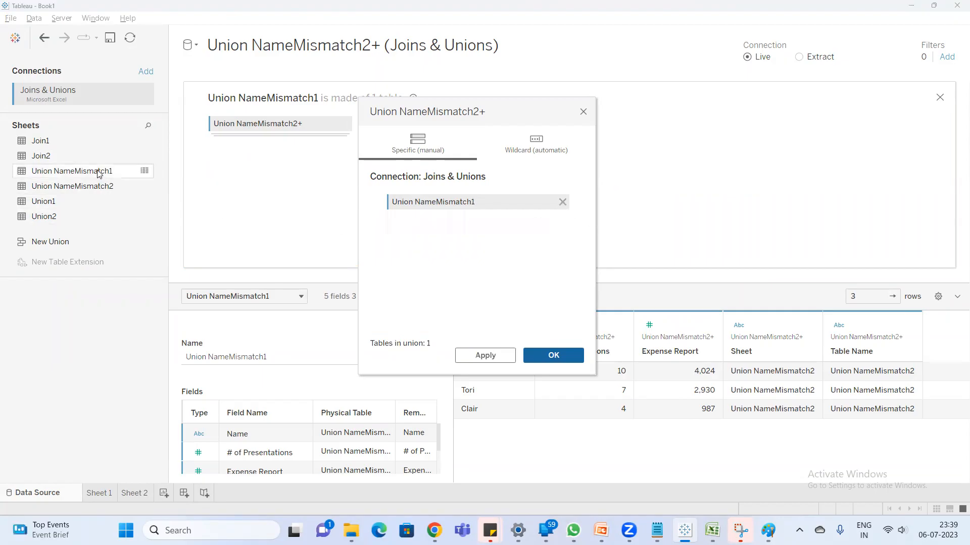
drag(65, 186, 396, 232)
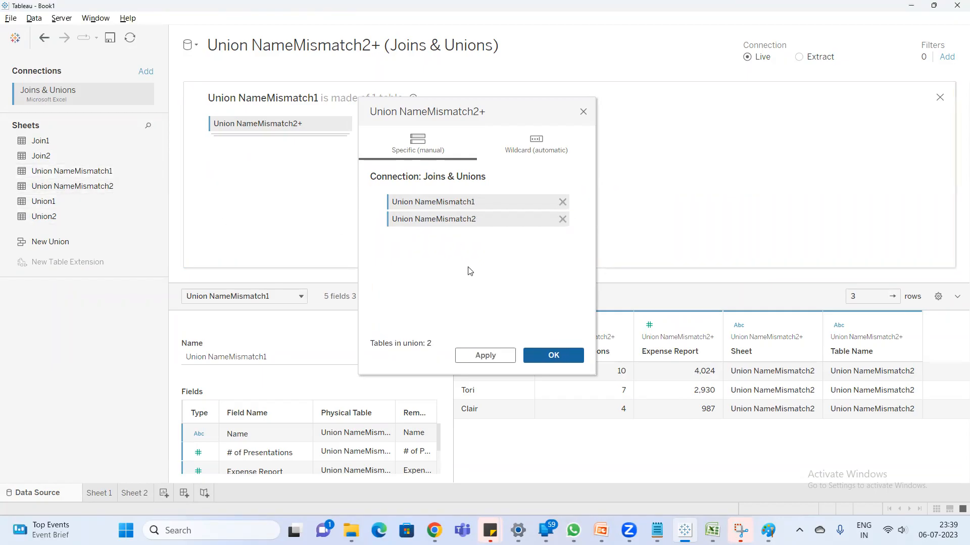
click(554, 356)
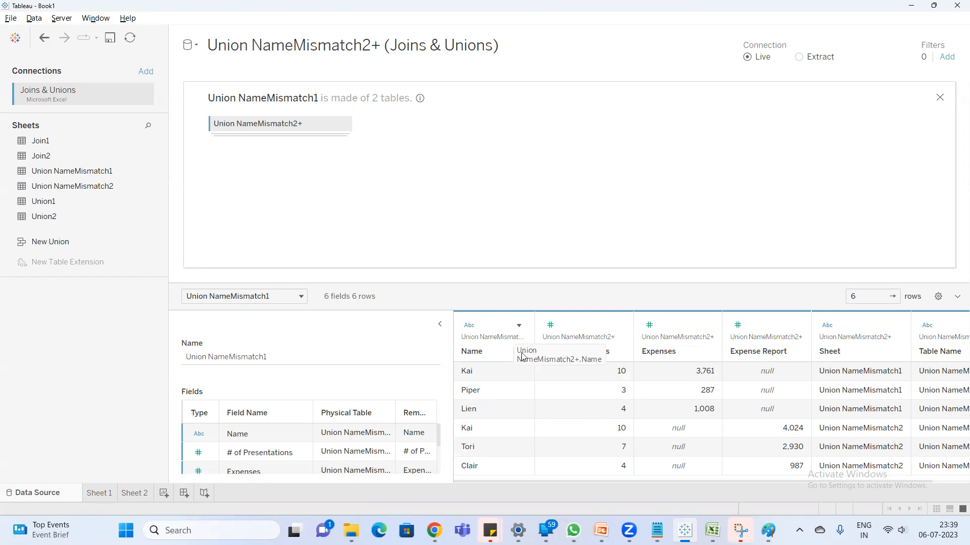
- Examine the Expenses and Expense Report values for both source sheets in the union's data preview
click(671, 360)
drag(702, 434, 679, 472)
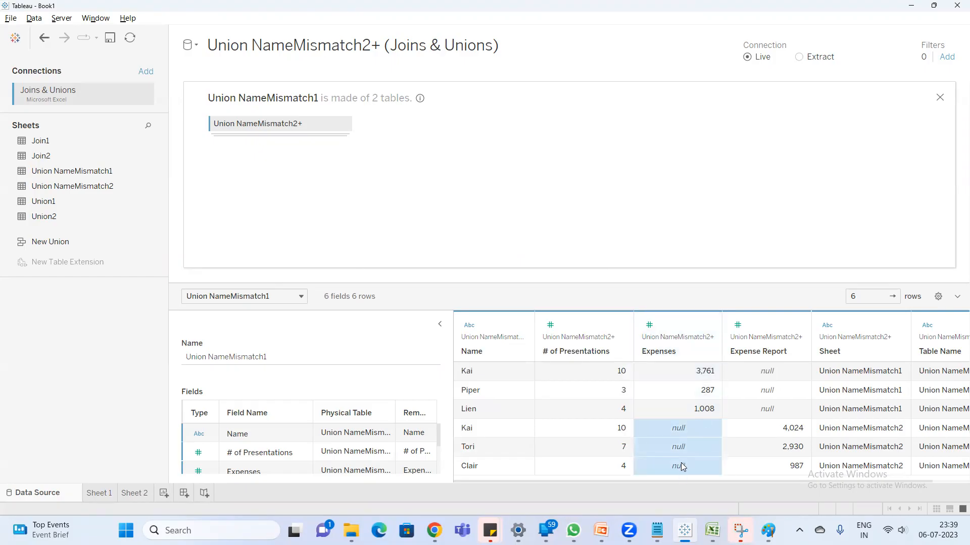
drag(773, 372, 774, 417)
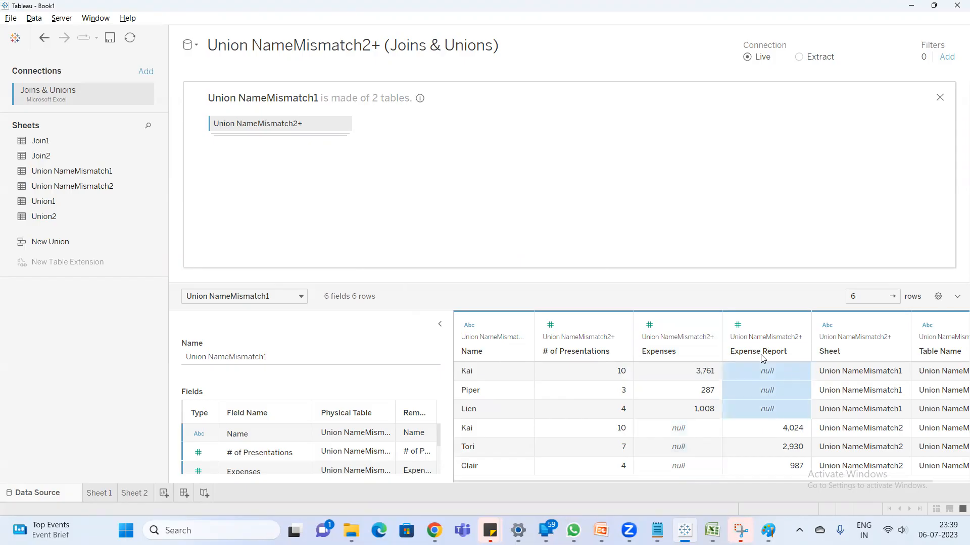
drag(485, 378, 671, 403)
drag(798, 378, 791, 468)
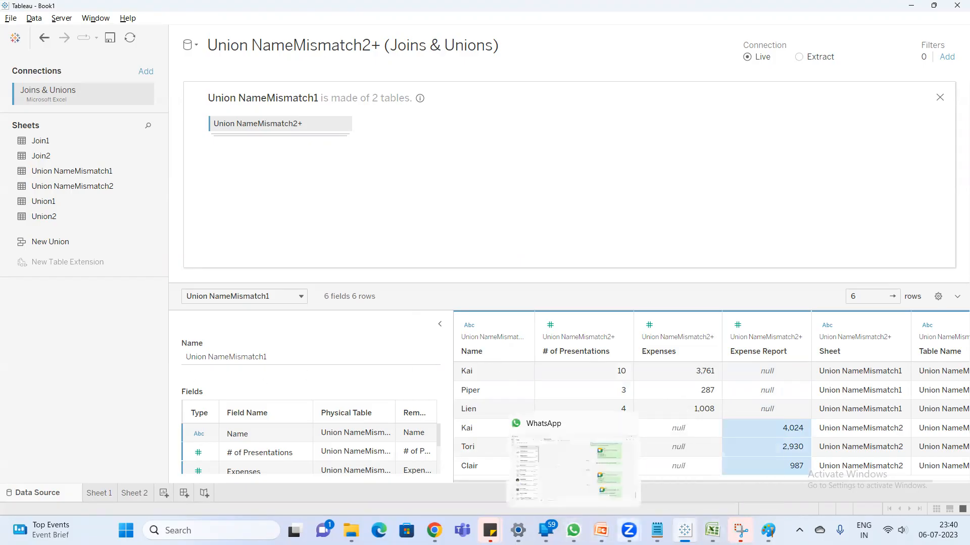
- Switch to PowerPoint and review the slides from Types of Joins in Tableau through Union when names mismatch
click(601, 531)
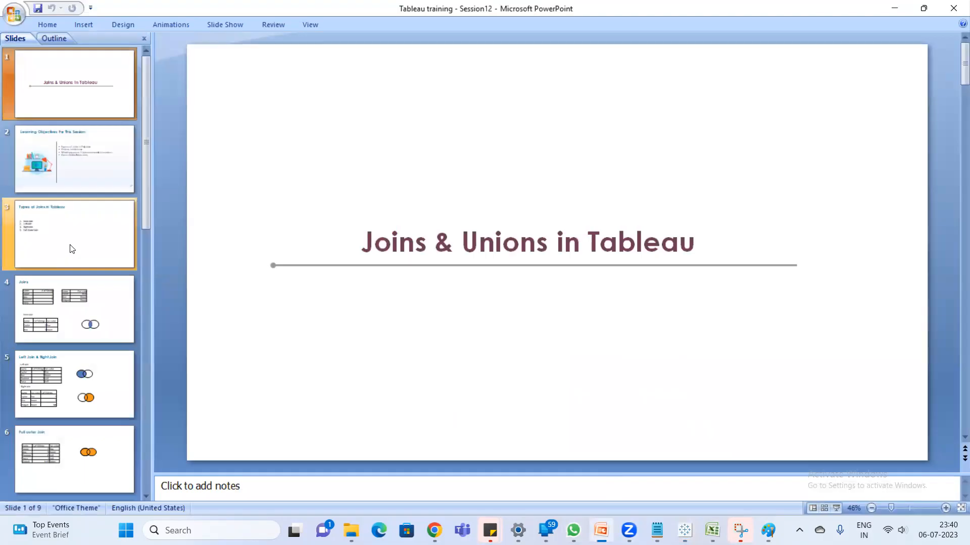
click(92, 231)
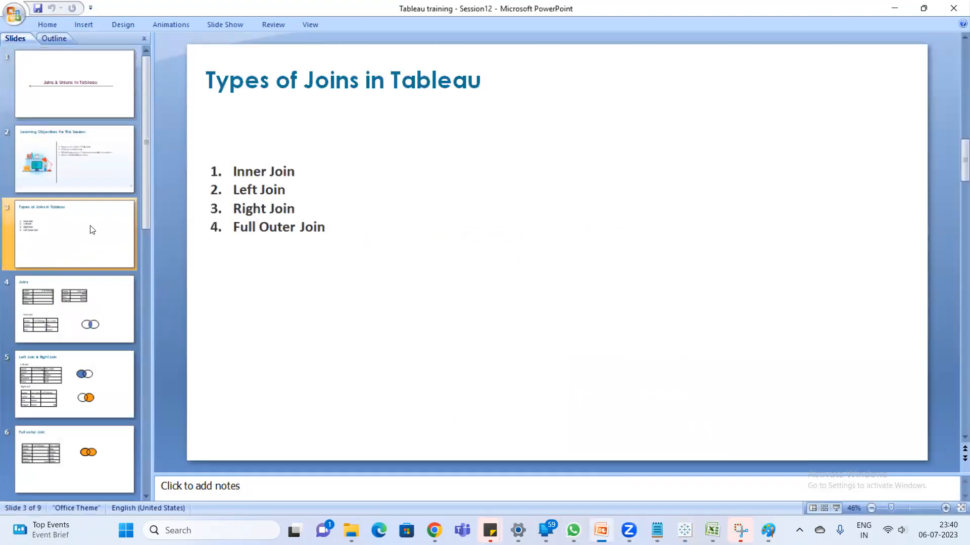
key(Down)
key(Down)
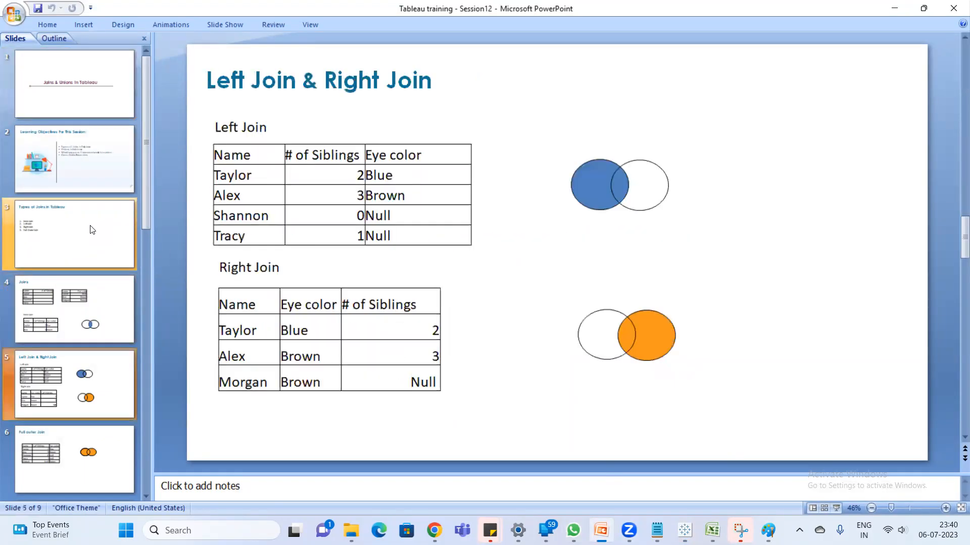
key(Down)
key(Down)
key(Down)
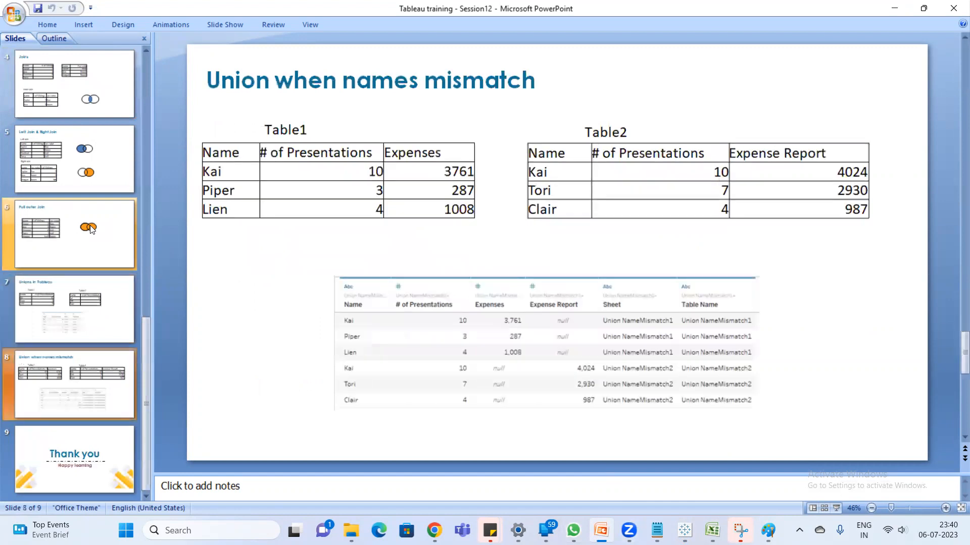
key(Down)
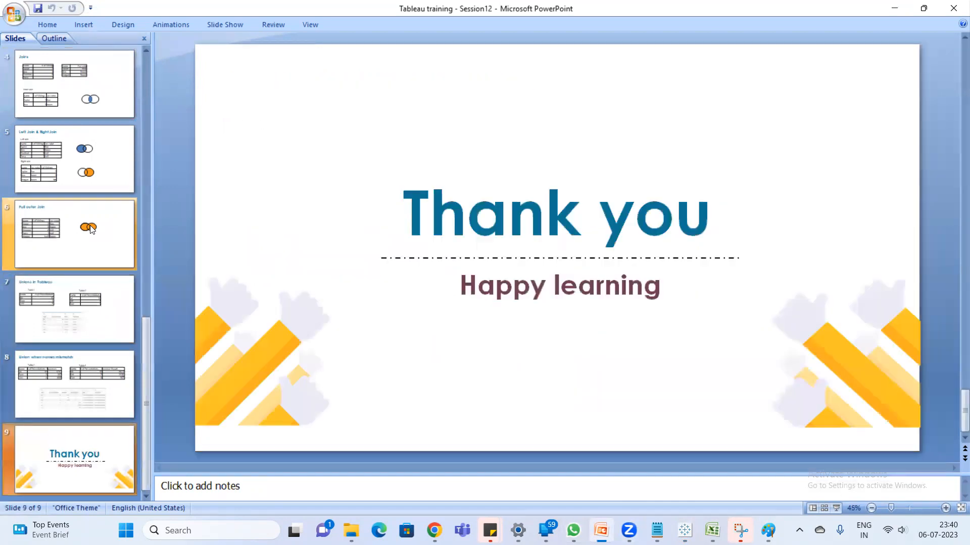
key(Up)
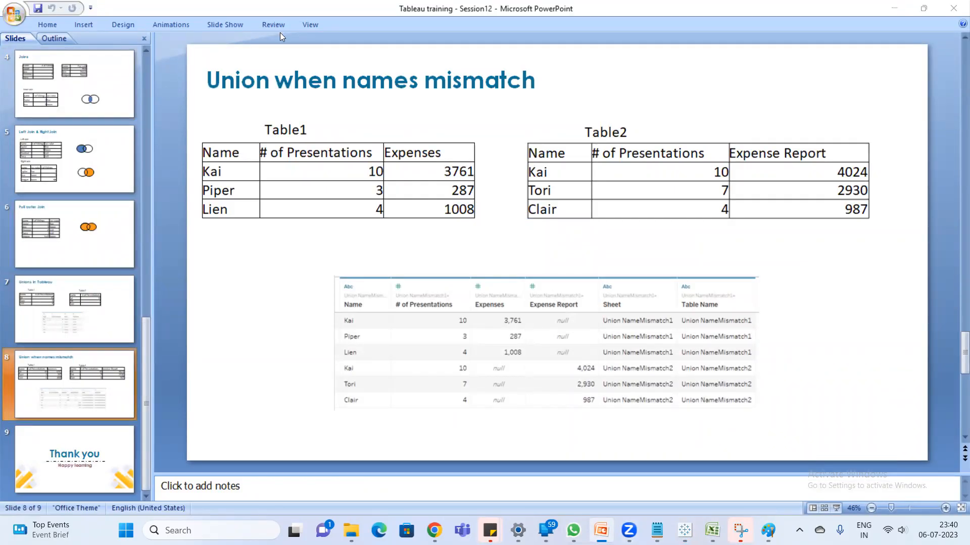
- Switch back to Tableau, create a new worksheet and connect to the saved Sample - Superstore data source
key(alt+Tab)
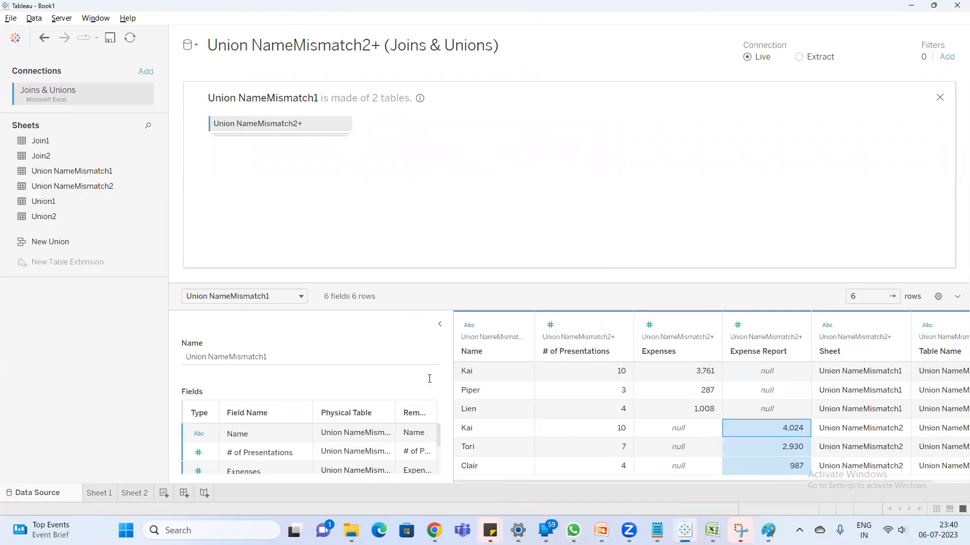
click(151, 496)
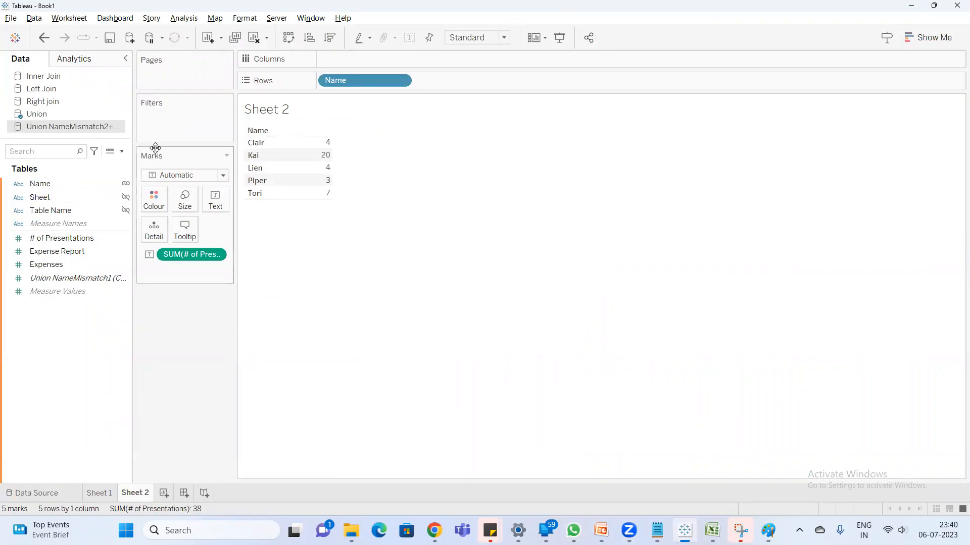
click(164, 494)
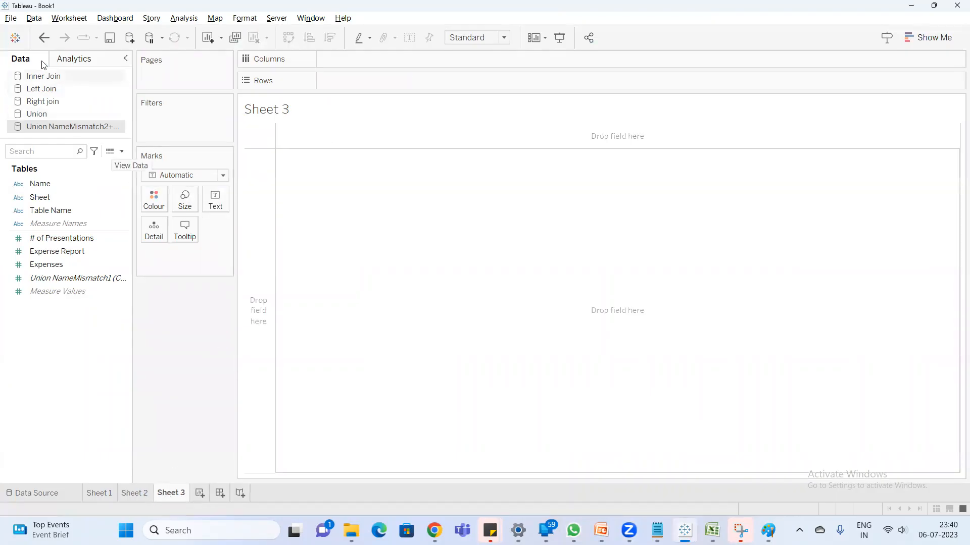
click(131, 39)
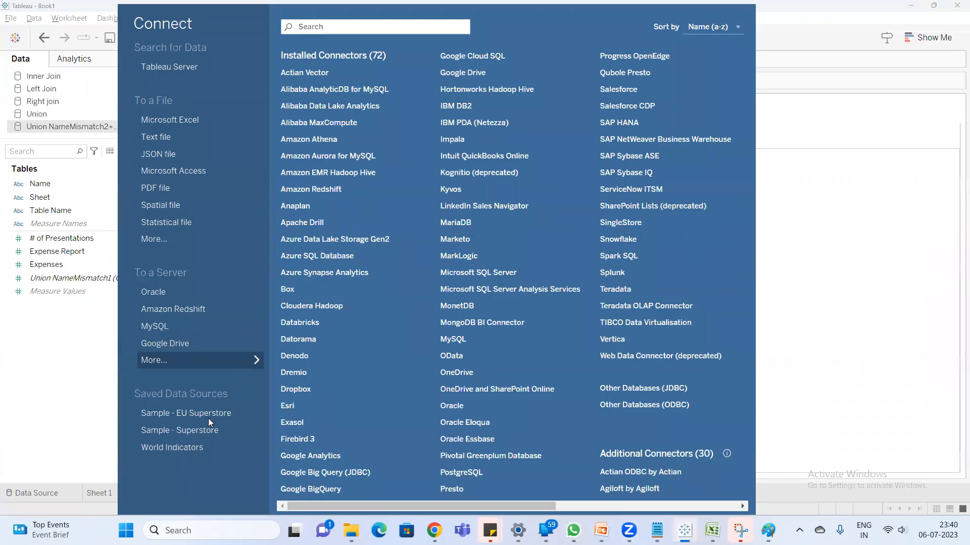
click(203, 432)
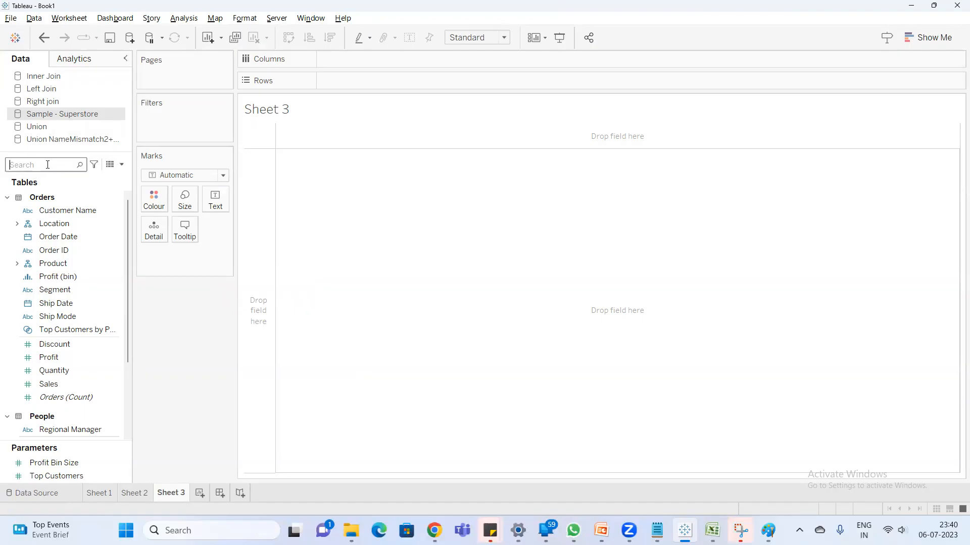
- Build a bar chart of Sales by Category on the new worksheet
text(sa)
double_click(66, 221)
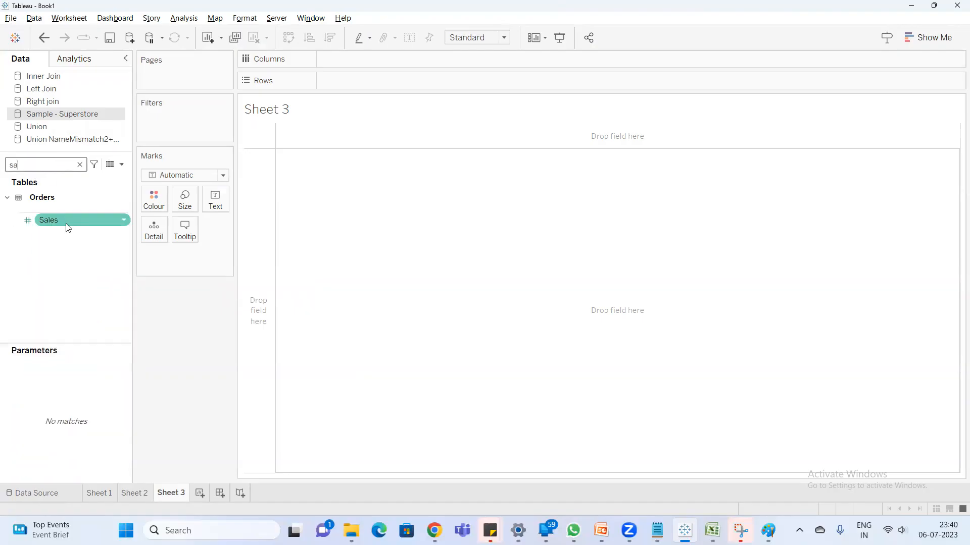
click(61, 168)
text(ca)
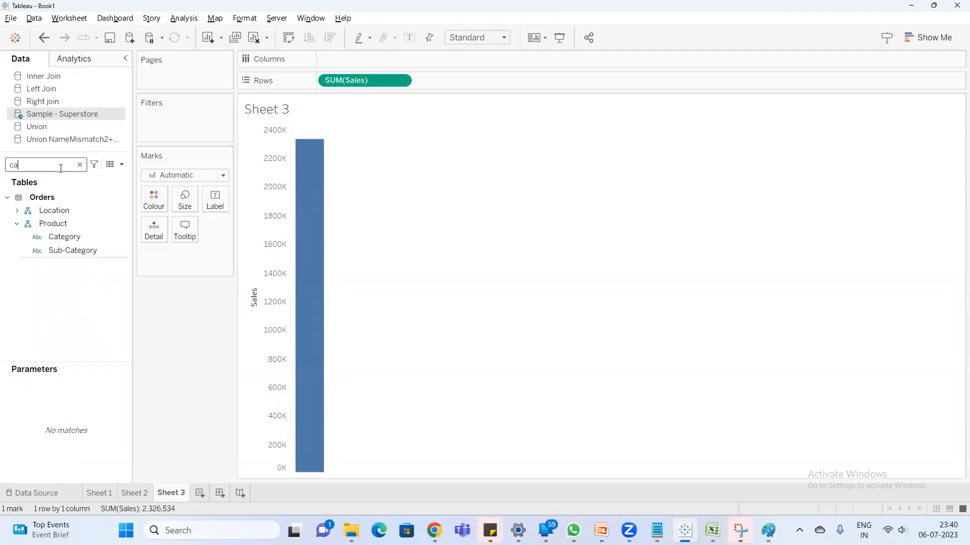
double_click(85, 236)
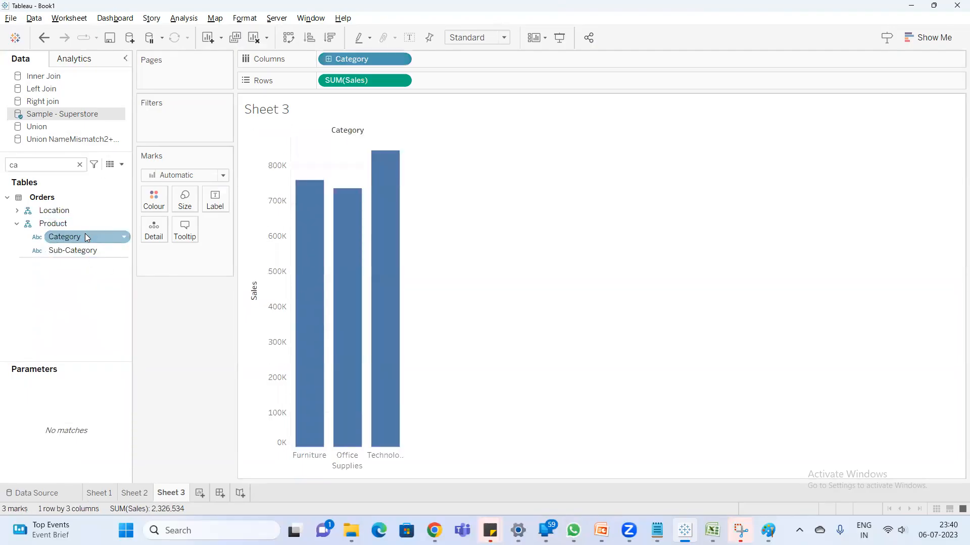
- Convert the Sales by Category bar chart to a pie chart and fit it to Entire View
click(922, 39)
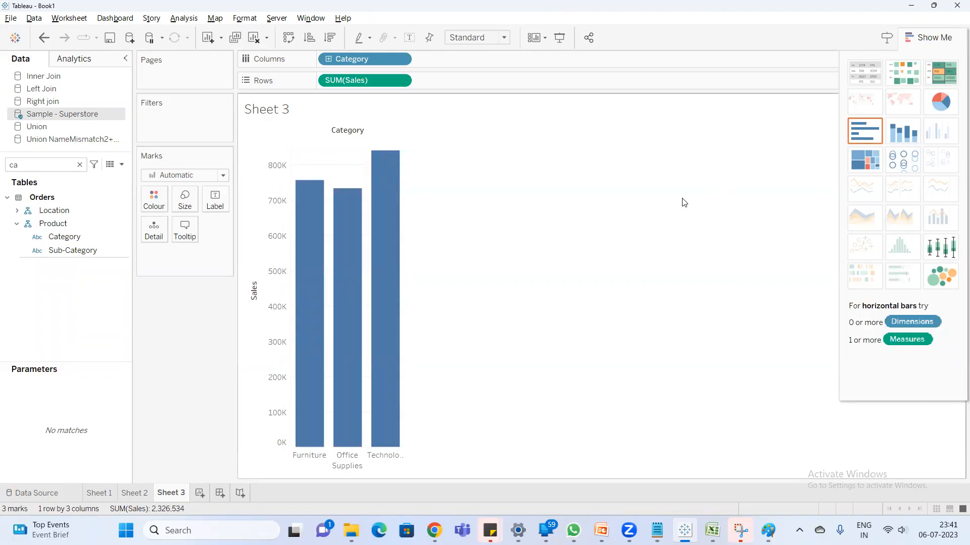
click(941, 102)
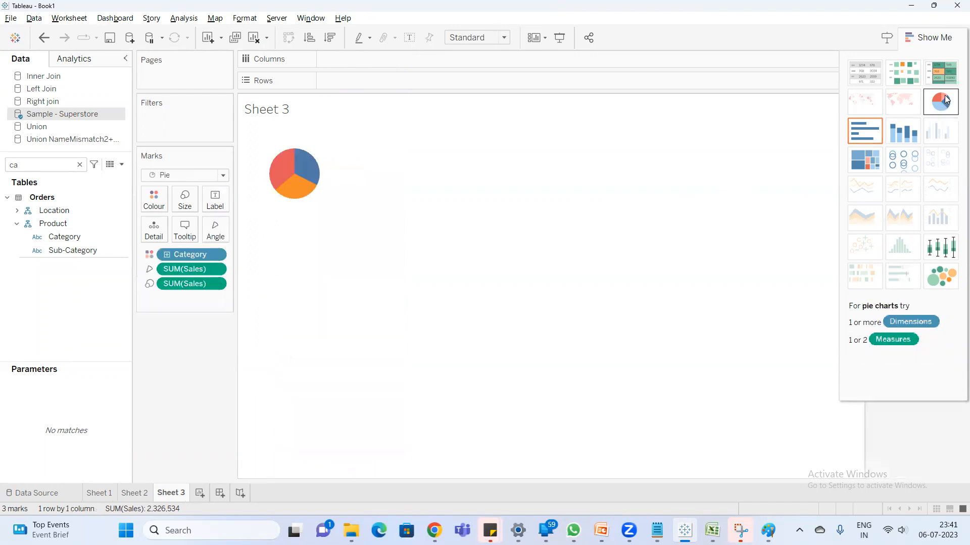
mouse_move(277, 172)
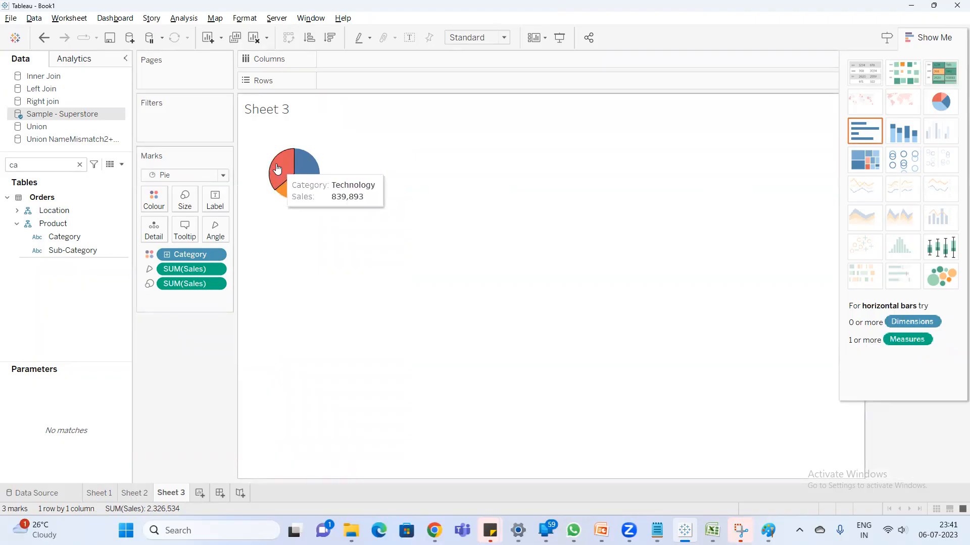
mouse_move(312, 167)
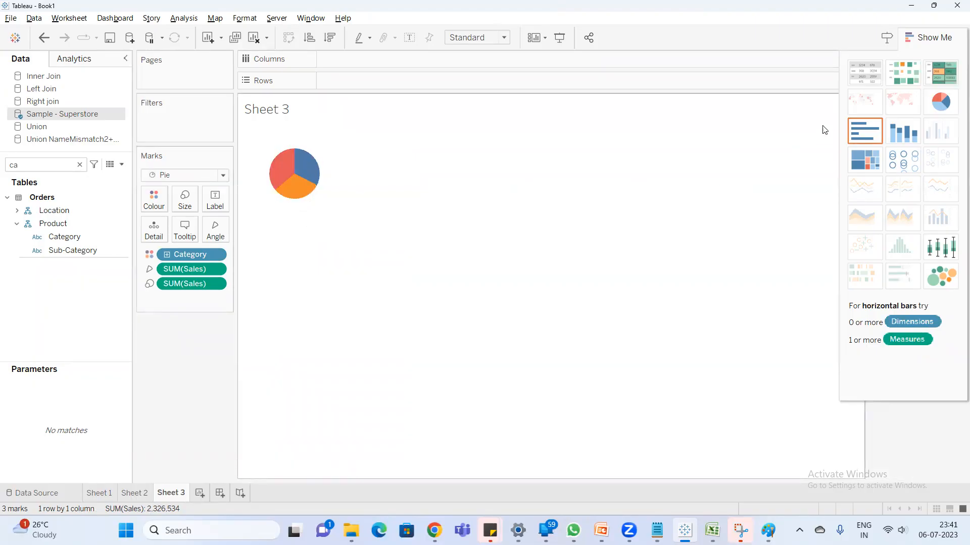
click(909, 38)
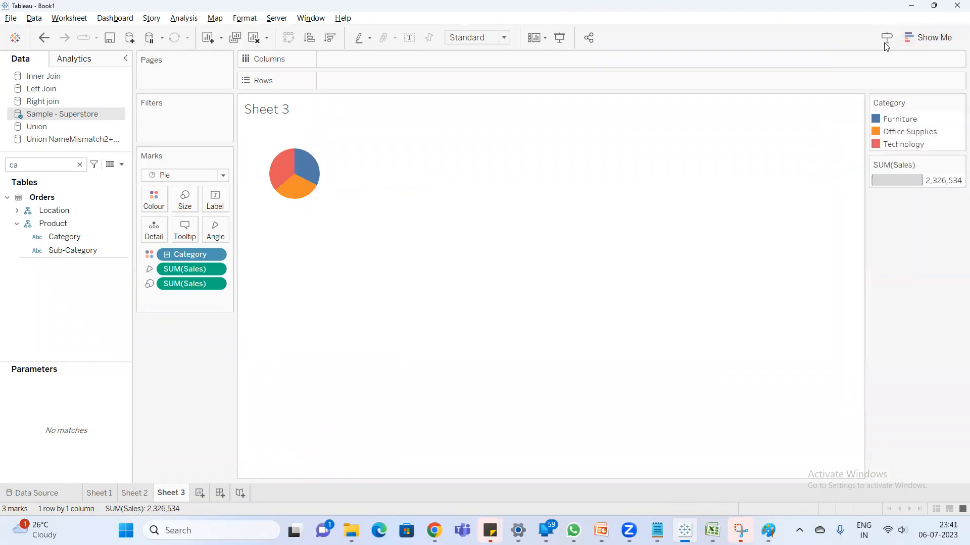
click(484, 37)
click(484, 83)
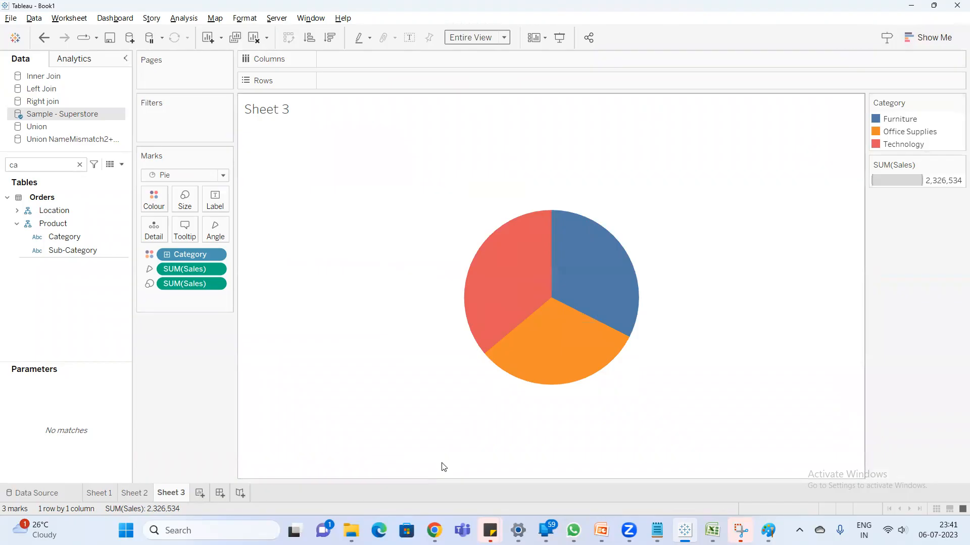
- Rename the worksheet as Pie Chart and duplicate it
double_click(172, 493)
text(a)
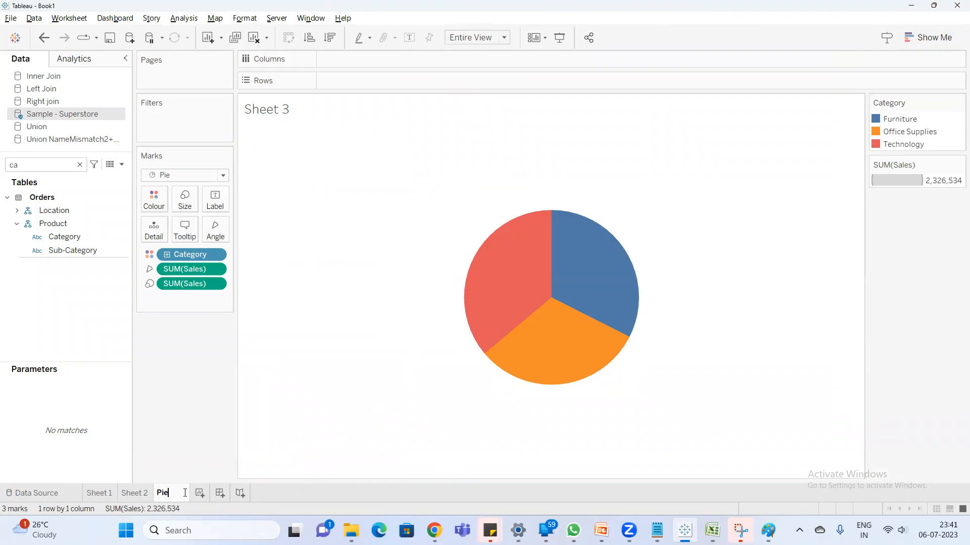
text(ie Chart)
key(Return)
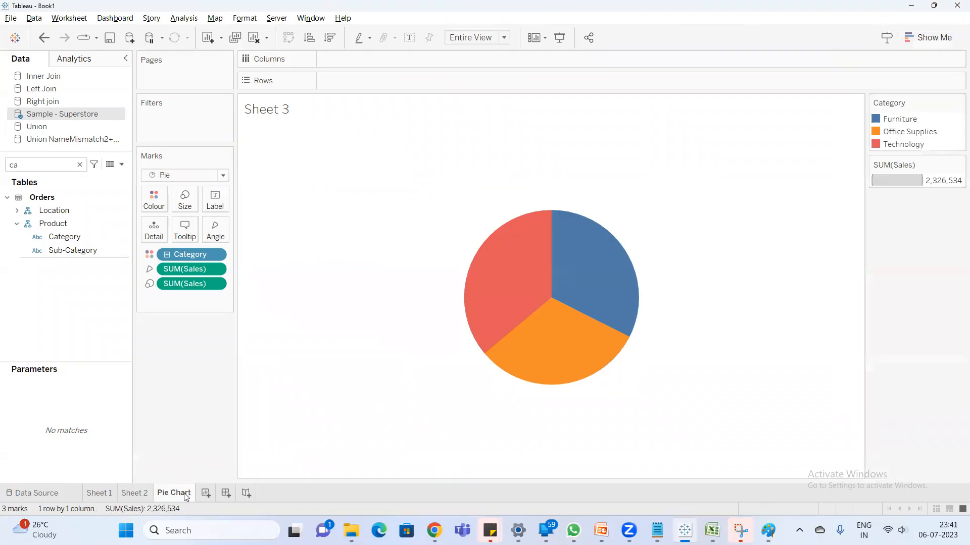
right_click(174, 492)
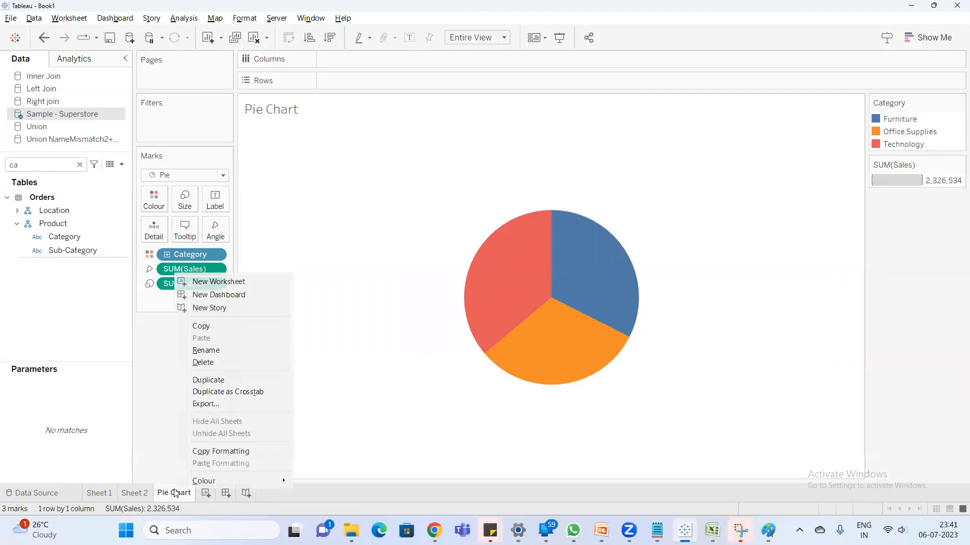
click(223, 378)
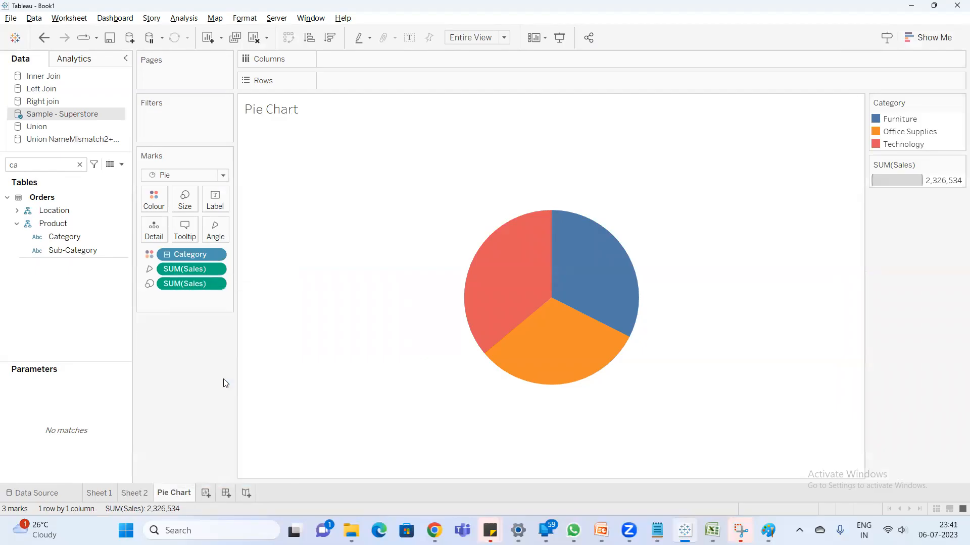
- Add the ad hoc calculation SUM(1) to Rows on the duplicated pie chart sheet
double_click(340, 85)
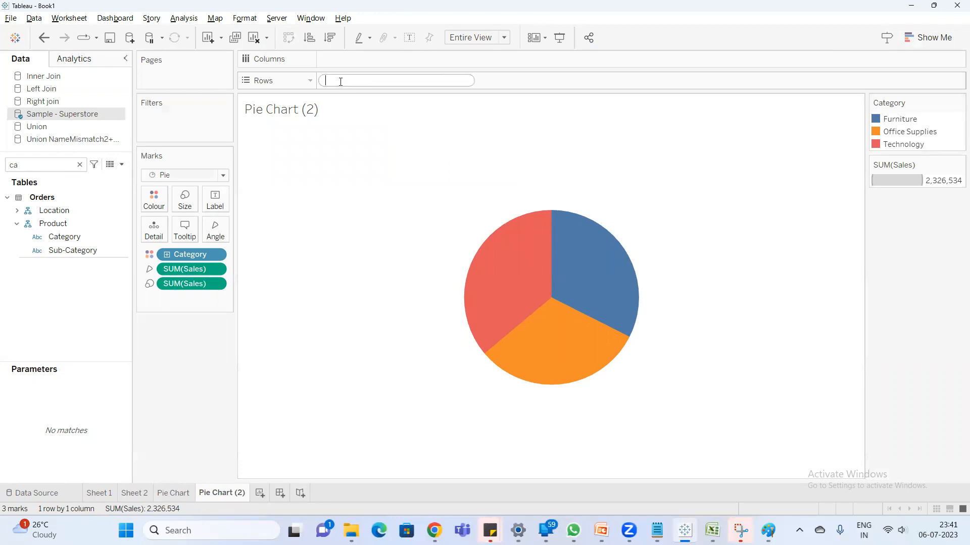
text(sum)
key(Return)
text(1)
key(Return)
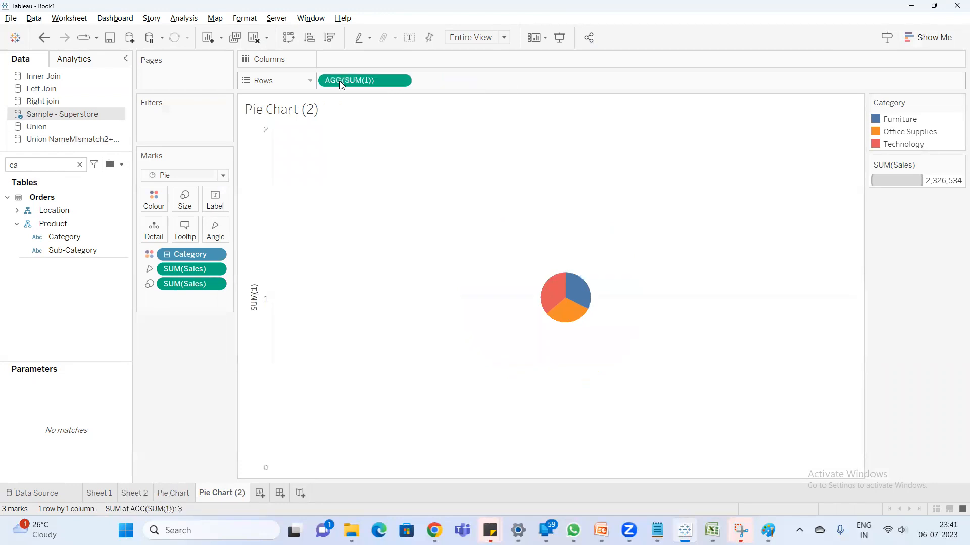
double_click(459, 81)
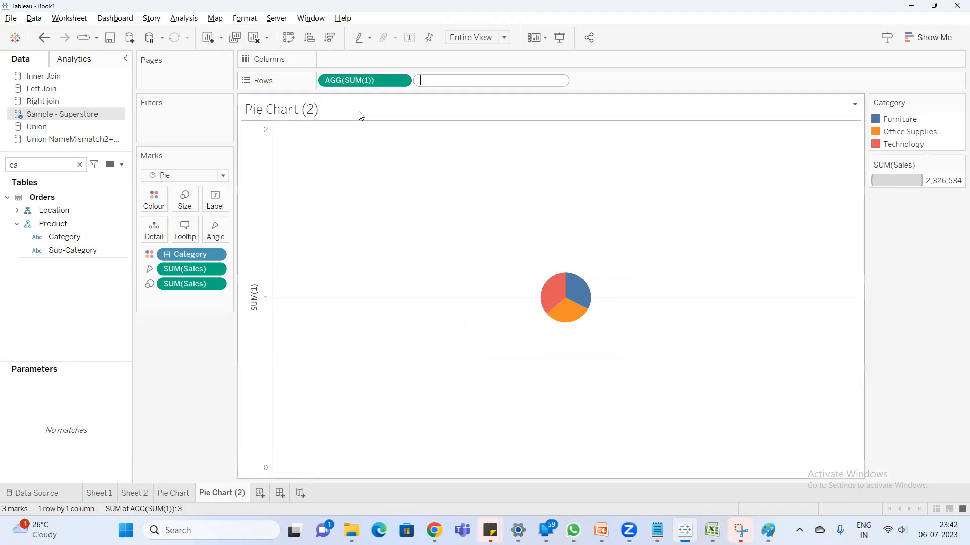
right_click(253, 262)
click(381, 192)
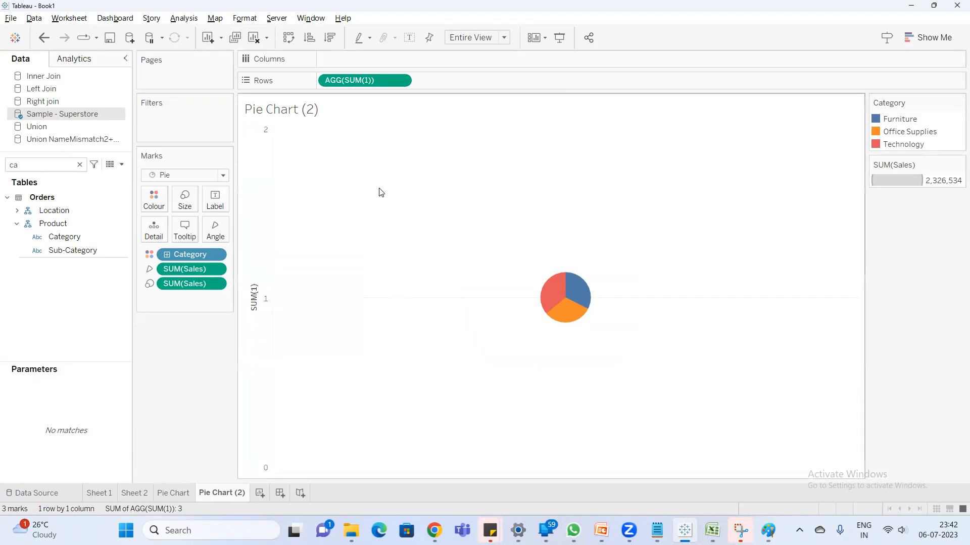
- Add a second SUM(1) calculation to Rows beside the first to produce two stacked pies
double_click(454, 78)
text(SUM()
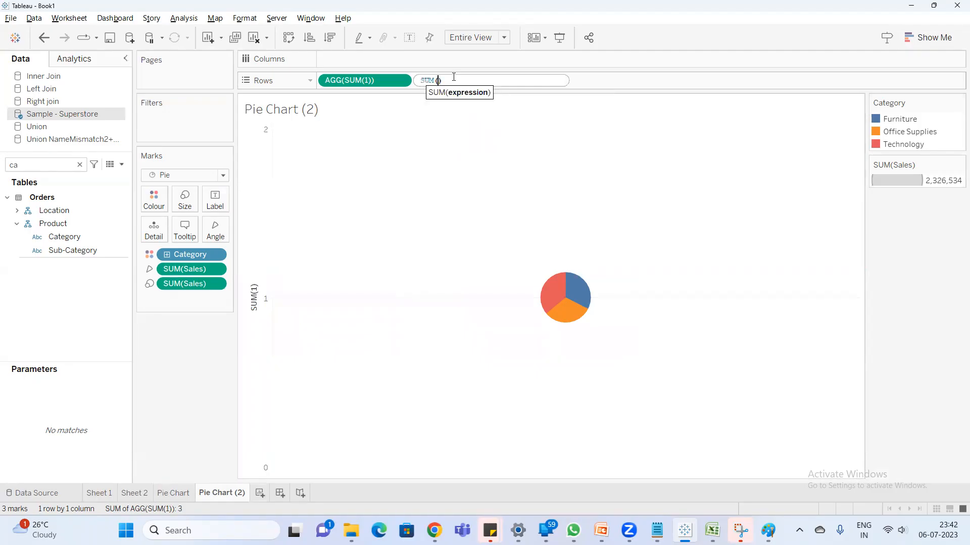
text(1)
key(Return)
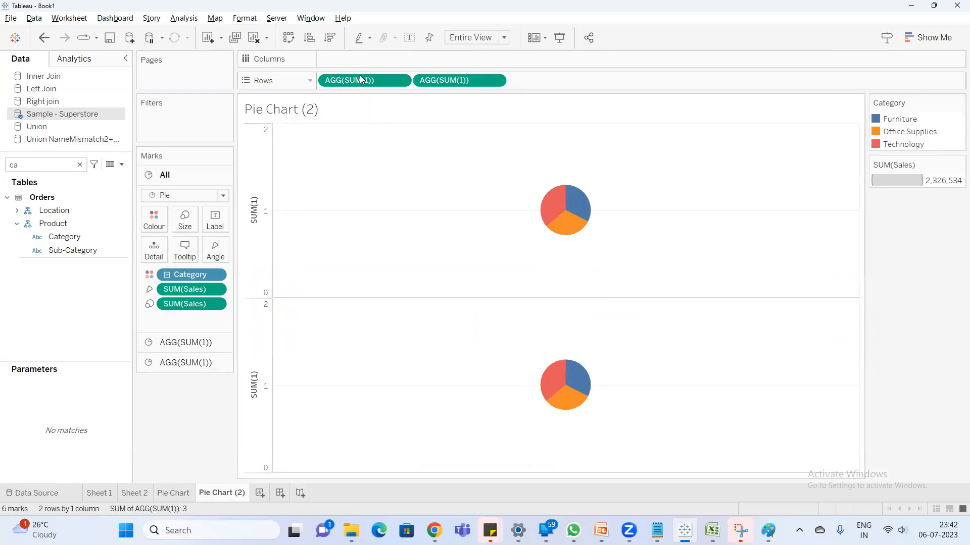
- Inspect the separate mark settings of the first and second SUM(1) measures
click(186, 345)
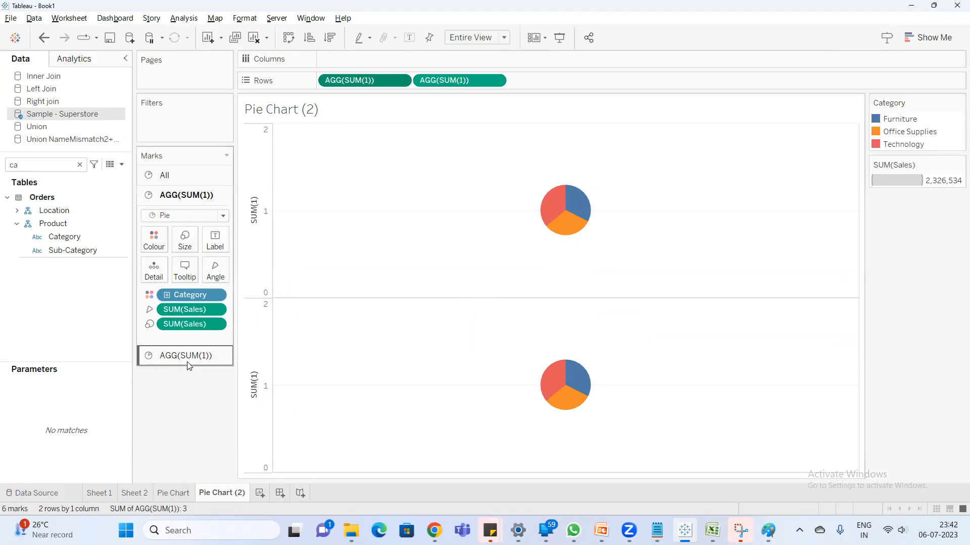
click(443, 84)
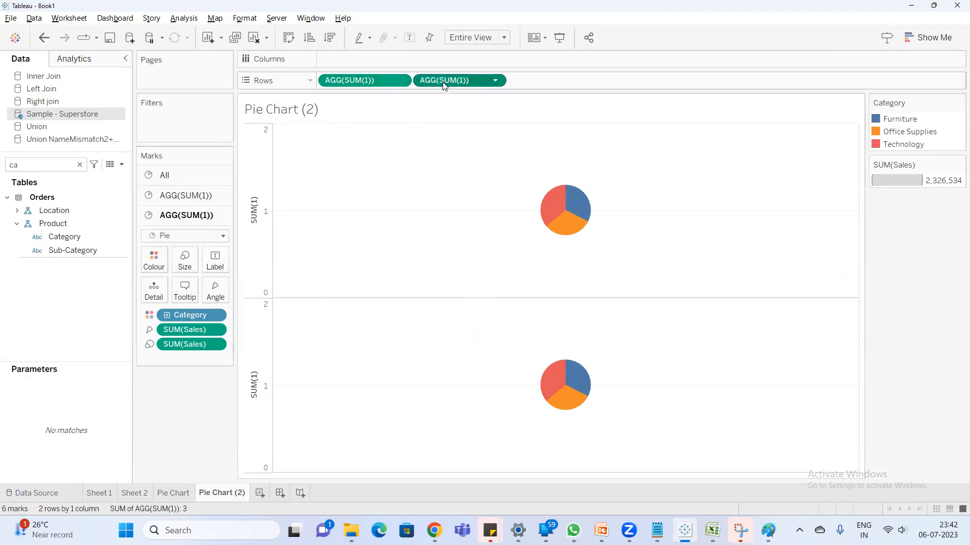
click(351, 82)
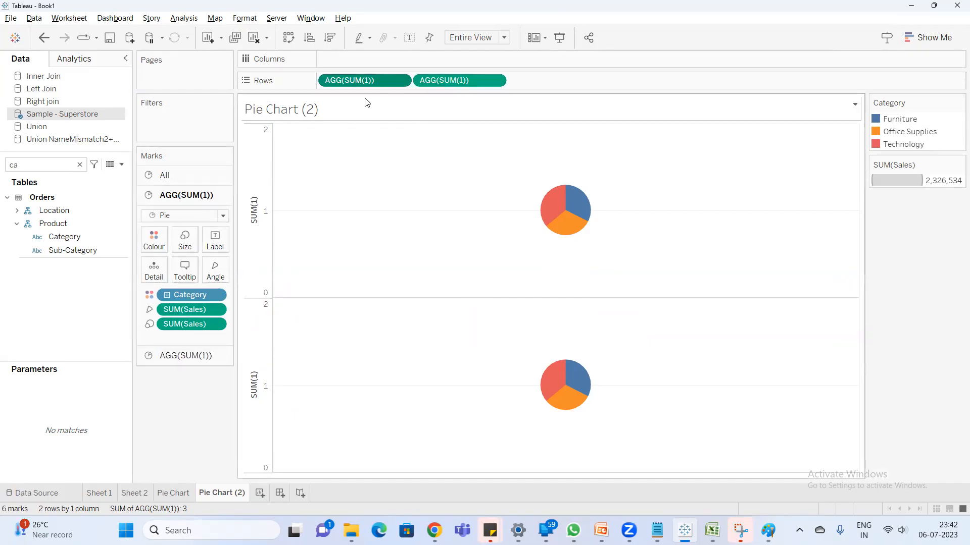
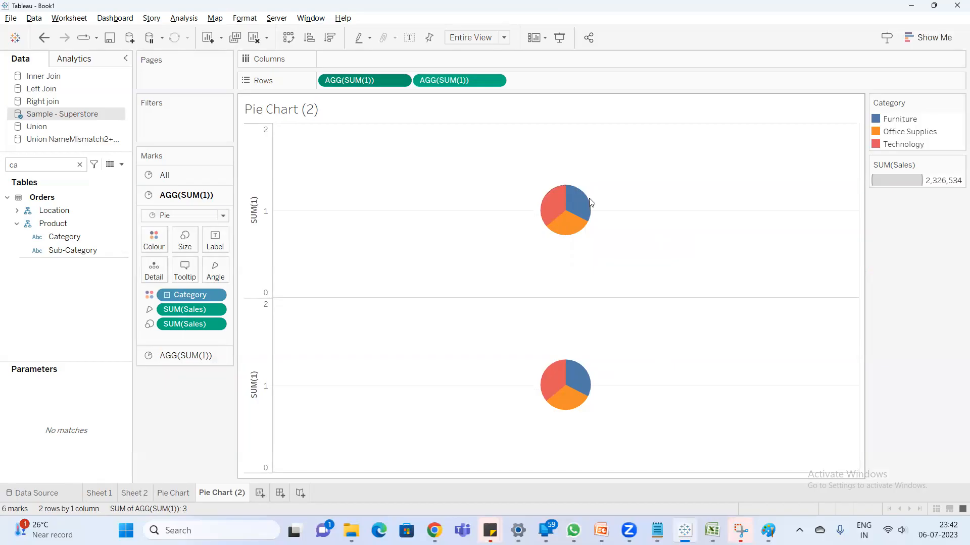
- Remove Category and both SUM(Sales) fields from the second SUM(1) marks and combine the two measures as a dual axis
click(181, 355)
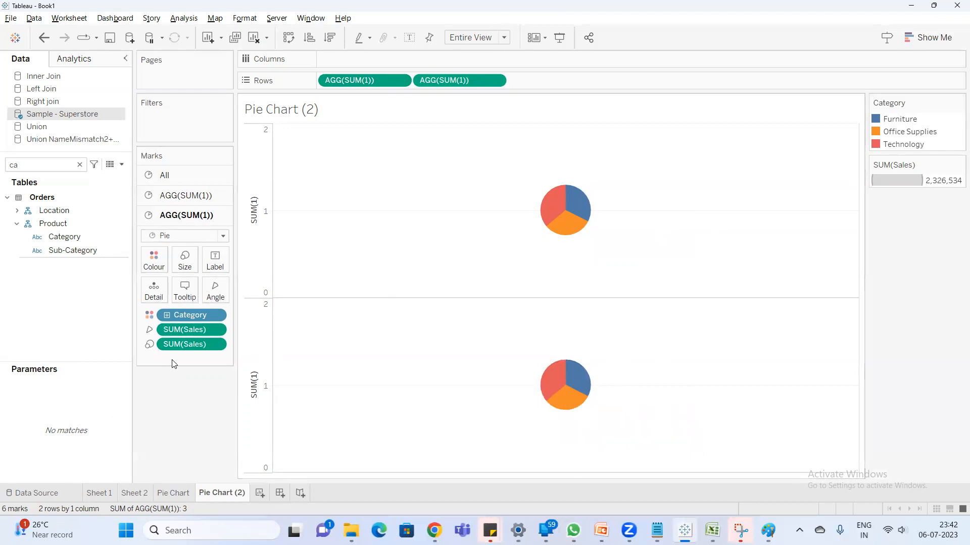
drag(184, 344, 191, 394)
drag(191, 314, 181, 352)
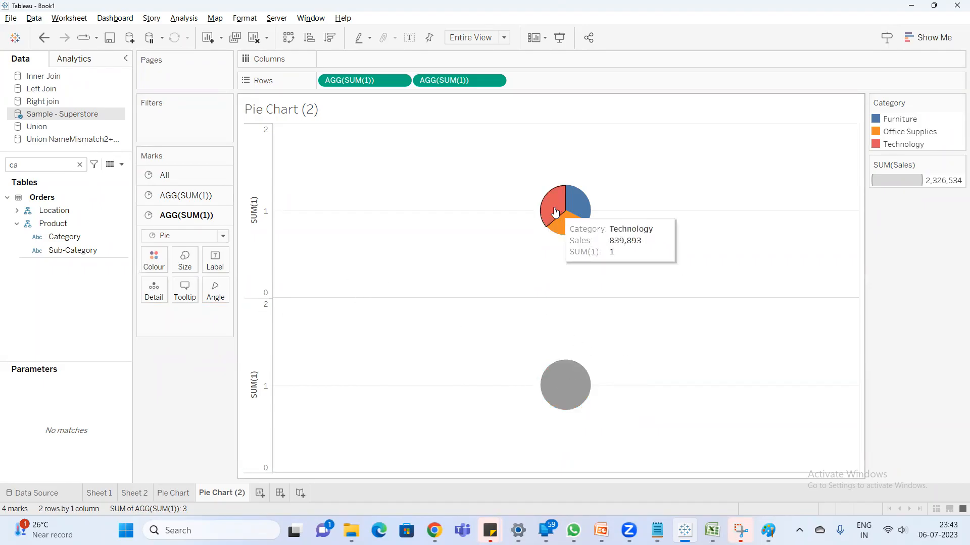
right_click(458, 83)
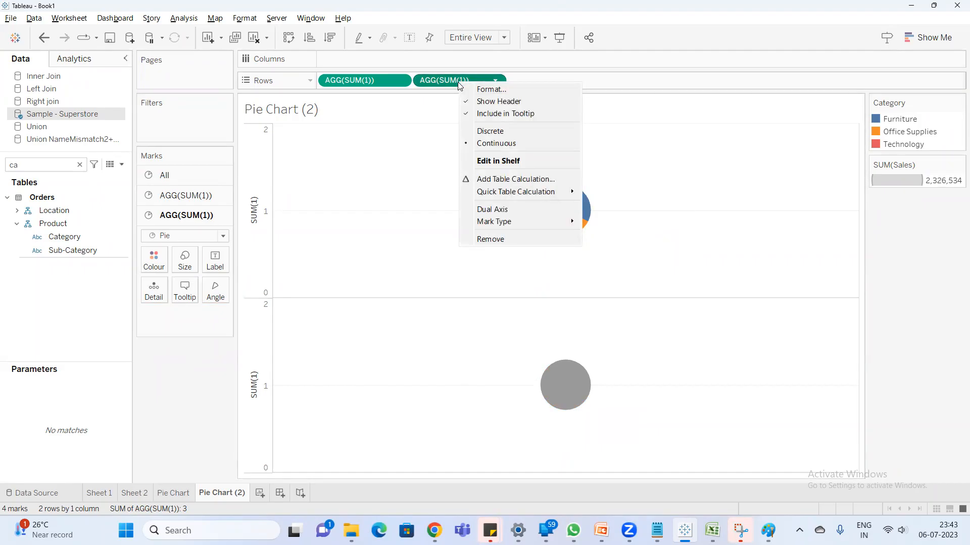
click(523, 214)
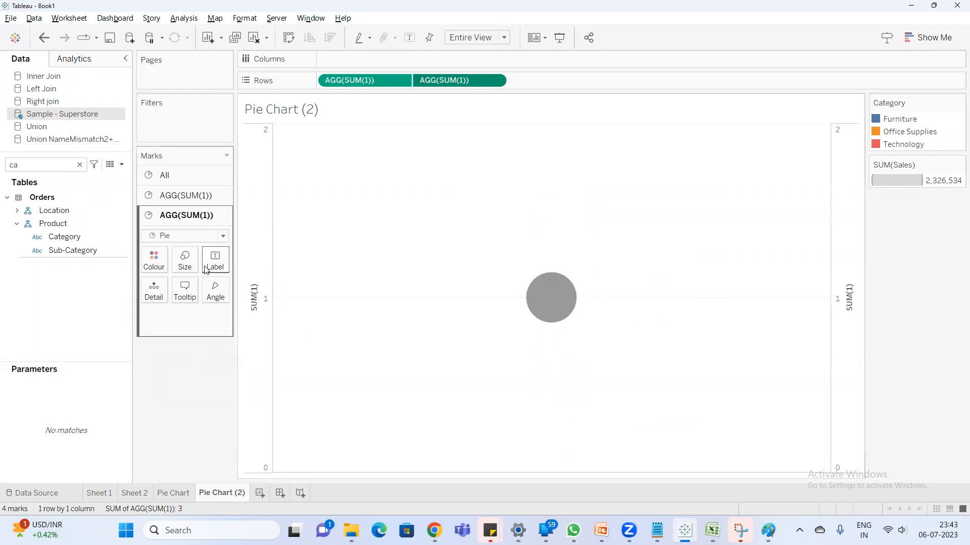
- Enlarge the first SUM(1) pie to roughly three quarters of the size range
click(186, 198)
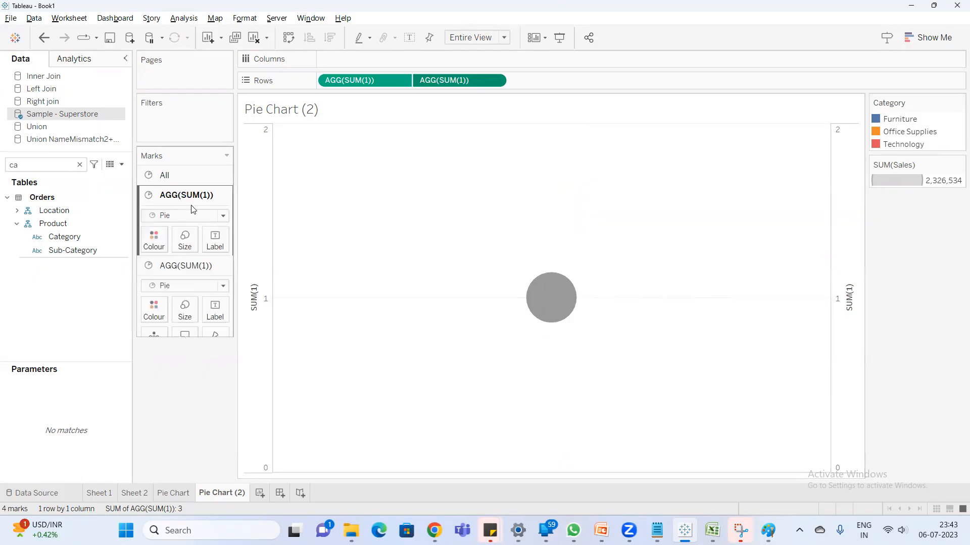
click(190, 248)
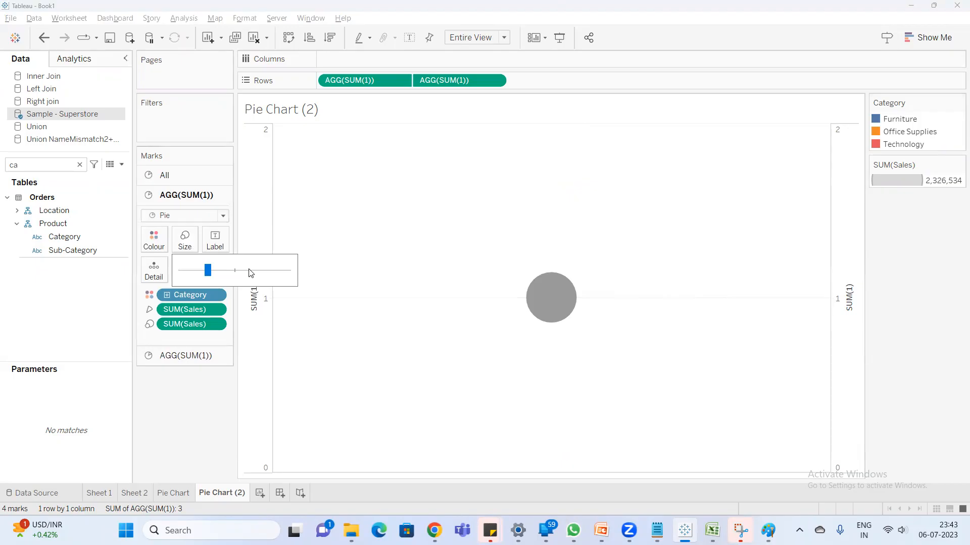
click(249, 271)
drag(250, 271, 258, 271)
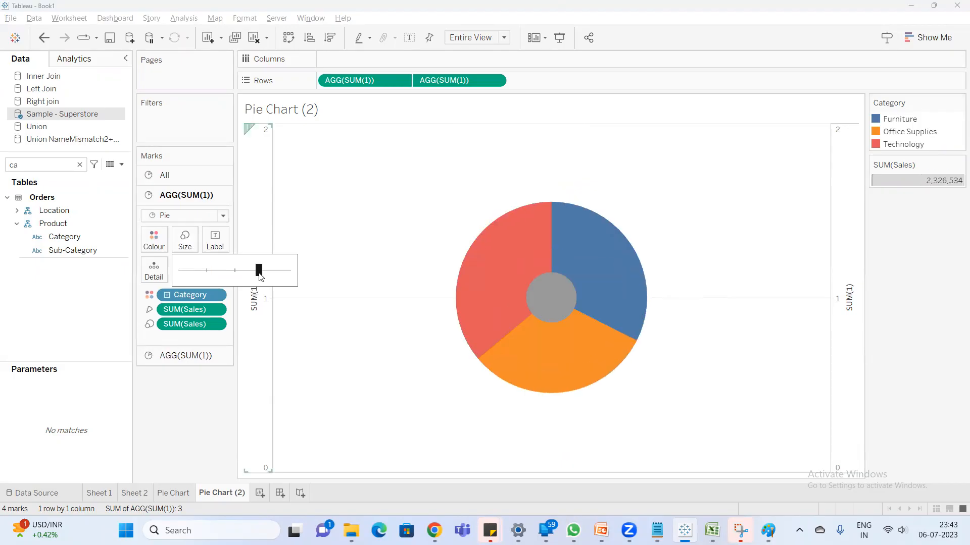
- Enlarge the second SUM(1) circle to about half the size range and colour it white to form the donut hole
click(187, 360)
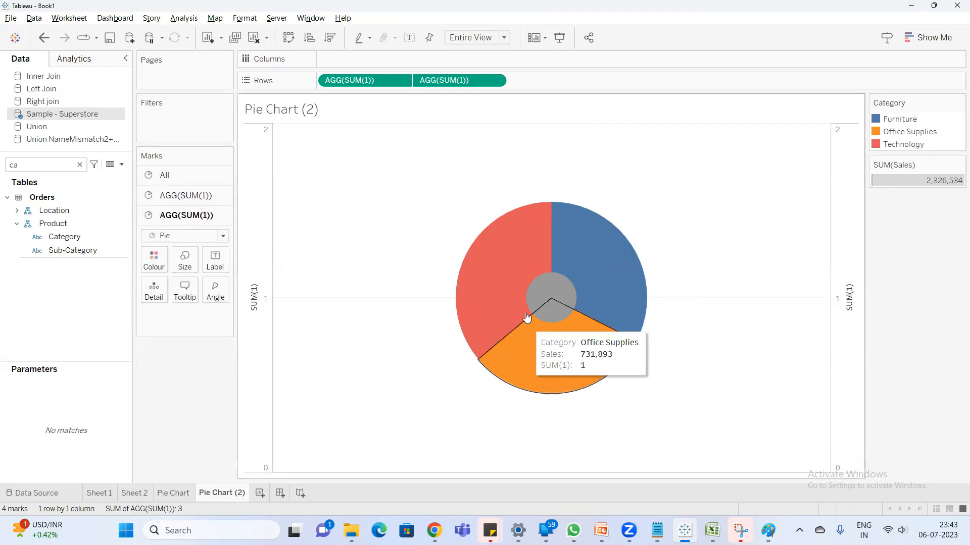
click(185, 260)
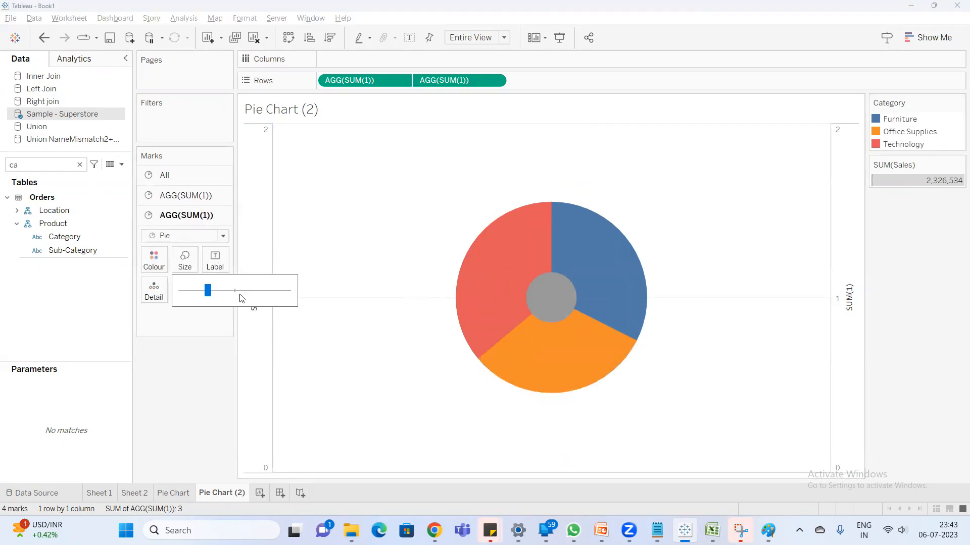
click(240, 295)
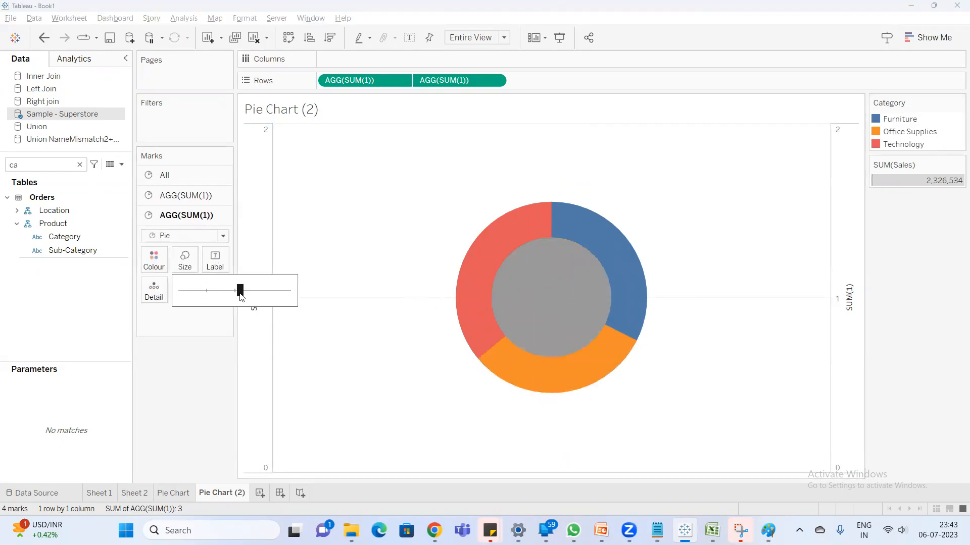
click(167, 266)
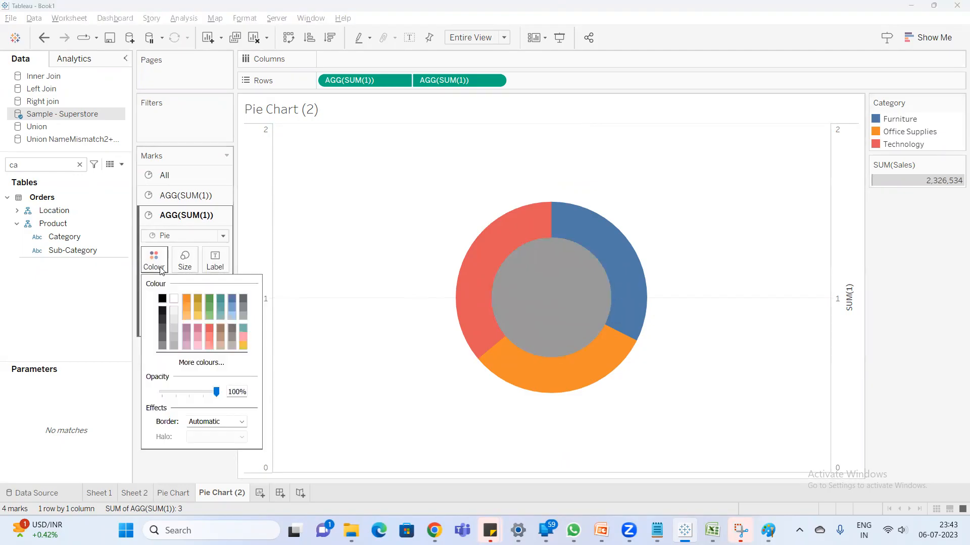
click(174, 304)
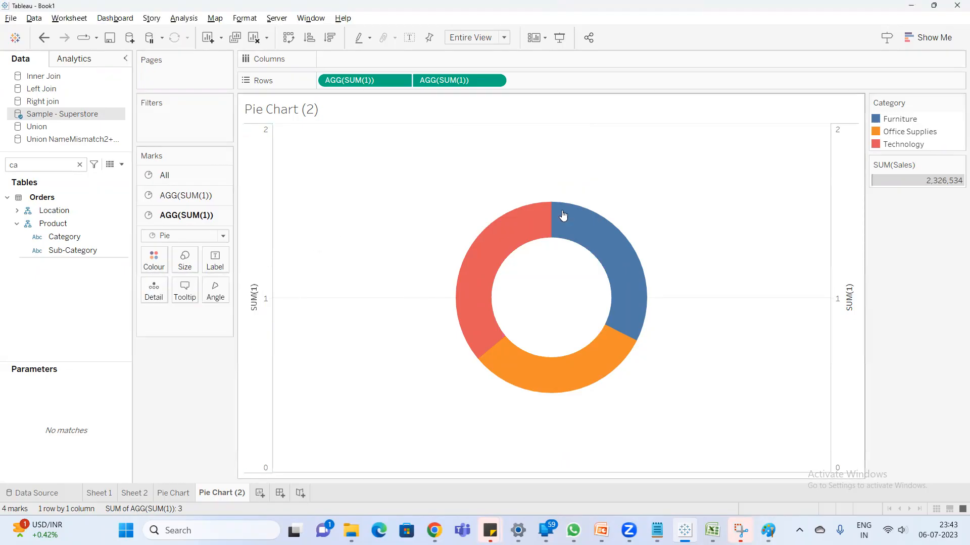
- Label the outer pie's slices with Category and SUM(Sales), keeping the existing colour, angle and size fields
click(195, 195)
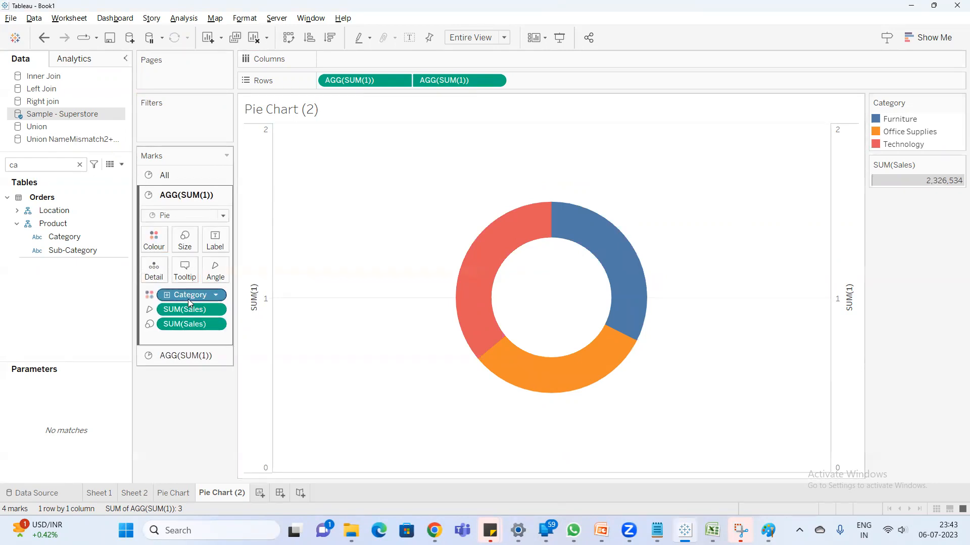
drag(192, 295, 213, 250)
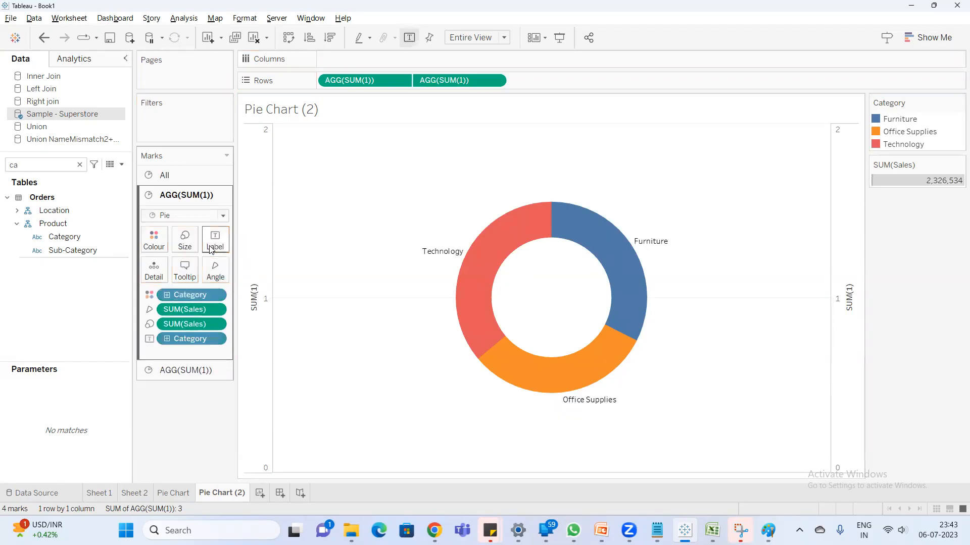
drag(197, 328, 221, 248)
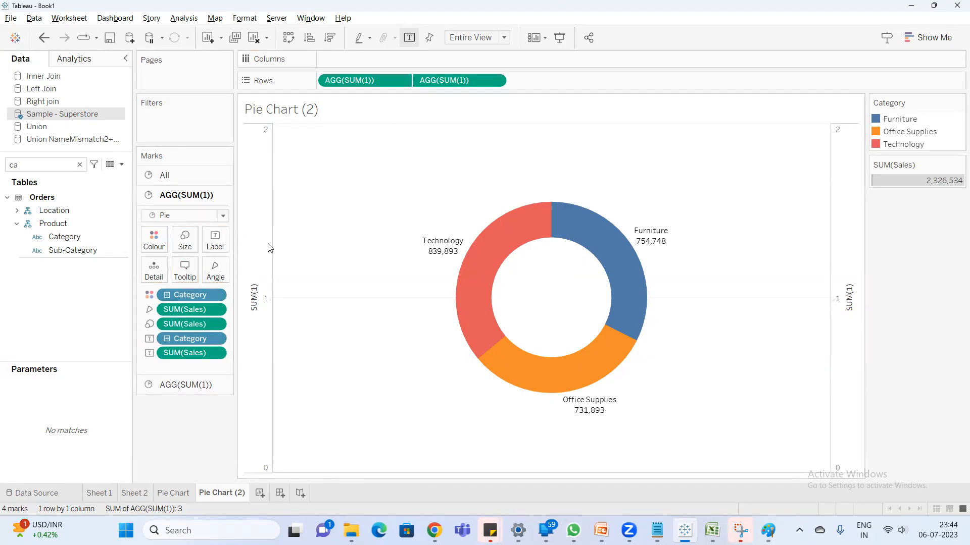
- Hide the SUM(1) axis headers and set the sheet's zero lines to None
right_click(256, 251)
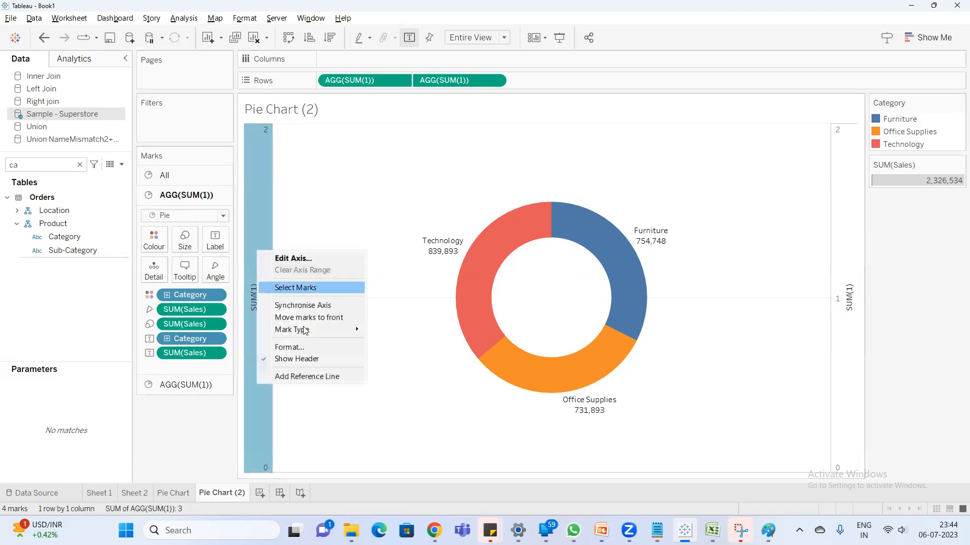
click(302, 360)
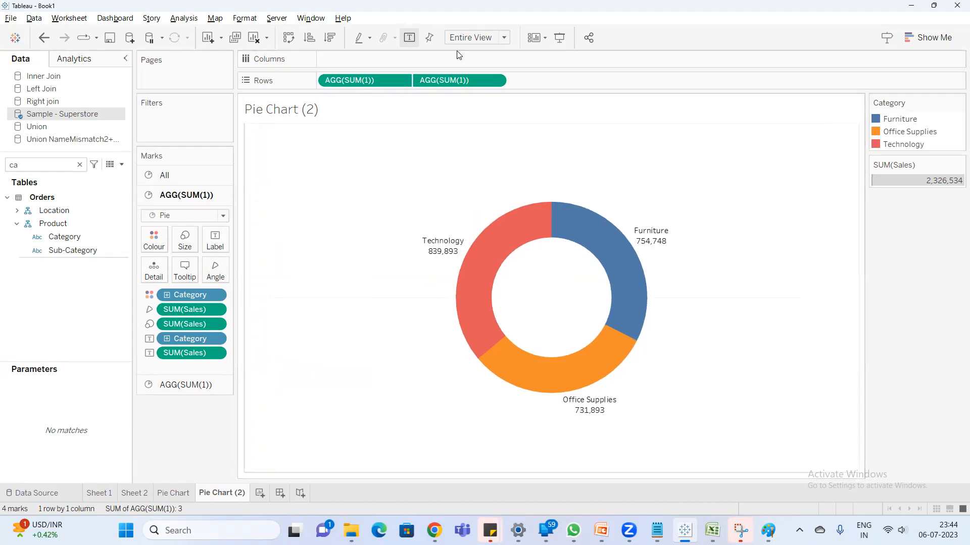
click(263, 22)
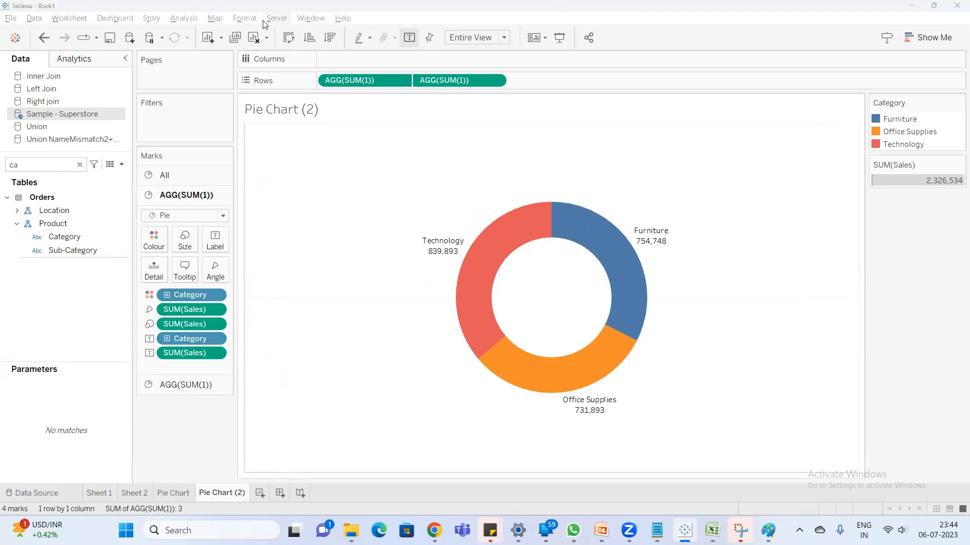
click(254, 19)
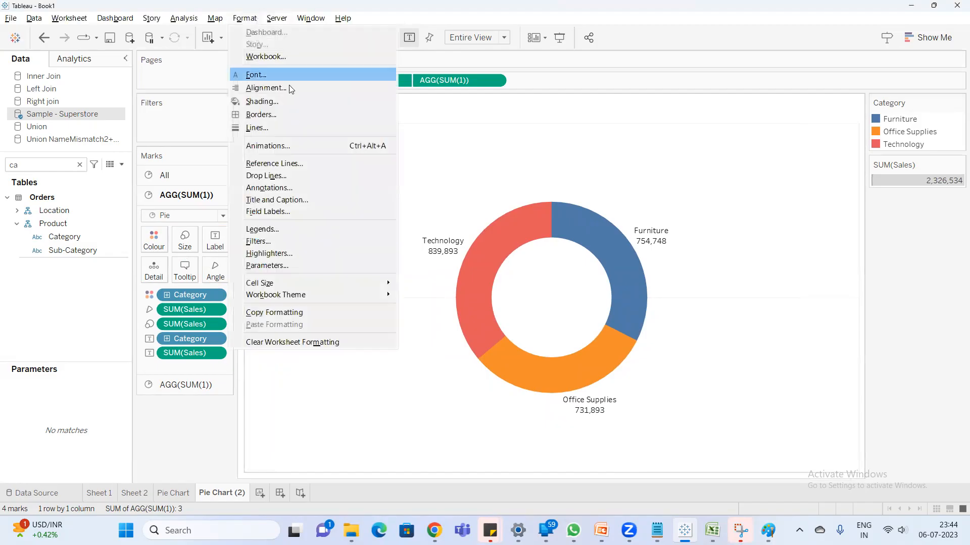
click(281, 127)
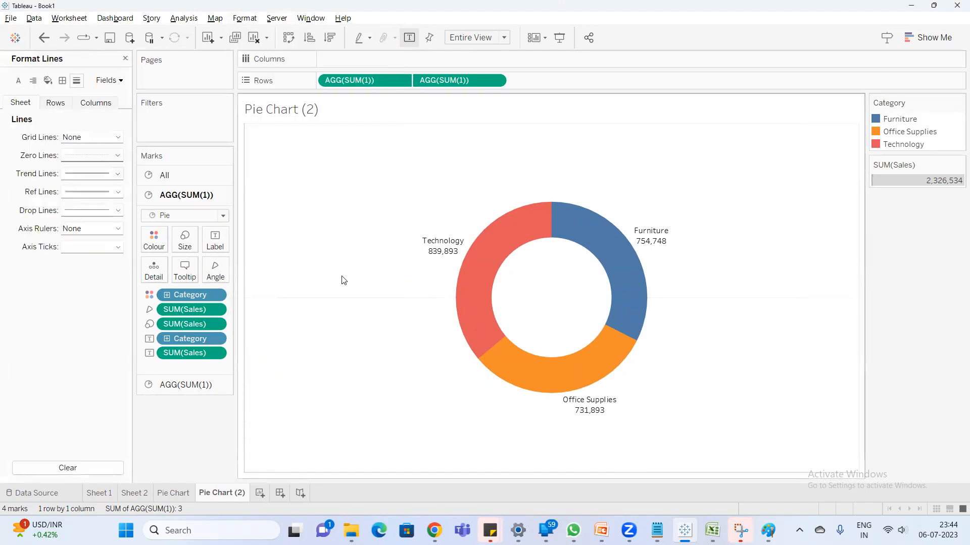
click(71, 159)
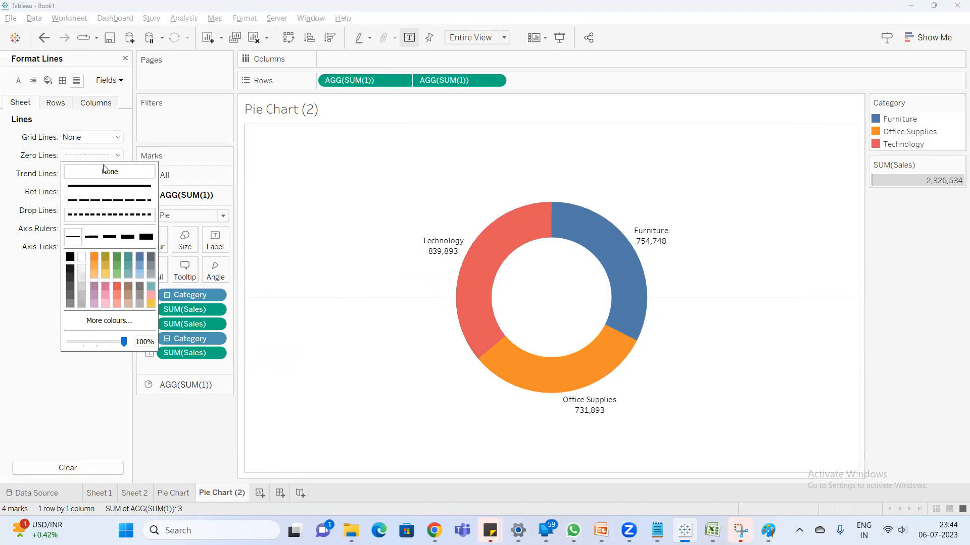
click(76, 172)
click(332, 184)
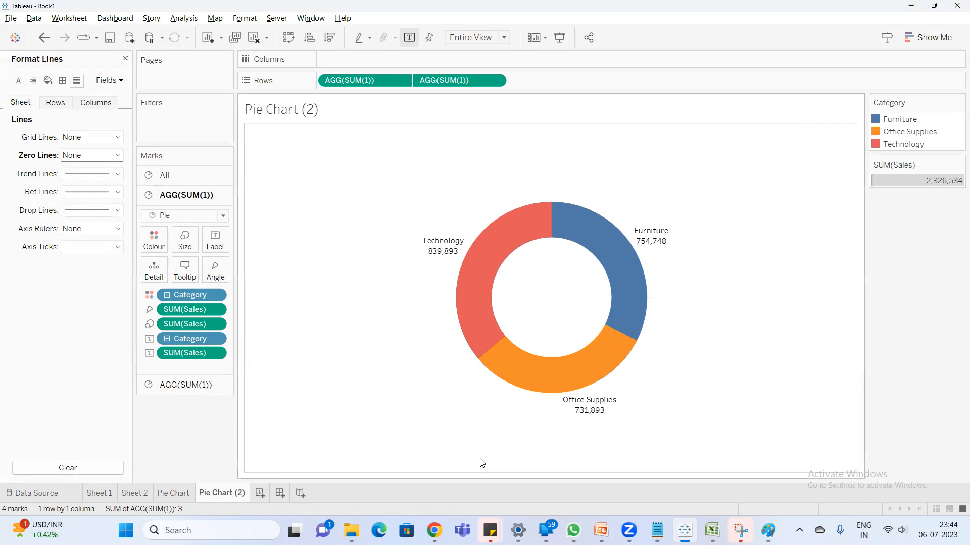
- Rename the Pie Chart (2) worksheet as Donut Chart
double_click(227, 493)
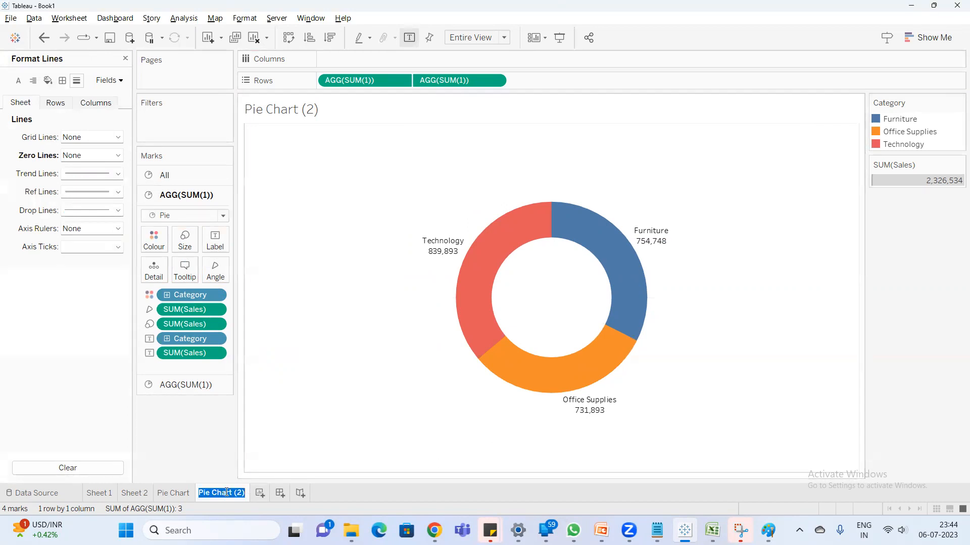
text(Donut Chart)
key(Return)
- Create a new worksheet and name it Word cloud
click(258, 494)
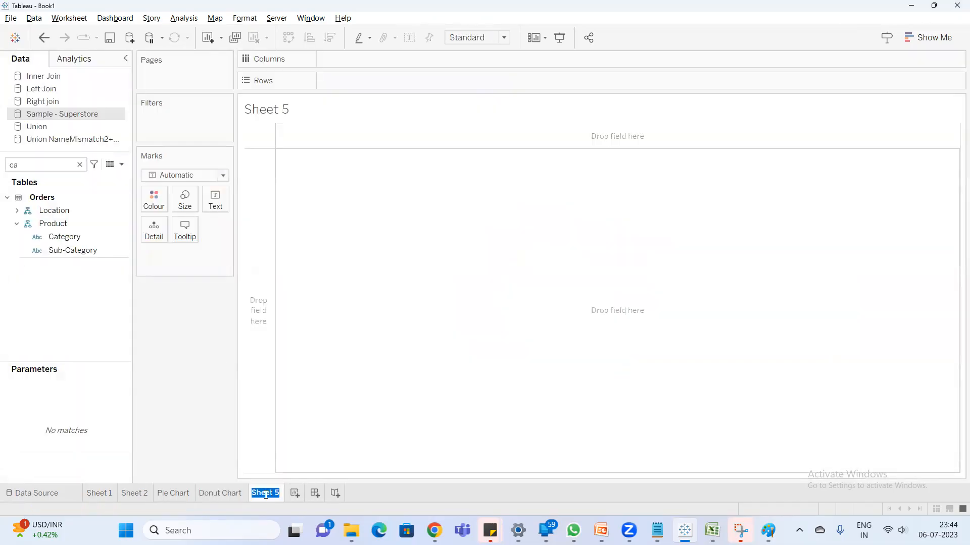
text(Word cloud)
key(Return)
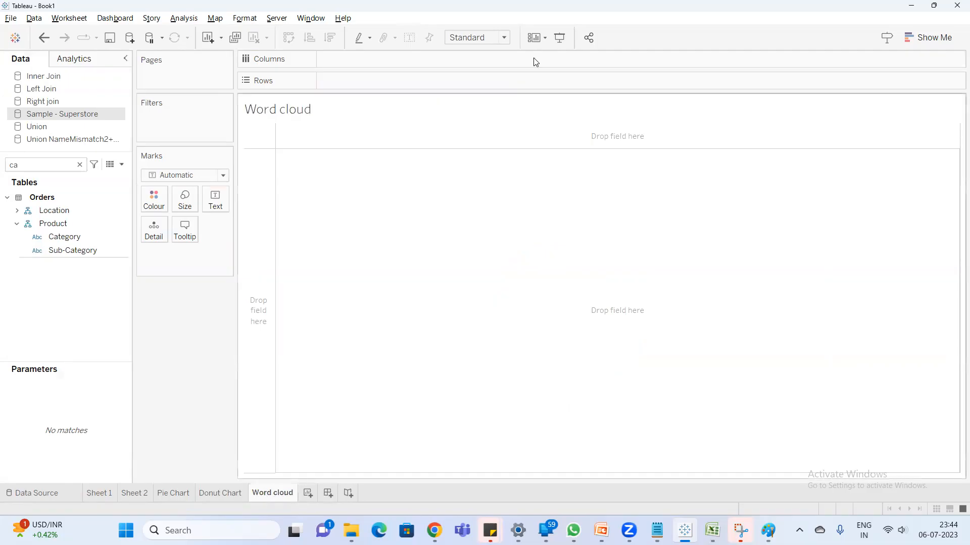
- Set the mark type to Text and size the marks by Sales, filtering the field list with "sa"
click(80, 165)
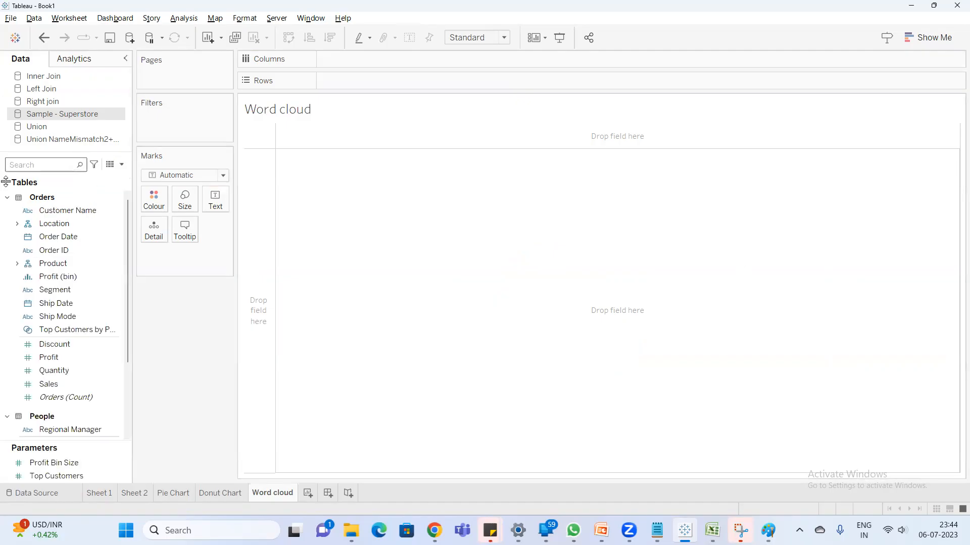
text(sa)
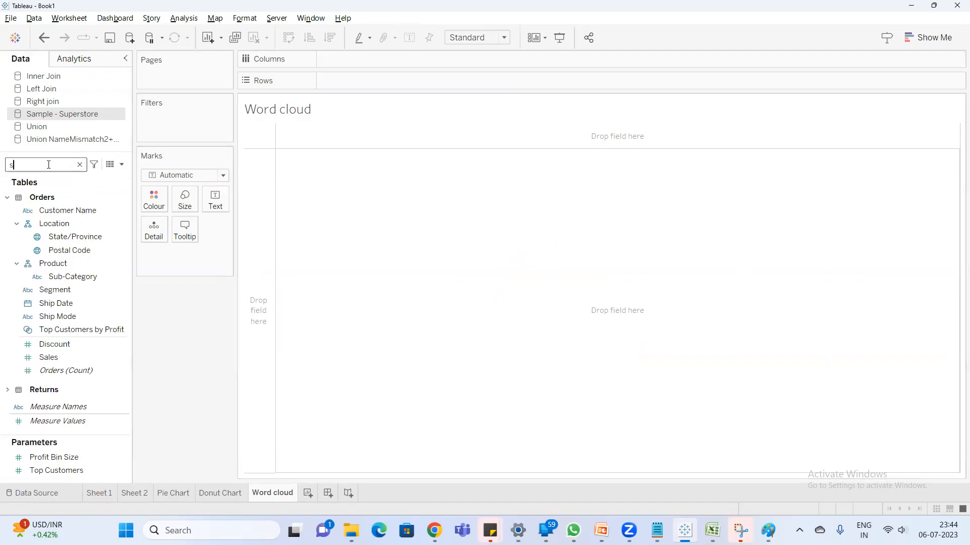
click(200, 172)
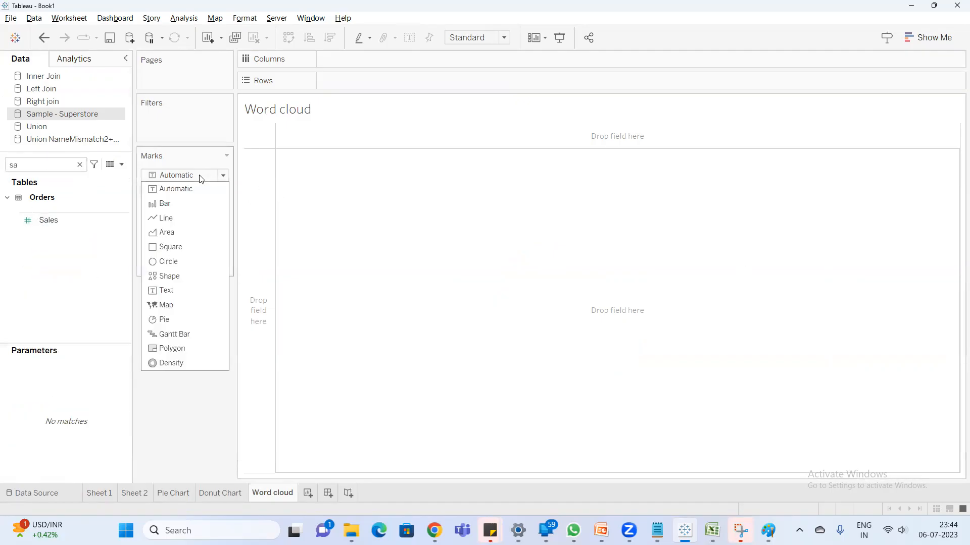
click(179, 293)
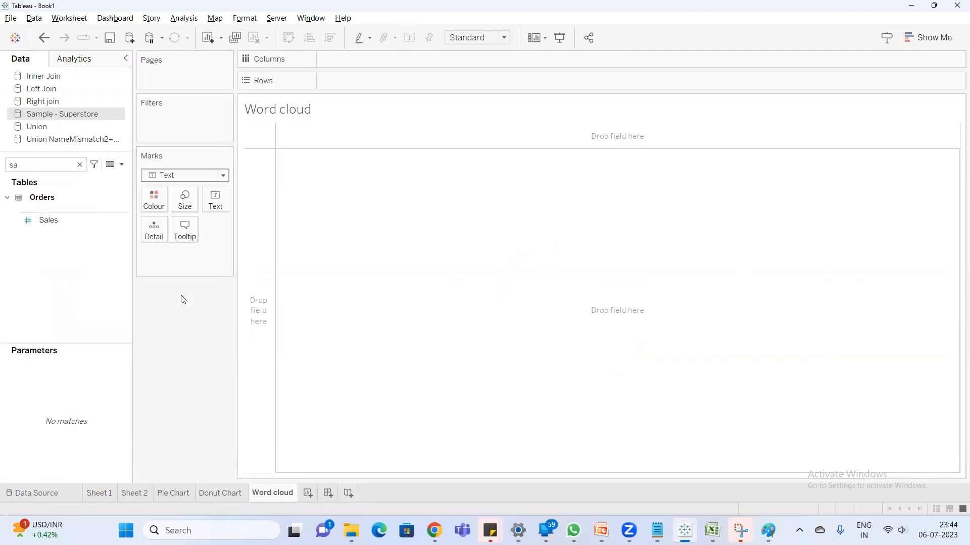
click(69, 168)
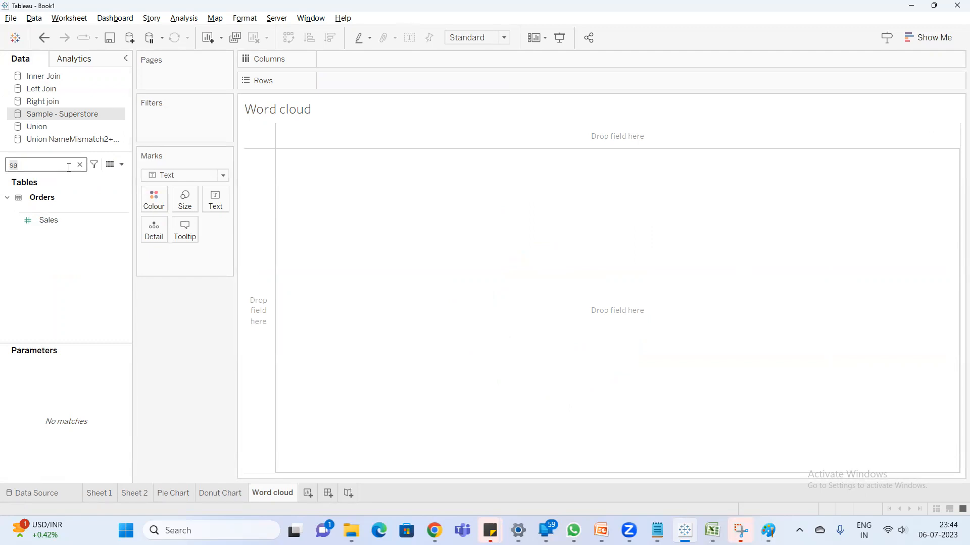
drag(65, 214, 184, 199)
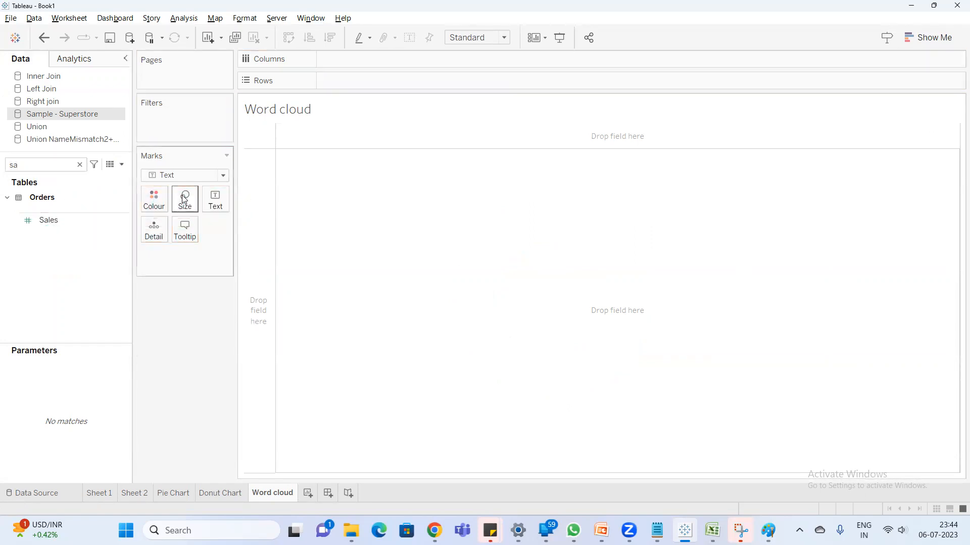
drag(49, 221, 188, 210)
- Find the category fields with "ca" and assign Sub-Category to both the text and colour of the marks
double_click(35, 167)
text(ca)
click(81, 237)
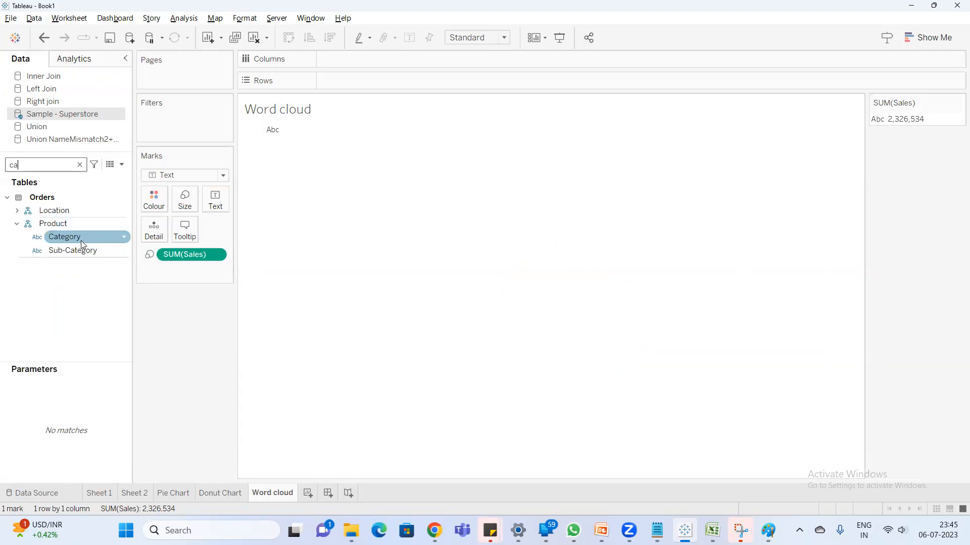
drag(79, 238, 210, 204)
drag(64, 237, 211, 205)
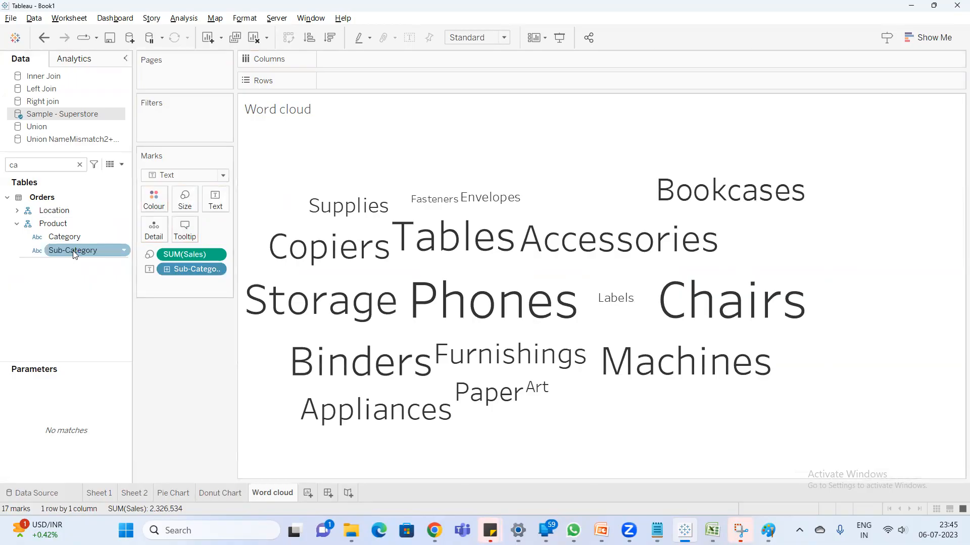
drag(76, 251, 154, 210)
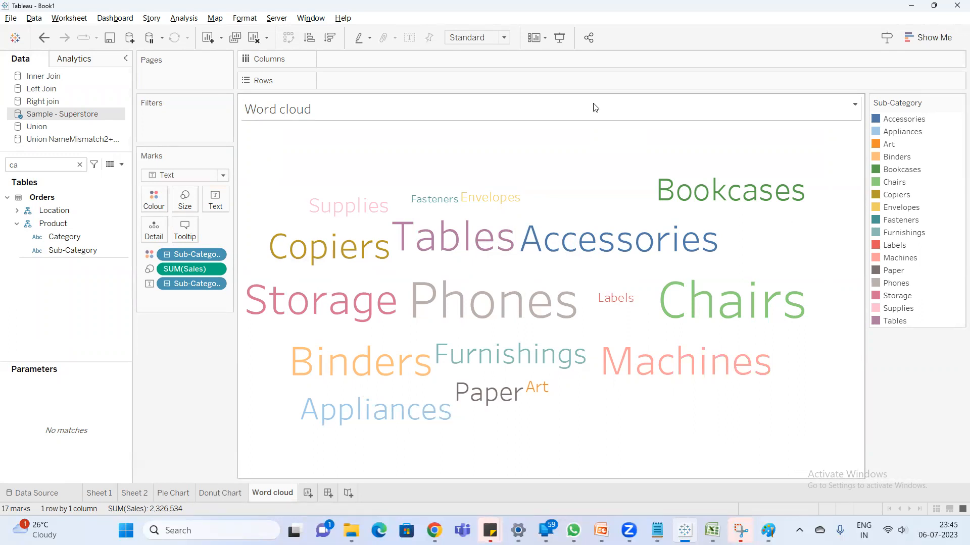
- Create a new worksheet and place the Category field on rows, finding it with "cat" in the field list
click(305, 494)
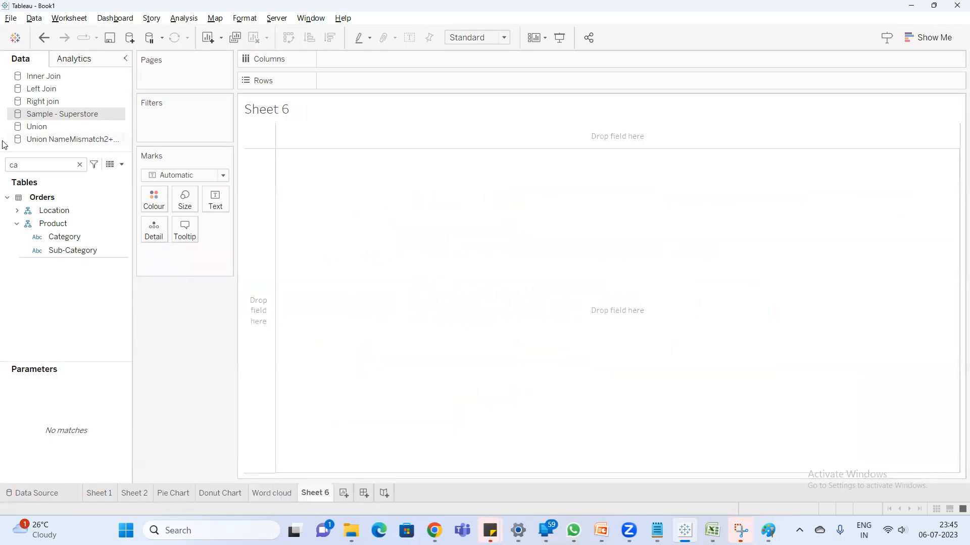
click(52, 164)
key(BackSpace)
text(at)
drag(64, 237, 362, 77)
click(73, 238)
double_click(74, 239)
- Filter the field list with "sa" and add Sales to the category table
double_click(63, 165)
text(sa)
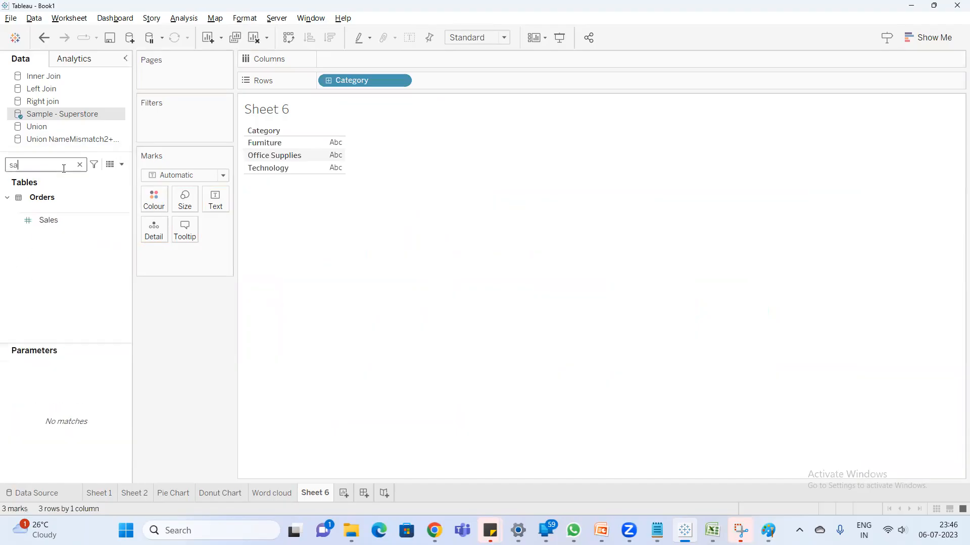
double_click(50, 219)
- Rename the new worksheet as Stacked bar chart
double_click(315, 493)
text(St)
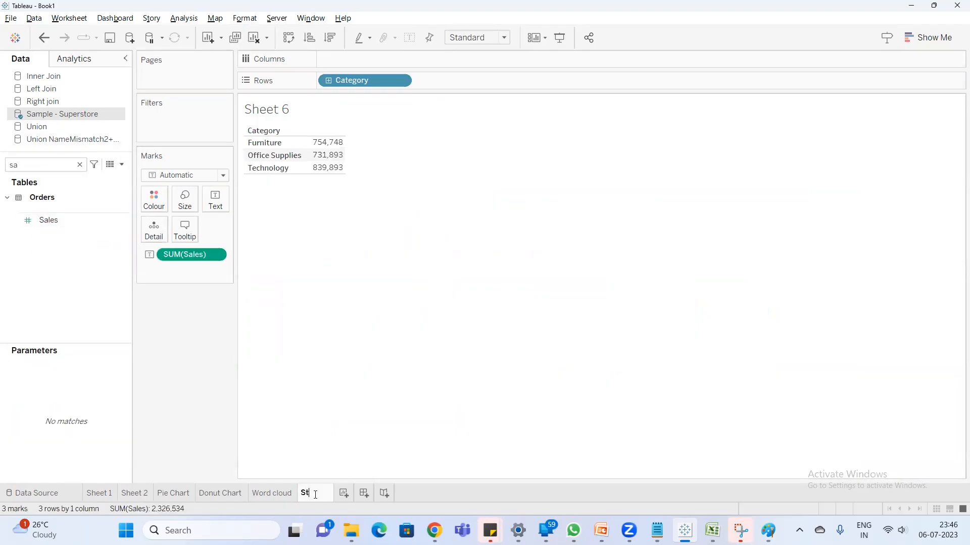
text(ared)
key(BackSpace)
key(BackSpace)
text(cked bar chart)
key(Return)
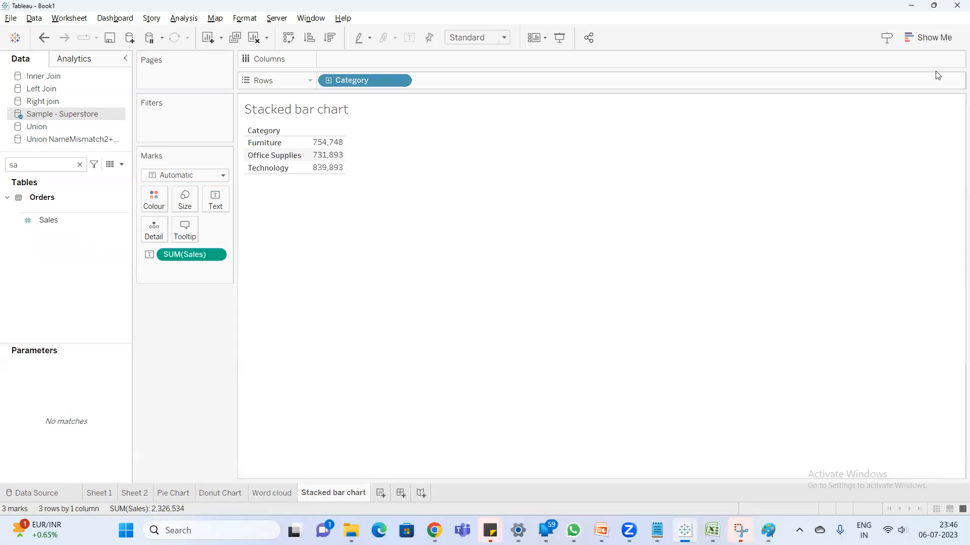
- Convert the category table to a horizontal bar chart and swap rows and columns to make the bars vertical
click(933, 37)
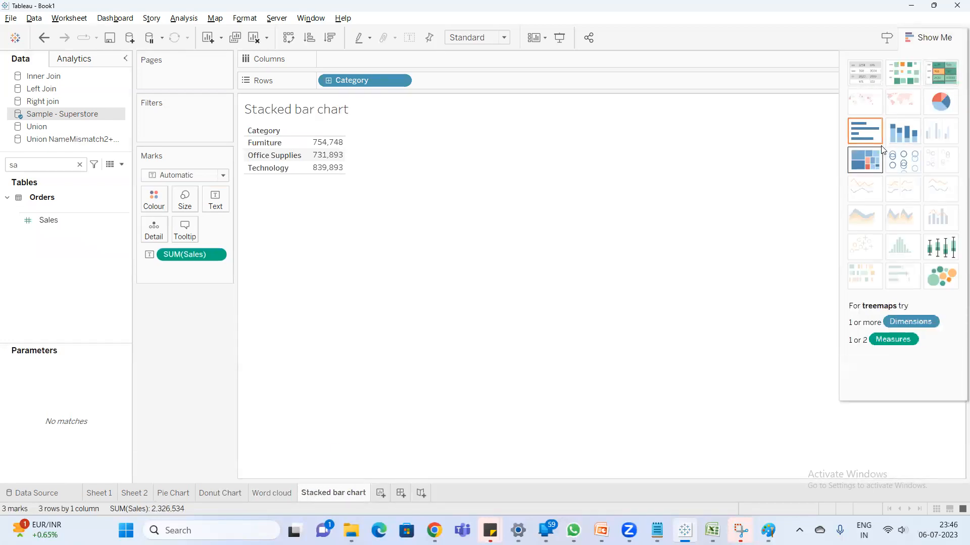
click(864, 133)
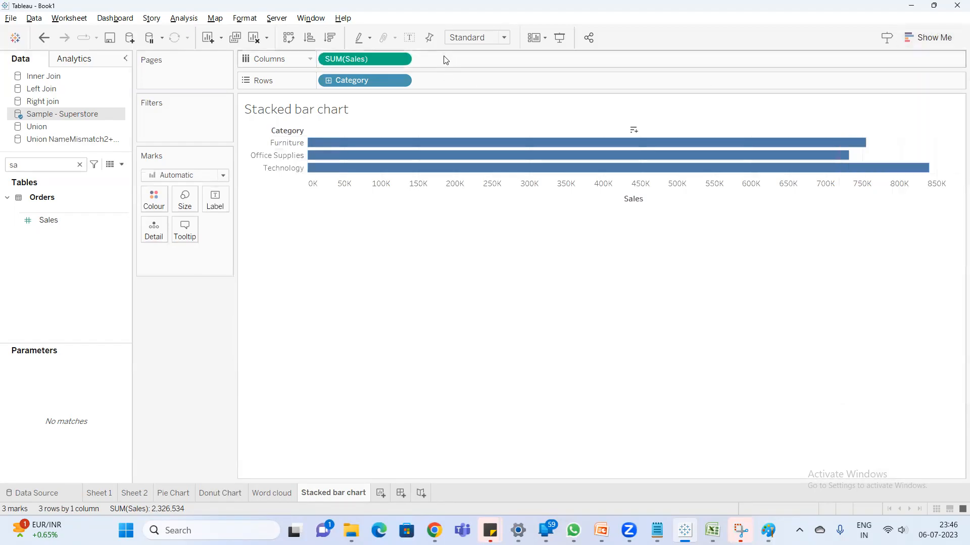
key(ctrl+w)
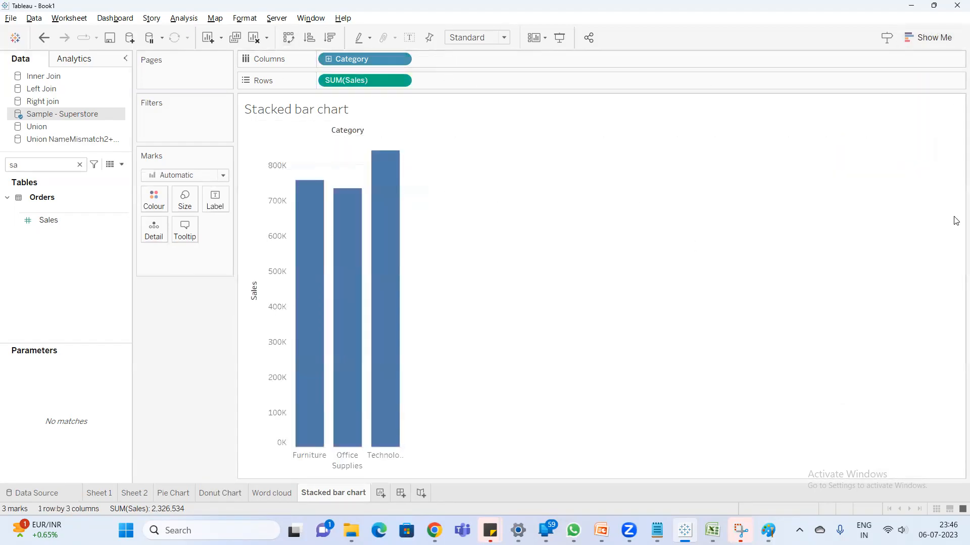
mouse_move(305, 276)
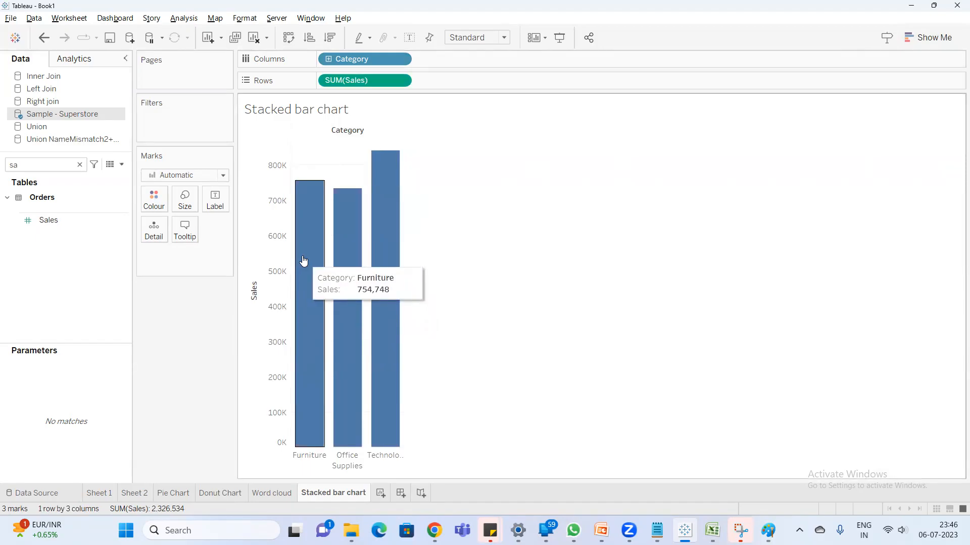
- Find Sub-Category with "sub" and assign it to the colour of the marks to stack the bars
click(47, 170)
text(sa)
key(BackSpace)
text(ub)
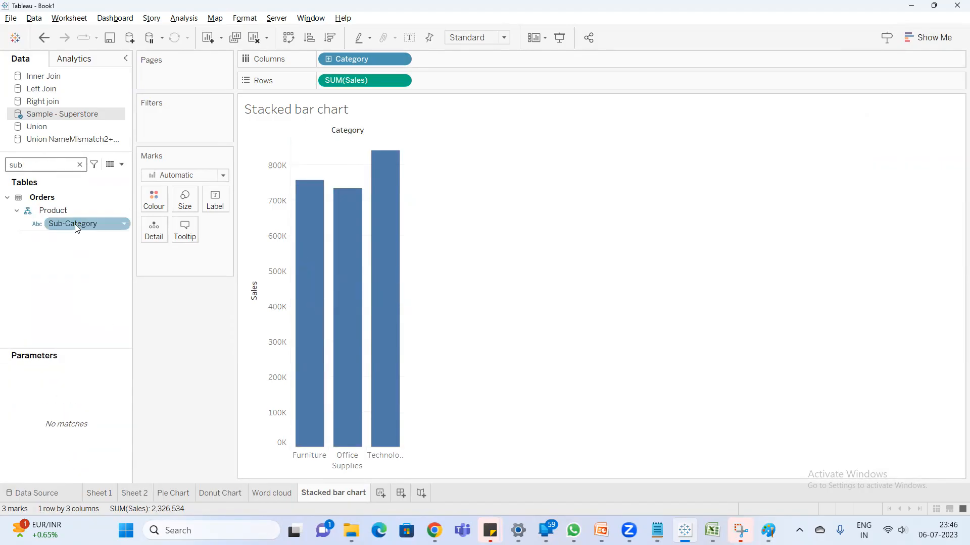
drag(74, 224, 149, 199)
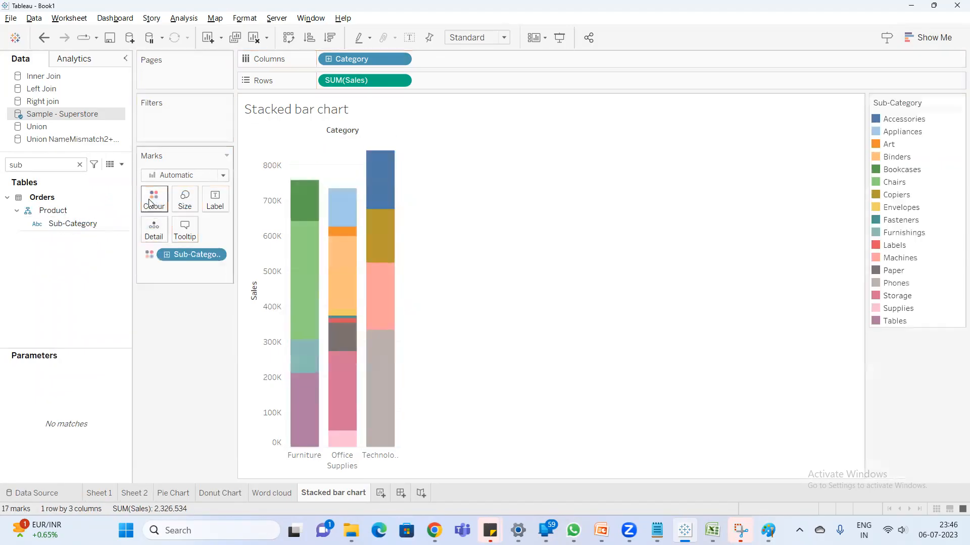
mouse_move(295, 192)
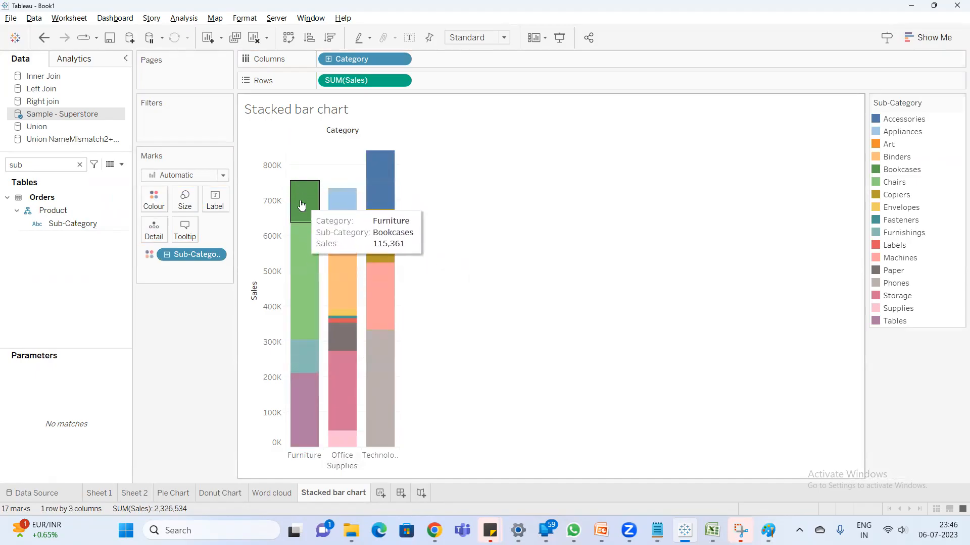
mouse_move(301, 245)
mouse_move(297, 413)
- Add a reference line to the Sales axis showing the total of SUM(Sales) per cell, labelled with its value
right_click(271, 357)
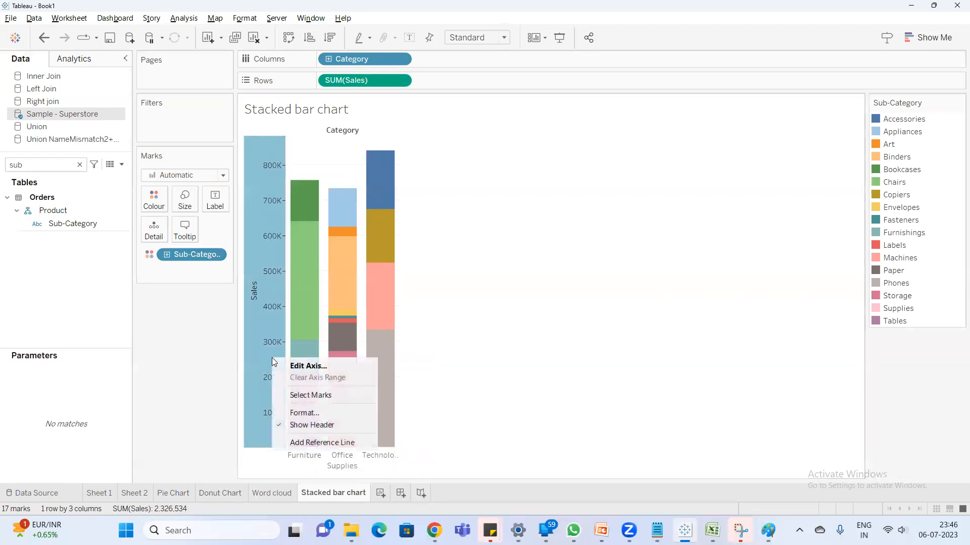
click(321, 442)
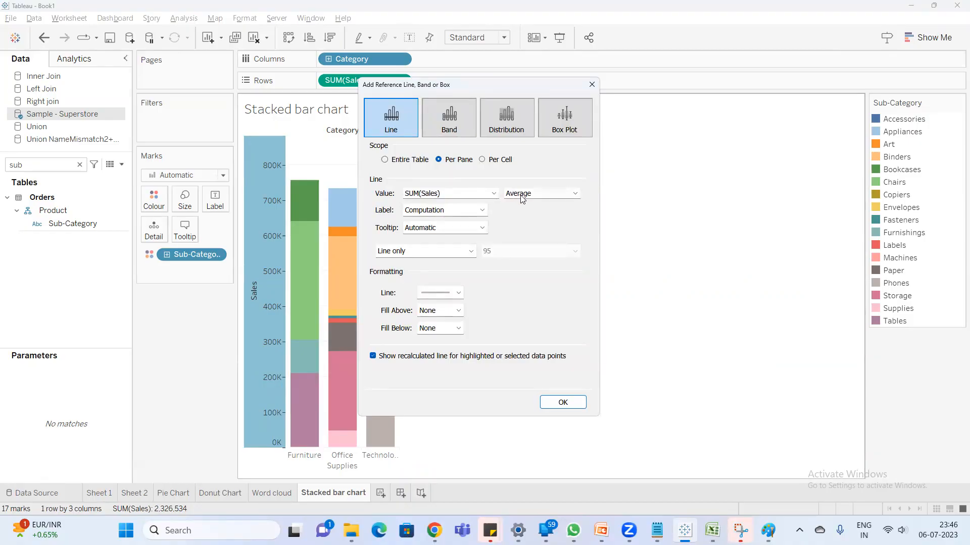
click(520, 195)
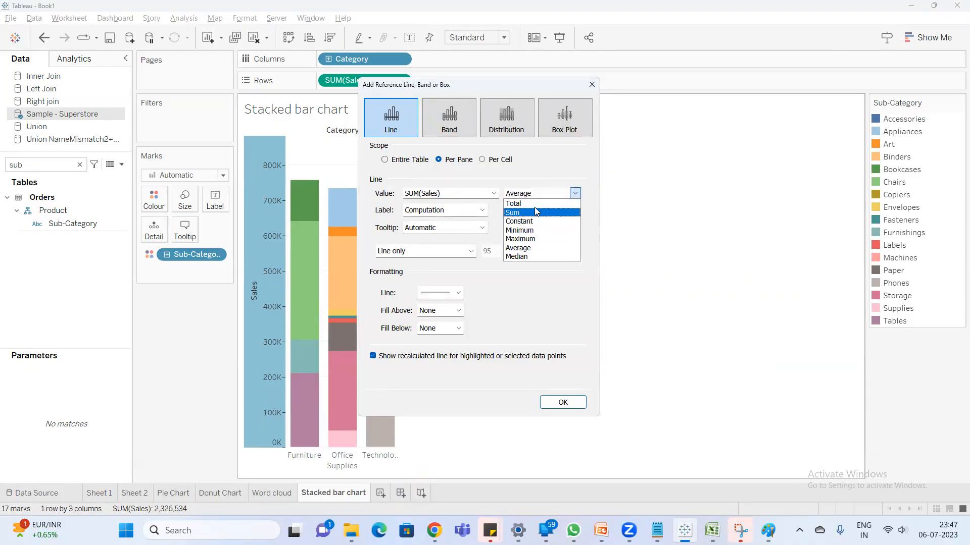
click(534, 205)
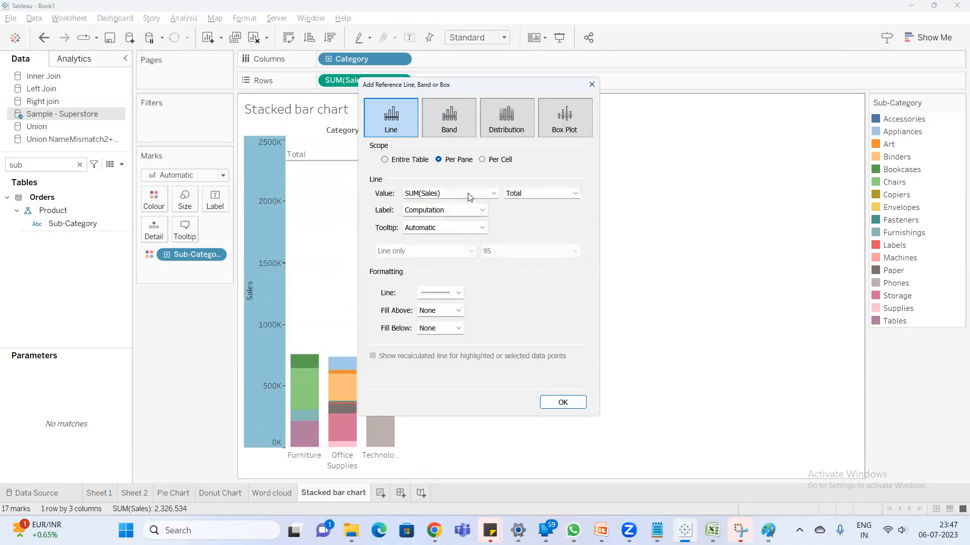
click(502, 160)
click(481, 210)
click(445, 231)
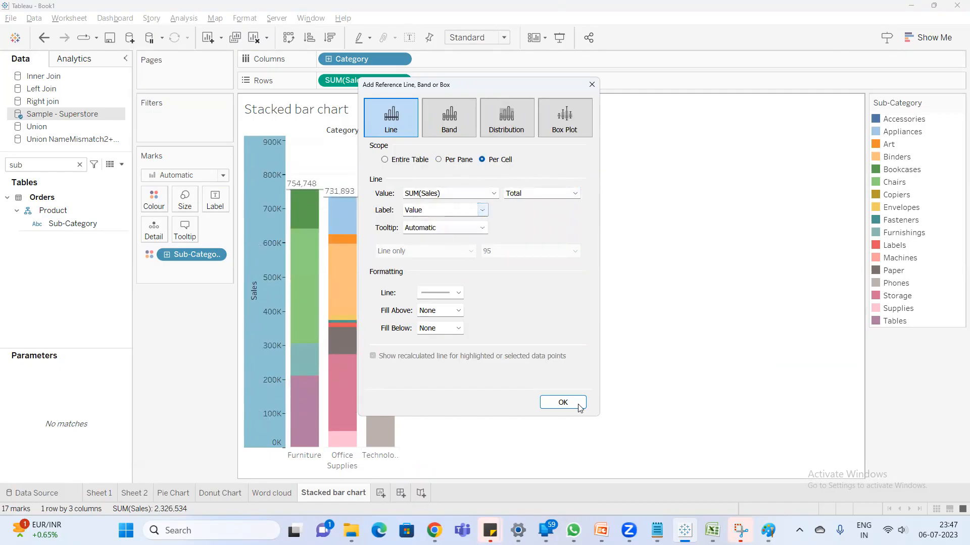
click(562, 403)
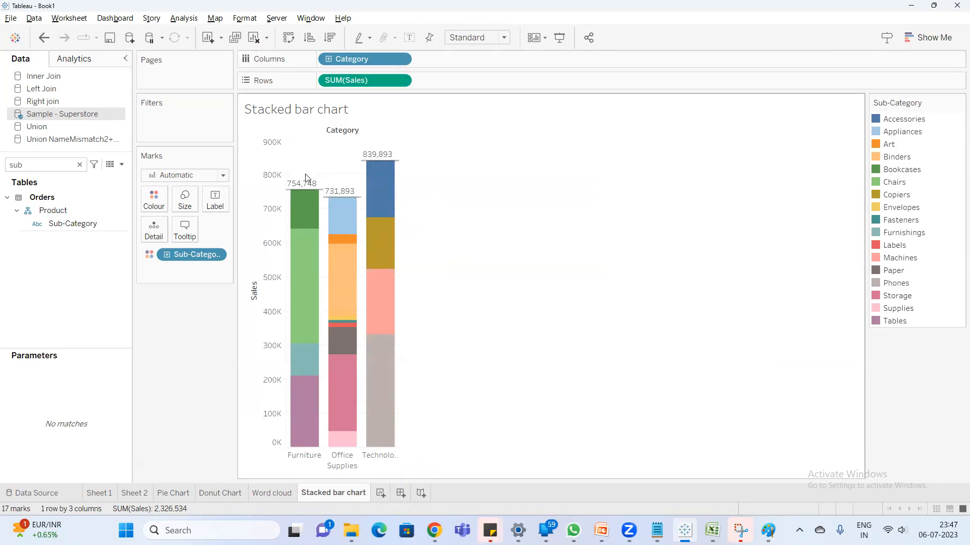
mouse_move(311, 210)
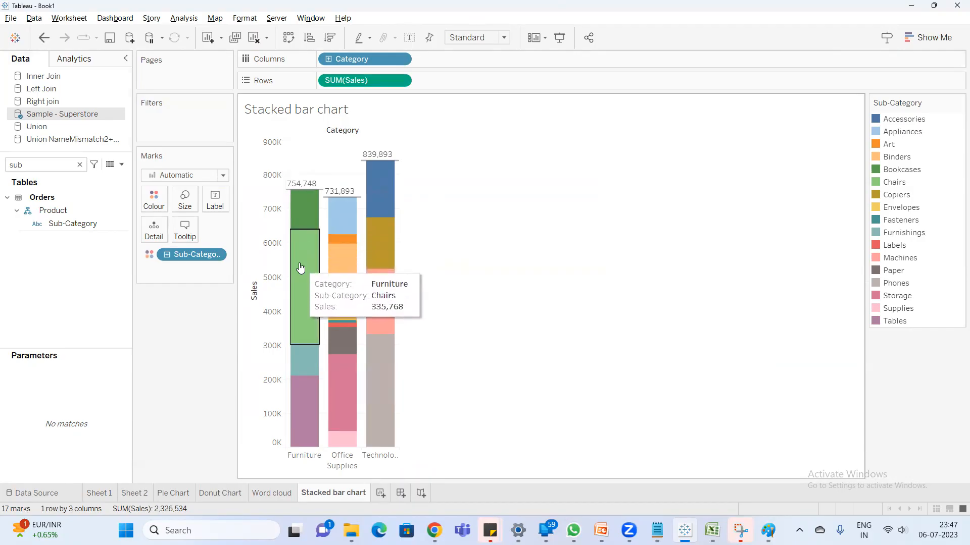
mouse_move(307, 380)
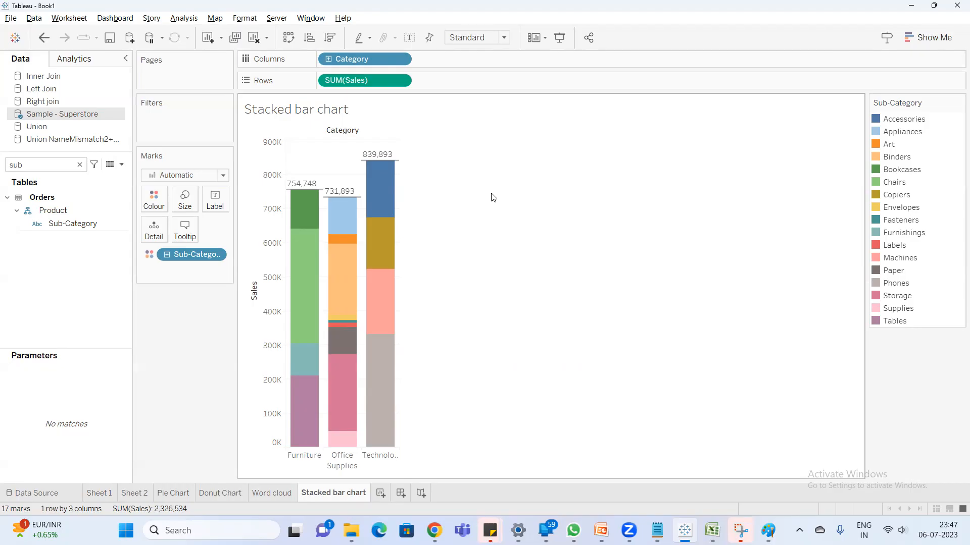
click(912, 122)
click(911, 121)
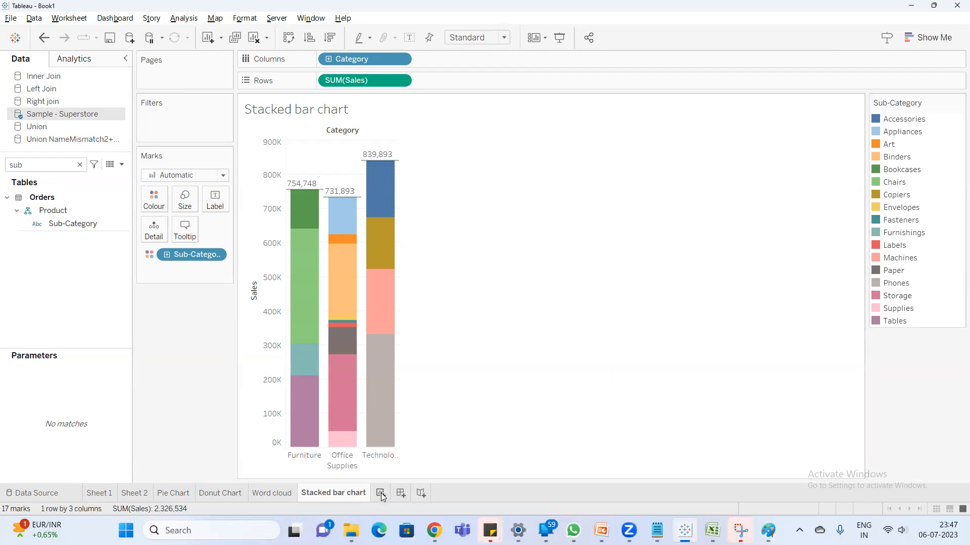
- Display the Show Me chart suggestions and add another blank worksheet after Stacked bar chart
click(922, 31)
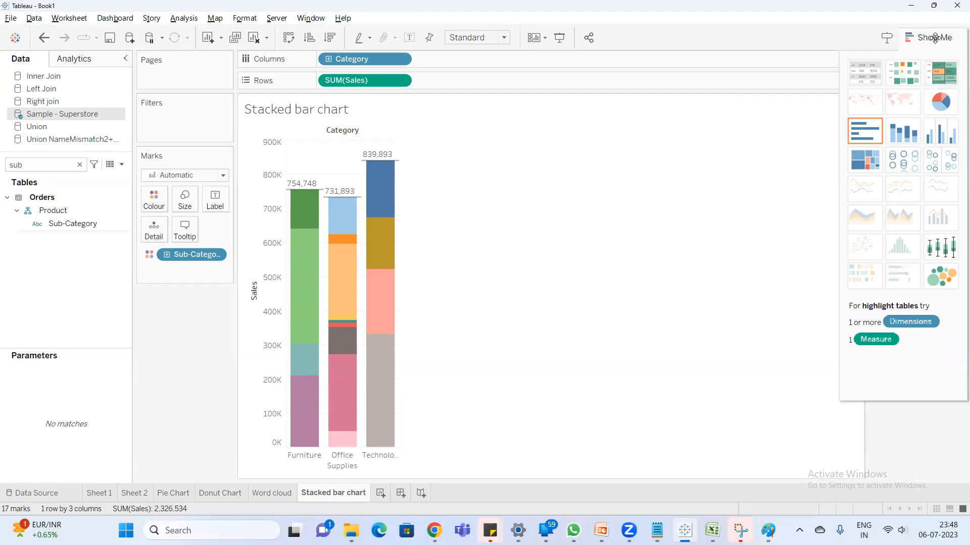
click(380, 493)
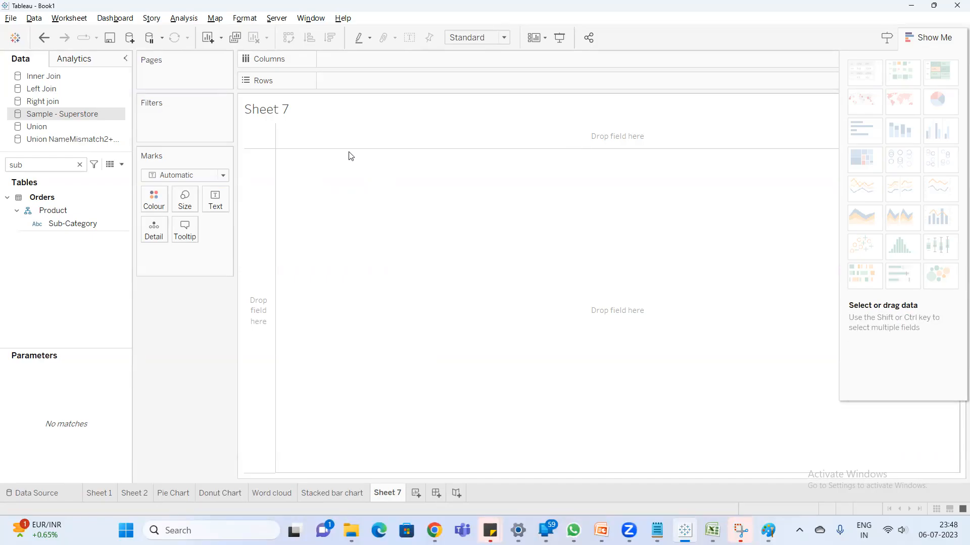
- Open the Tableau Server sign-in dialog and close it without connecting
click(277, 19)
click(288, 31)
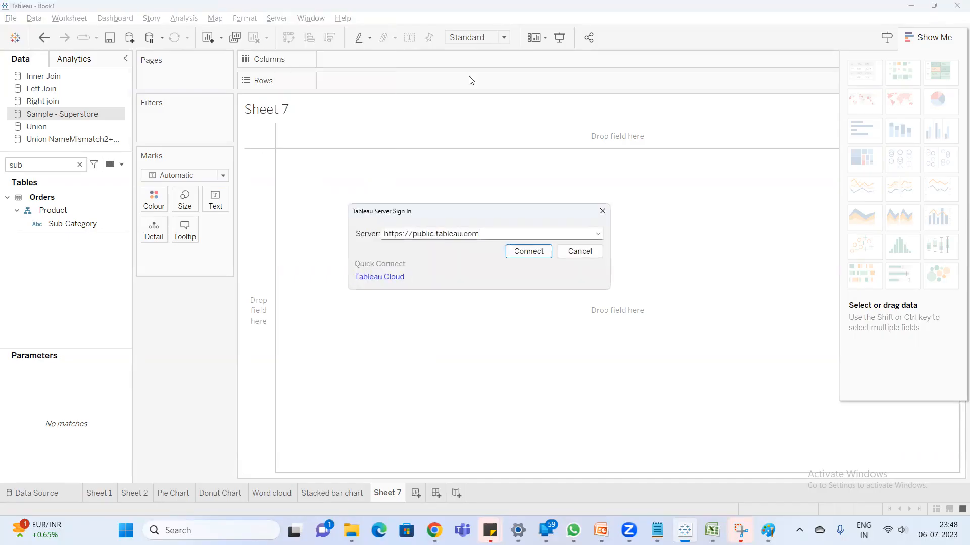
click(602, 212)
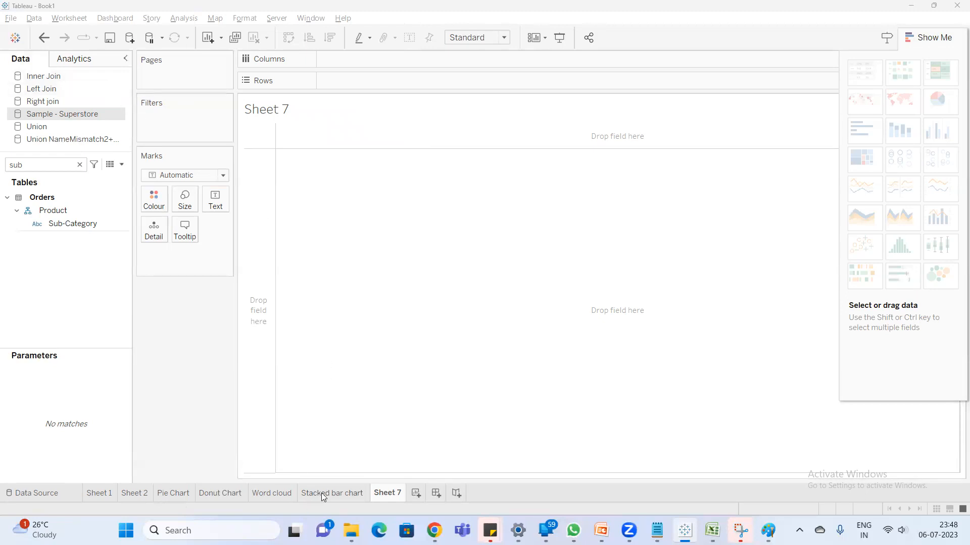
- Review the finished charts on the Donut Chart, Pie Chart, Word cloud and Stacked bar chart worksheets
click(219, 494)
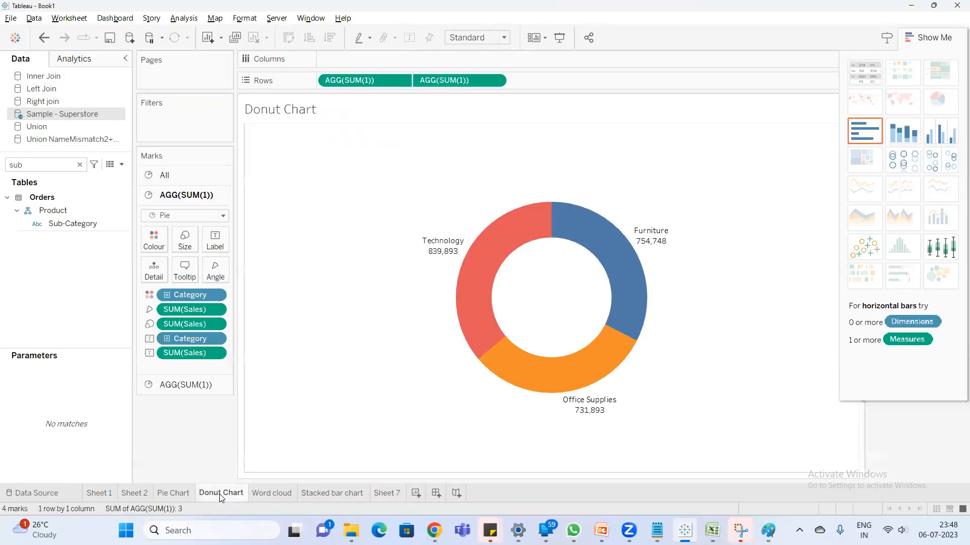
click(177, 494)
click(267, 495)
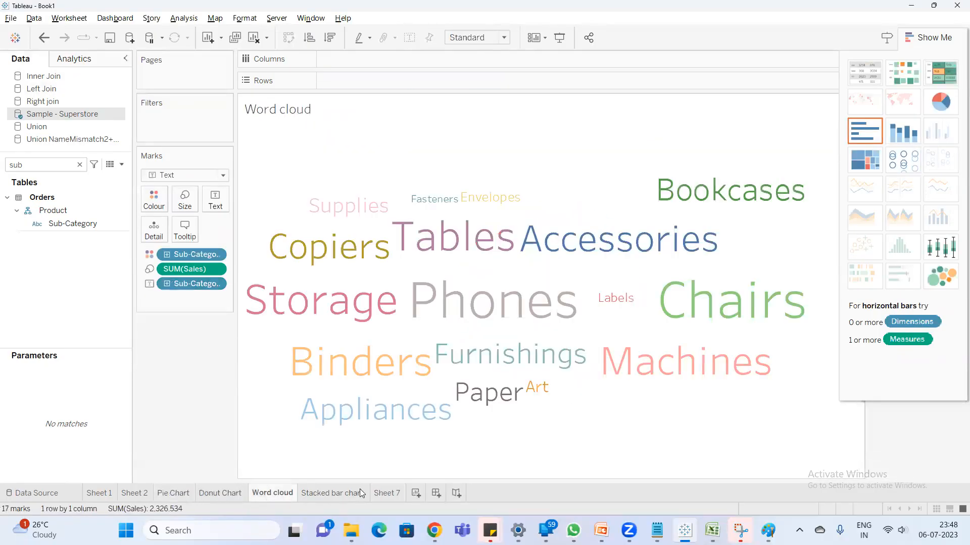
click(360, 494)
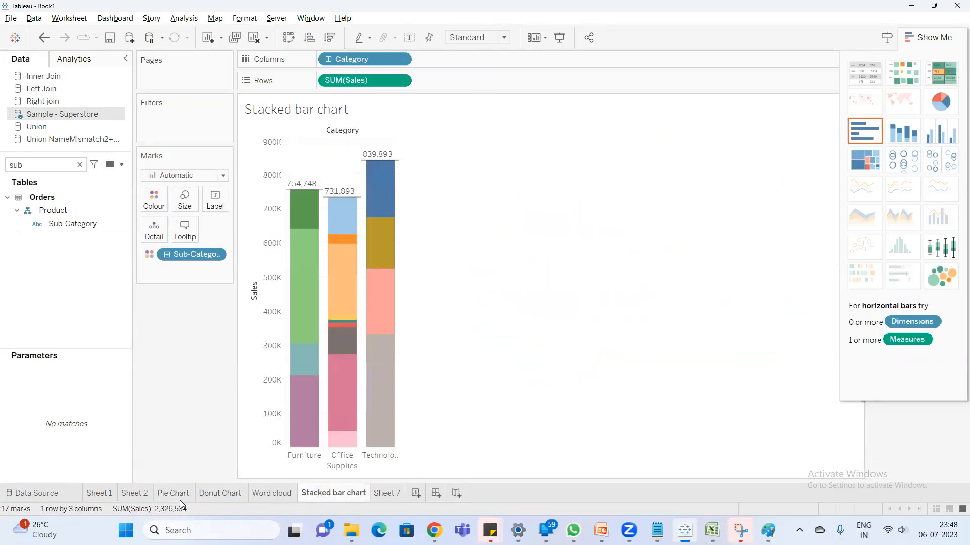
mouse_move(177, 497)
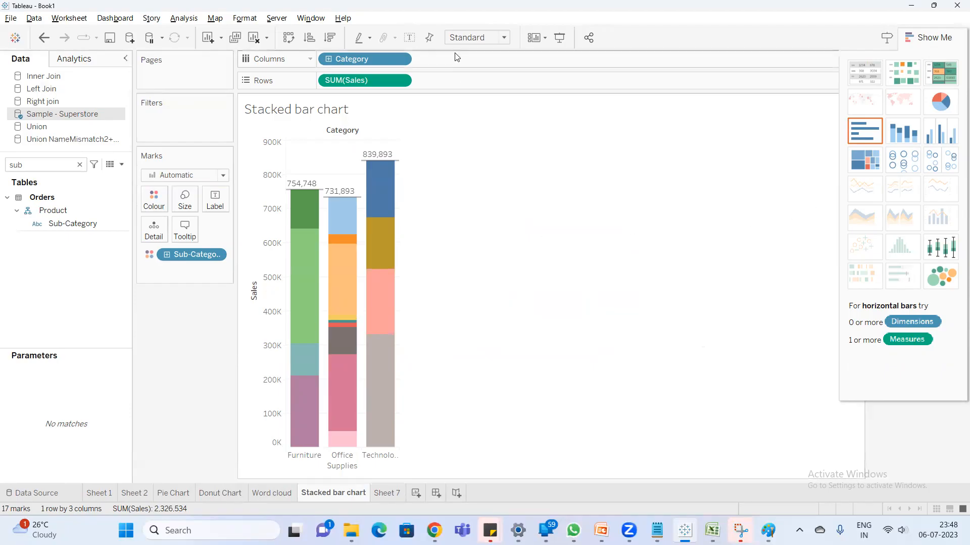
- Switch to the Google Meet window in Chrome and leave the meeting
click(434, 530)
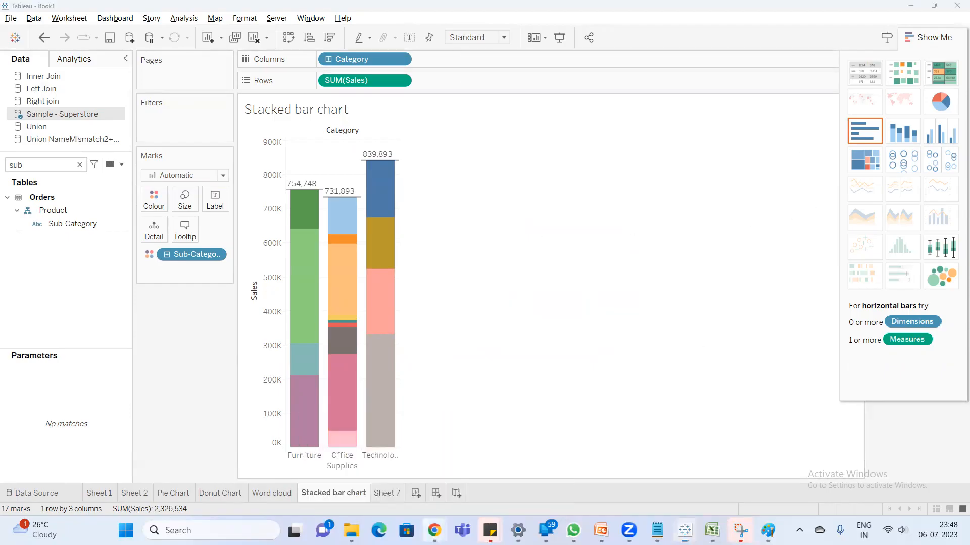
click(397, 468)
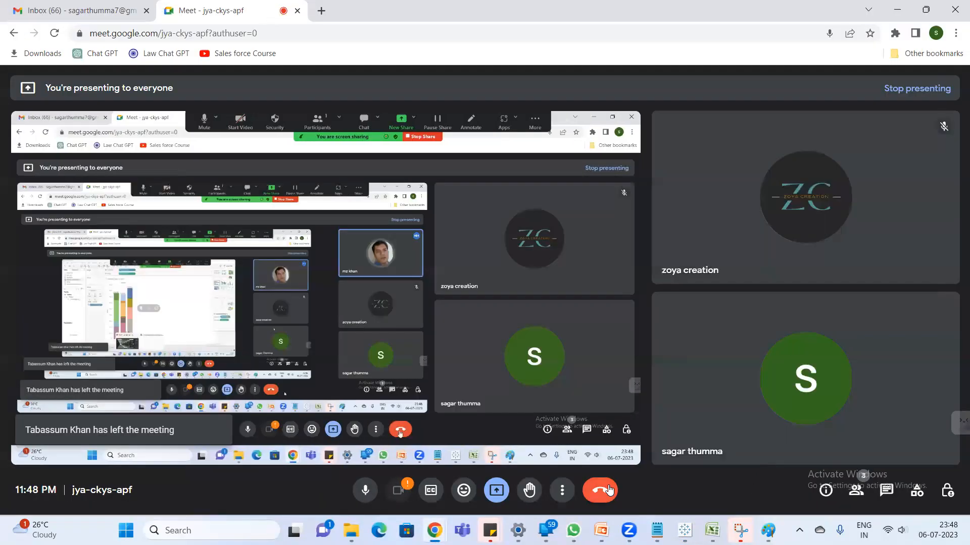
click(609, 491)
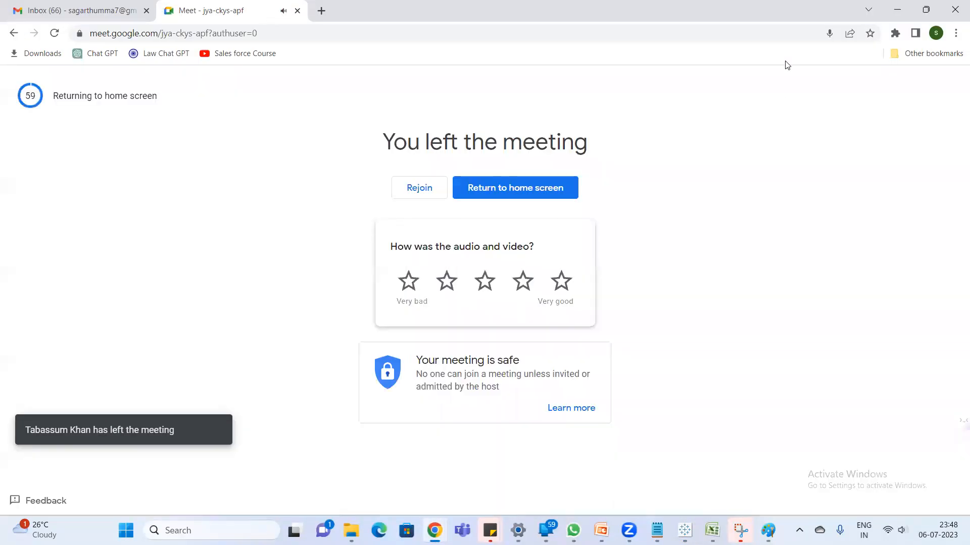